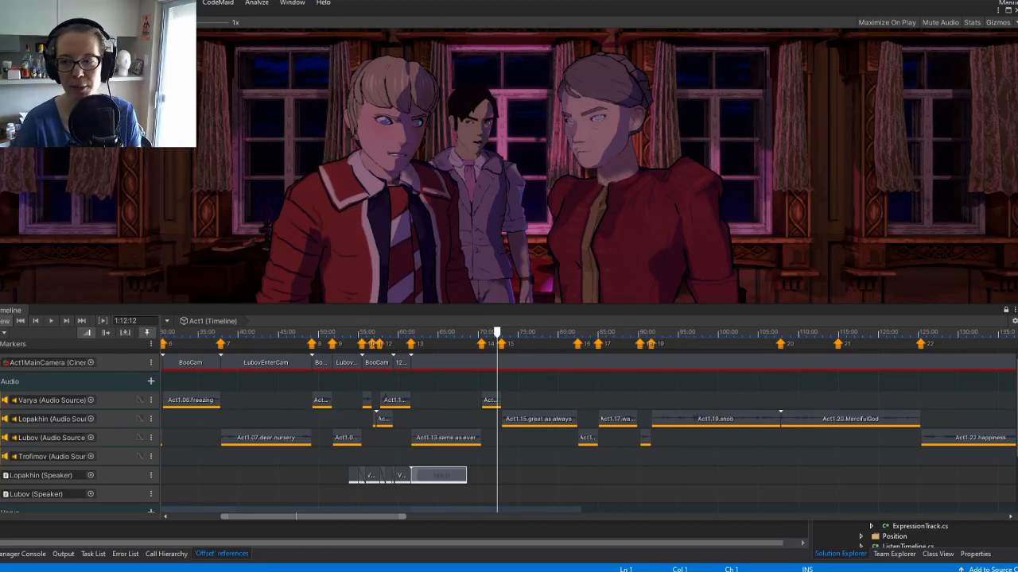
pyautogui.click(493, 458)
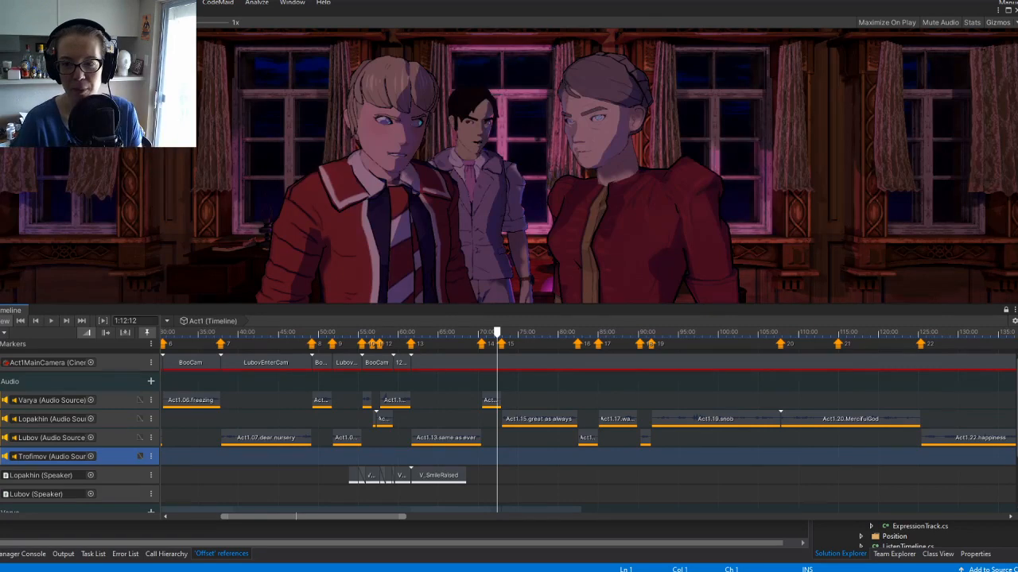
pyautogui.click(513, 438)
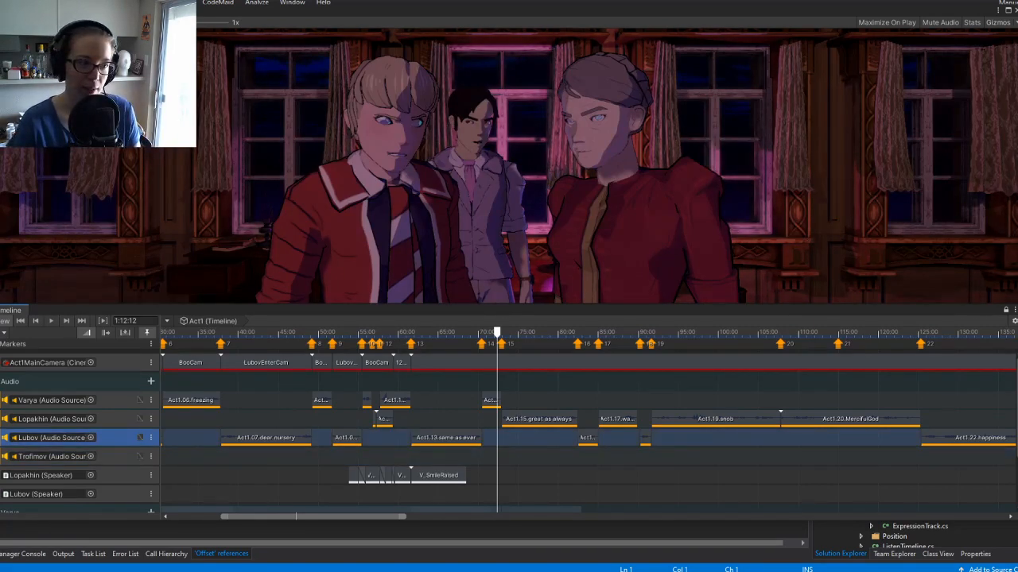
pyautogui.hotkey('alt', 'Tab')
pyautogui.moveTo(613, 85); pyautogui.dragTo(569, 88)
pyautogui.hotkey('alt', 'Tab')
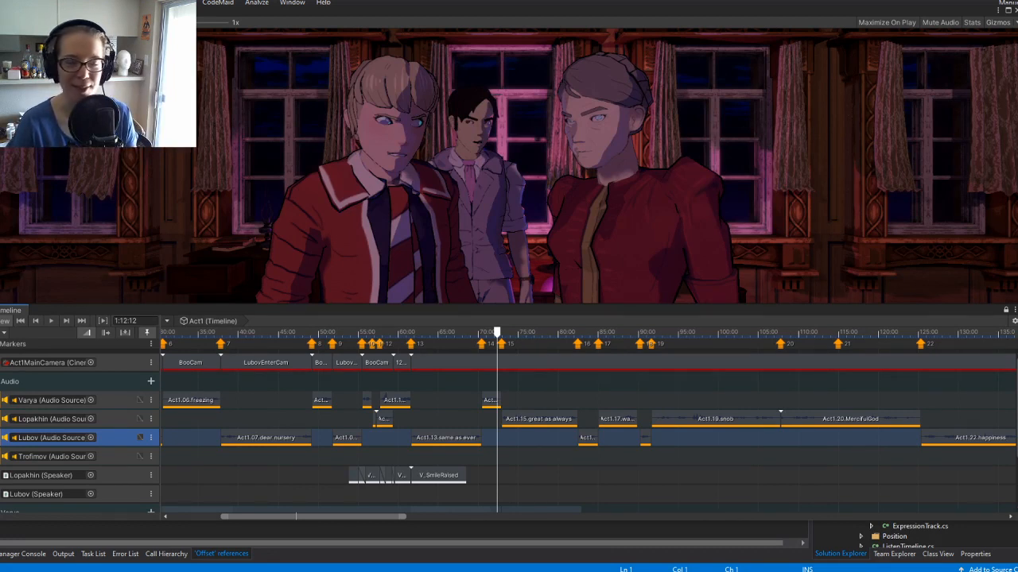
# Examine the dialogue audio clips and Lopakhin's expression clips on the Act1 timeline, up to the Act1.17 waistcoat line.
pyautogui.click(271, 400)
pyautogui.scroll(10, 270, 400)
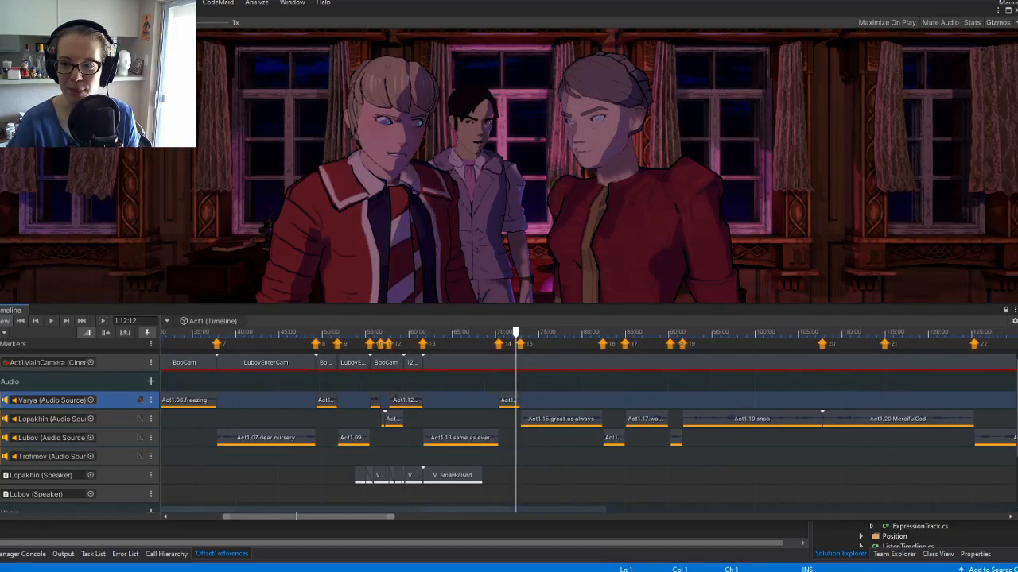
pyautogui.scroll(4, 269, 401)
pyautogui.click(269, 476)
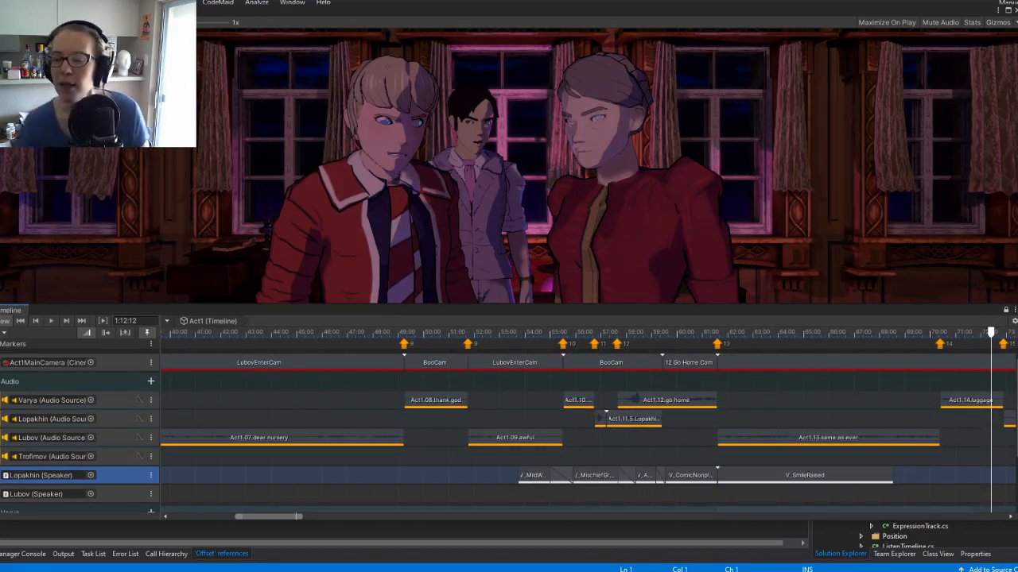
pyautogui.click(268, 419)
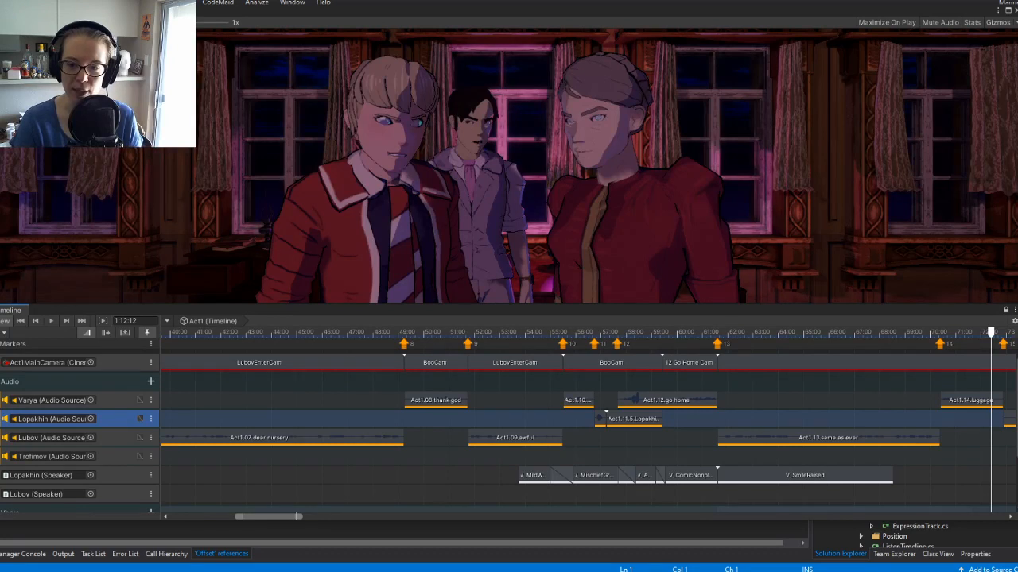
pyautogui.moveTo(715, 419); pyautogui.dragTo(119, 419, button='middle')
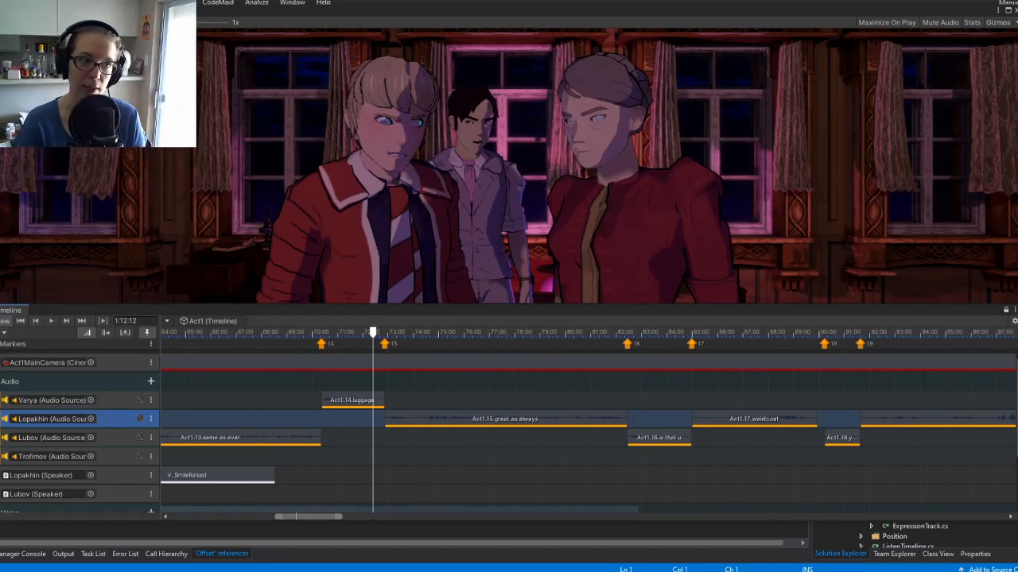
# Enlarge the Timeline area below the game view and bring the main editor window with the Act1 scene into view.
pyautogui.moveTo(0, 131); pyautogui.dragTo(466, 120)
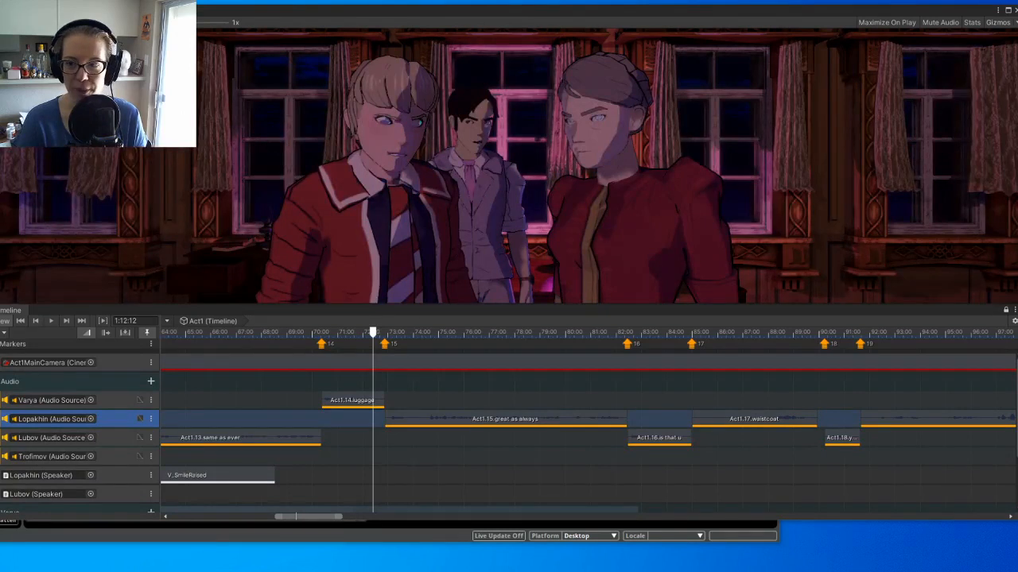
pyautogui.moveTo(509, 305); pyautogui.dragTo(509, 284)
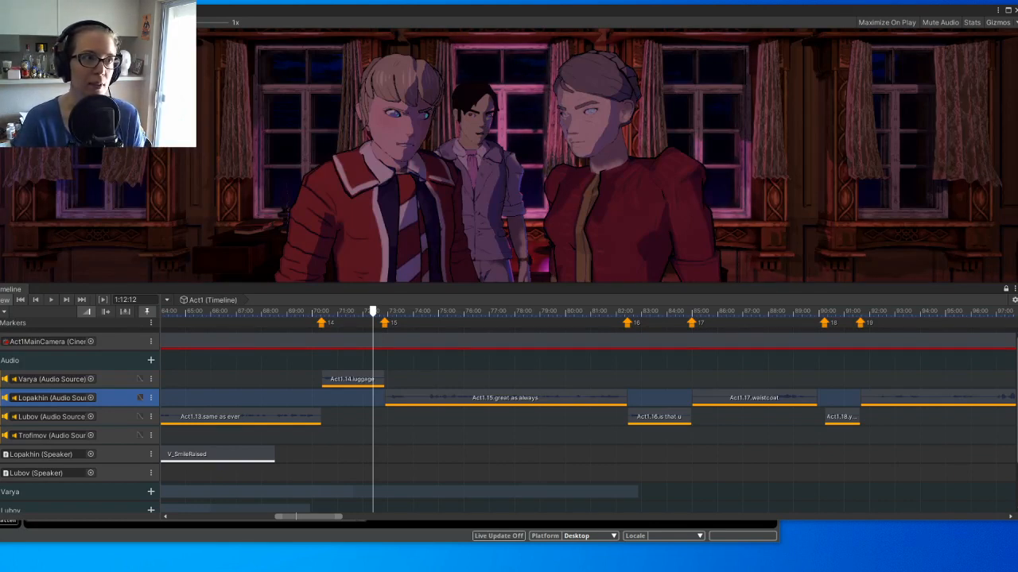
pyautogui.moveTo(0, 135); pyautogui.dragTo(433, 1)
pyautogui.moveTo(506, 10); pyautogui.dragTo(0, 115)
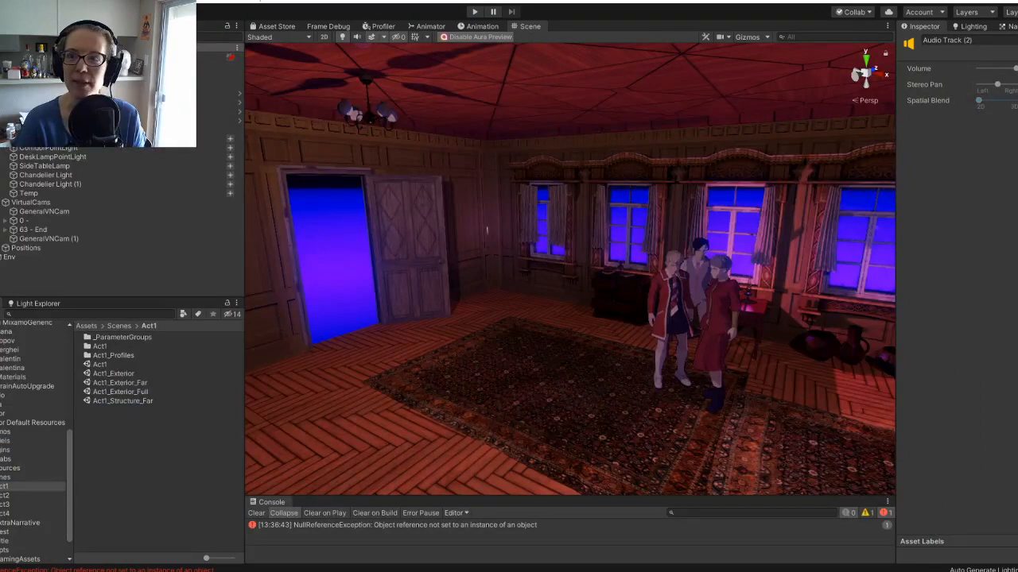
# Select Trofimov and examine the keyframes of the TrofimovIdle animation clip from the first to the last property.
pyautogui.click(430, 26)
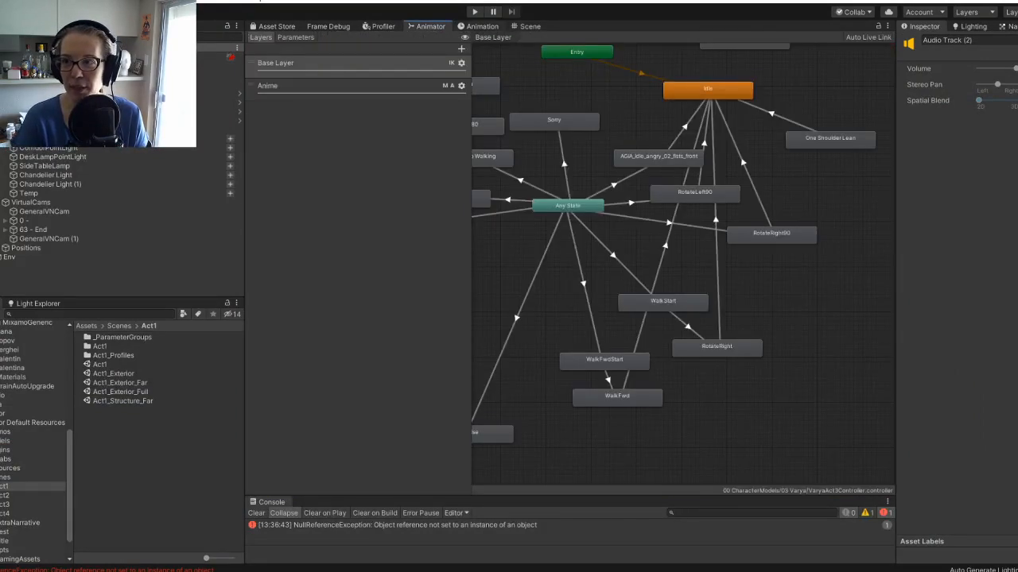
pyautogui.click(482, 26)
pyautogui.click(209, 93)
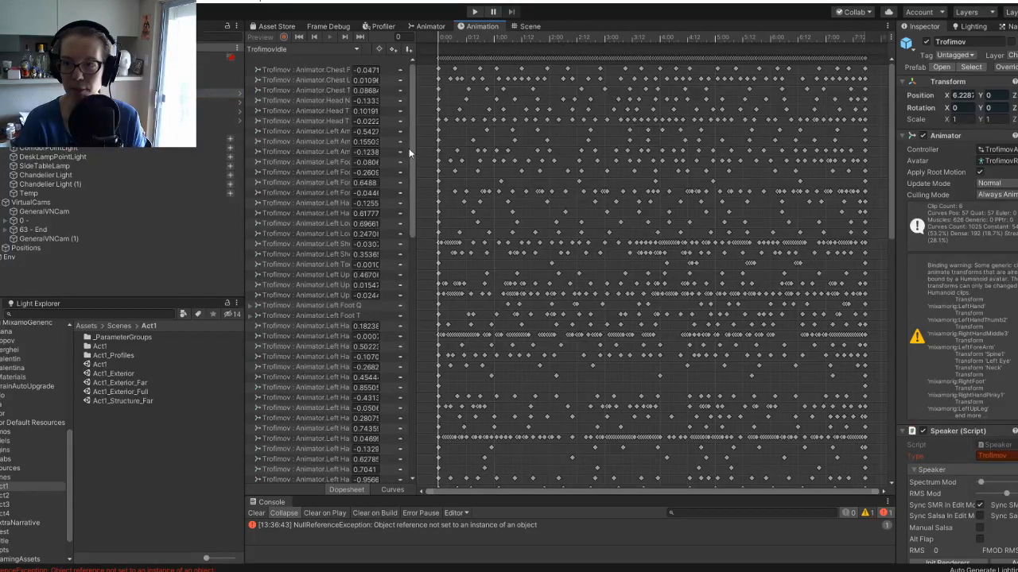
pyautogui.moveTo(411, 151); pyautogui.dragTo(383, 406)
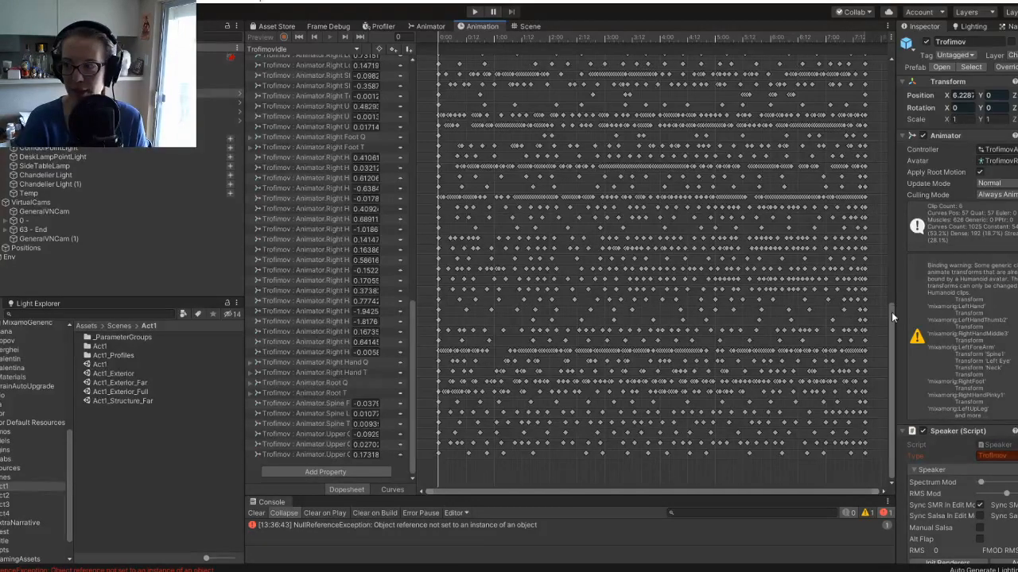
pyautogui.moveTo(892, 312); pyautogui.dragTo(888, 69)
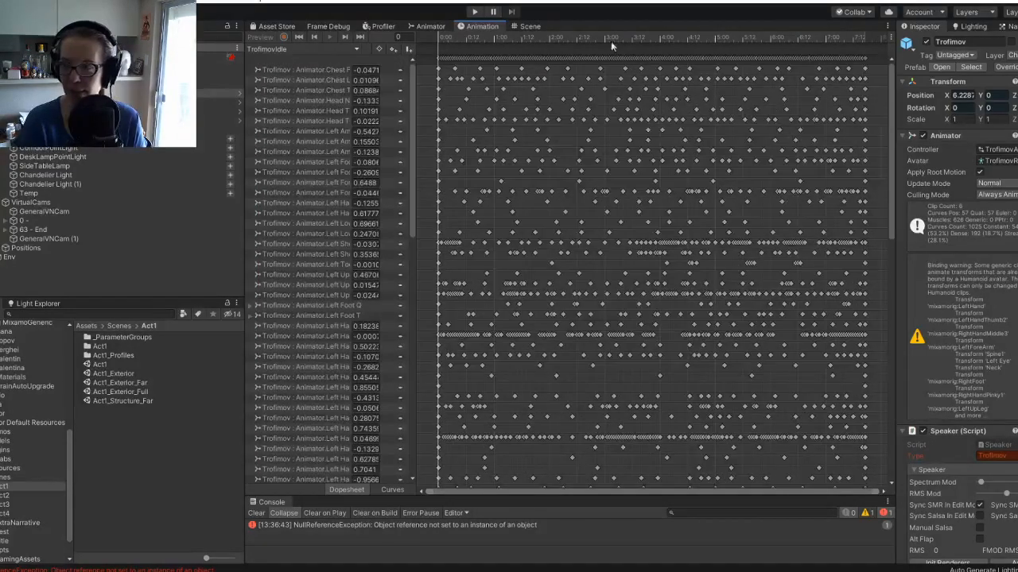
# Return to the scene view and show the V_ComicAnnoyed preset from the VPresets folder in a widened Inspector.
pyautogui.click(527, 26)
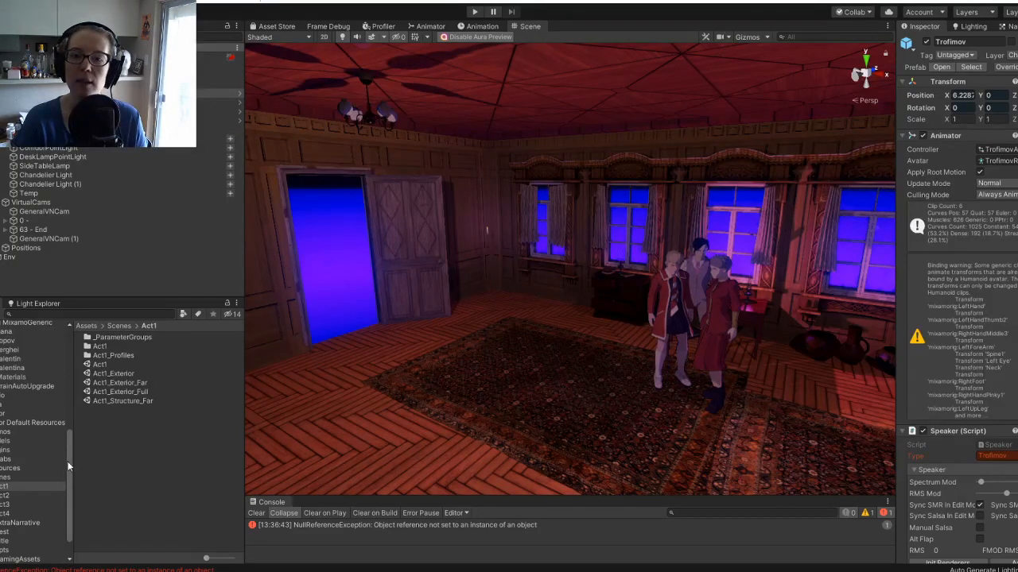
pyautogui.scroll(10, 72, 442)
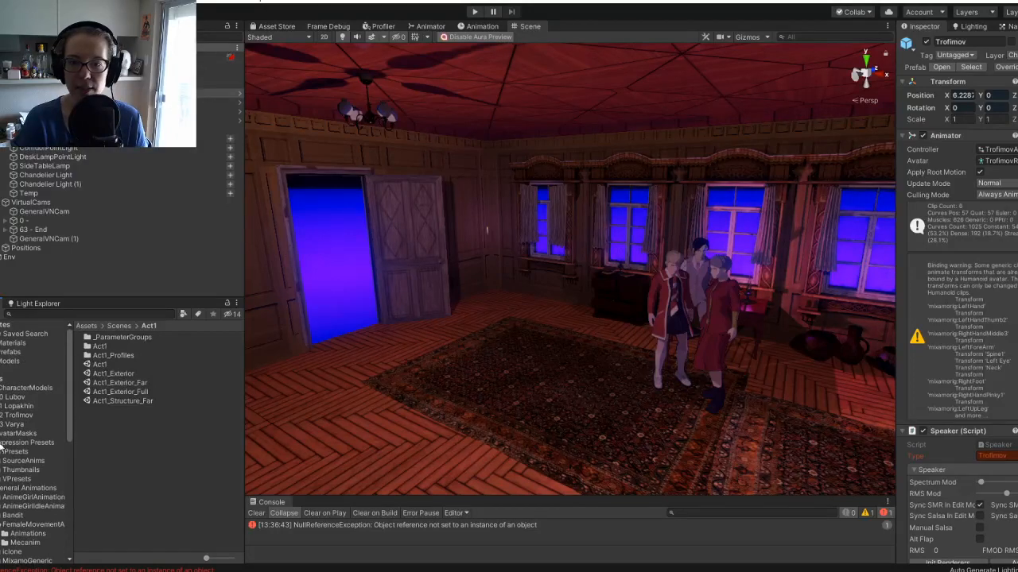
pyautogui.click(24, 479)
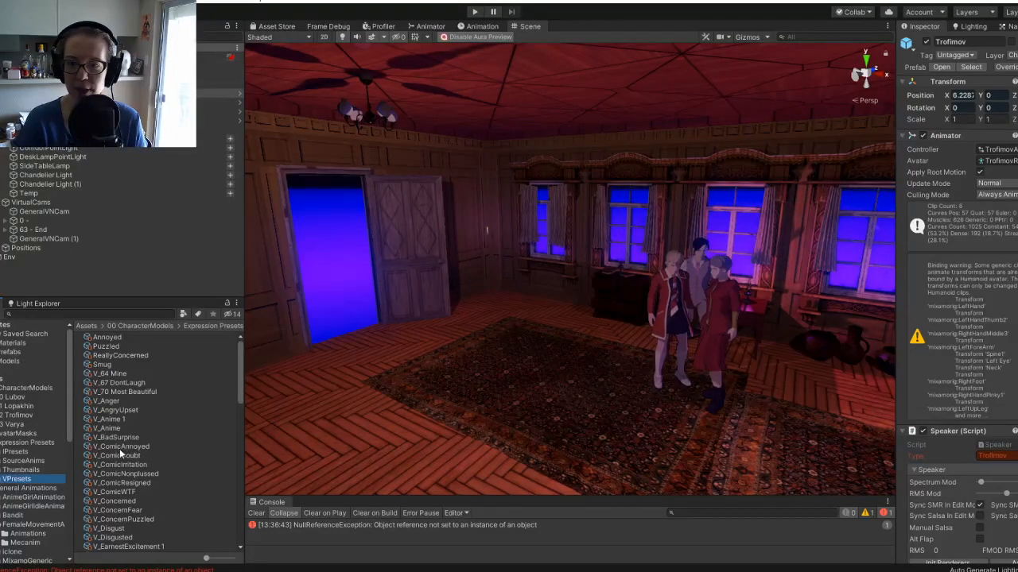
pyautogui.click(119, 447)
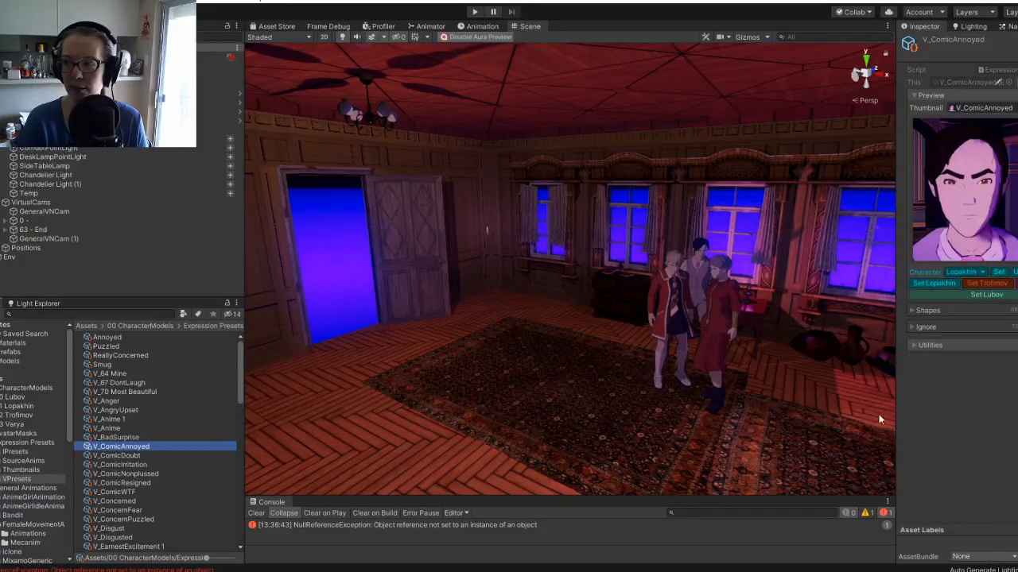
pyautogui.moveTo(897, 418); pyautogui.dragTo(668, 413)
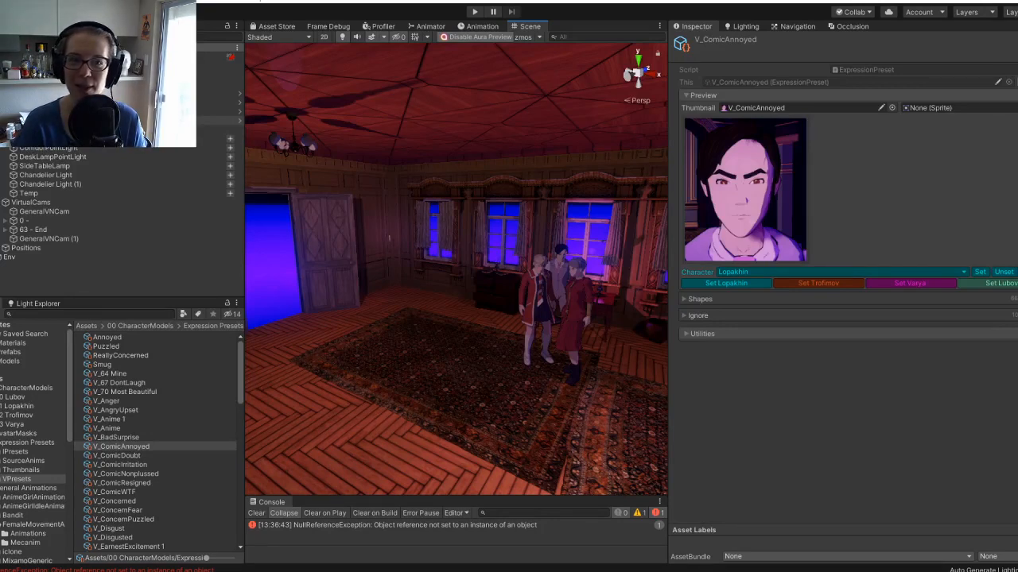
# Show the blend shapes of Lopakhin's Body mesh and bring the group of characters closer in the scene view.
pyautogui.click(5, 121)
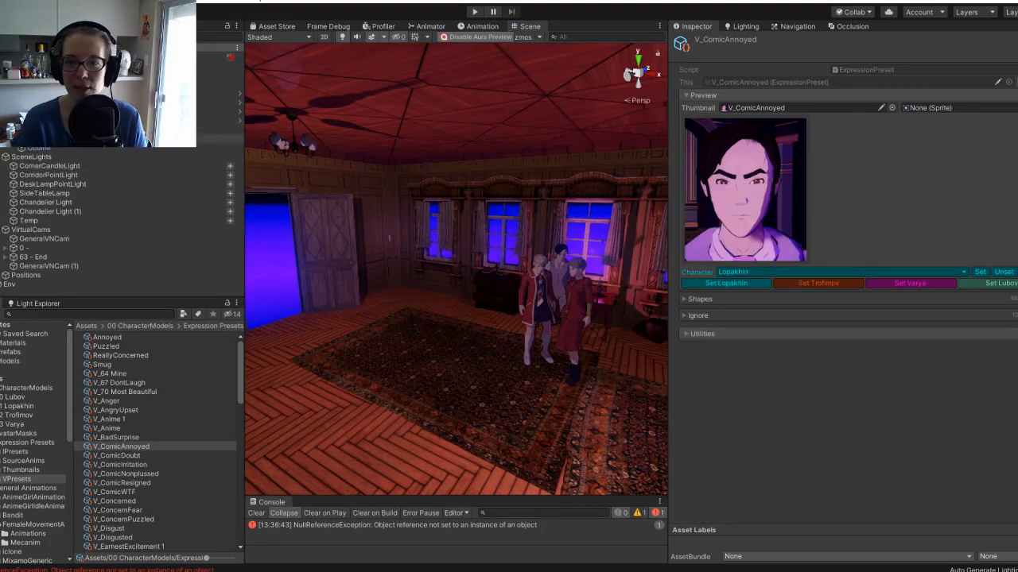
pyautogui.click(37, 139)
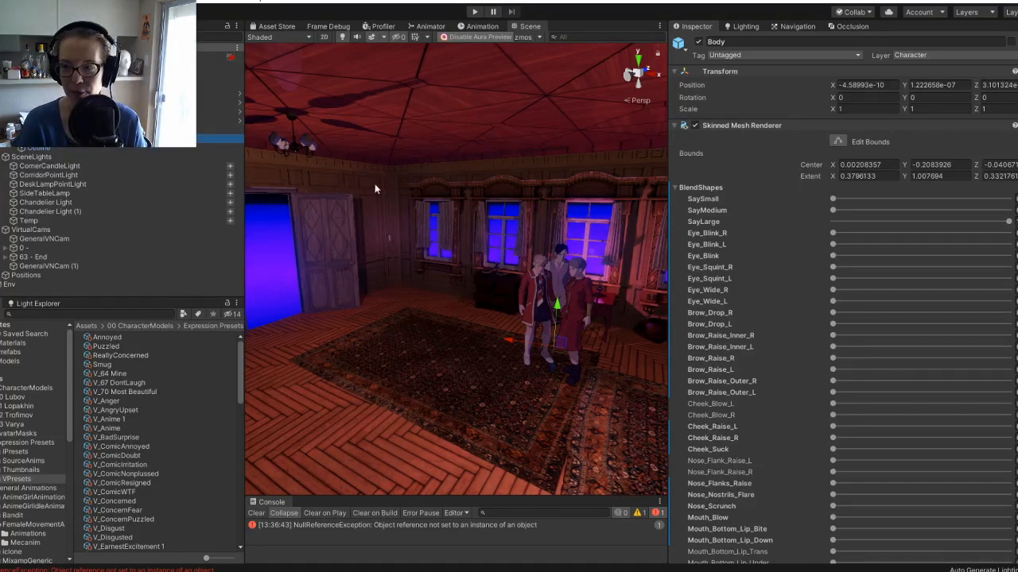
pyautogui.moveTo(471, 203); pyautogui.dragTo(474, 302, button='right')
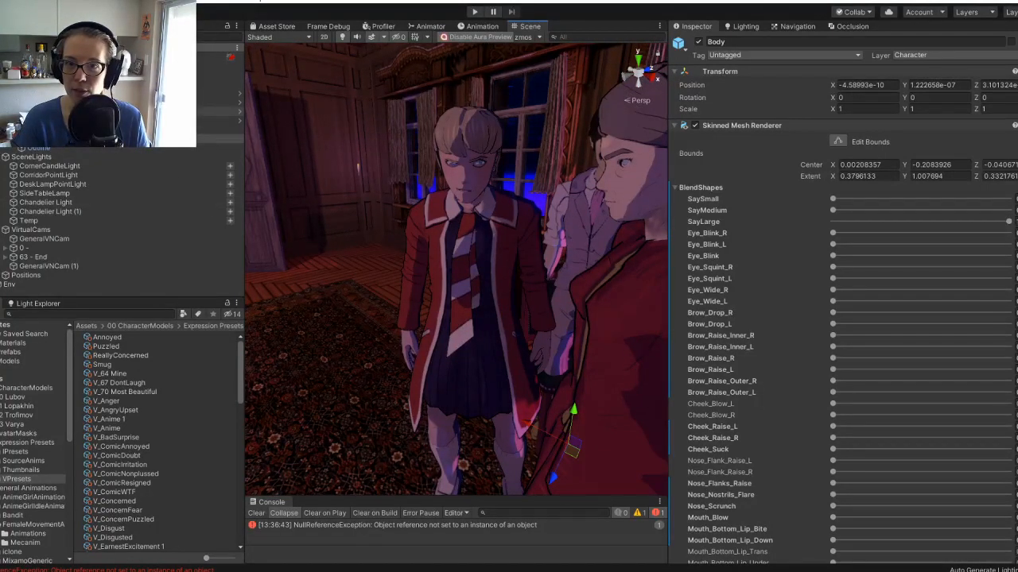
# Select the Body mesh of the character listed above Lopakhin and try its Brow_Drop_L blend shape, leaving it at zero.
pyautogui.click(5, 111)
pyautogui.click(214, 129)
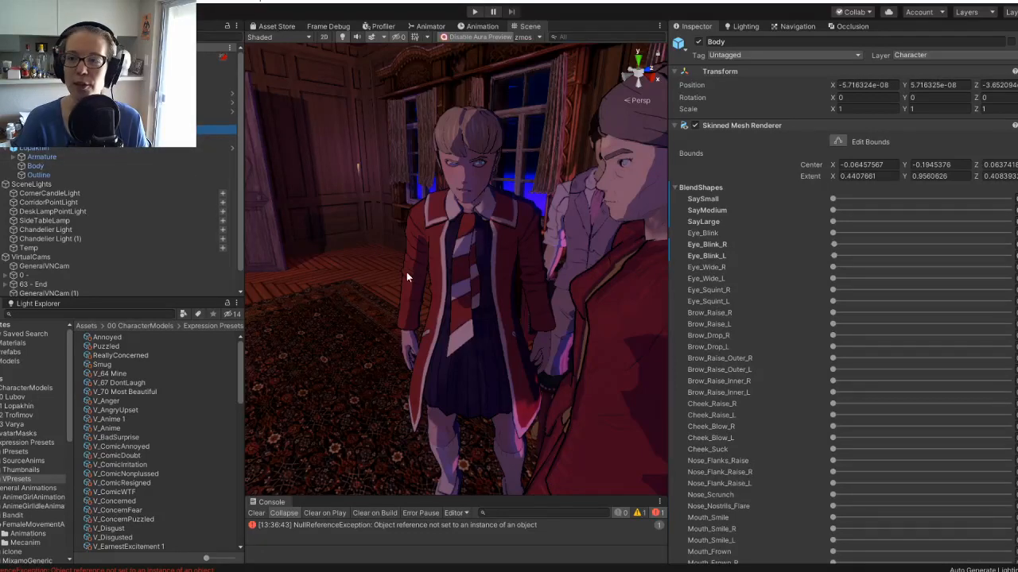
pyautogui.scroll(5, 422, 224)
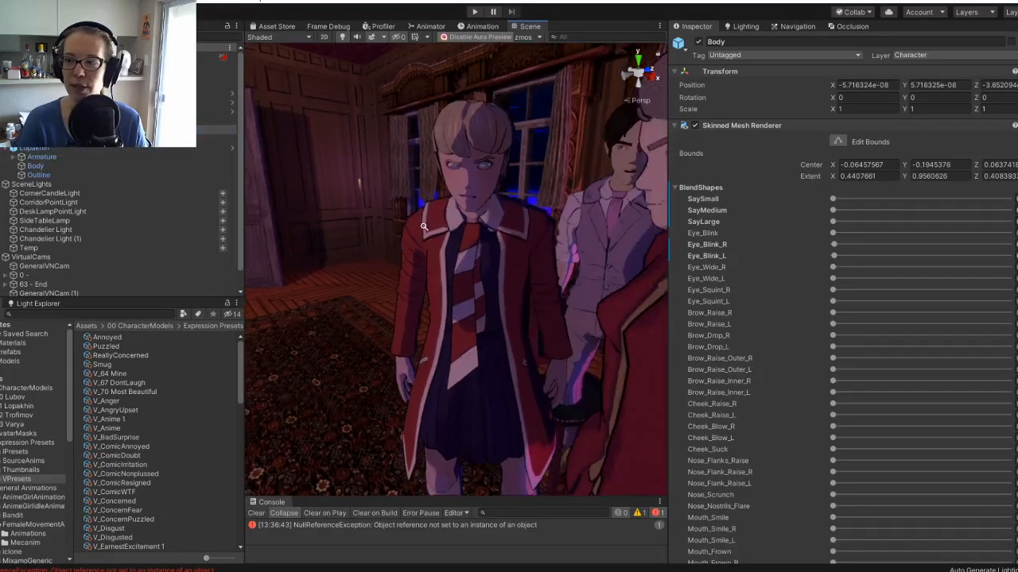
pyautogui.scroll(5, 424, 226)
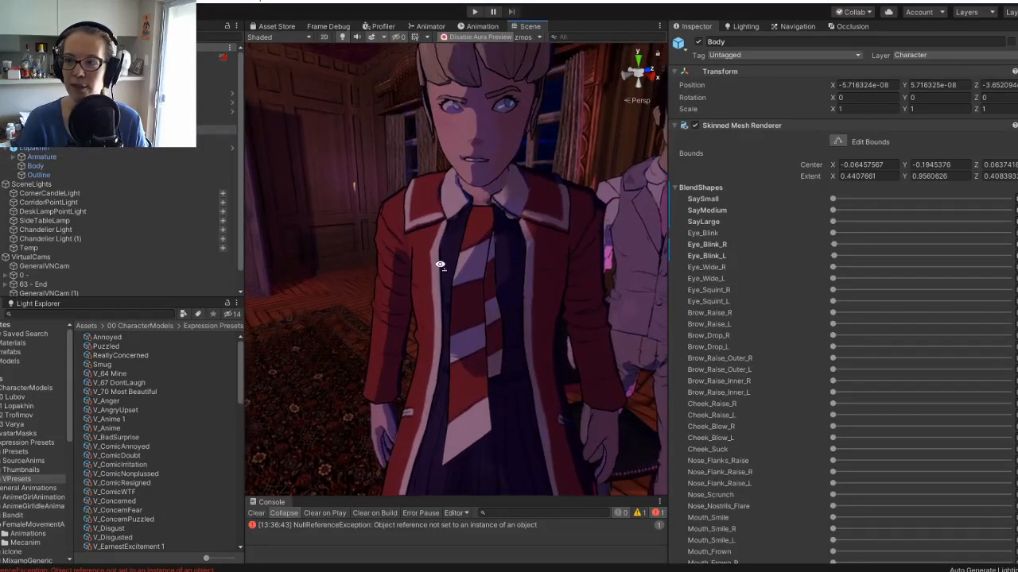
pyautogui.moveTo(834, 347); pyautogui.dragTo(776, 356)
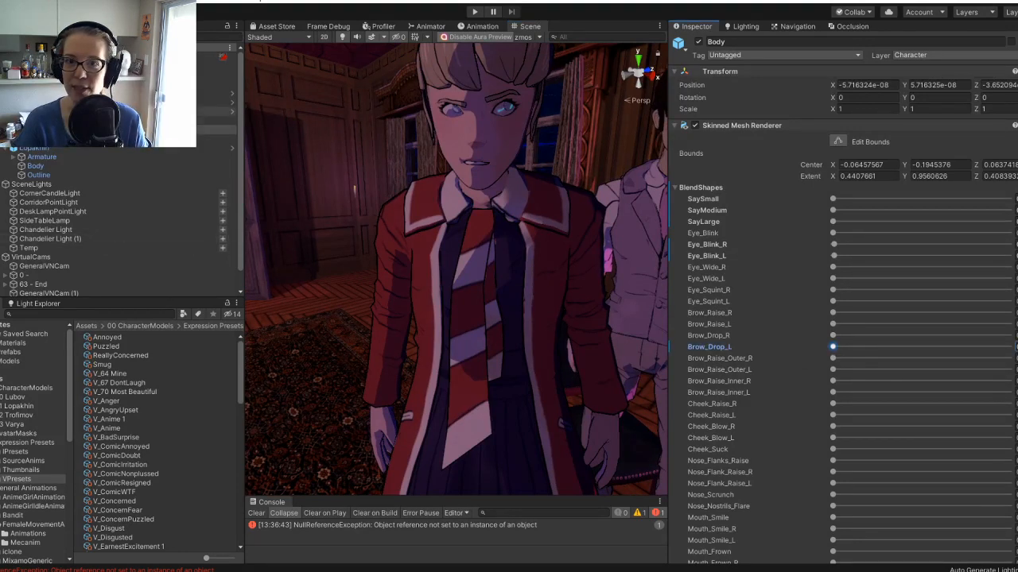
# Try the Blink_L blend shape at full strength on the striped-tie character's Body mesh and return it to zero.
pyautogui.click(4, 103)
pyautogui.click(36, 121)
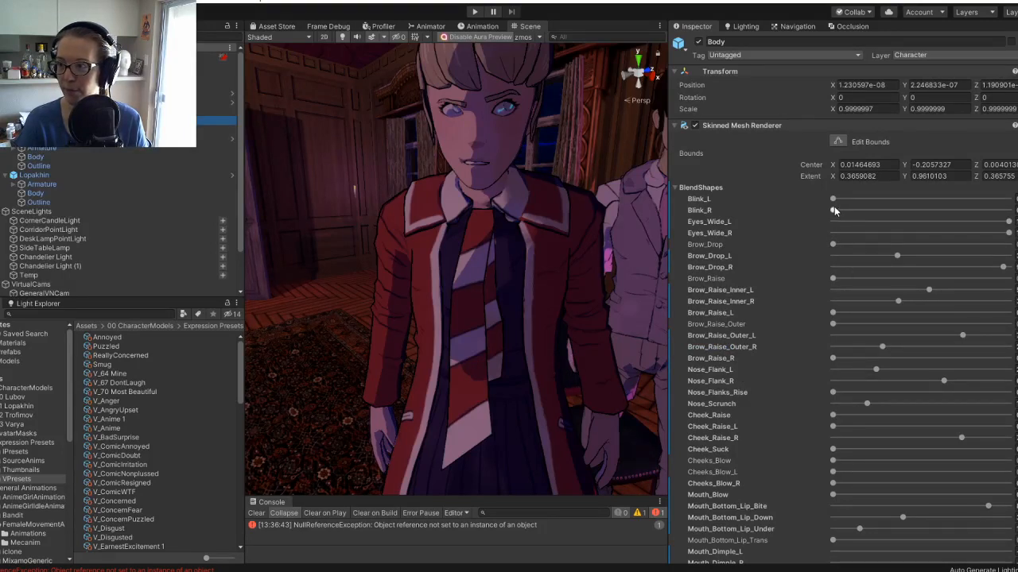
pyautogui.moveTo(834, 209); pyautogui.dragTo(1008, 199)
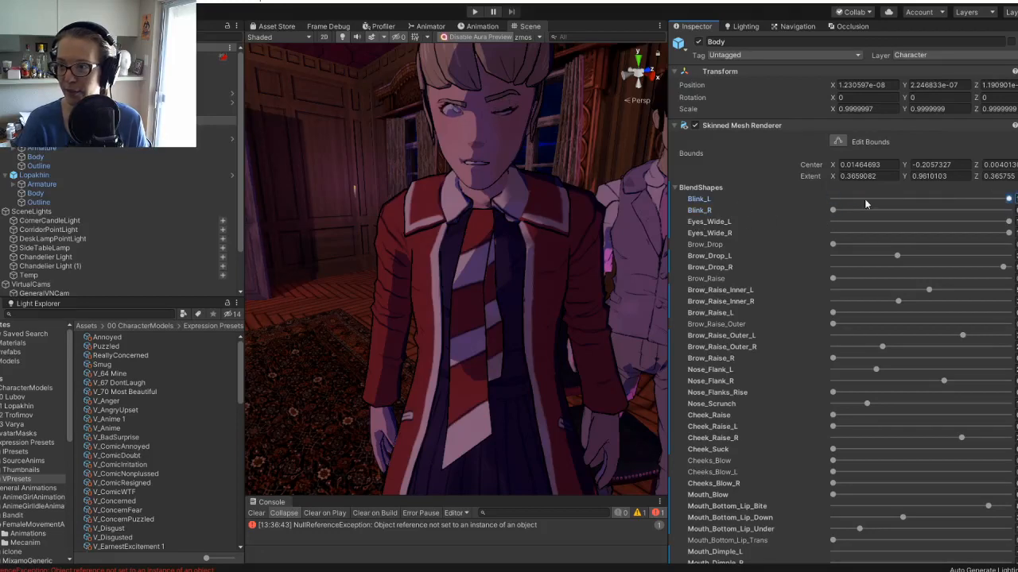
pyautogui.moveTo(865, 199); pyautogui.dragTo(740, 202)
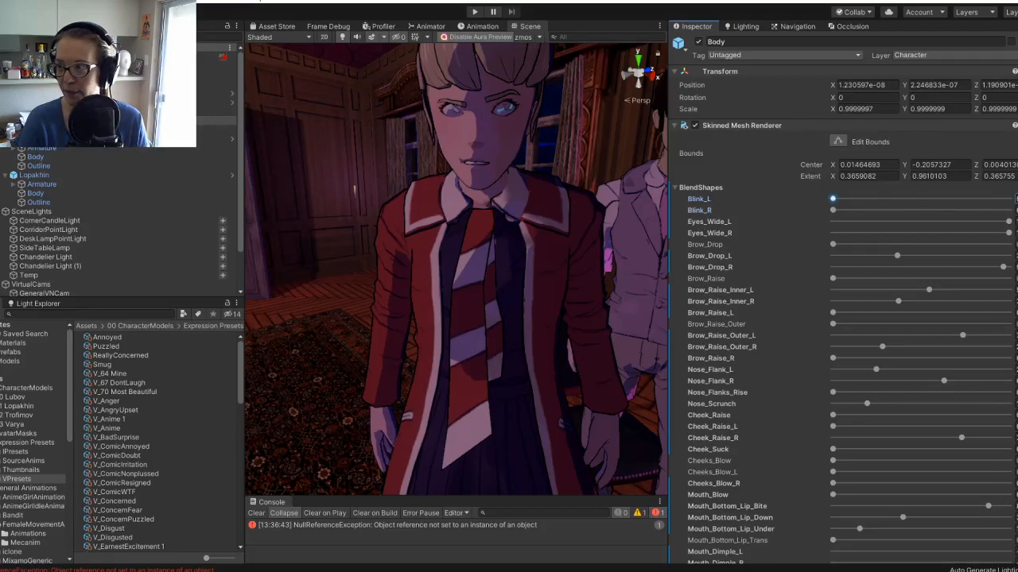
# Try the Mouth_Plosive blend shape on the same Body mesh, return it to zero and review the remaining shapes.
pyautogui.scroll(-15, 865, 264)
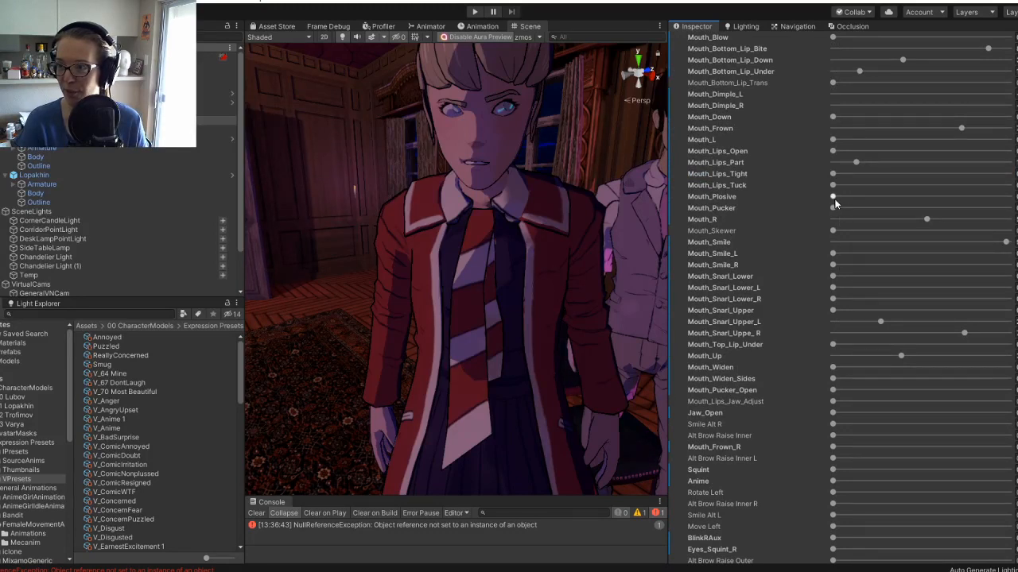
pyautogui.moveTo(832, 197); pyautogui.dragTo(604, 217)
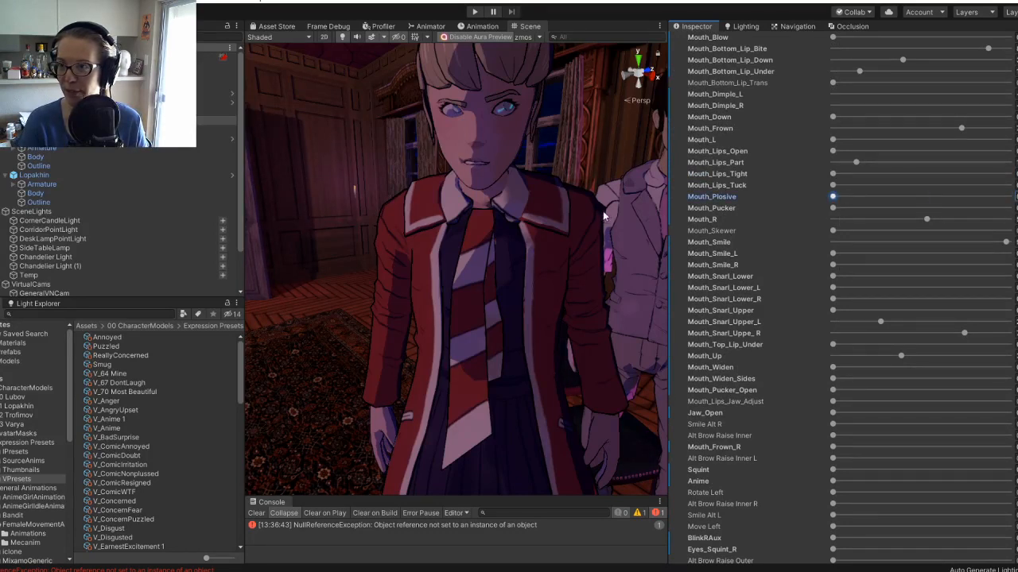
pyautogui.scroll(-6, 981, 282)
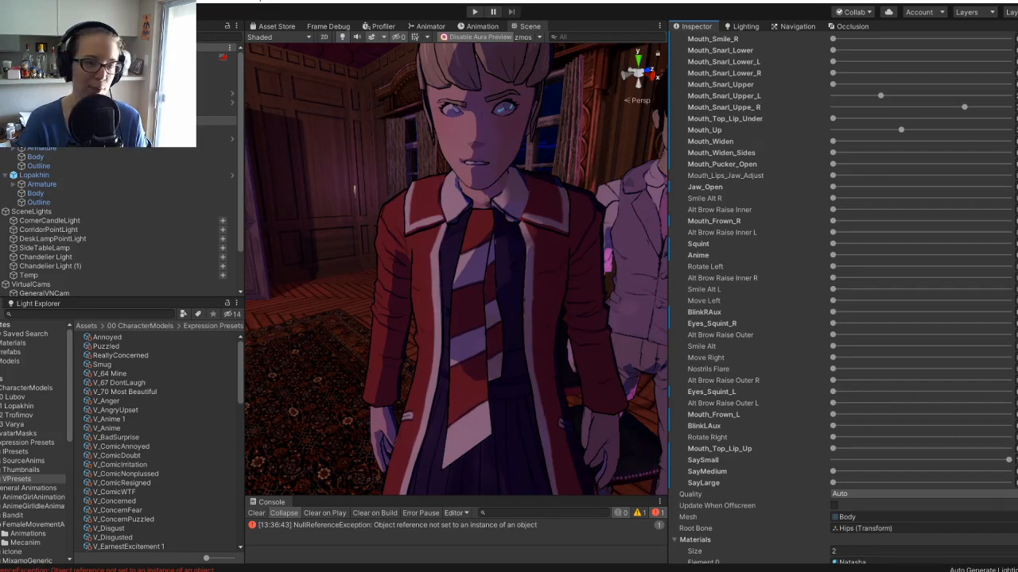
# Look at the V_Anime 1 preset and expand the stored shape values of the V_ComicIrritation preset.
pyautogui.click(126, 417)
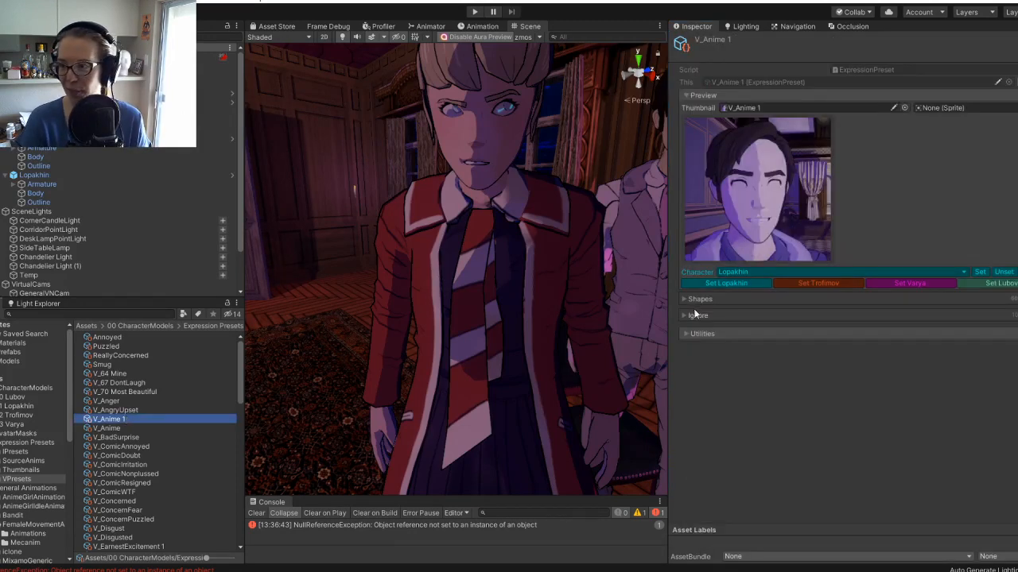
pyautogui.click(196, 465)
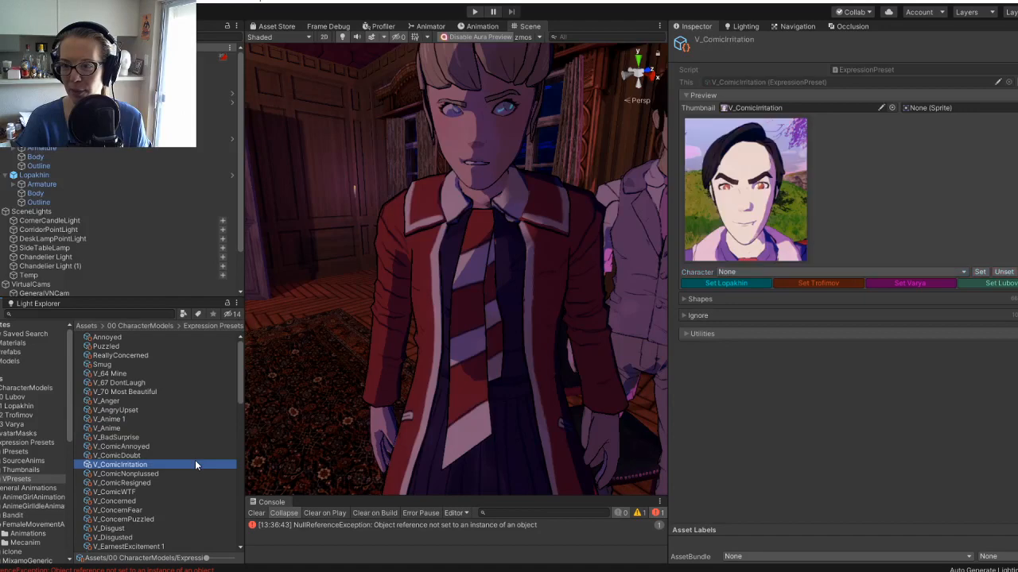
pyautogui.click(701, 299)
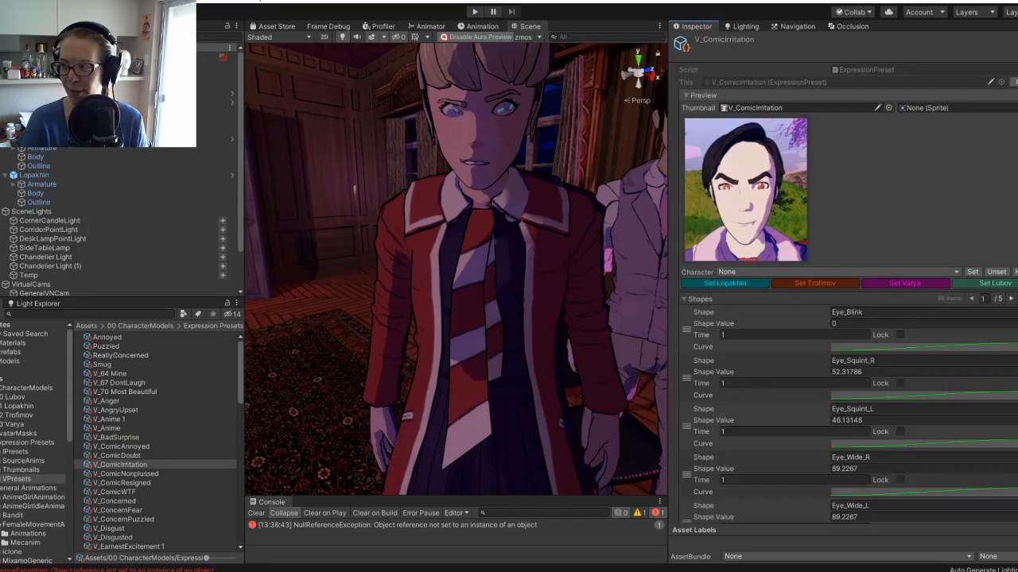
# Review the stored shape values of the V_ComicIrritation preset, from Eye_Blink through the brow shapes to Cheek_Blow_R.
pyautogui.scroll(-6, 843, 318)
pyautogui.scroll(-2, 962, 252)
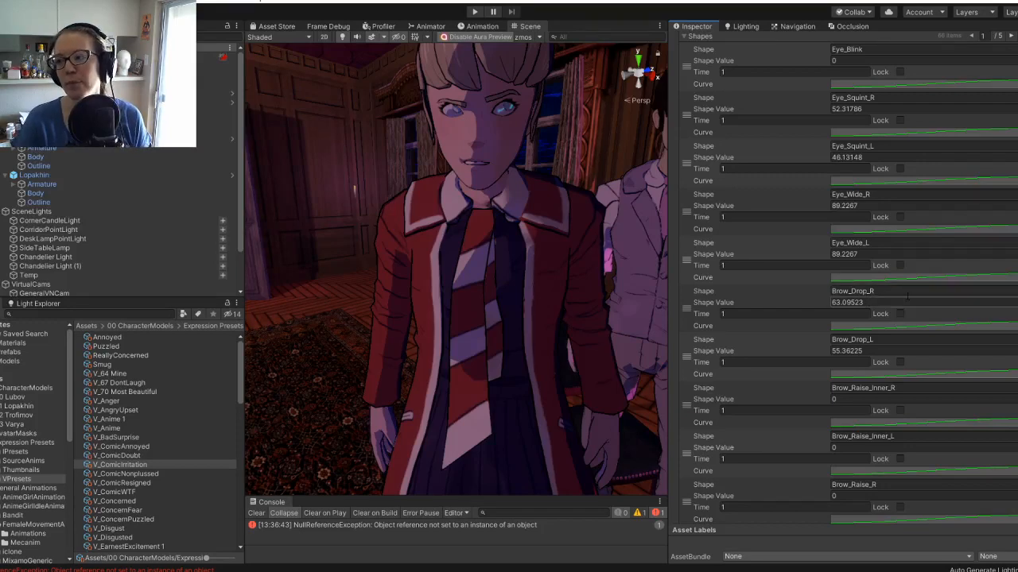
pyautogui.scroll(-10, 847, 279)
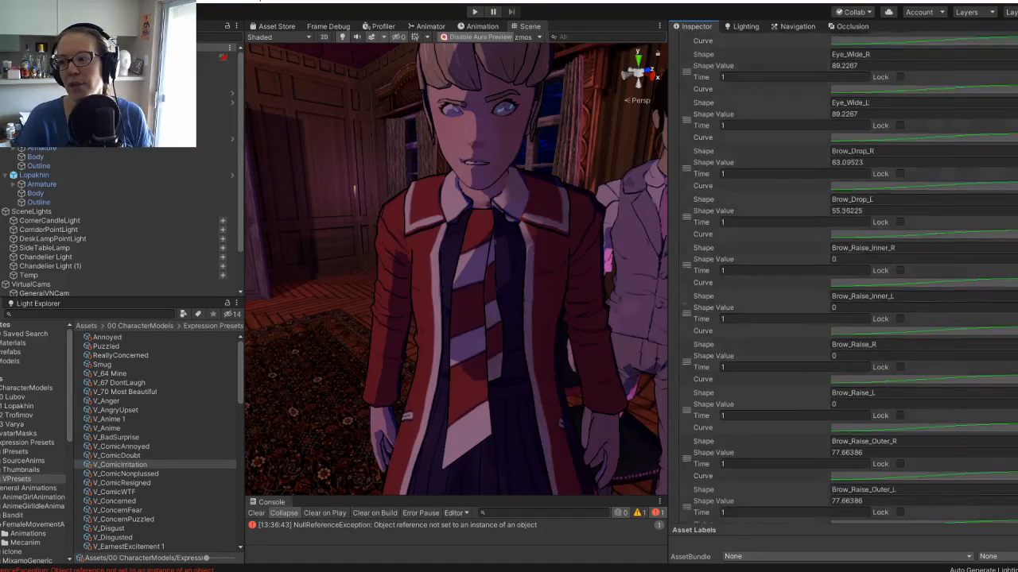
pyautogui.scroll(12, 847, 279)
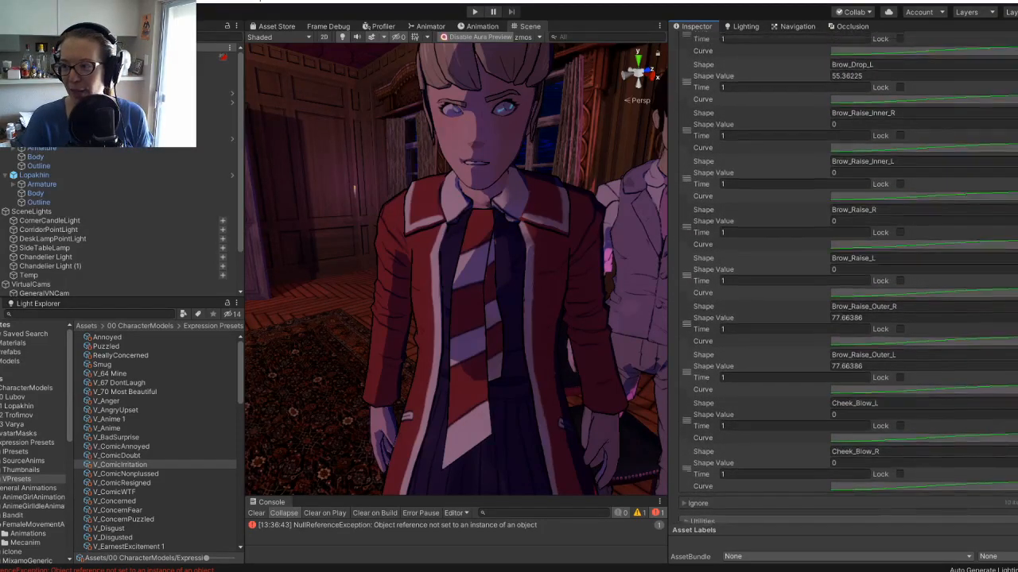
pyautogui.scroll(2, 1015, 395)
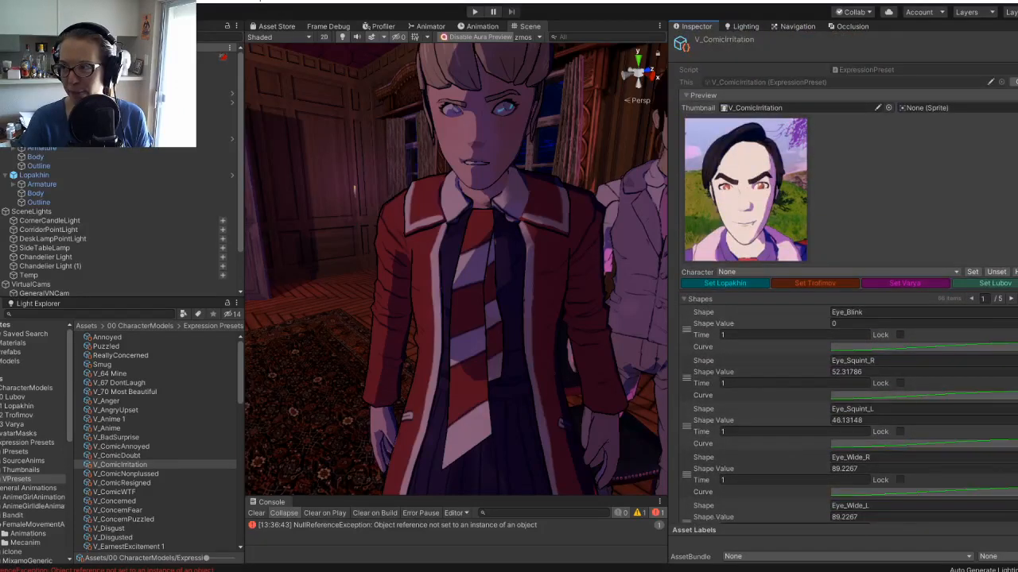
pyautogui.scroll(-14, 1014, 395)
pyautogui.scroll(-1, 1014, 395)
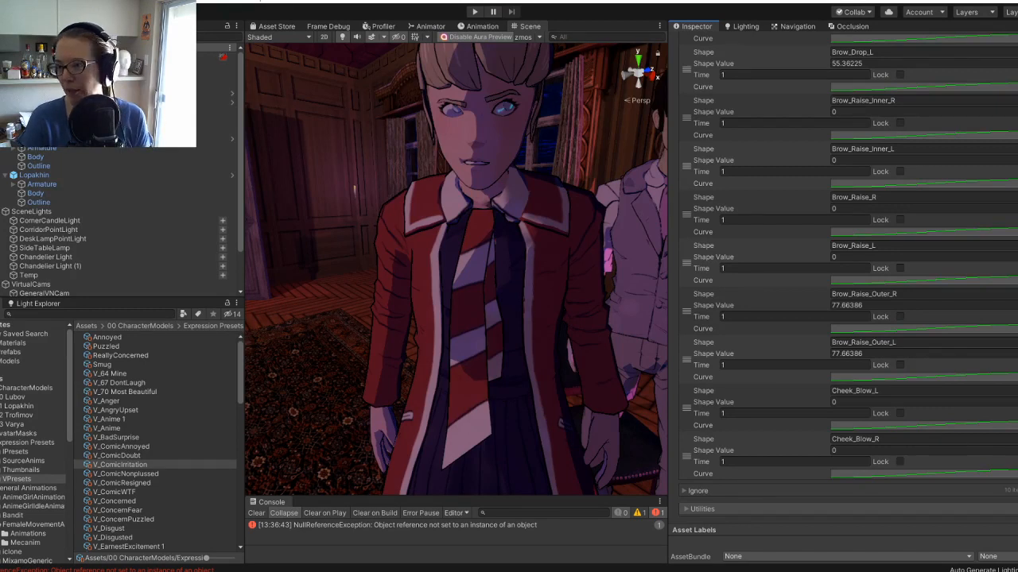
pyautogui.scroll(2, 842, 278)
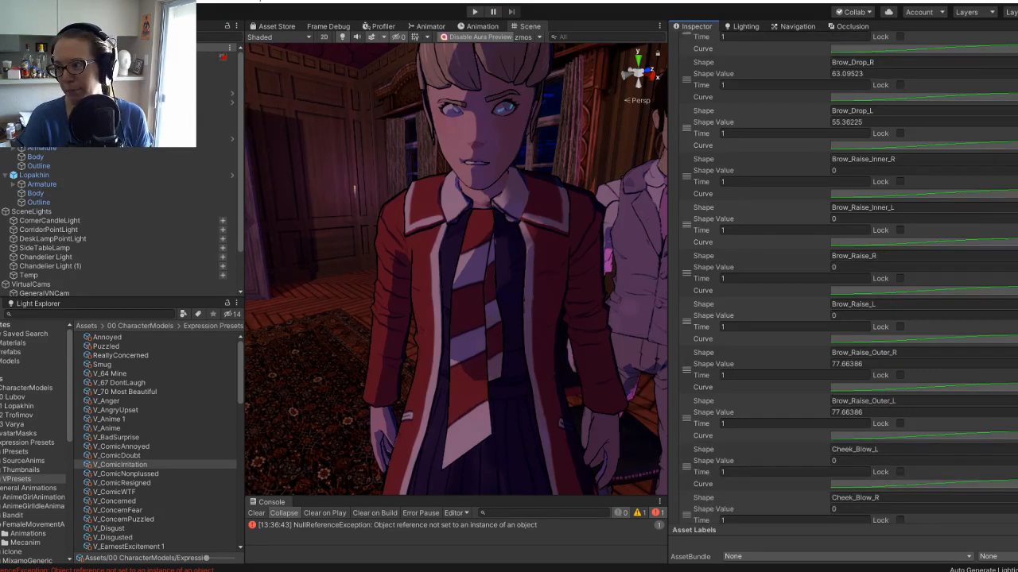
pyautogui.scroll(10, 842, 278)
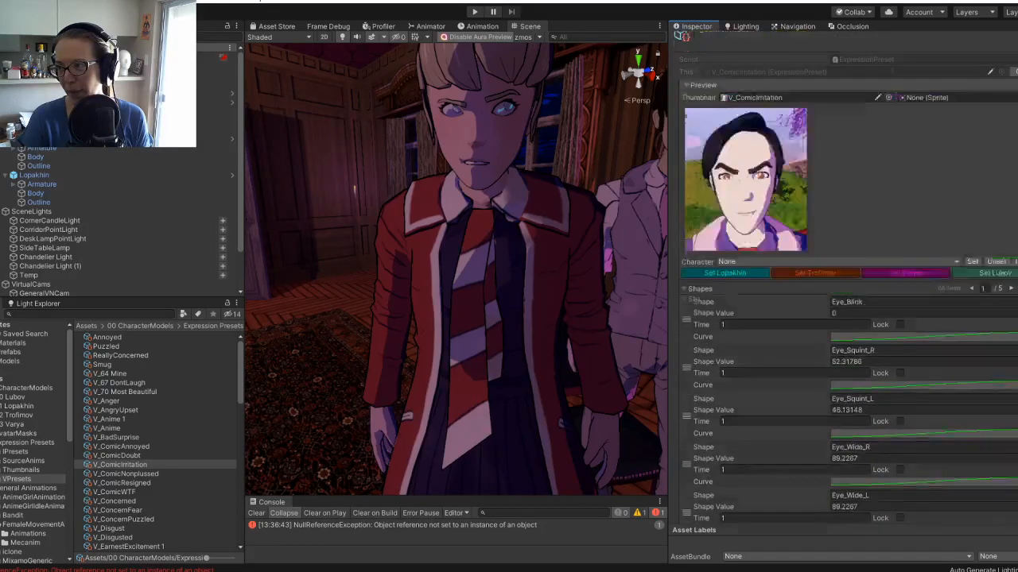
pyautogui.scroll(-12, 980, 477)
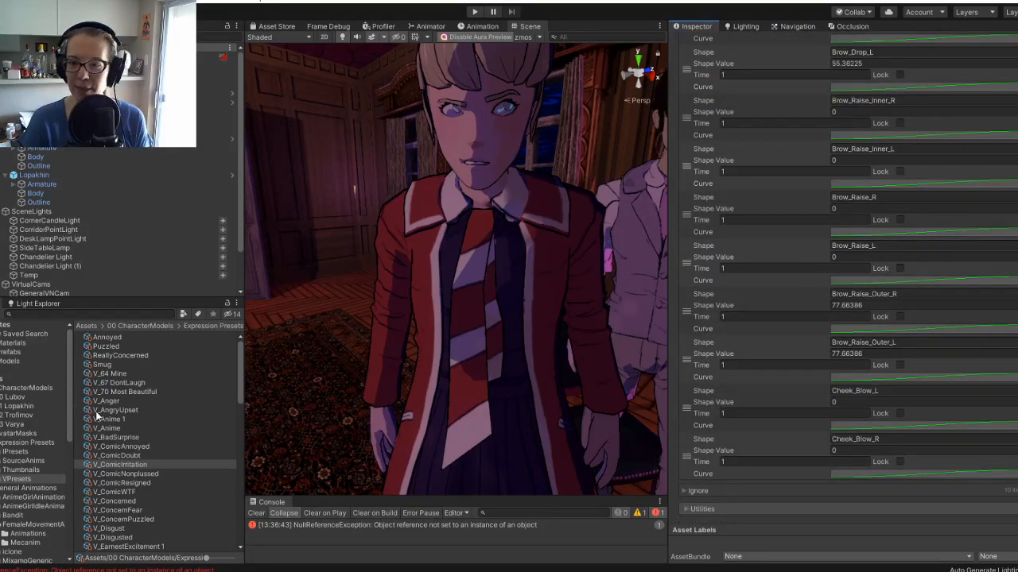
# Browse the expression presets, looking at the shape values of V_AngryUpset, V_ComicWTF, V_ConcernFear and V_NervousSmile.
pyautogui.click(96, 411)
pyautogui.click(121, 491)
pyautogui.click(118, 510)
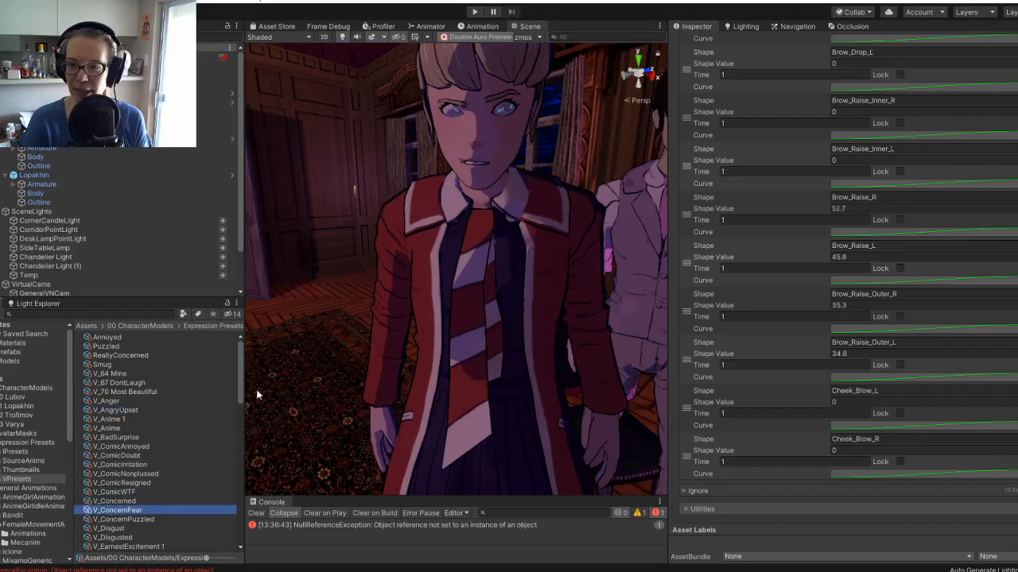
pyautogui.scroll(-2, 241, 364)
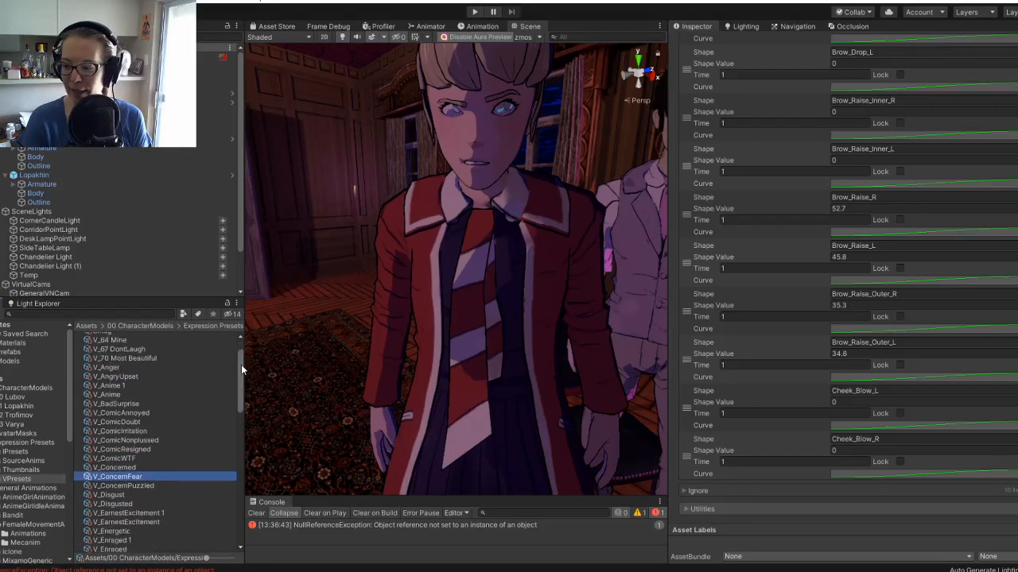
pyautogui.scroll(-10, 244, 414)
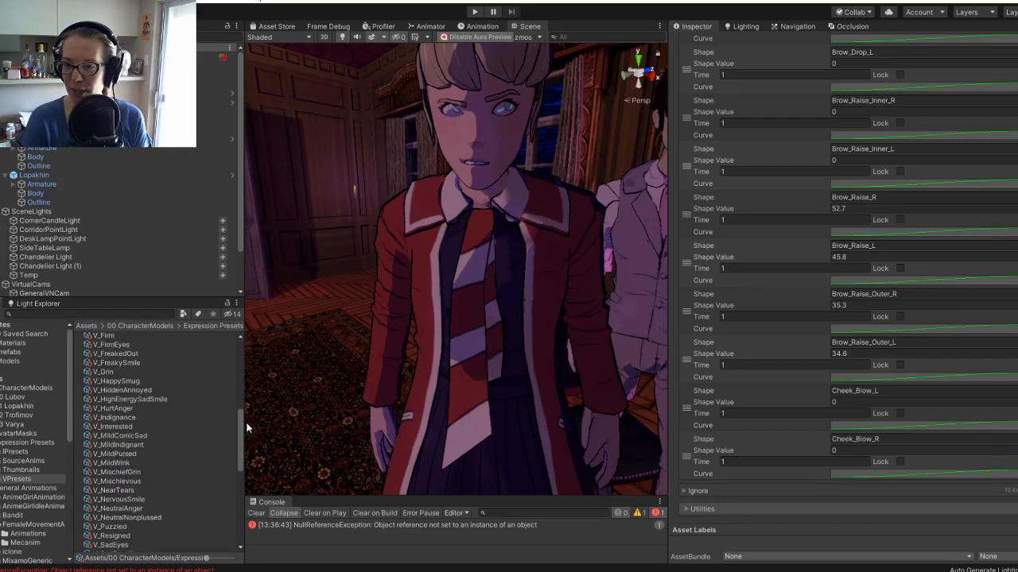
pyautogui.scroll(-3, 245, 434)
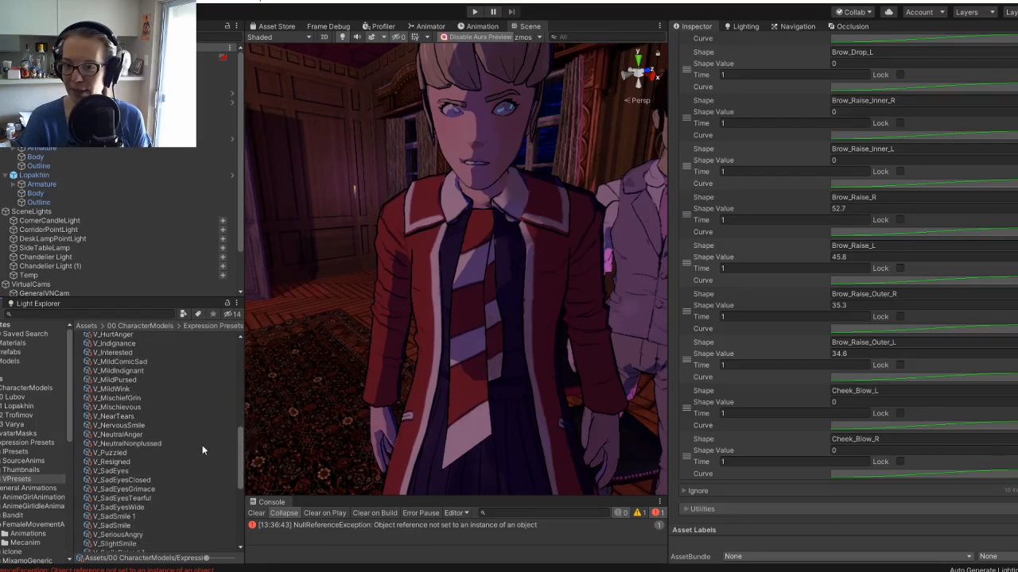
pyautogui.click(158, 426)
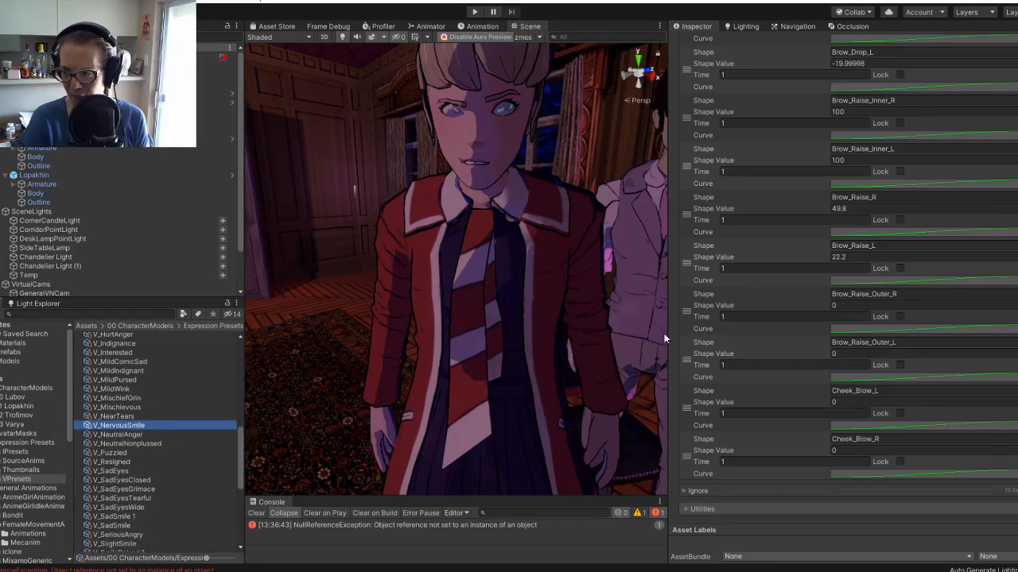
# Try the dip-below-zero curve preset on Brow_Raise_L in V_NervousSmile, then apply the rising overshoot preset and close the curve editor.
pyautogui.moveTo(341, 335); pyautogui.dragTo(578, 323, button='right')
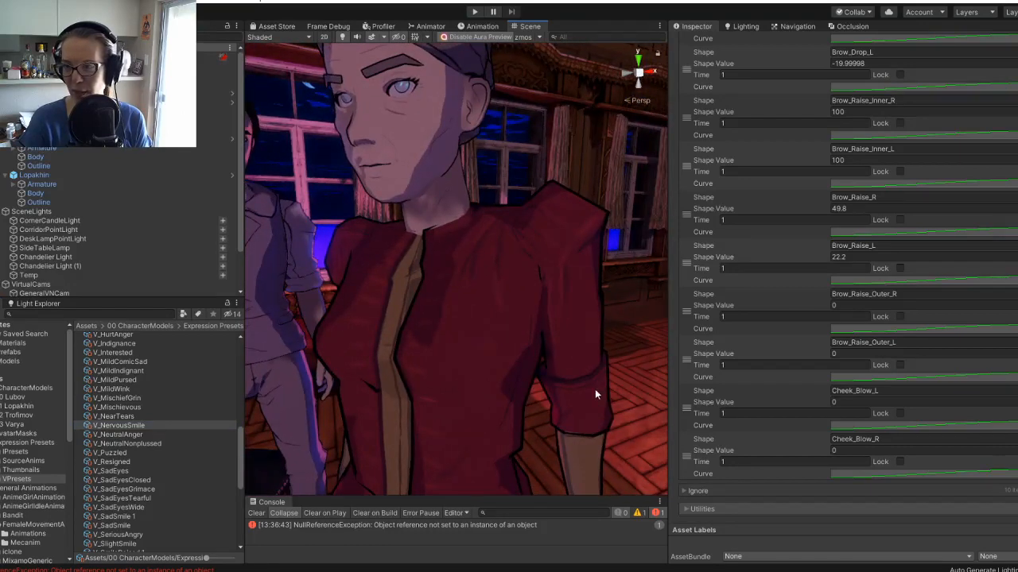
pyautogui.scroll(-8, 596, 359)
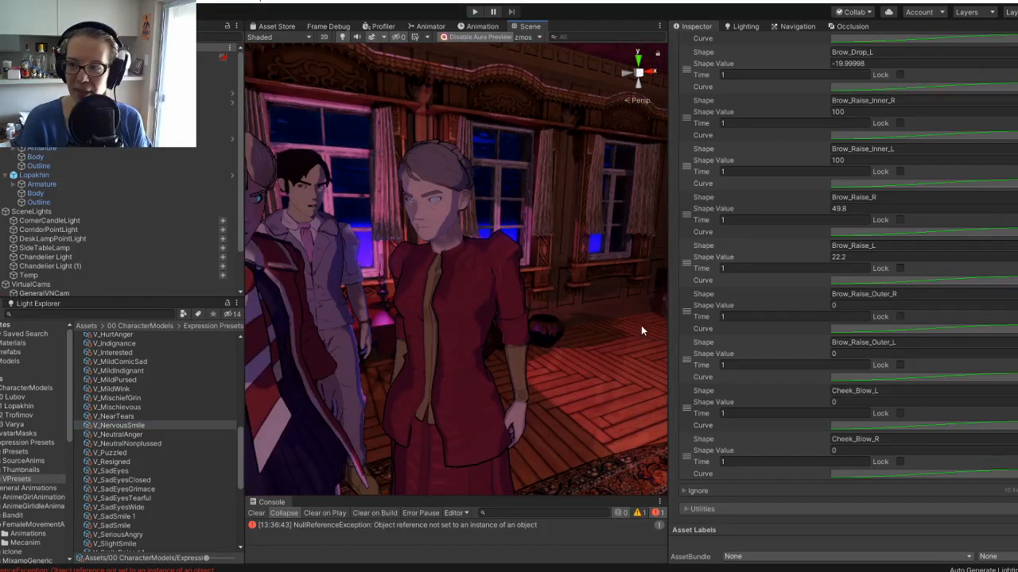
pyautogui.moveTo(667, 318)
pyautogui.mouseDown()
pyautogui.moveTo(746, 315)
pyautogui.moveTo(668, 317)
pyautogui.mouseUp()
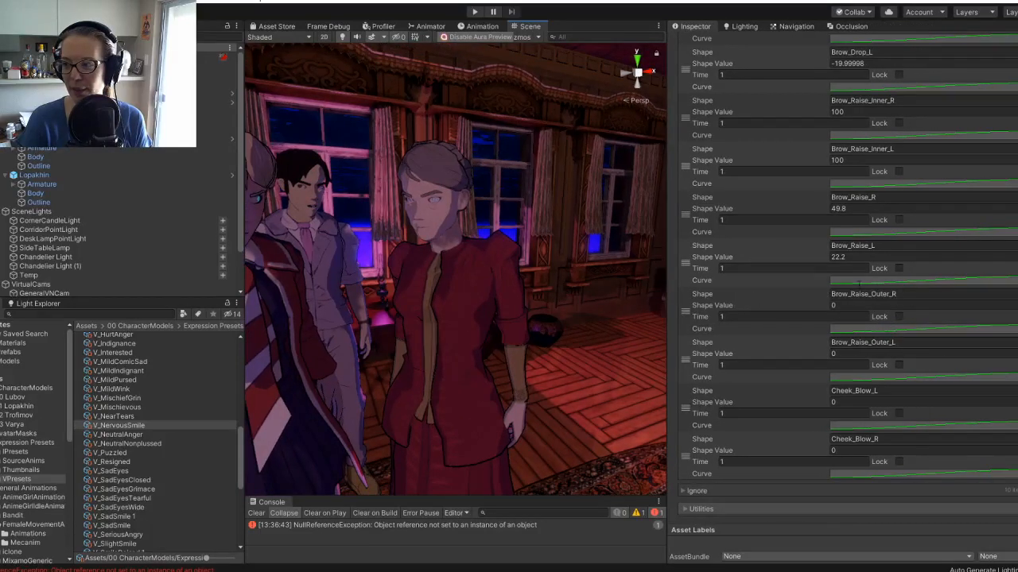
pyautogui.click(922, 281)
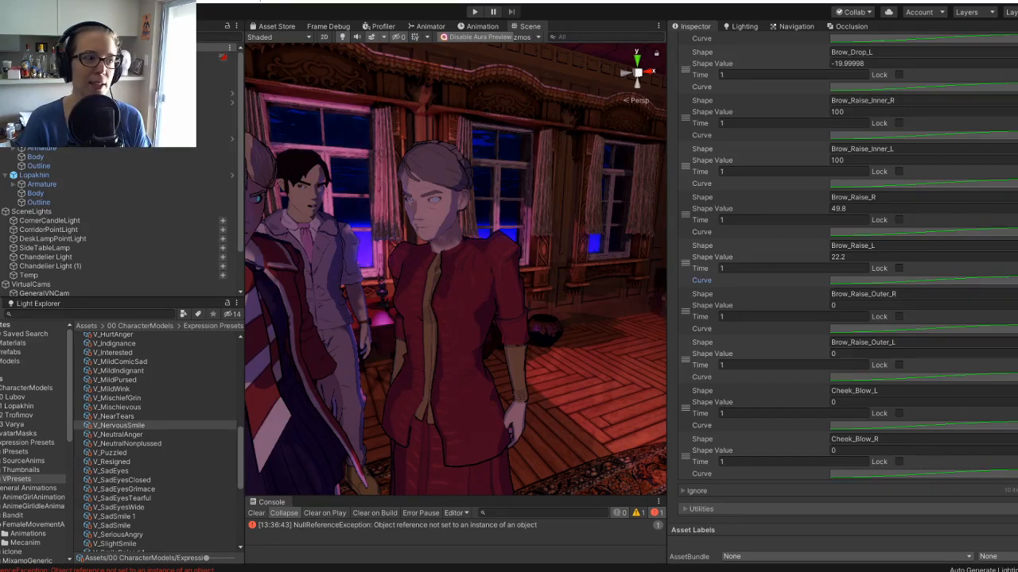
pyautogui.moveTo(196, 278); pyautogui.dragTo(511, 166)
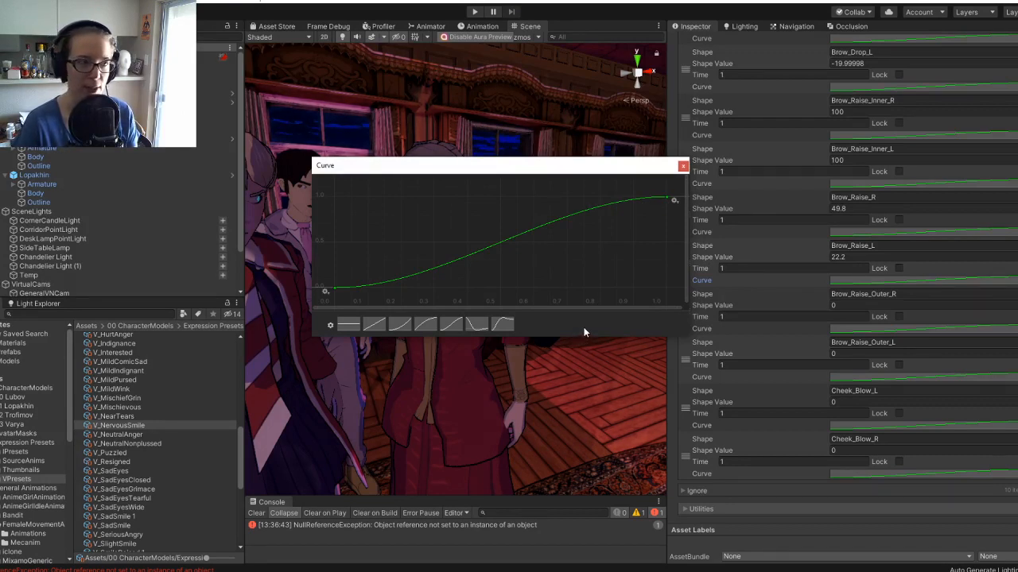
pyautogui.click(471, 326)
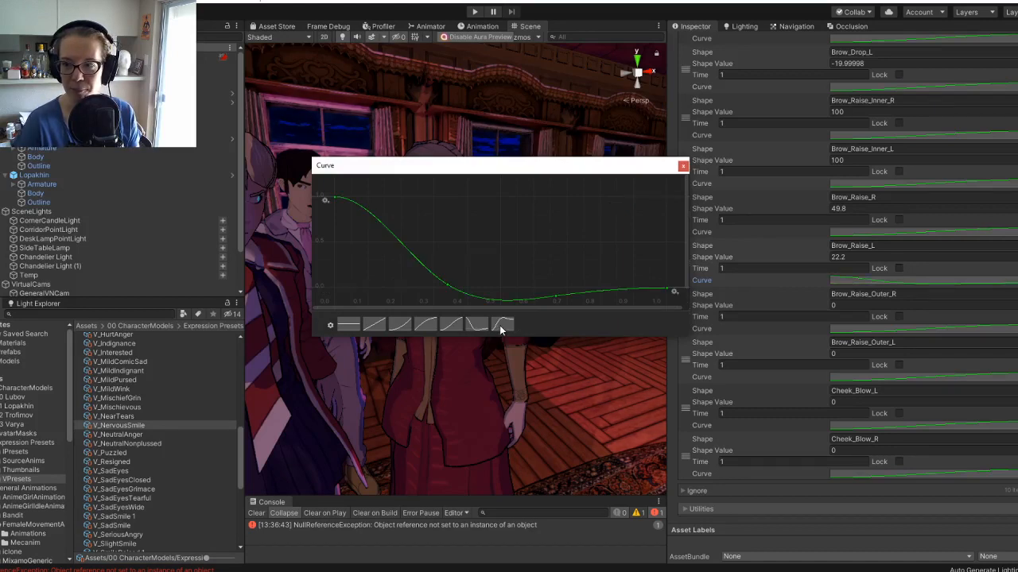
pyautogui.click(500, 326)
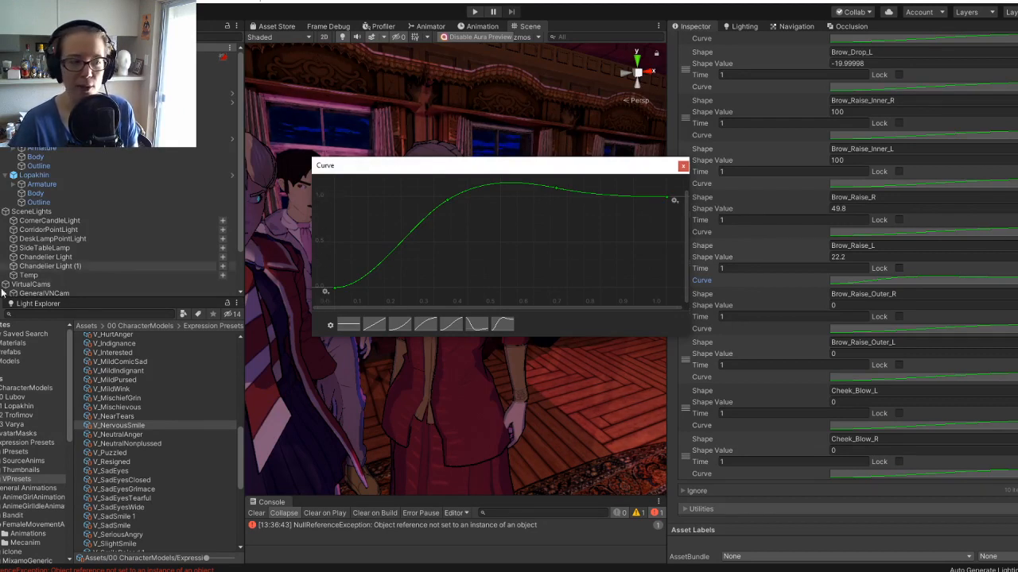
pyautogui.press('Escape')
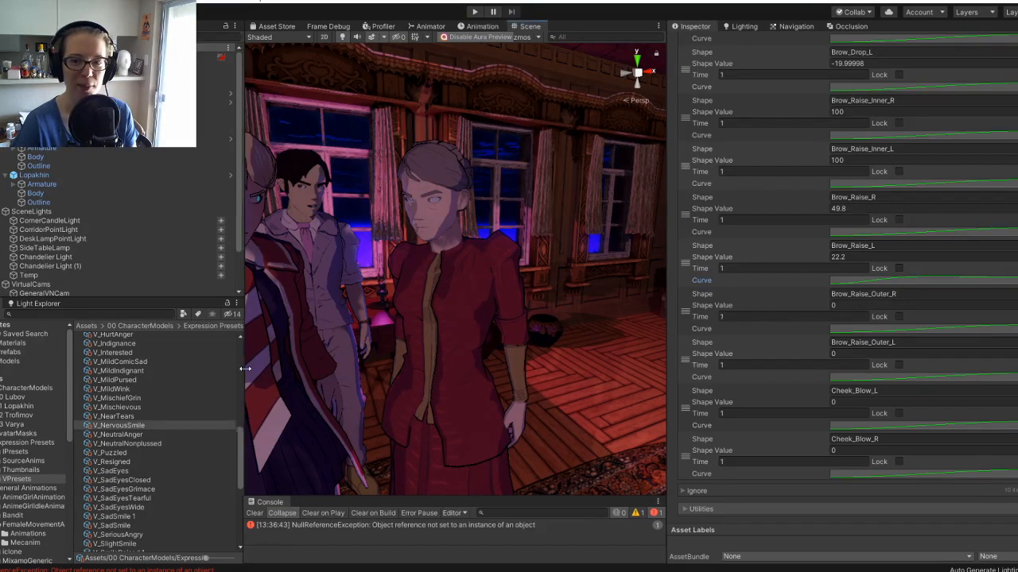
# Look at the easing curve of the Brow_Raise_Outer_L shape in V_NervousSmile and close it without editing.
pyautogui.moveTo(248, 369); pyautogui.dragTo(245, 369)
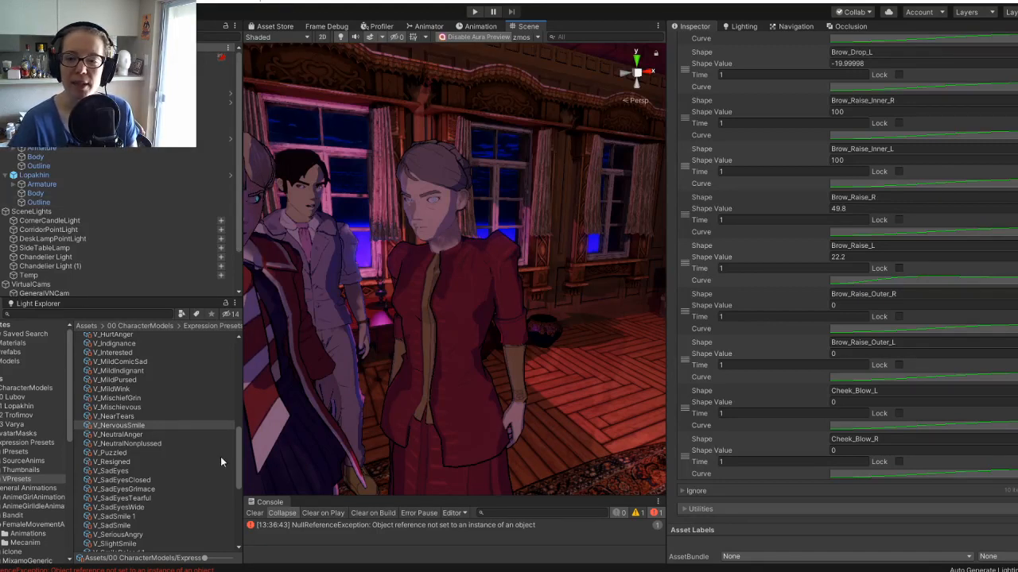
pyautogui.click(324, 527)
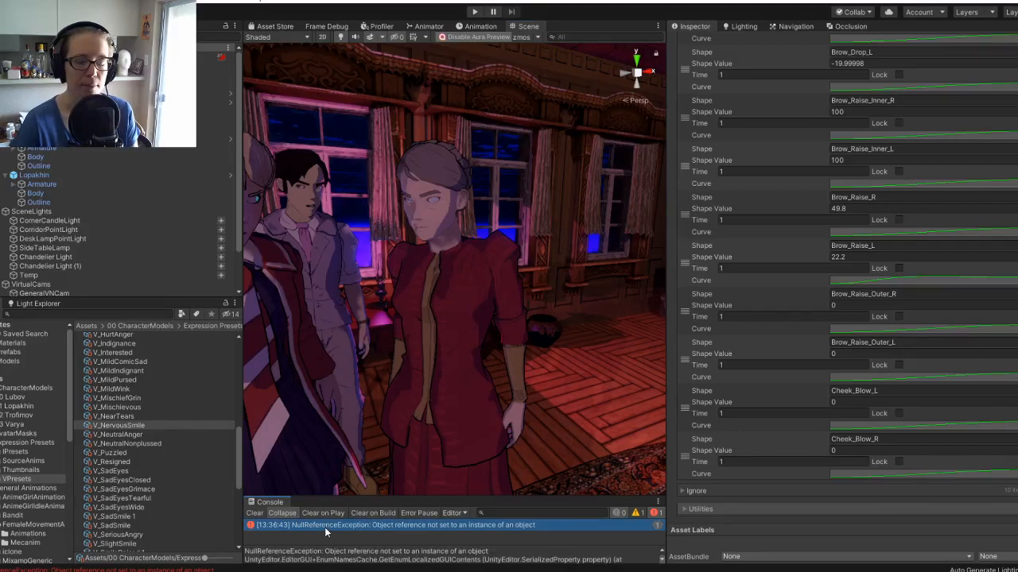
pyautogui.click(895, 377)
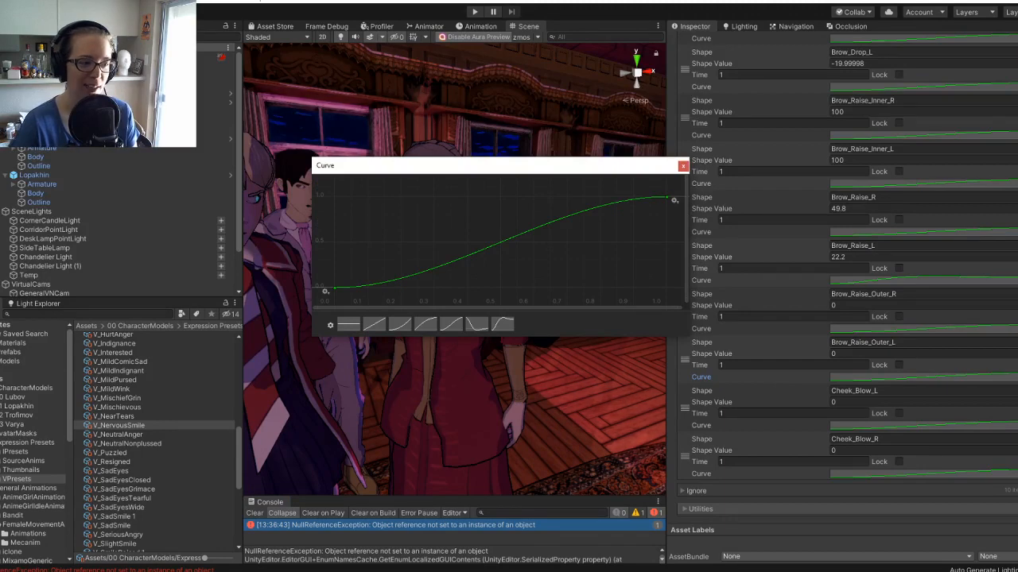
pyautogui.click(682, 165)
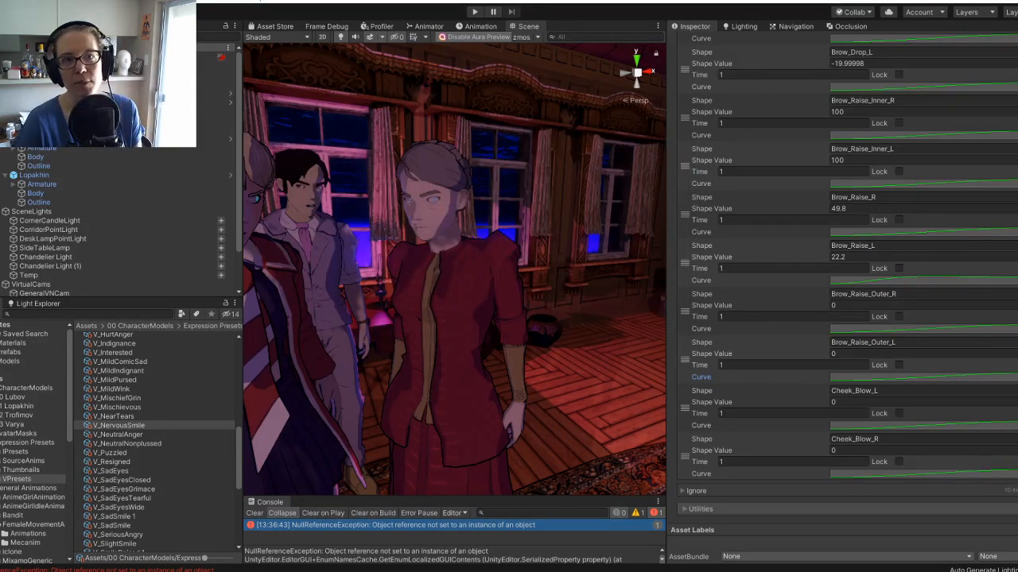
# Try the falling curve preset on Brow_Raise_Outer_R in V_NervousSmile, apply the rising overshoot preset and close the curve editor.
pyautogui.click(906, 329)
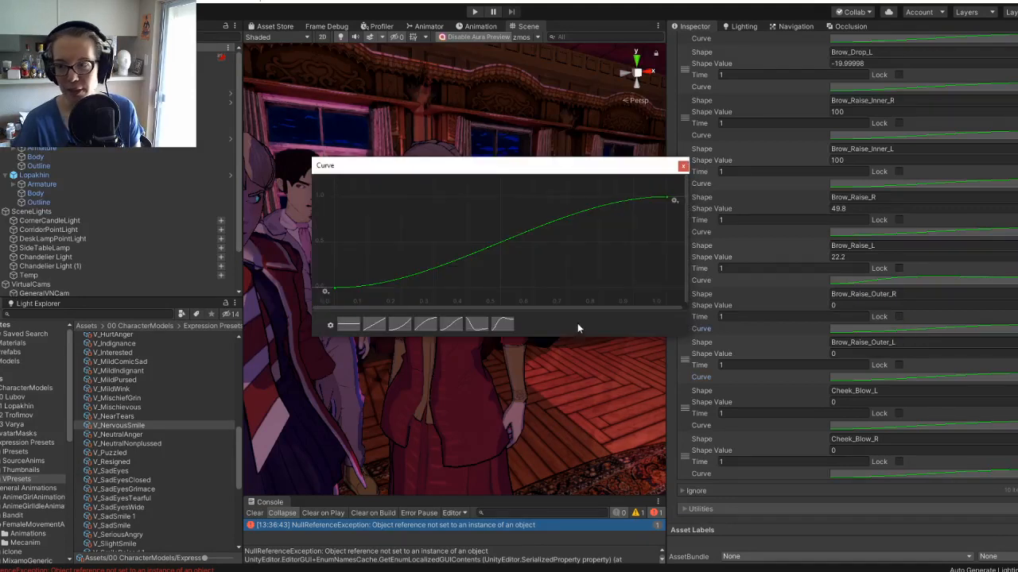
pyautogui.click(476, 326)
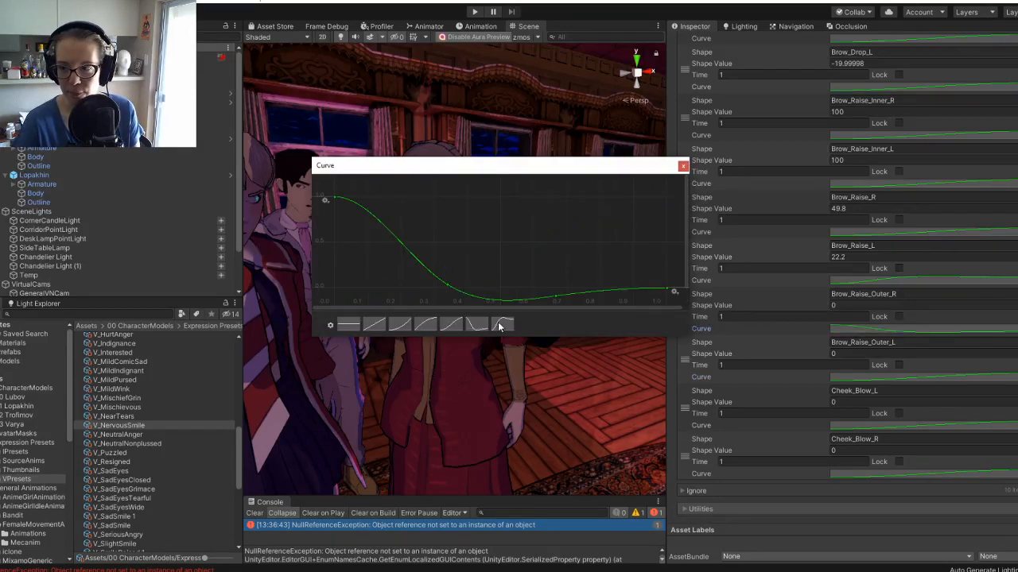
pyautogui.click(501, 324)
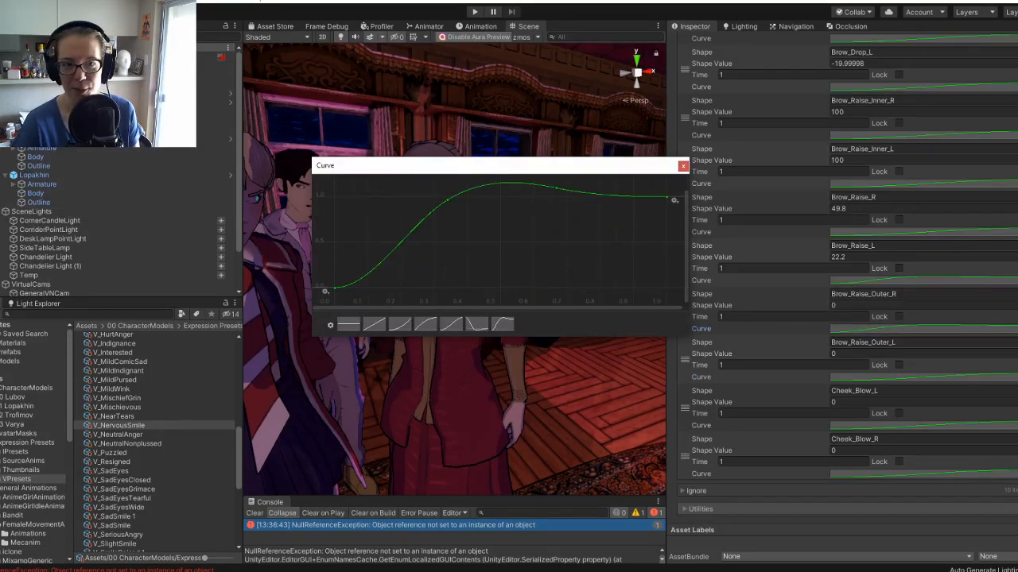
pyautogui.click(683, 166)
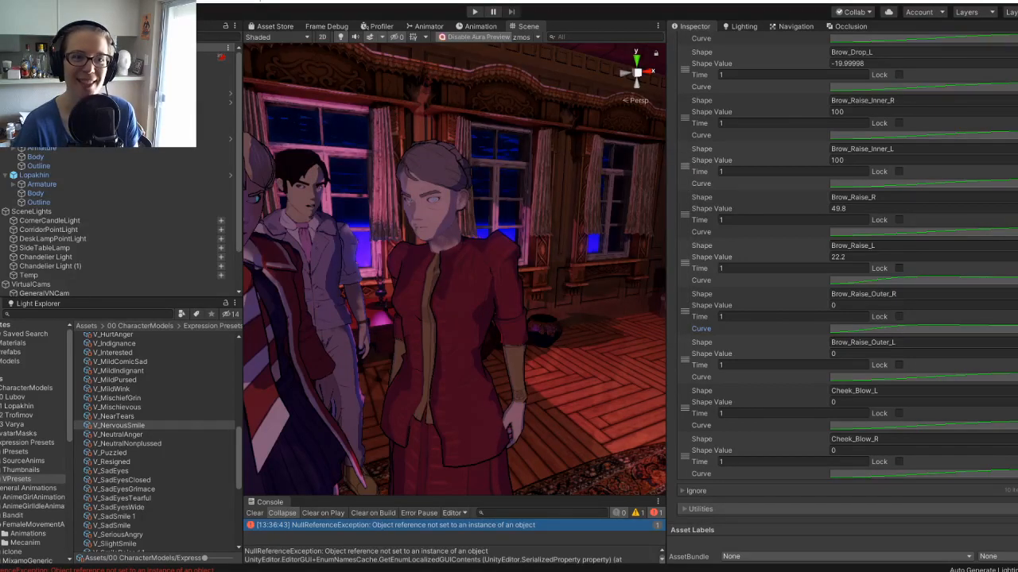
# Try the falling curve preset on Cheek_Blow_L in V_NervousSmile, apply the rising overshoot preset and close the curve editor.
pyautogui.click(858, 426)
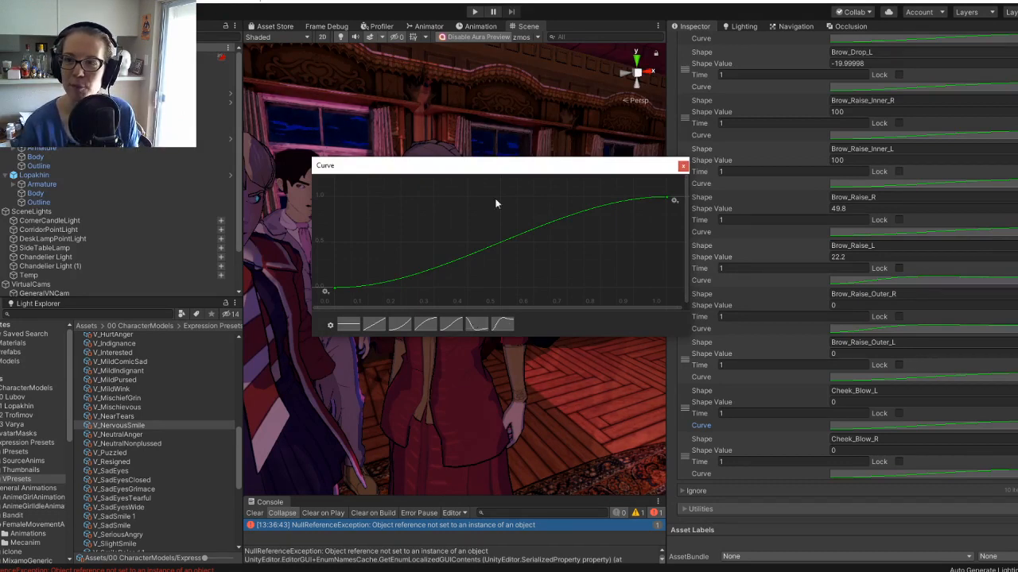
pyautogui.click(480, 326)
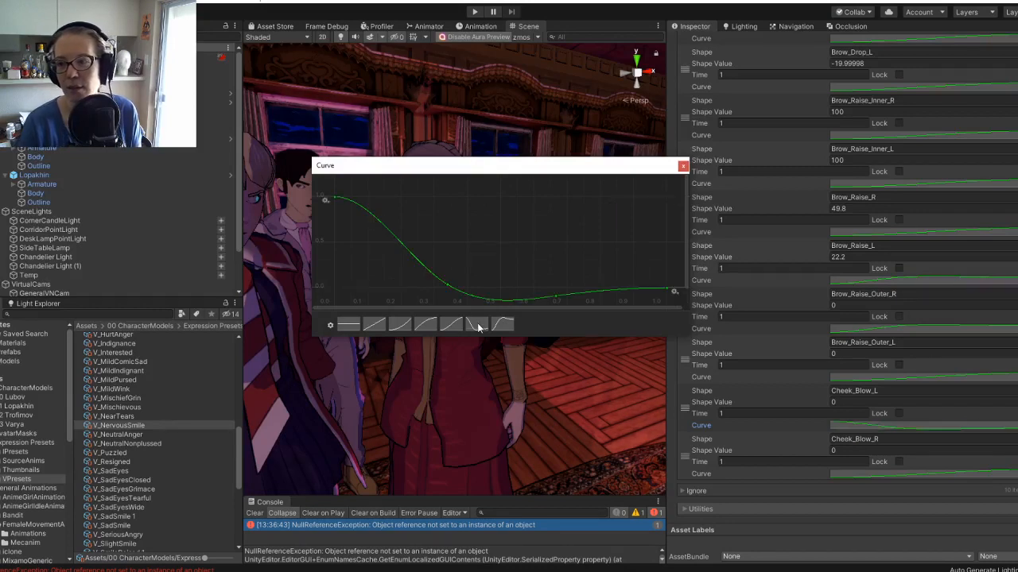
pyautogui.click(495, 328)
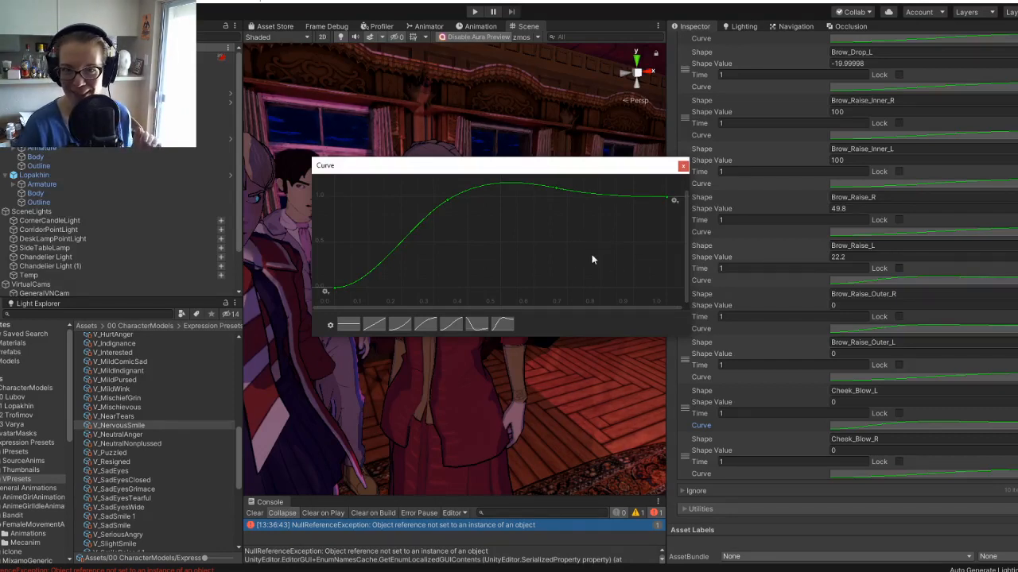
pyautogui.click(682, 165)
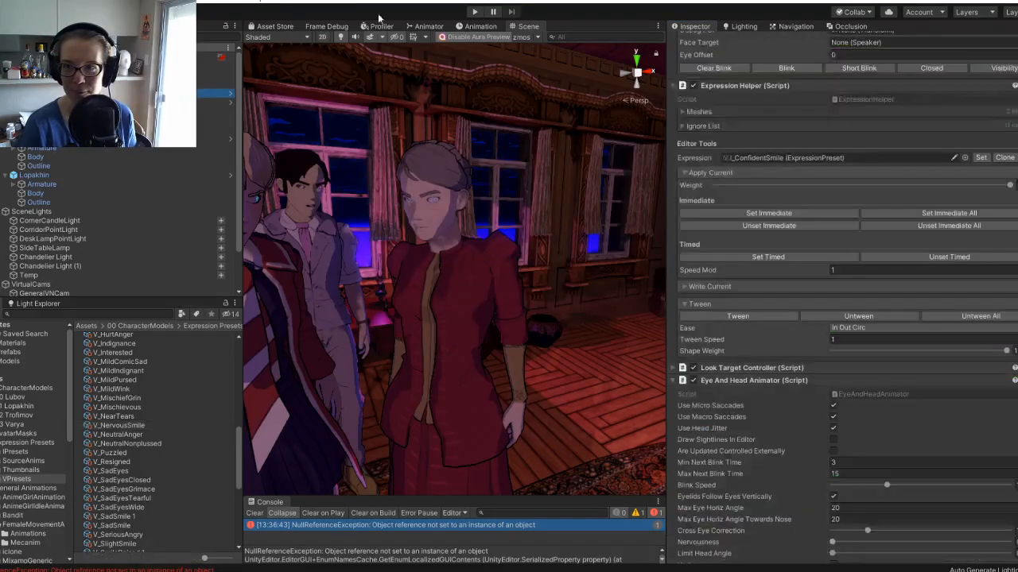
# Look at the animator setup and the keyframes of the TrofimovIdle animation clip, and return to the 3D scene.
pyautogui.click(426, 27)
pyautogui.click(474, 26)
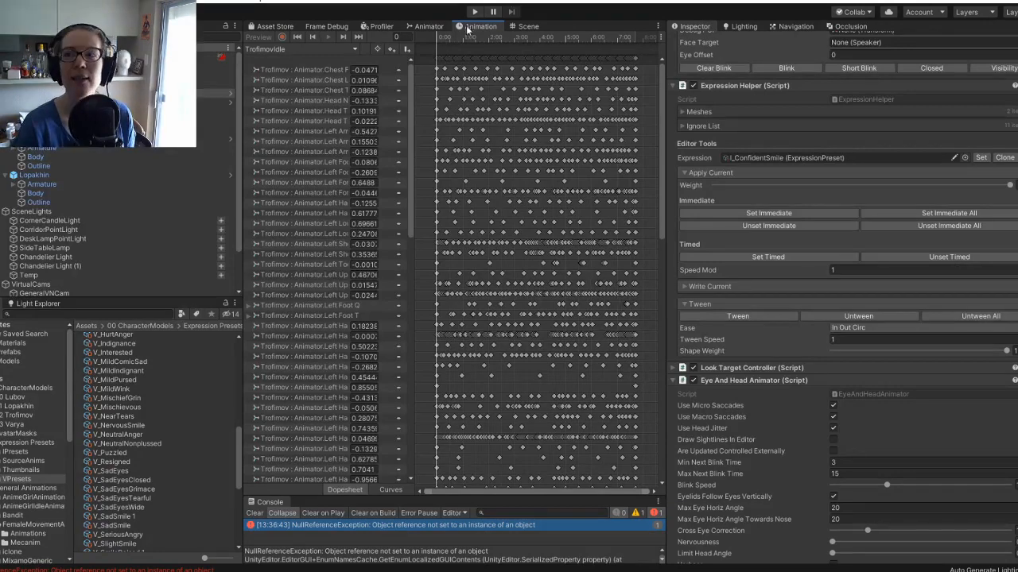
pyautogui.click(522, 27)
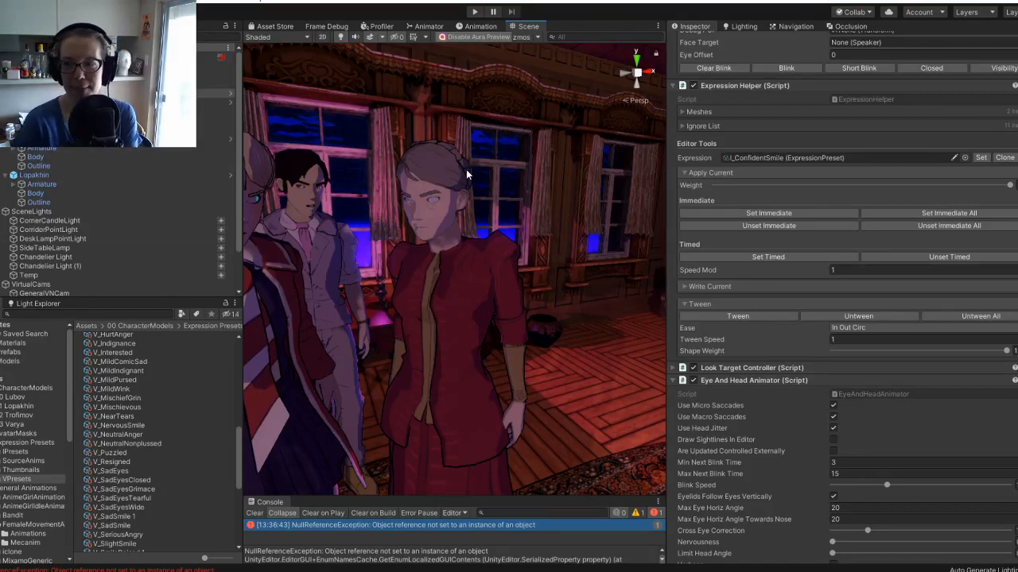
# Open the V_MildPursed preset, collapse its Shapes list and locate its thumbnail asset in the project.
pyautogui.click(136, 425)
pyautogui.click(132, 380)
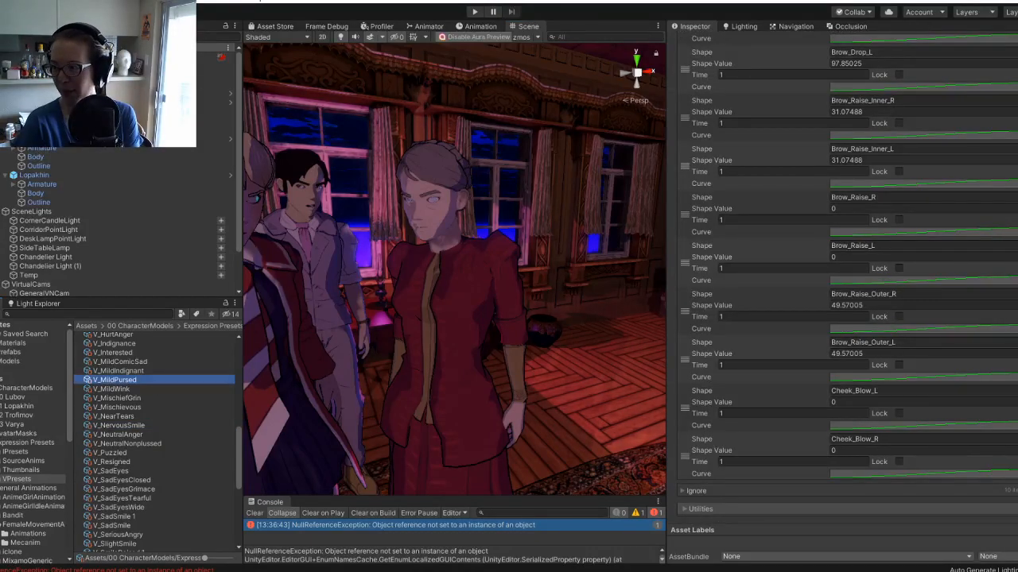
pyautogui.scroll(5, 875, 115)
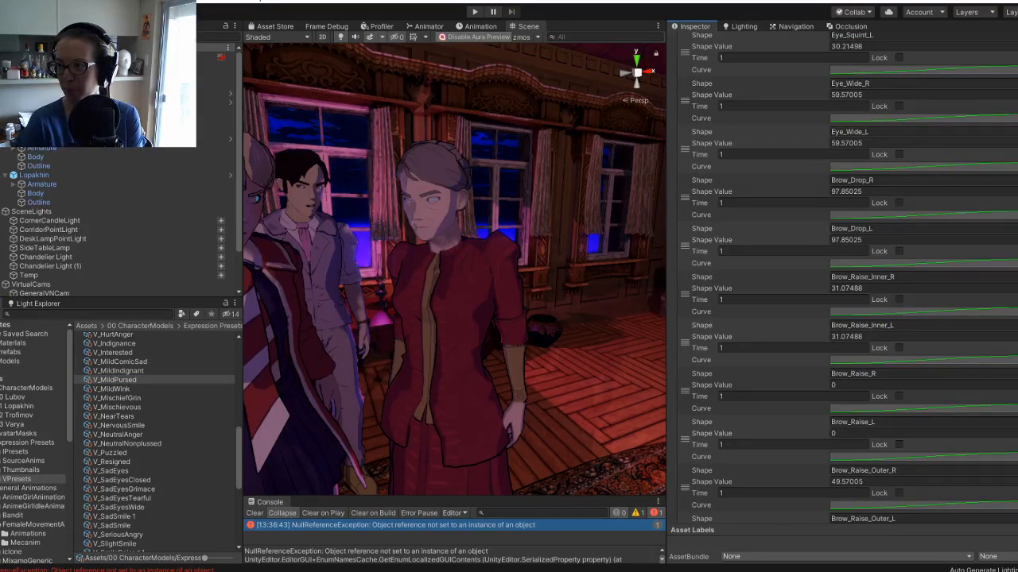
pyautogui.scroll(6, 800, 168)
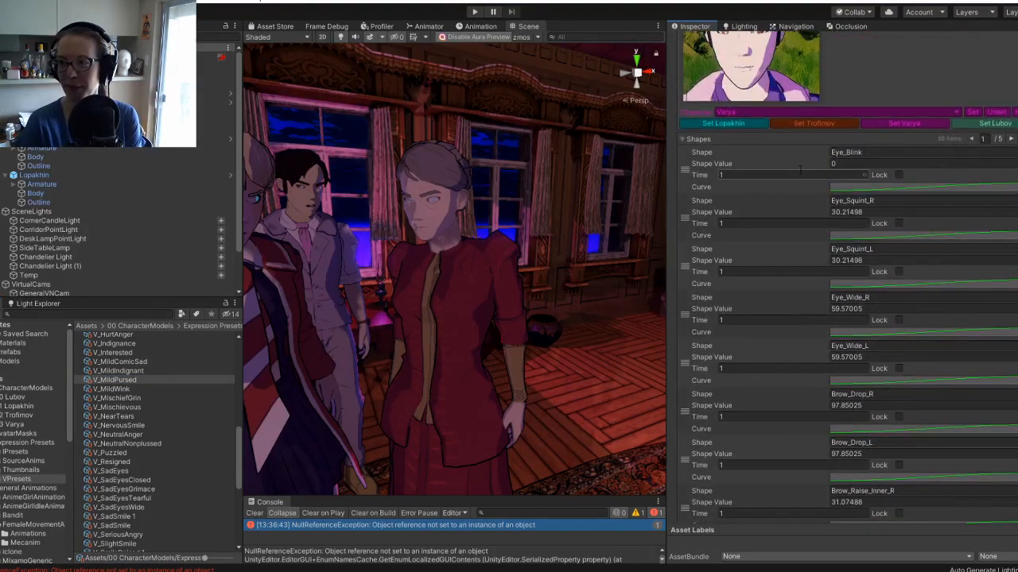
pyautogui.click(716, 139)
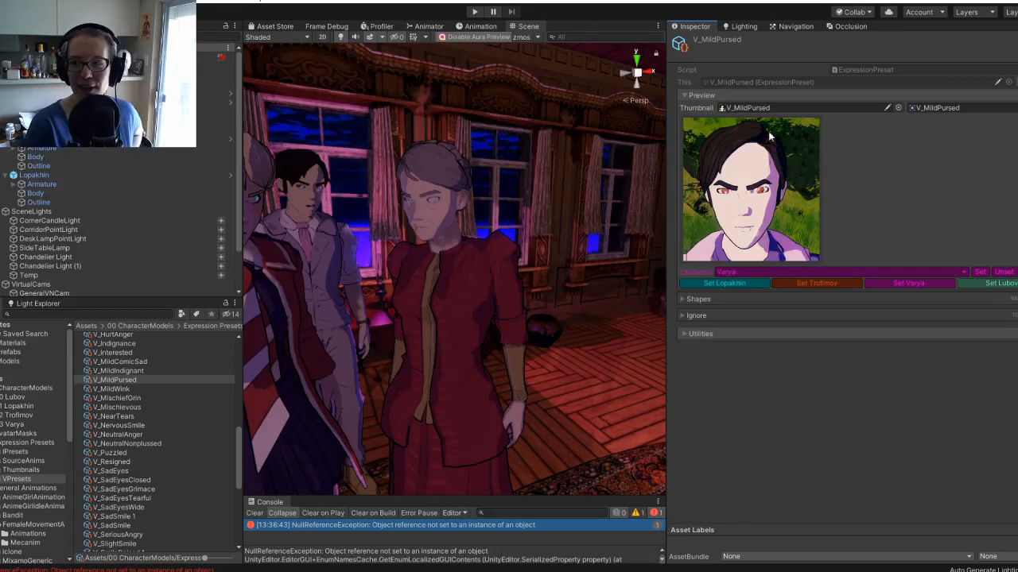
pyautogui.click(763, 108)
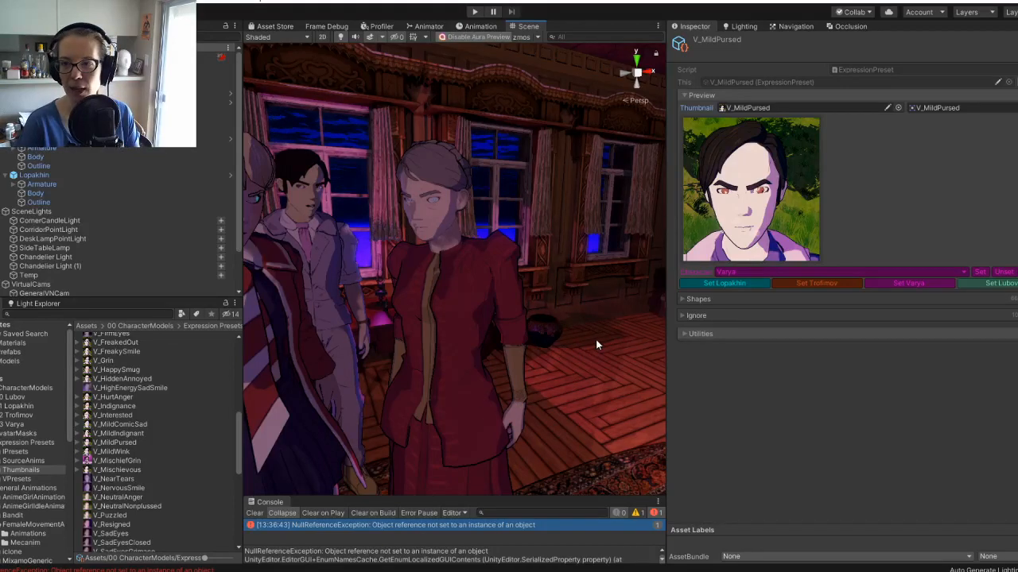
# Clear the console and apply the V_MildPursed expression to Lubov in the scene.
pyautogui.moveTo(596, 341); pyautogui.dragTo(555, 337, button='right')
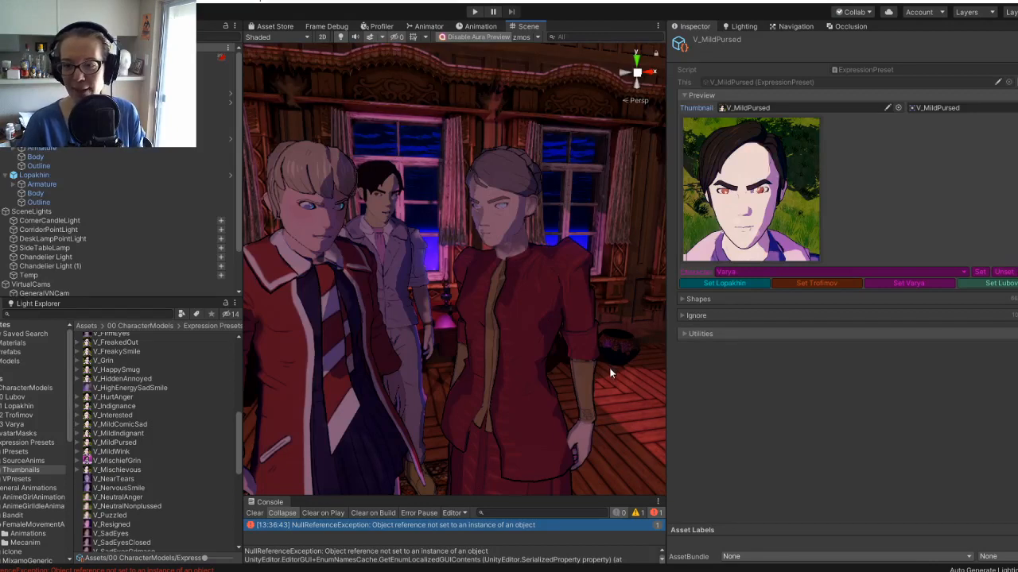
pyautogui.click(255, 514)
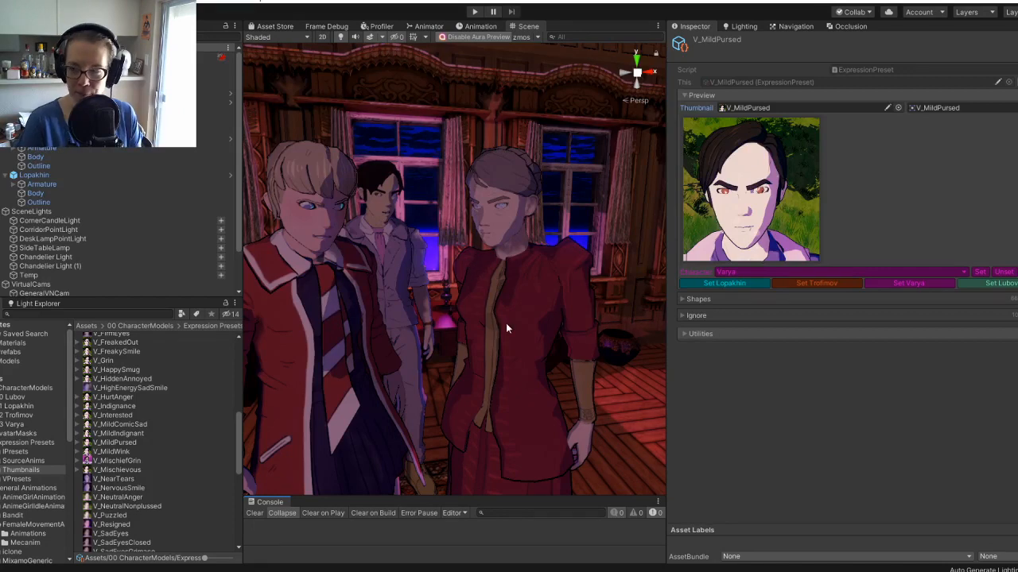
pyautogui.moveTo(528, 317); pyautogui.dragTo(510, 313, button='right')
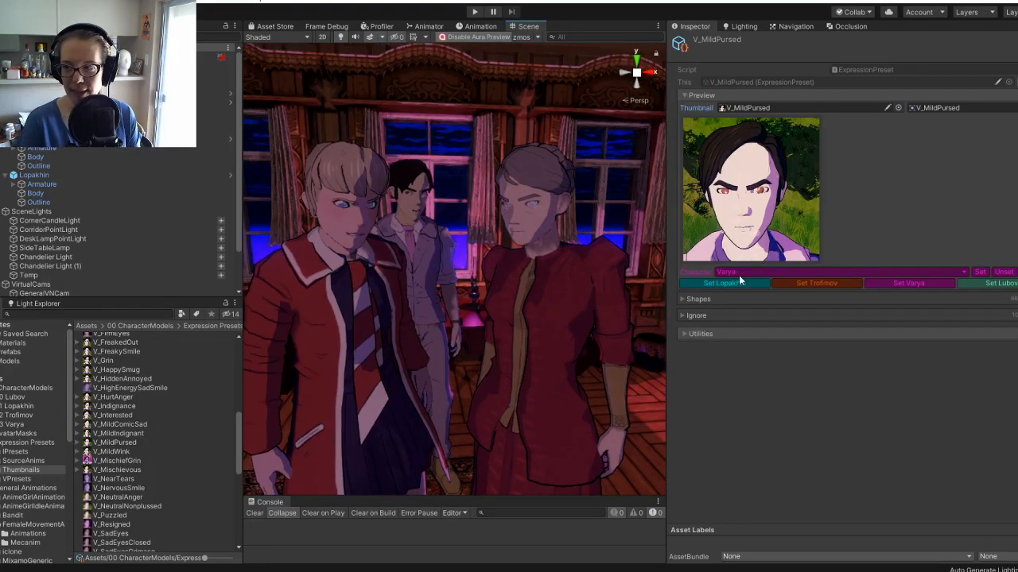
pyautogui.scroll(2, 443, 326)
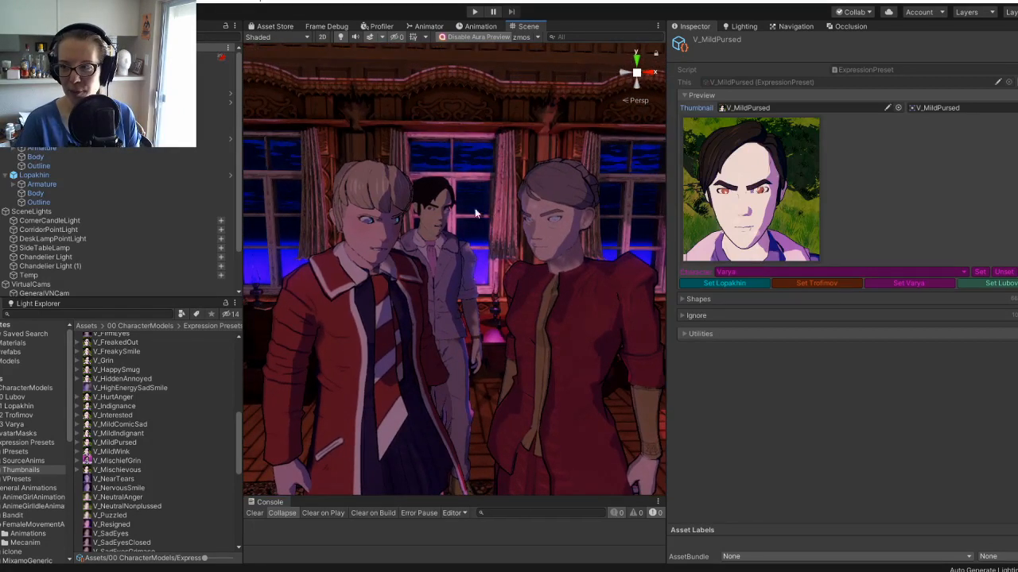
pyautogui.scroll(5, 442, 325)
pyautogui.scroll(3, 443, 323)
pyautogui.moveTo(443, 315); pyautogui.dragTo(601, 310, button='right')
pyautogui.scroll(-2, 602, 311)
pyautogui.scroll(-3, 602, 310)
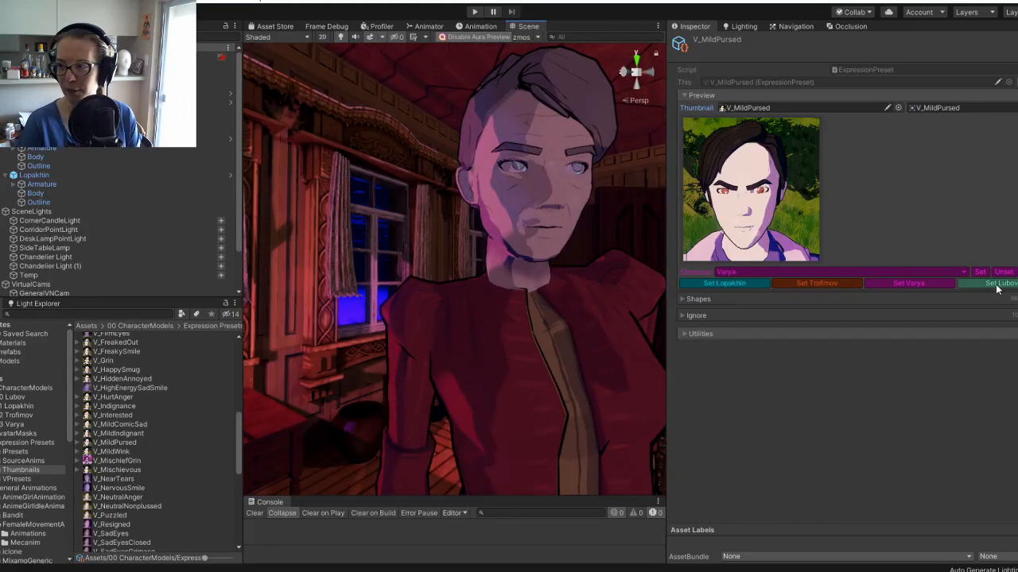
pyautogui.click(997, 285)
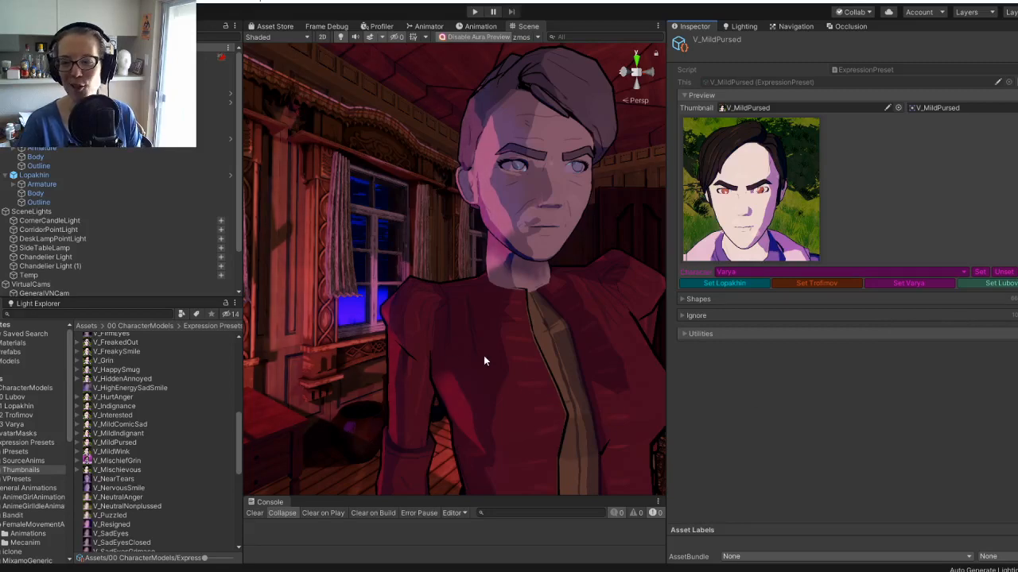
# Examine the applied expression on the characters in the scene and expand the Shapes list of V_MildPursed.
pyautogui.moveTo(483, 357); pyautogui.dragTo(399, 360, button='right')
pyautogui.moveTo(459, 399); pyautogui.dragTo(453, 371, button='right')
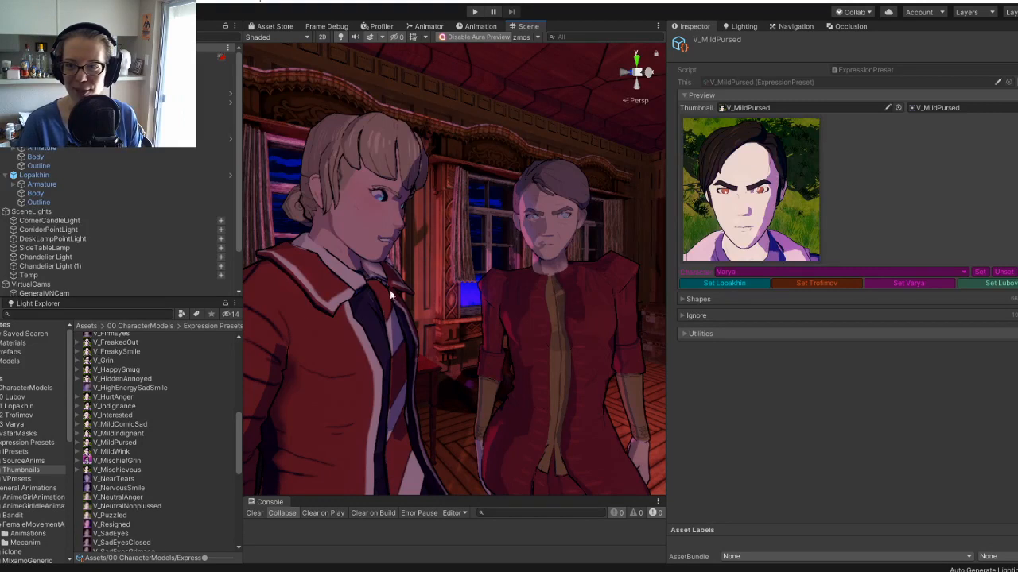
pyautogui.moveTo(443, 293); pyautogui.dragTo(405, 425, button='right')
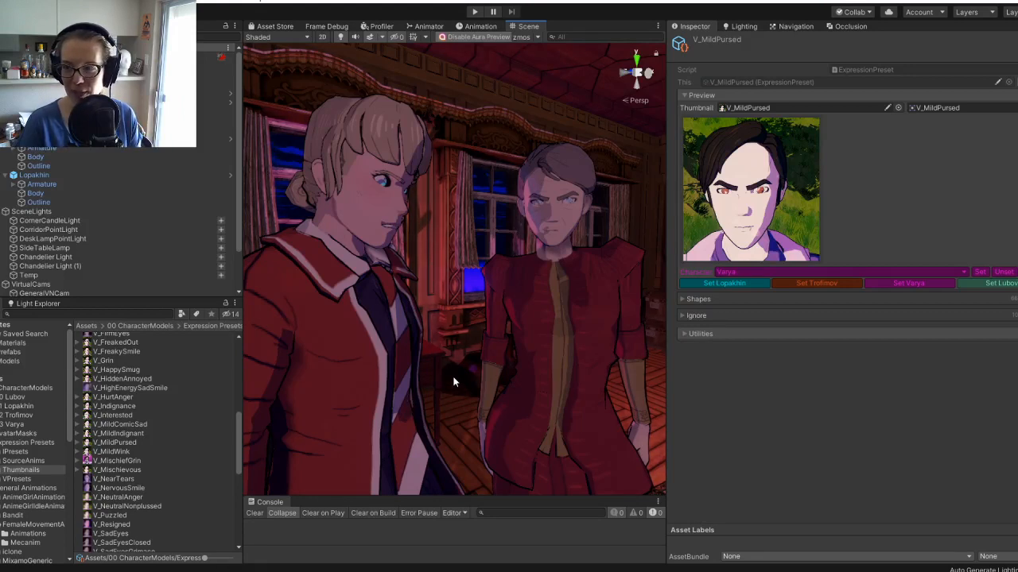
pyautogui.click(735, 297)
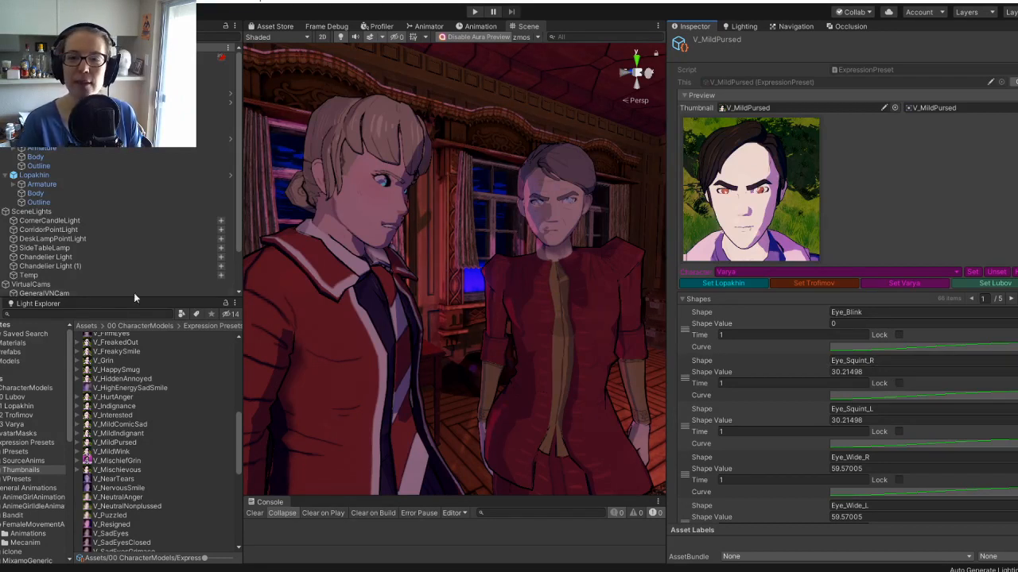
# Raise the Old blend shape on Lubov's Body mesh to its maximum.
pyautogui.click(33, 139)
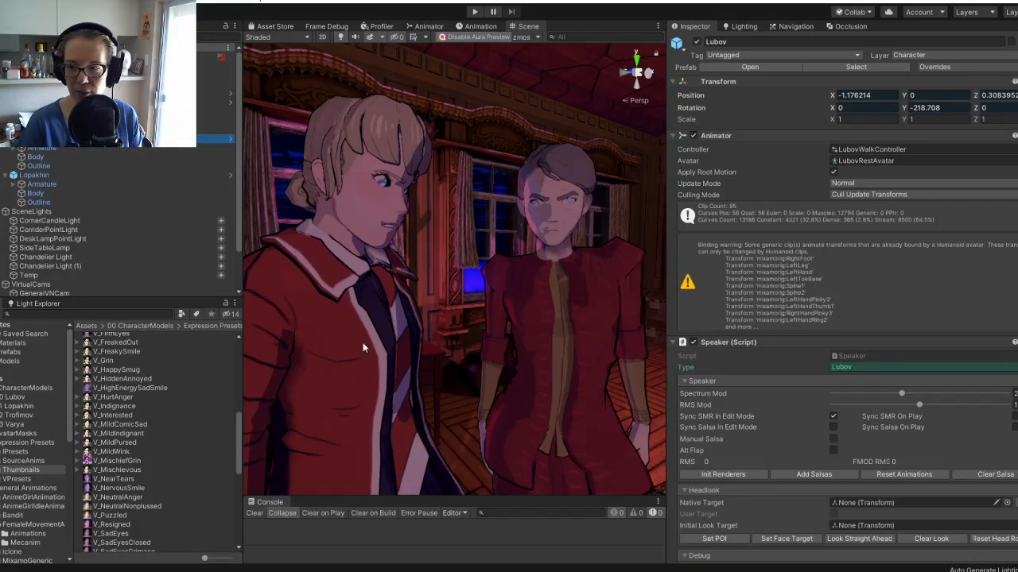
pyautogui.click(37, 157)
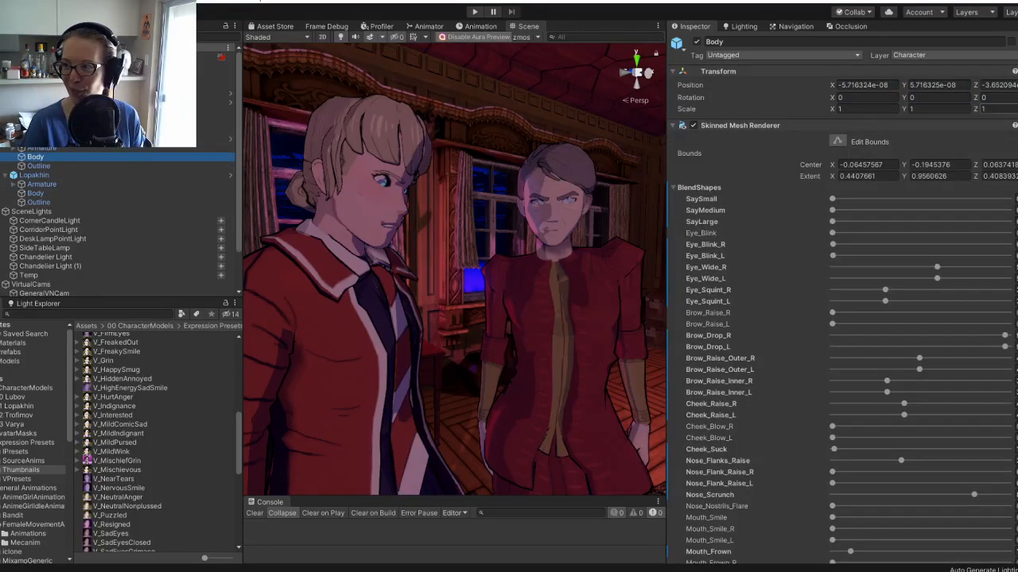
pyautogui.scroll(-12, 795, 302)
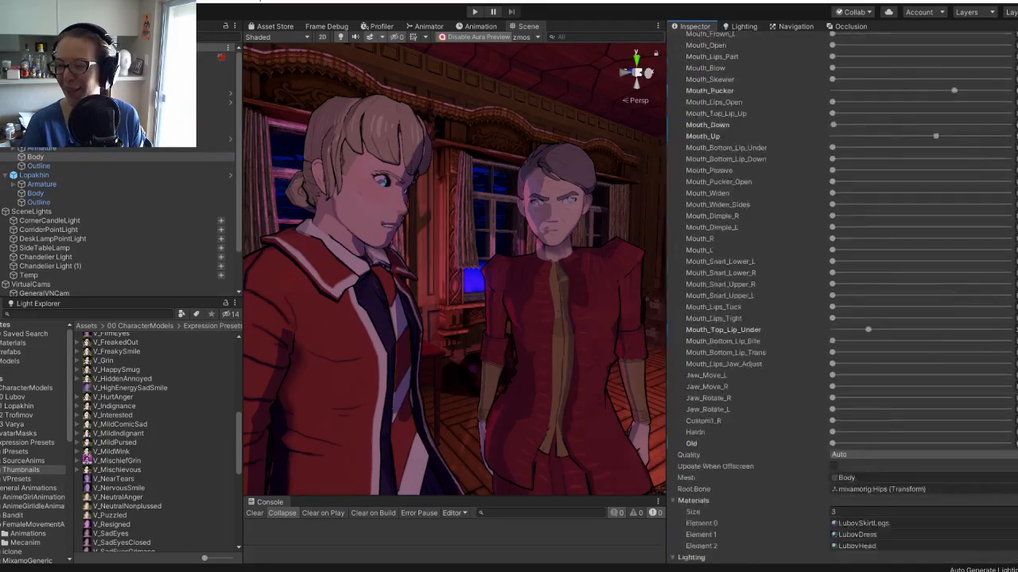
pyautogui.scroll(-3, 795, 302)
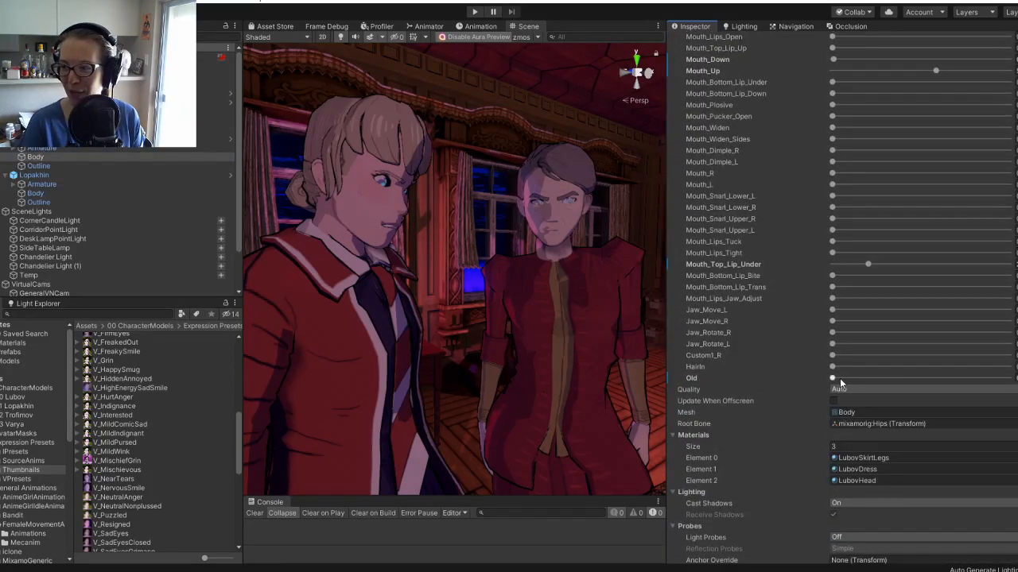
pyautogui.moveTo(839, 378); pyautogui.dragTo(1008, 378)
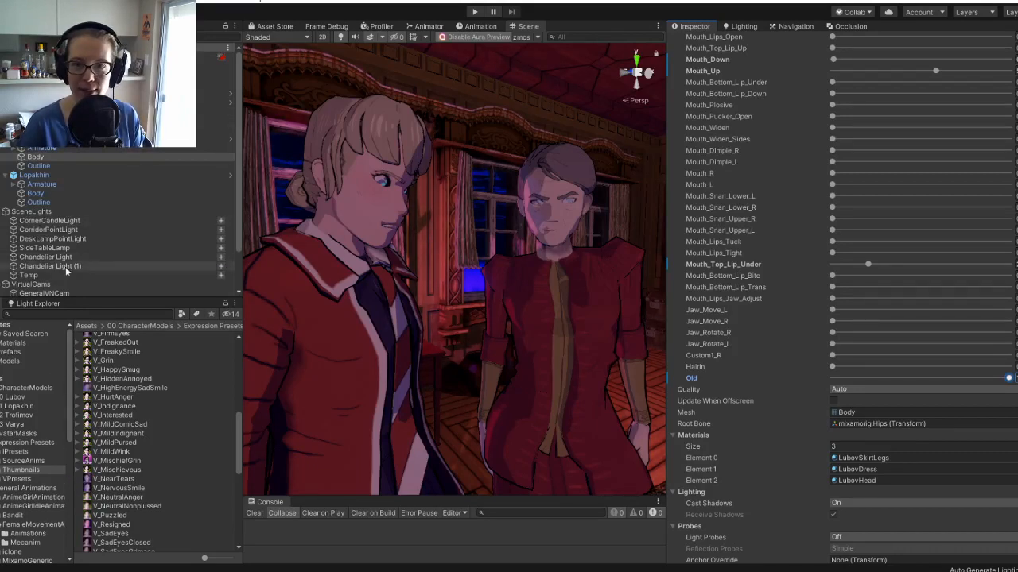
# Add an entry named Old to the Ignore list of the V_Grin preset in VPresets and collapse the list.
pyautogui.click(16, 479)
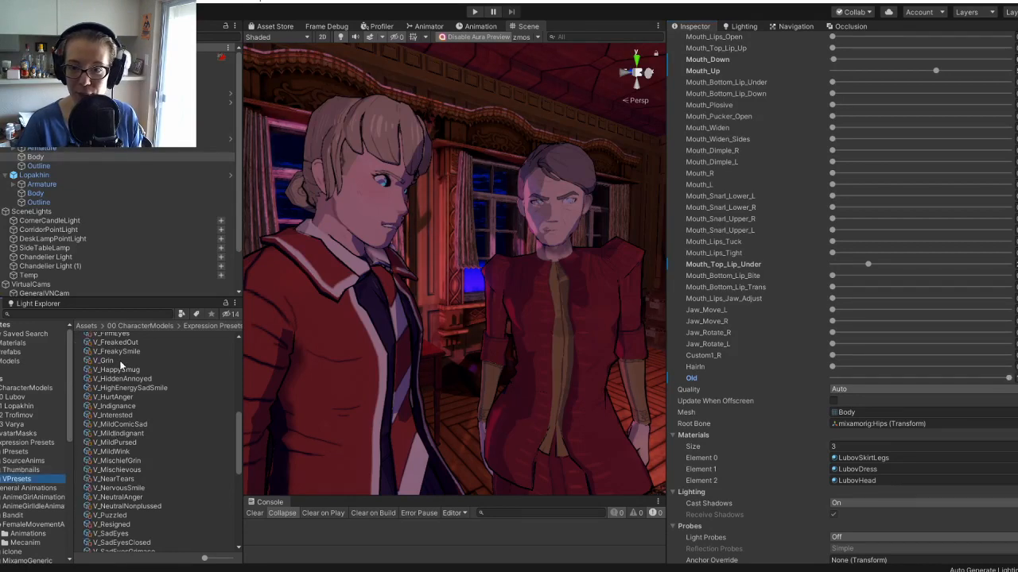
pyautogui.click(121, 362)
pyautogui.click(714, 491)
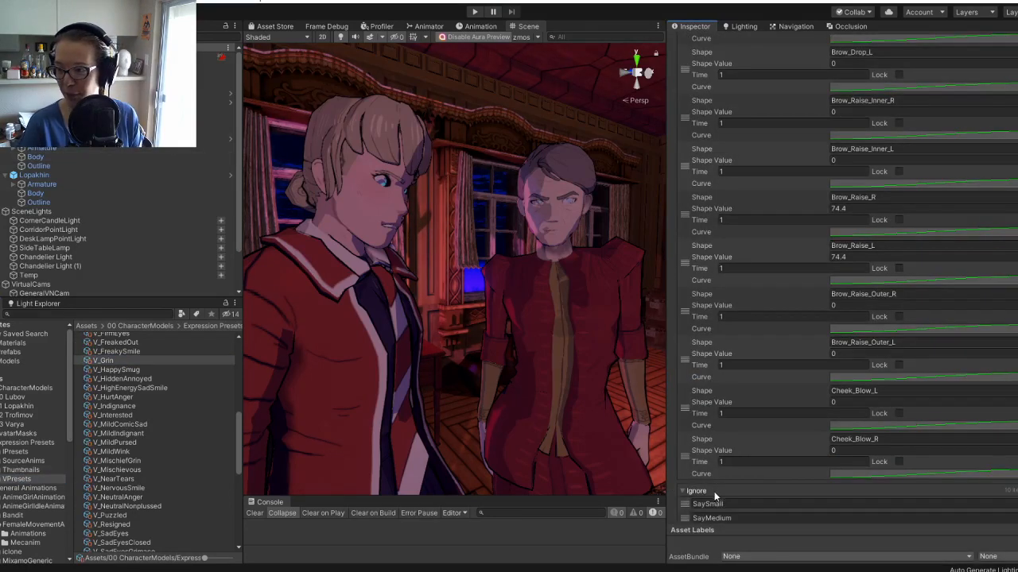
pyautogui.scroll(-3, 714, 445)
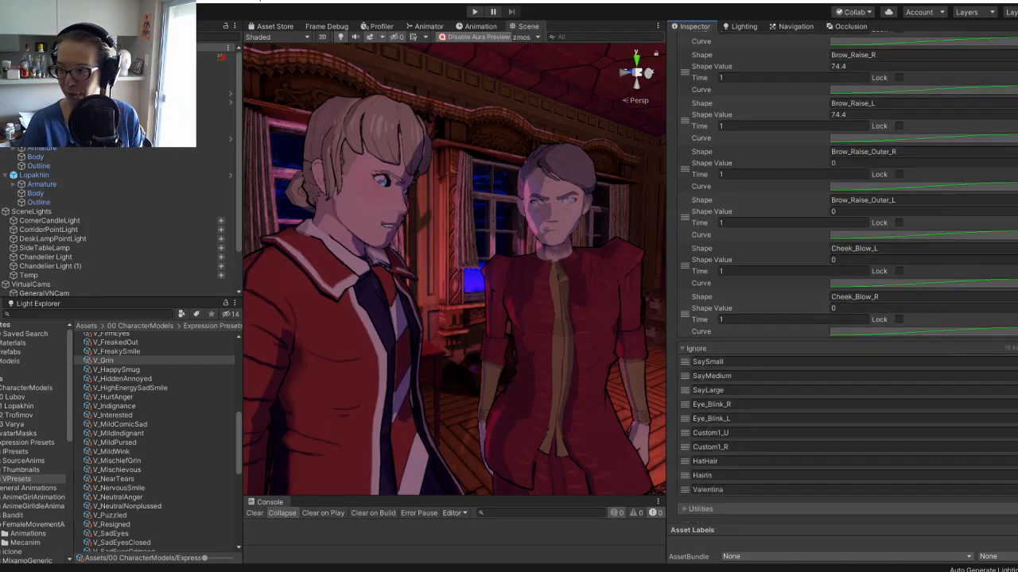
pyautogui.click(1017, 348)
pyautogui.scroll(-1, 847, 445)
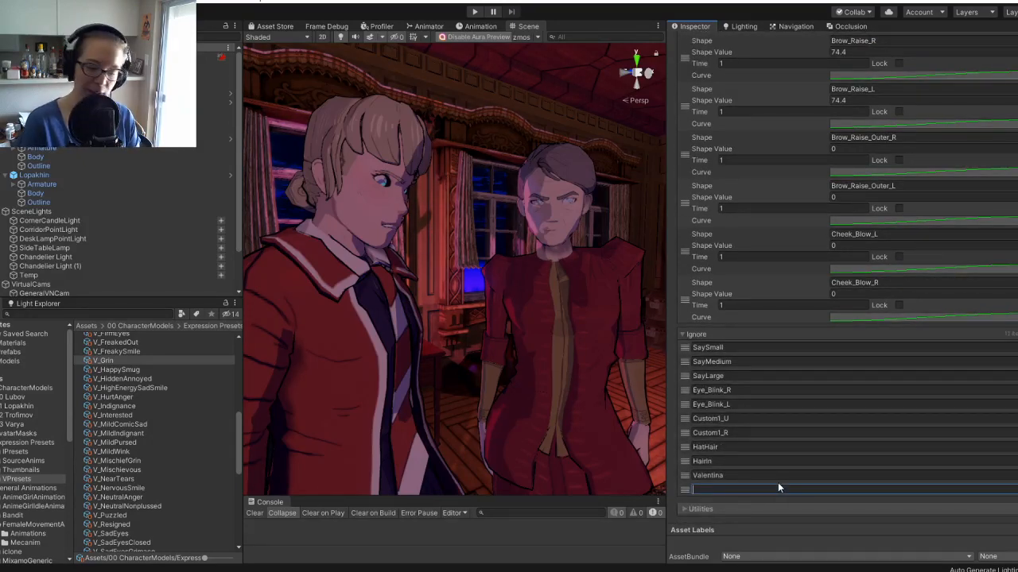
pyautogui.write('Old')
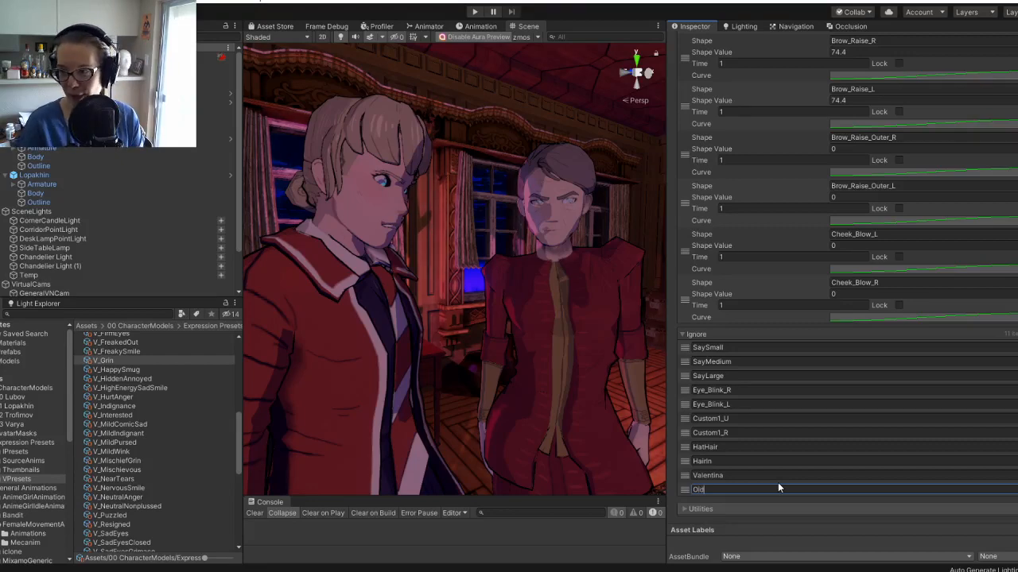
pyautogui.click(721, 334)
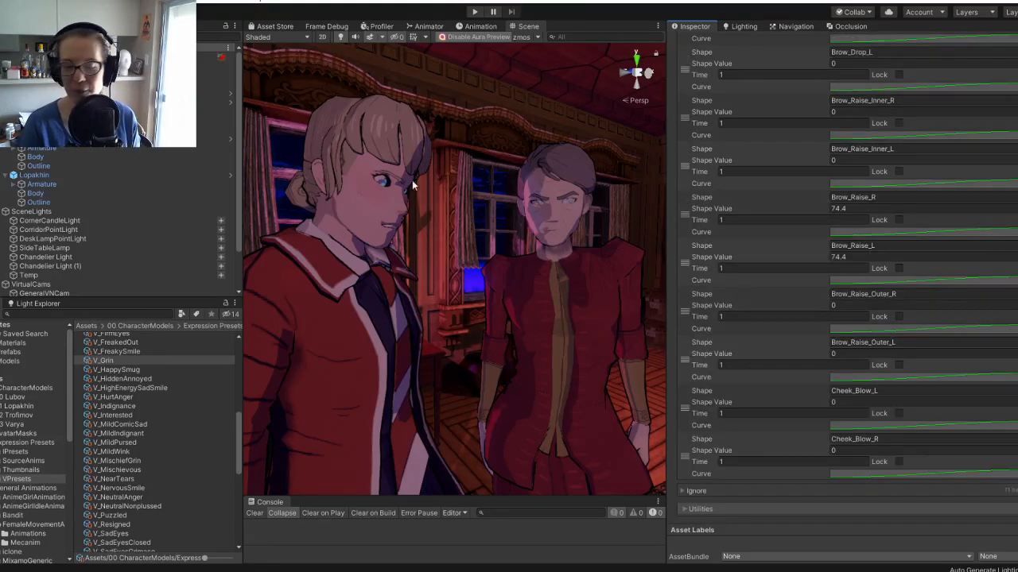
# Switch briefly to the code editor, return to Unity and look at the thumbnail and first shapes of V_Grin.
pyautogui.hotkey('alt', 'Tab')
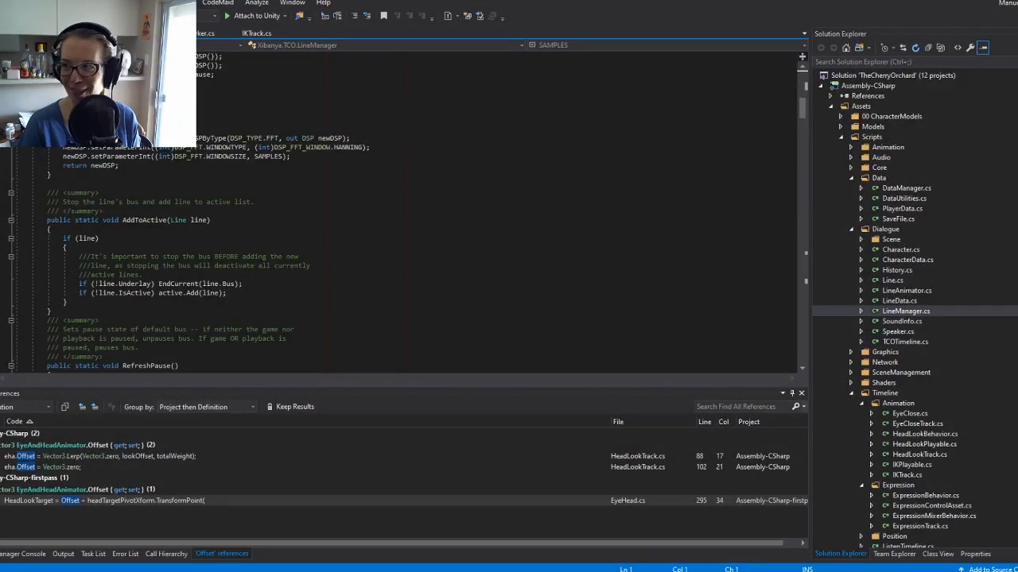
pyautogui.hotkey('alt', 'Tab')
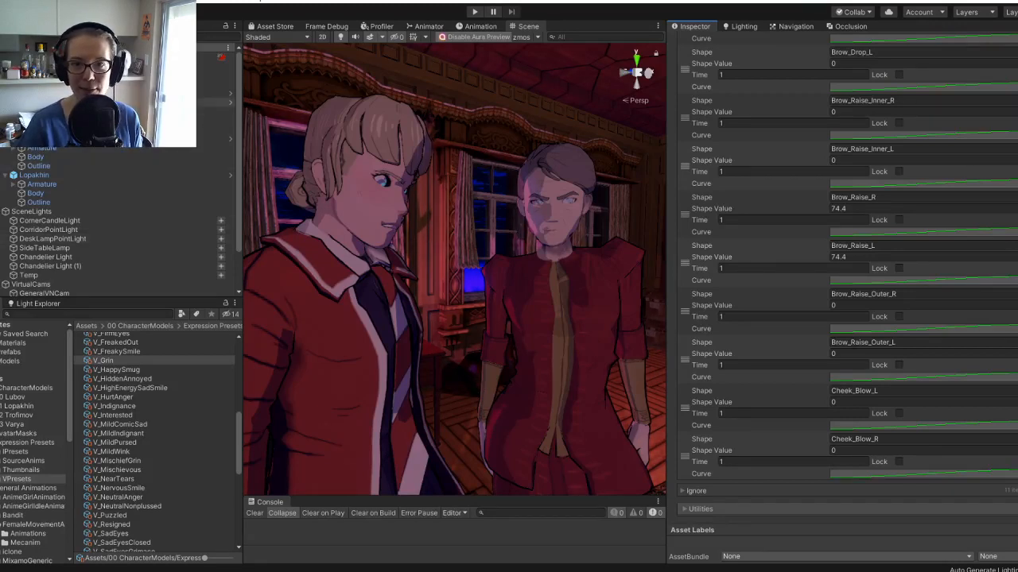
pyautogui.scroll(-1, 119, 223)
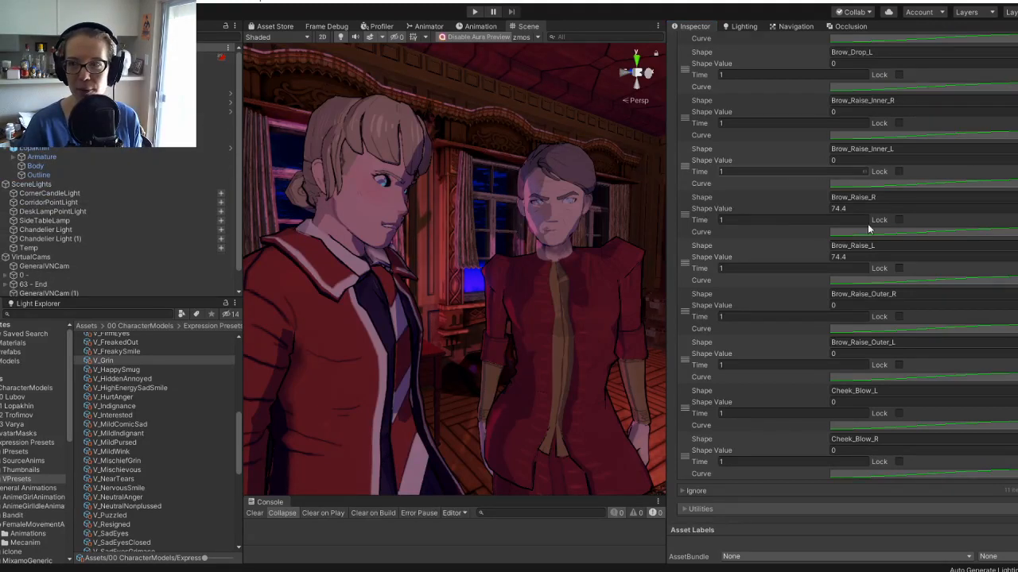
pyautogui.scroll(10, 750, 163)
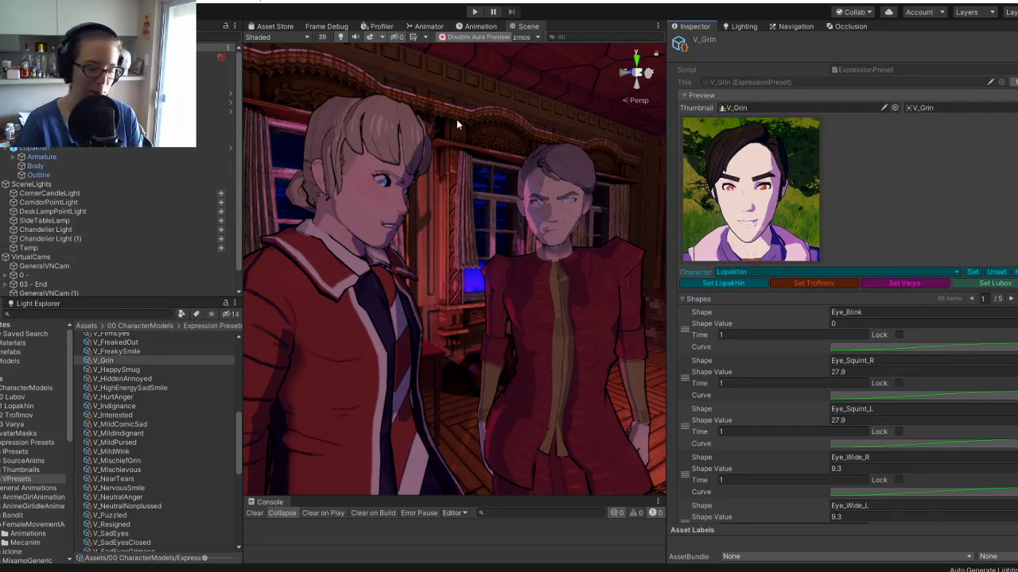
# Narrow the project and hierarchy area and compare the thumbnails of V_Interested, V_NeutralAnger, V_SadEyes and V_Grin.
pyautogui.moveTo(244, 171); pyautogui.dragTo(193, 171)
pyautogui.click(145, 414)
pyautogui.click(133, 496)
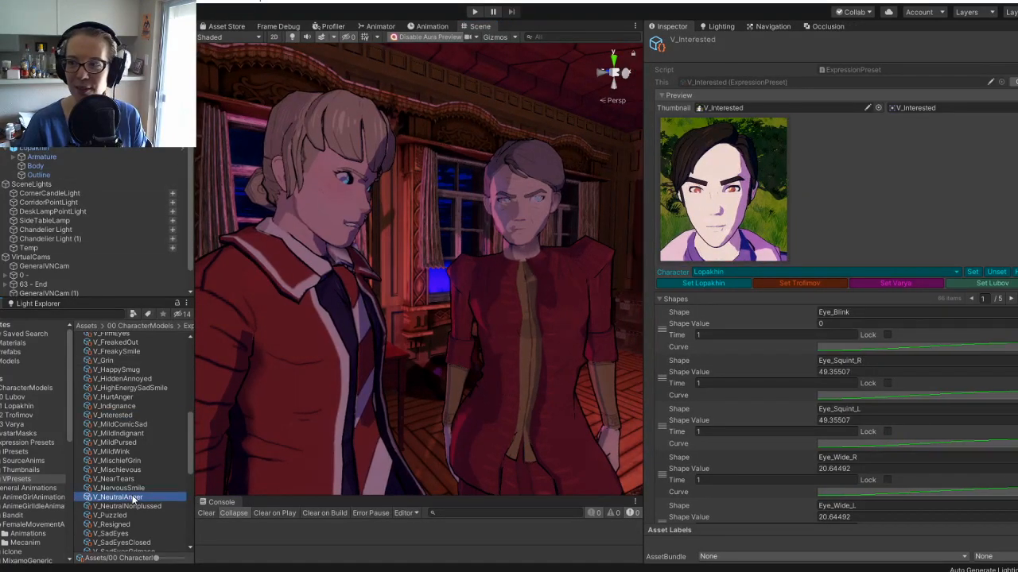
pyautogui.click(135, 535)
pyautogui.click(115, 415)
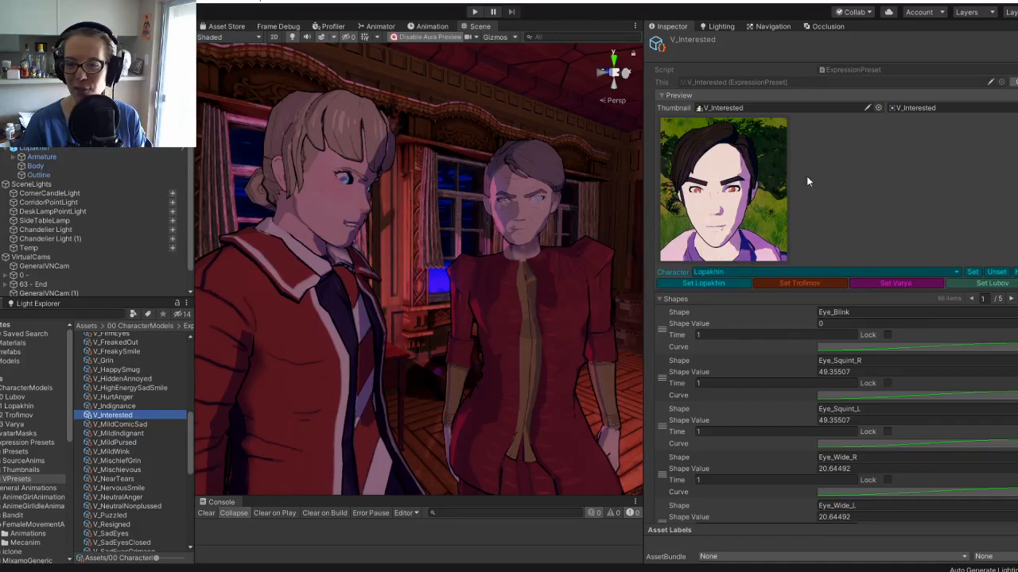
pyautogui.click(111, 361)
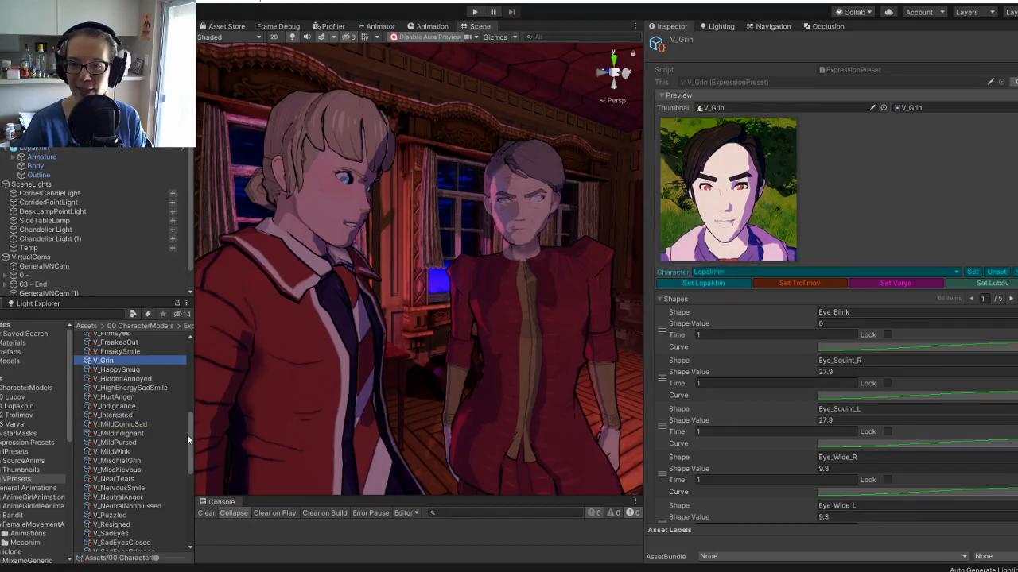
# Look through V_SadEyesWide, V_SadEyes, V_SmileRaised and V_UnhappyNeutralResigned, and enlarge the project browser to list more presets.
pyautogui.scroll(-5, 104, 459)
pyautogui.click(104, 454)
pyautogui.click(102, 399)
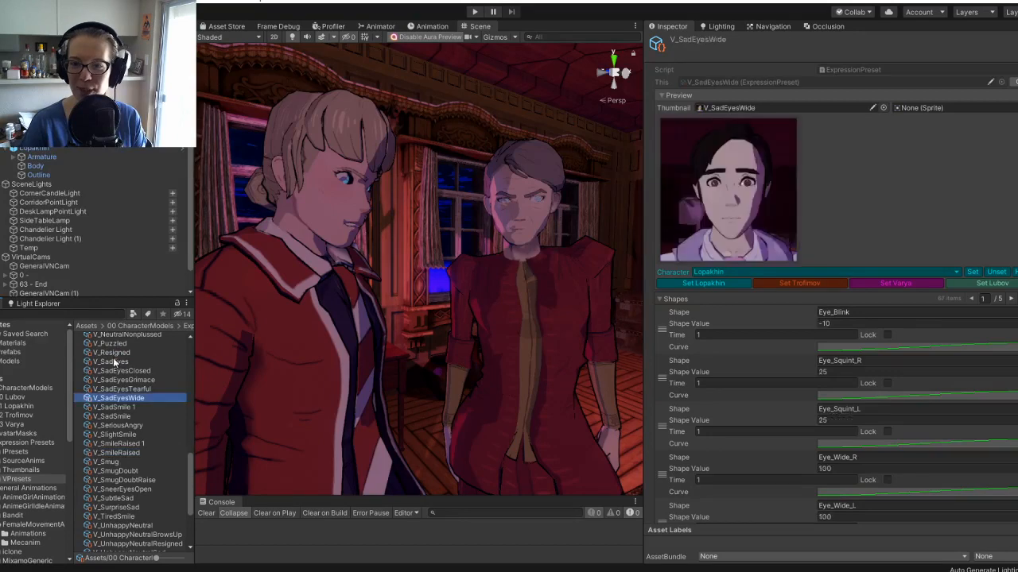
pyautogui.click(114, 362)
pyautogui.click(103, 454)
pyautogui.click(106, 542)
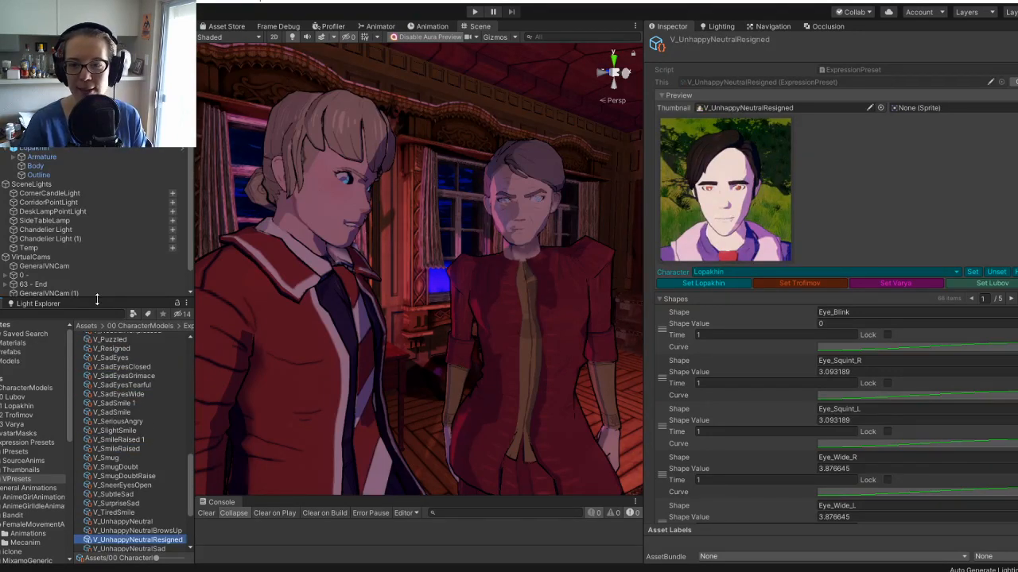
pyautogui.moveTo(96, 299); pyautogui.dragTo(97, 194)
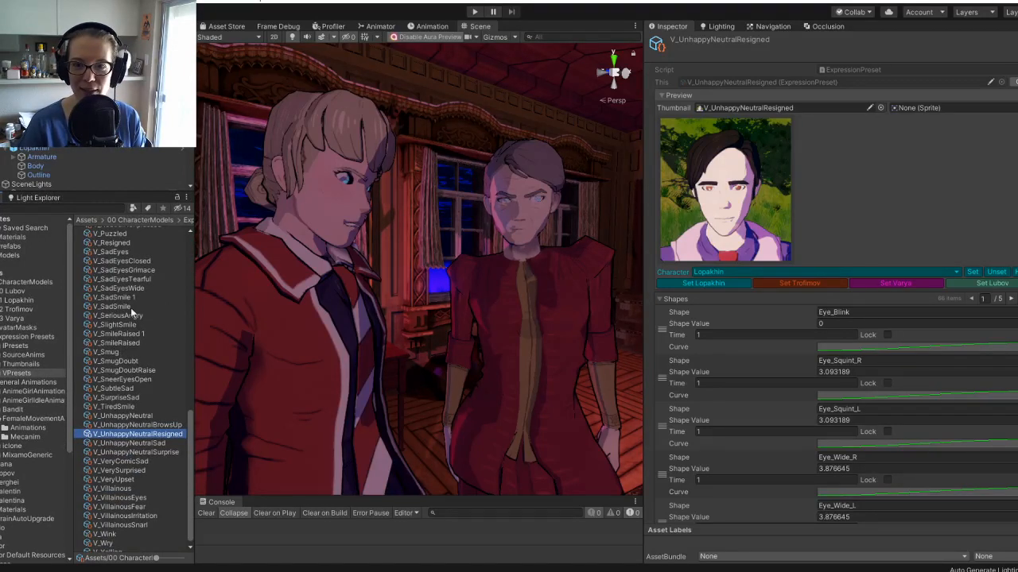
# Compare the thumbnails of V_Smug, V_SmugDoubt, V_SmugDoubtRaise, V_SneerEyesOpen, V_SubtleSad, V_VerySurprised, V_SadSmile 1 and V_SadEyes.
pyautogui.click(131, 352)
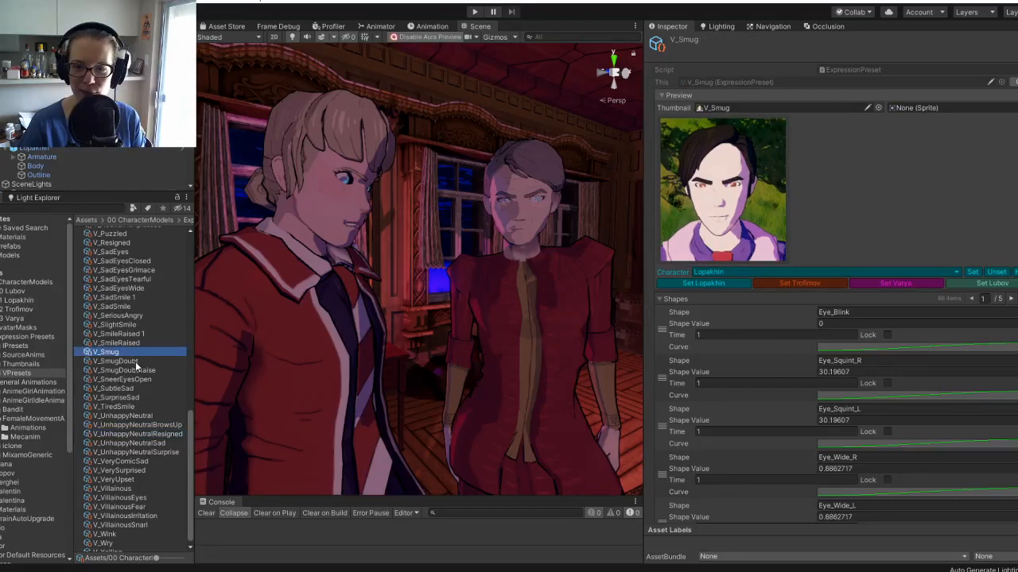
pyautogui.click(135, 362)
pyautogui.click(144, 371)
pyautogui.click(143, 380)
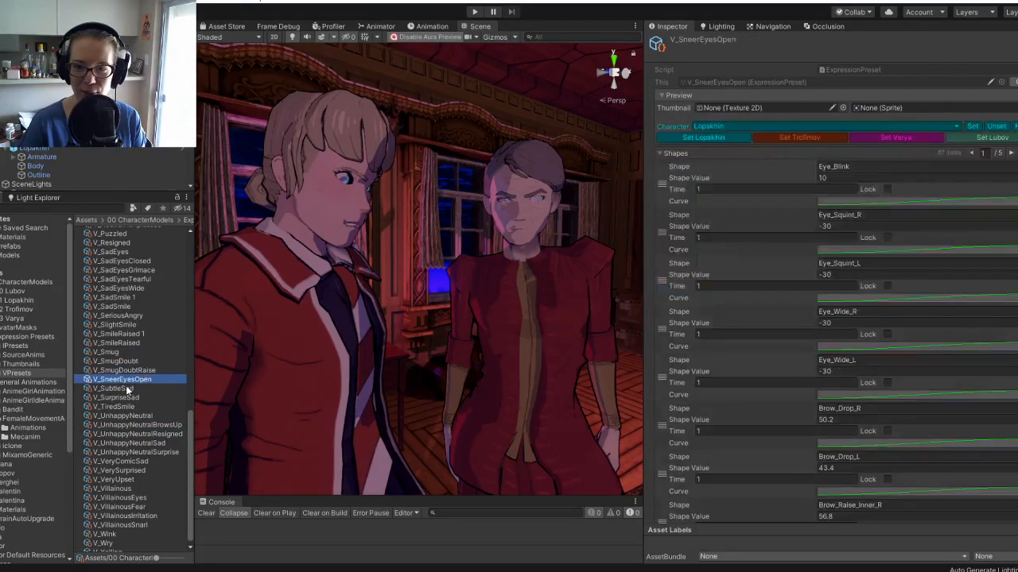
pyautogui.click(127, 389)
pyautogui.click(119, 470)
pyautogui.click(99, 297)
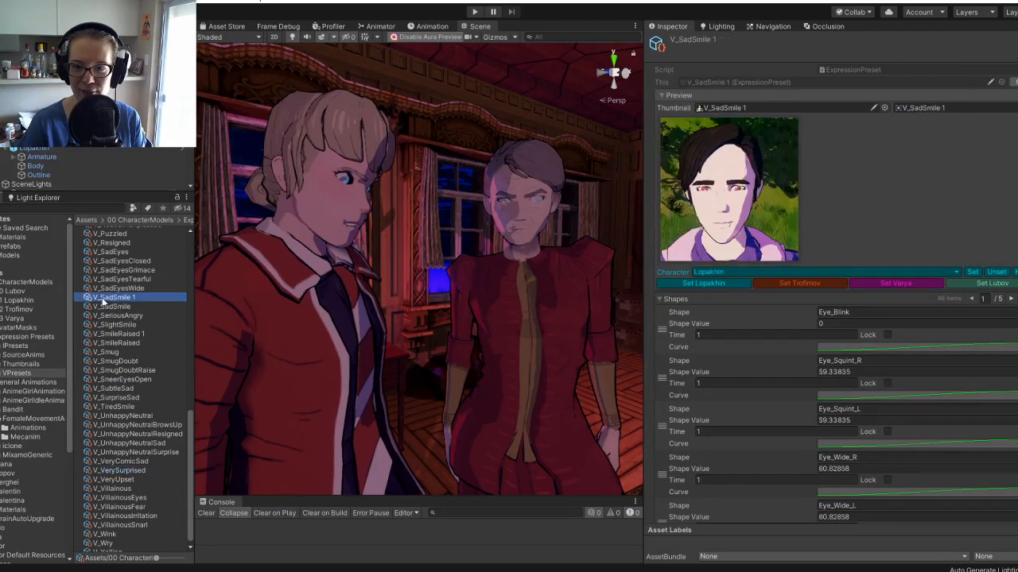
pyautogui.click(147, 251)
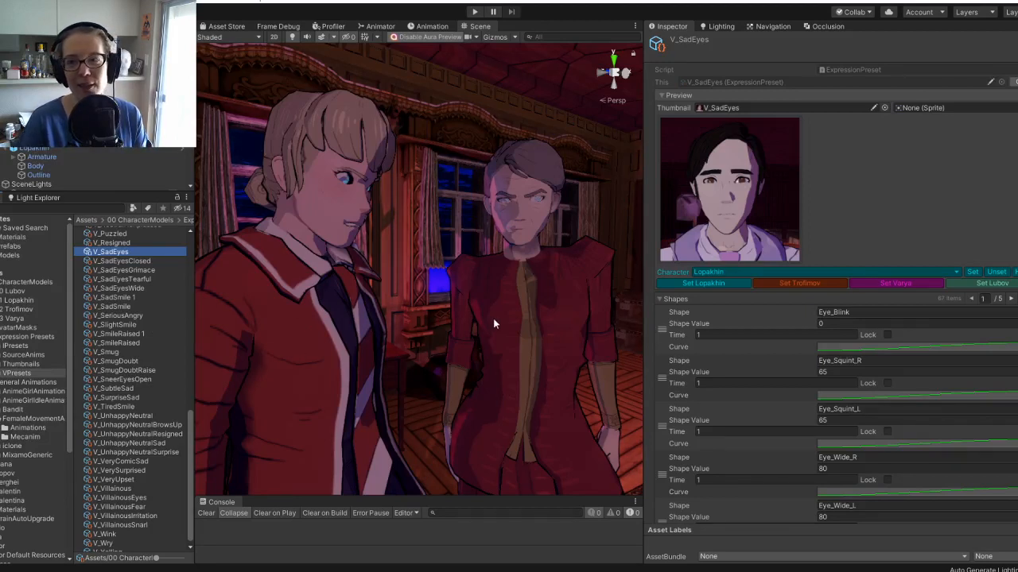
# Examine the faces of the three characters in the scene from several angles and distances.
pyautogui.moveTo(496, 306); pyautogui.dragTo(407, 348, button='right')
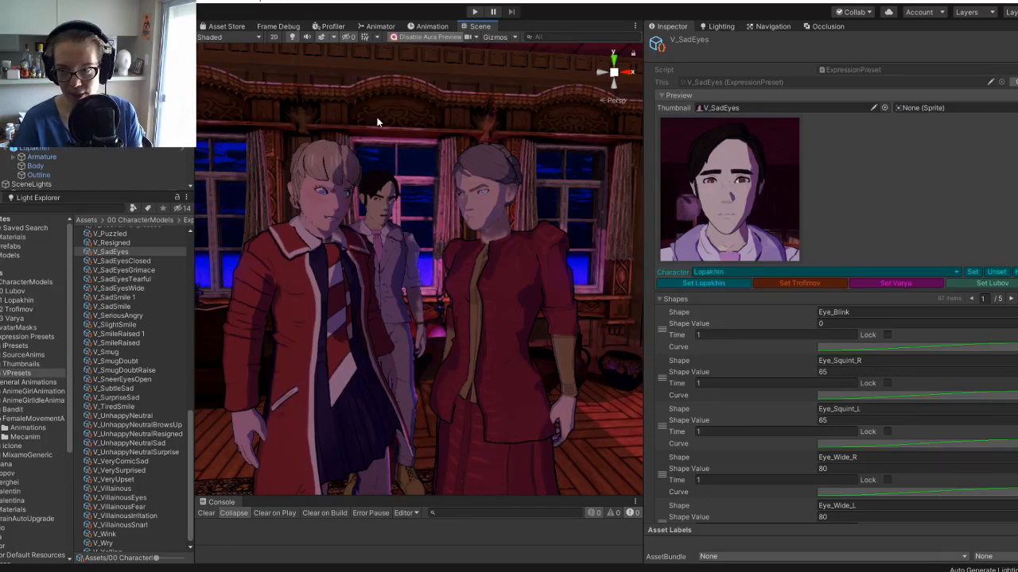
pyautogui.press('w')
pyautogui.moveTo(281, 188); pyautogui.dragTo(437, 170, button='right')
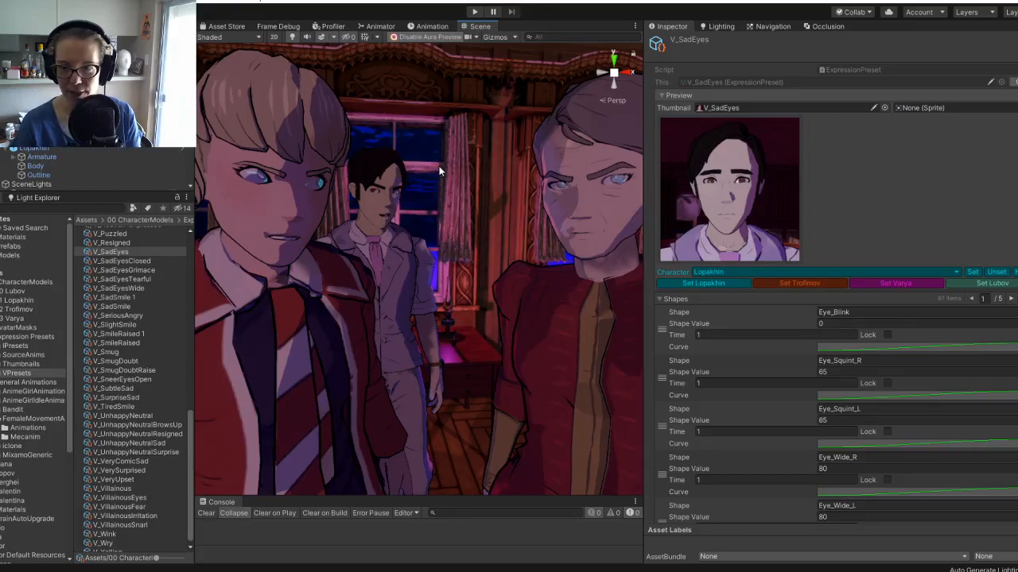
pyautogui.moveTo(439, 171); pyautogui.dragTo(424, 203, button='right')
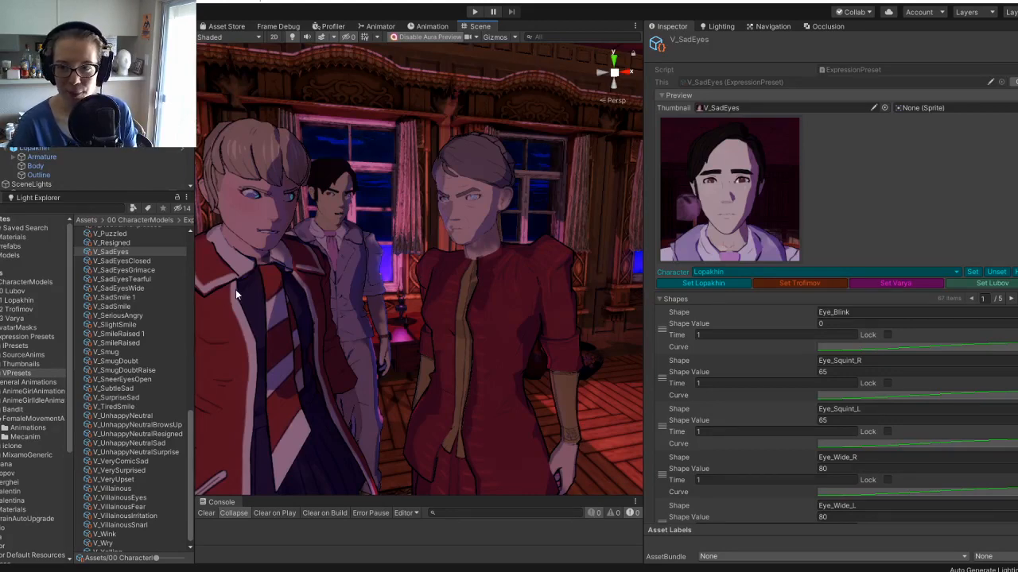
pyautogui.moveTo(235, 290); pyautogui.dragTo(253, 291, button='right')
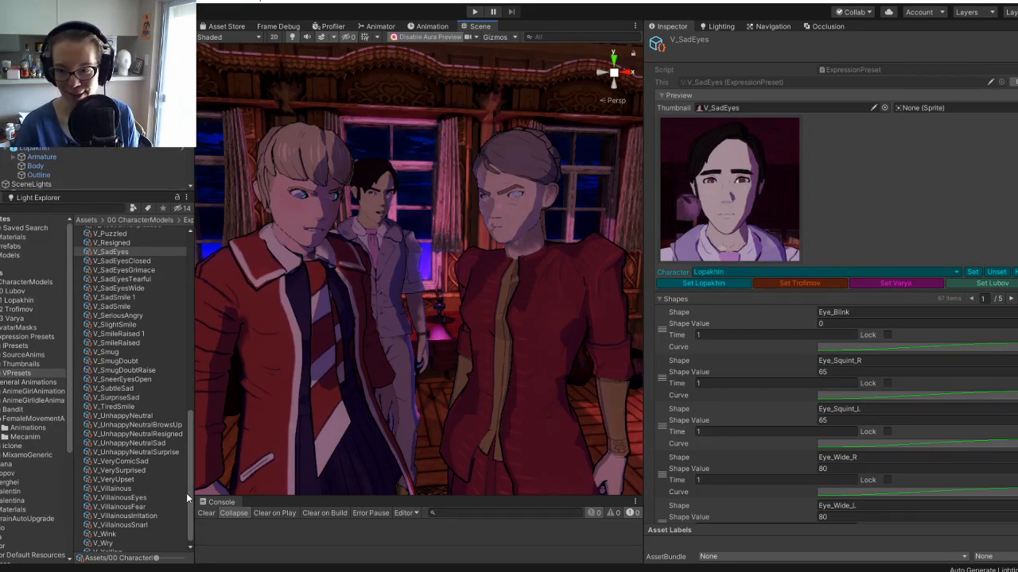
# Look over the presets in the IPresets folder and return to VPresets.
pyautogui.moveTo(186, 493); pyautogui.dragTo(213, 493)
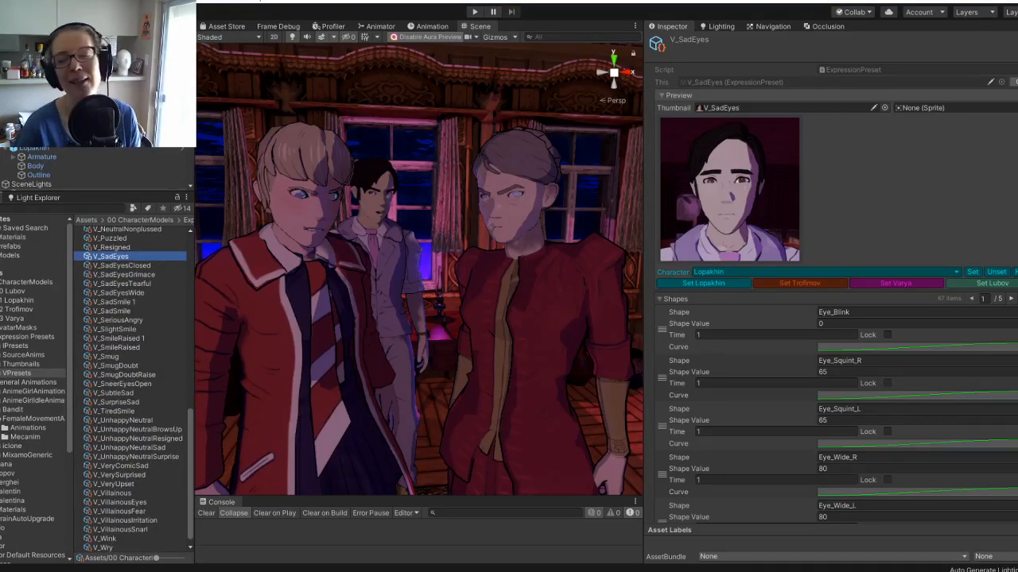
pyautogui.click(26, 346)
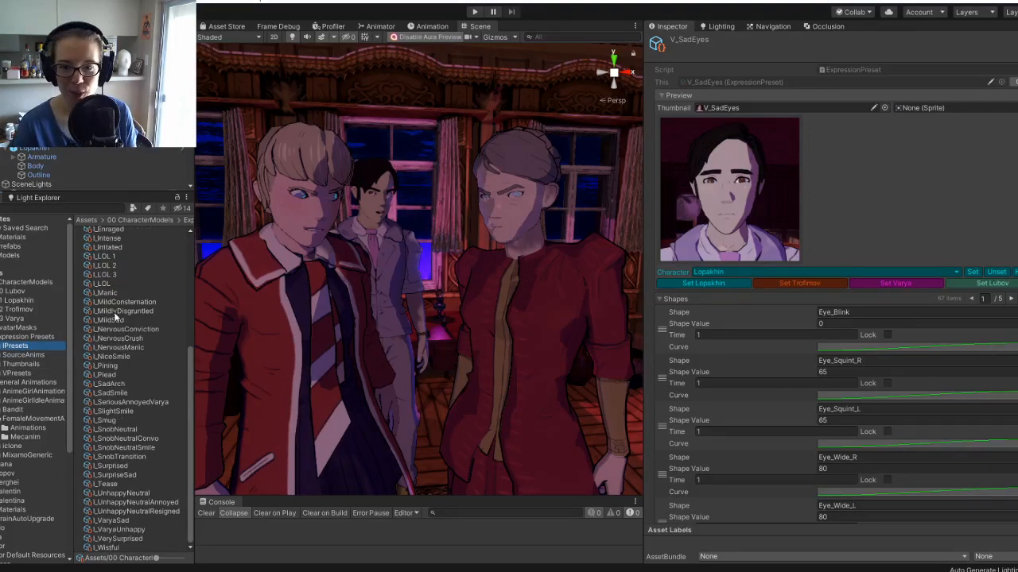
pyautogui.click(34, 374)
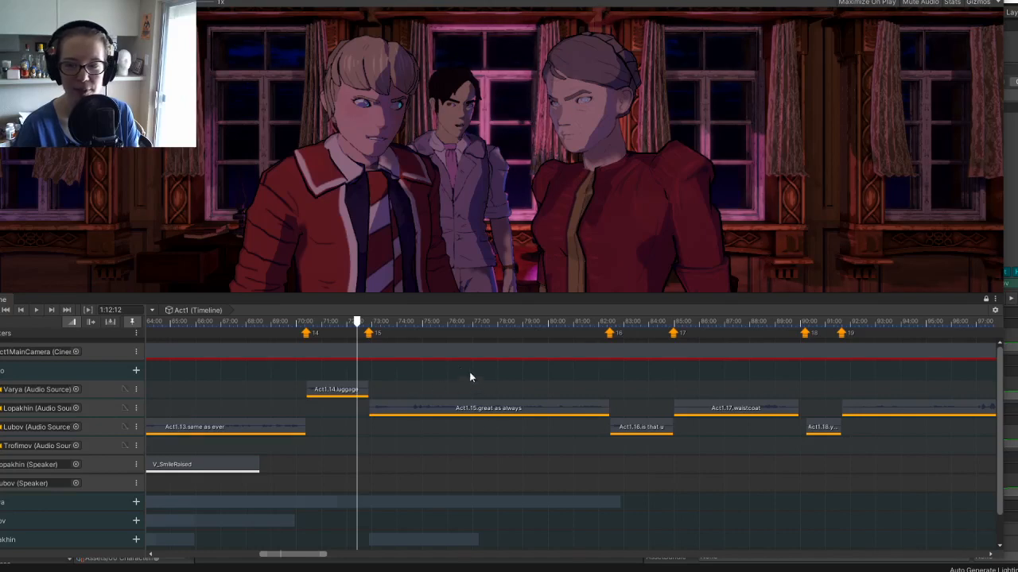
# Play the Act1 timeline from the start of Lopakhin's audio clip Act1.15.great as always.
pyautogui.scroll(5, 414, 373)
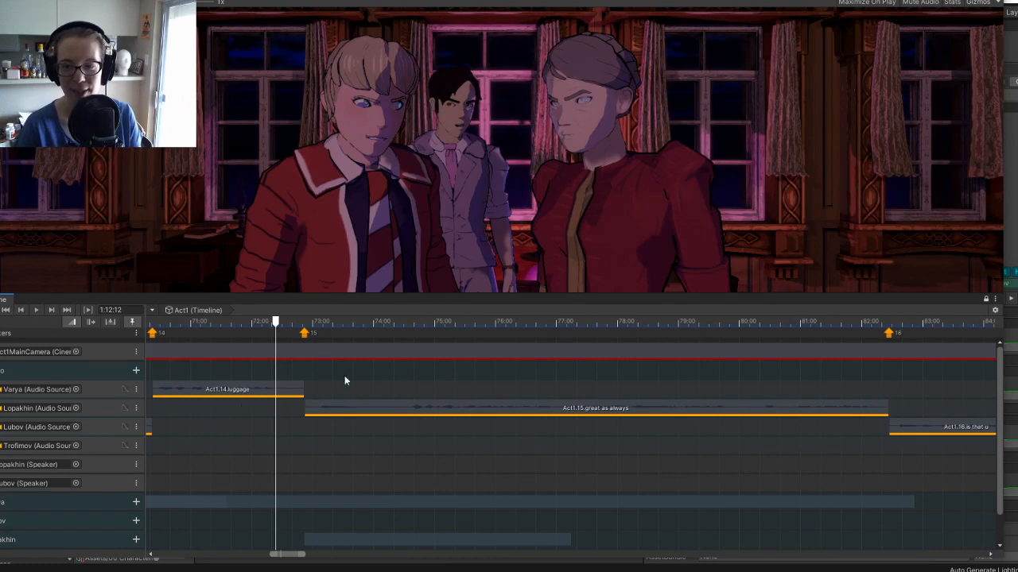
pyautogui.moveTo(357, 371); pyautogui.dragTo(458, 387, button='middle')
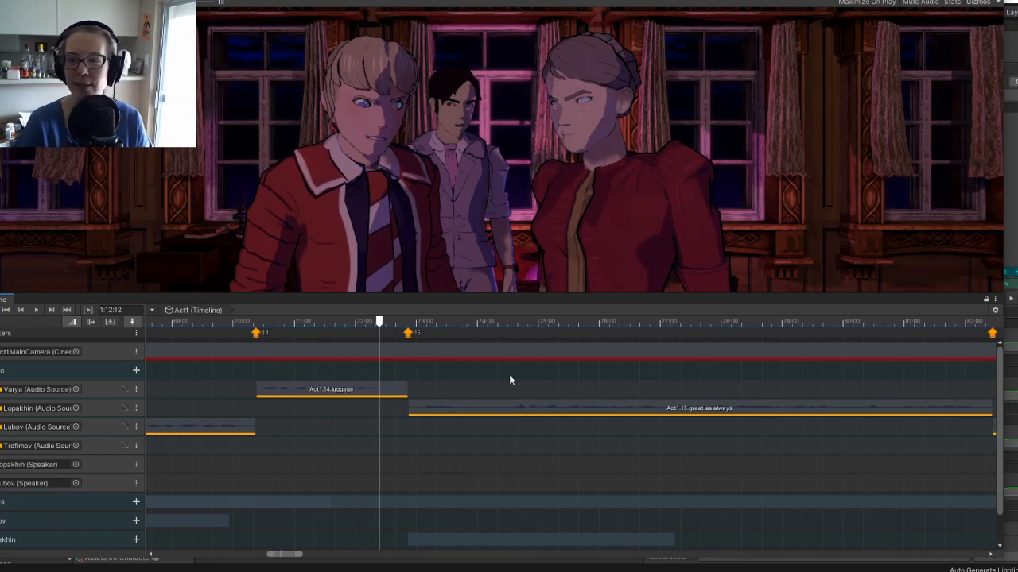
pyautogui.moveTo(510, 378); pyautogui.dragTo(389, 369, button='middle')
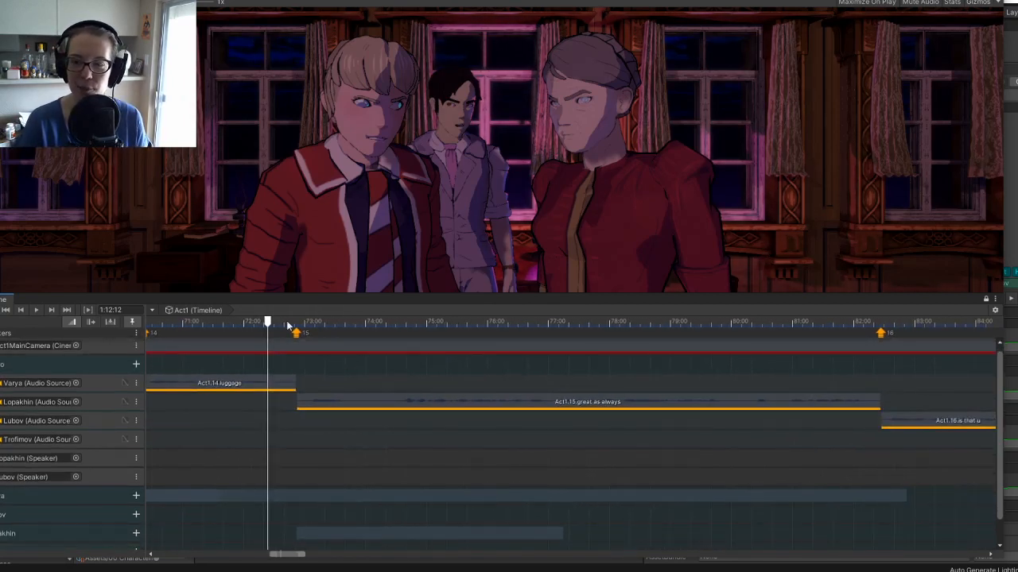
pyautogui.moveTo(268, 322); pyautogui.dragTo(299, 329)
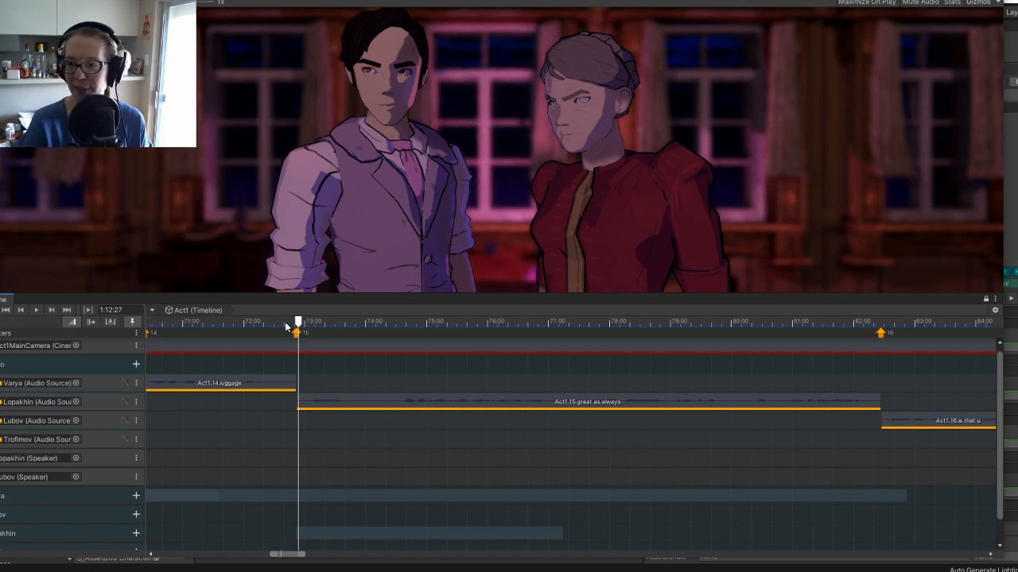
pyautogui.press('space')
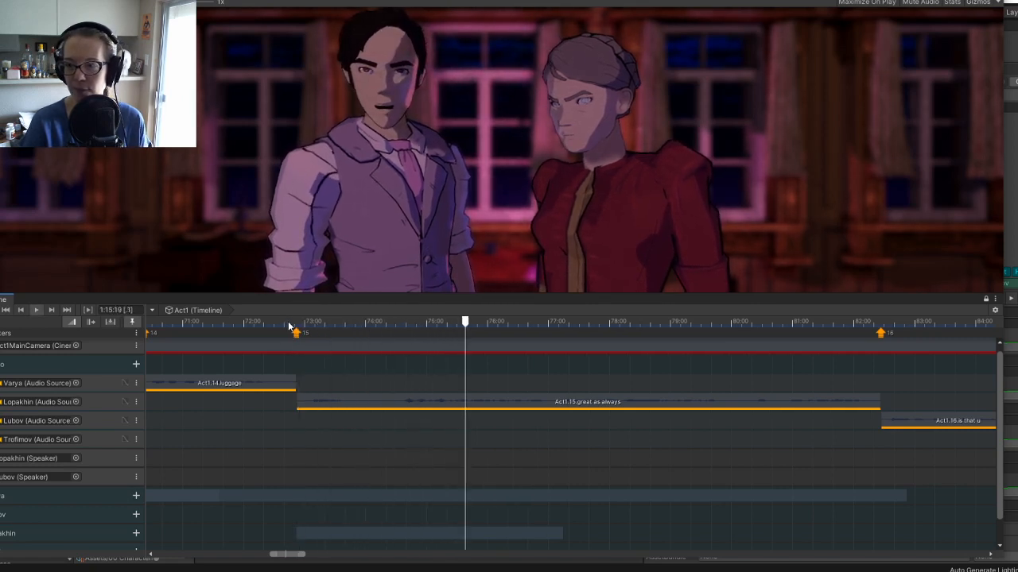
# Replay the timeline from marker 15 and look at the existing V_ComicNonplussed and V_SmileRaised clips on the Lopakhin (Speaker) track.
pyautogui.click(243, 324)
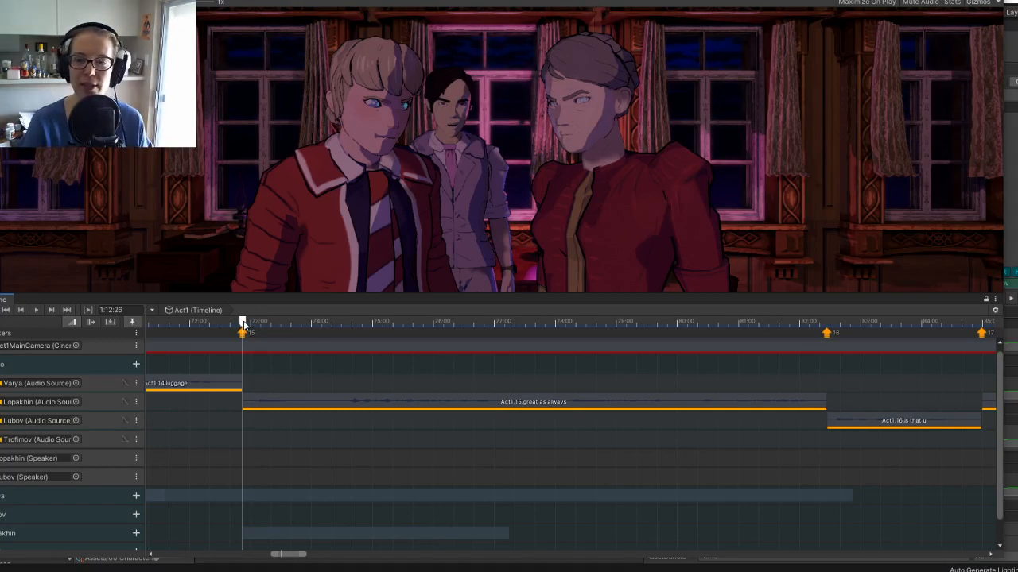
pyautogui.press('space')
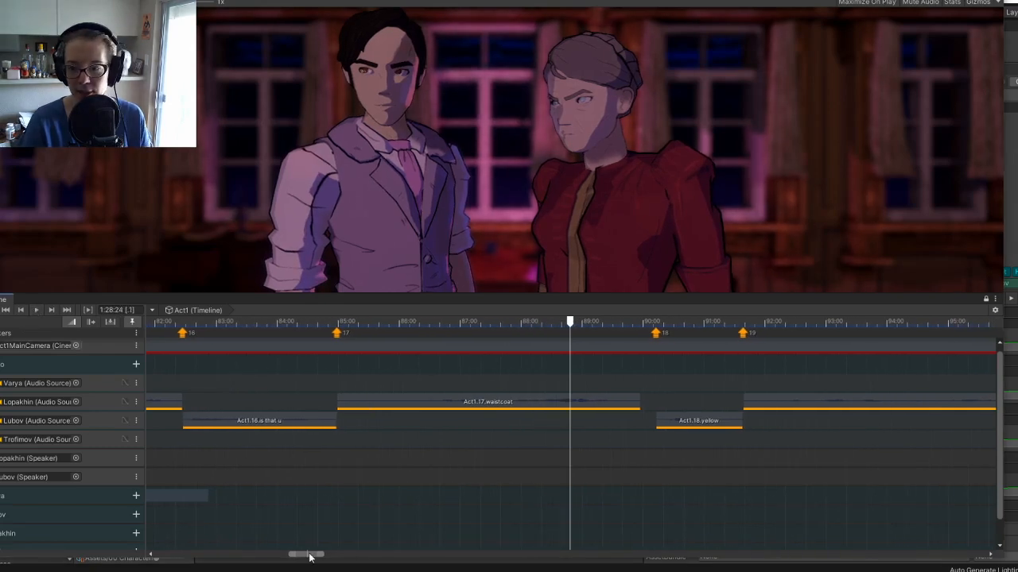
pyautogui.moveTo(306, 554); pyautogui.dragTo(272, 559)
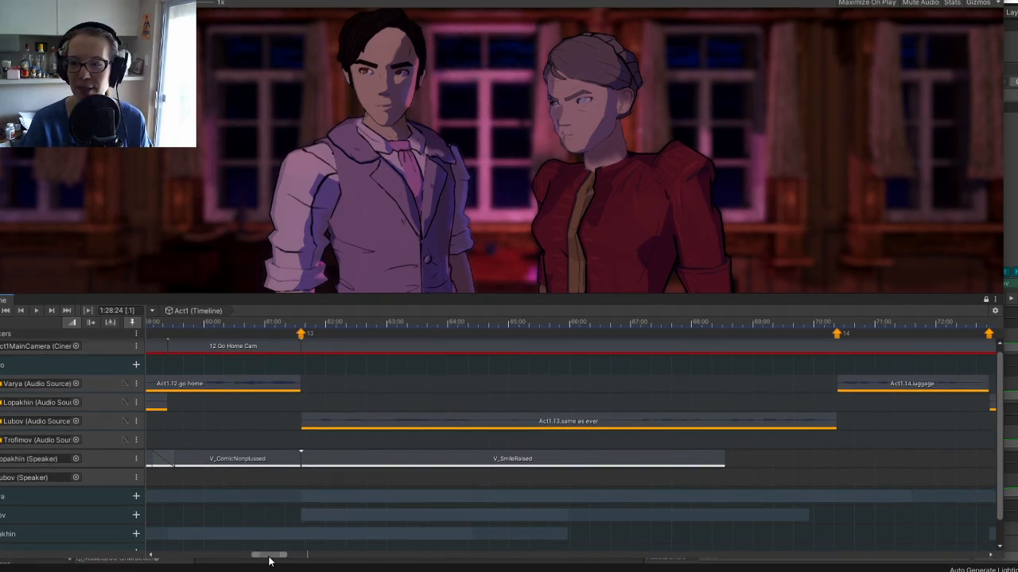
pyautogui.moveTo(265, 557); pyautogui.dragTo(292, 558)
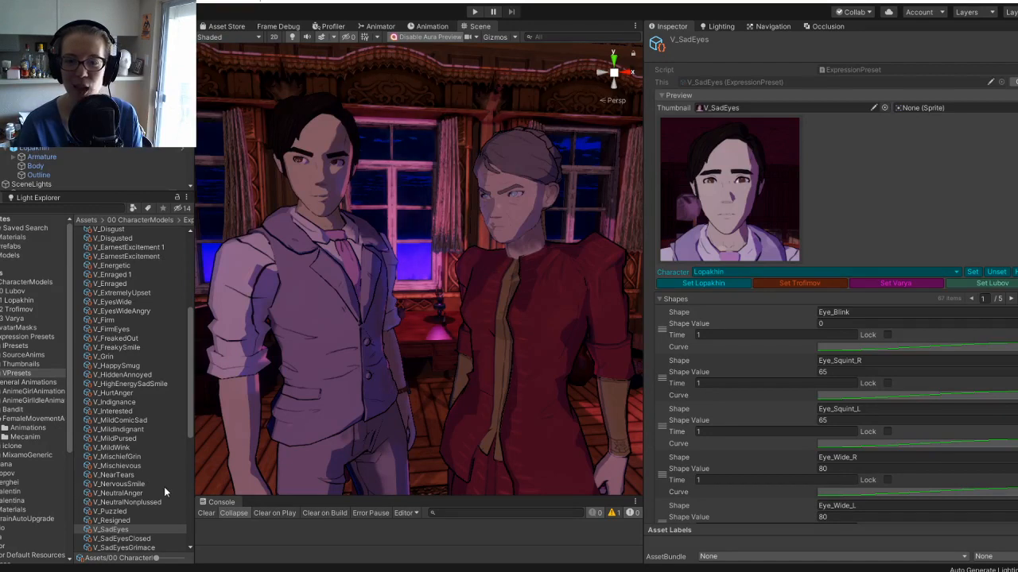
# Compare V_VeryComicSad, V_UnhappyNeutralSad and V_UnhappyNeutralResigned in VPresets as expressions for Lopakhin's line.
pyautogui.click(191, 413)
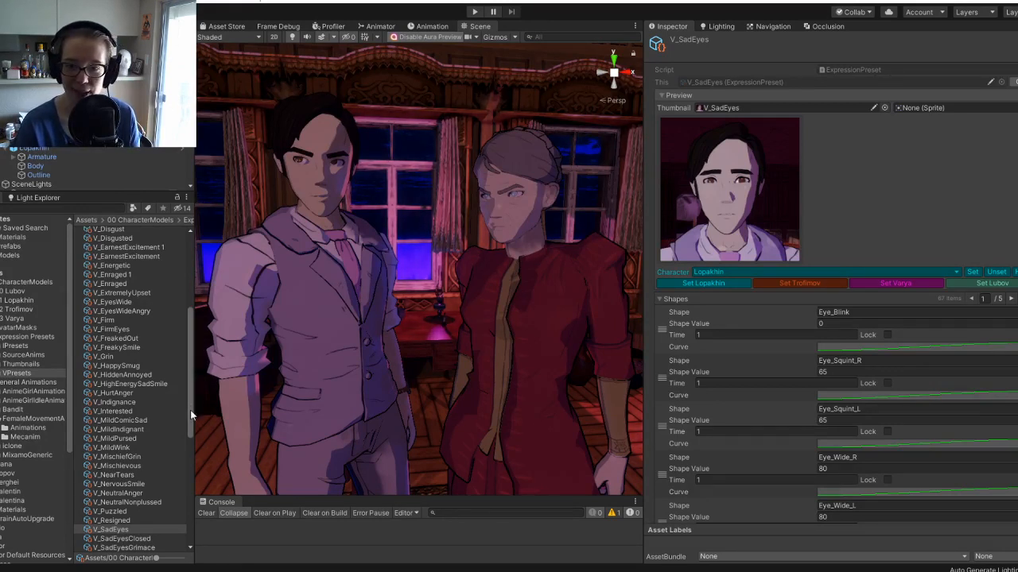
pyautogui.moveTo(190, 347); pyautogui.dragTo(207, 466)
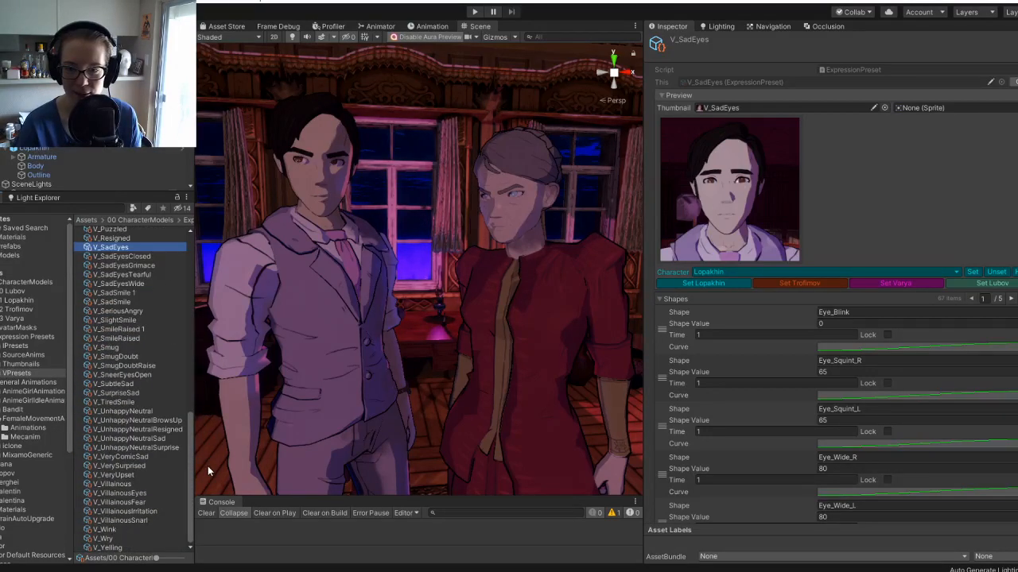
pyautogui.click(119, 455)
pyautogui.click(121, 439)
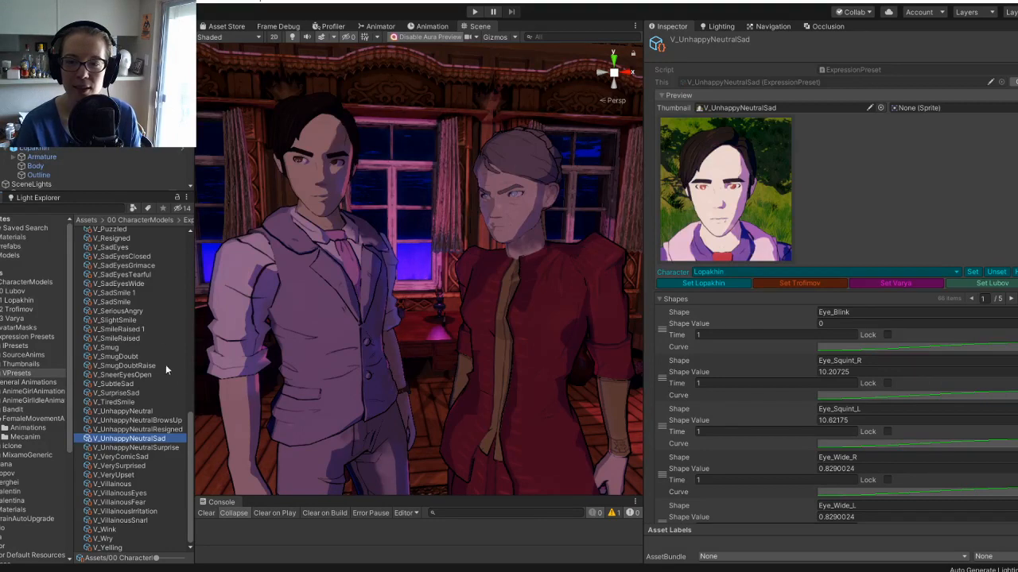
pyautogui.click(169, 429)
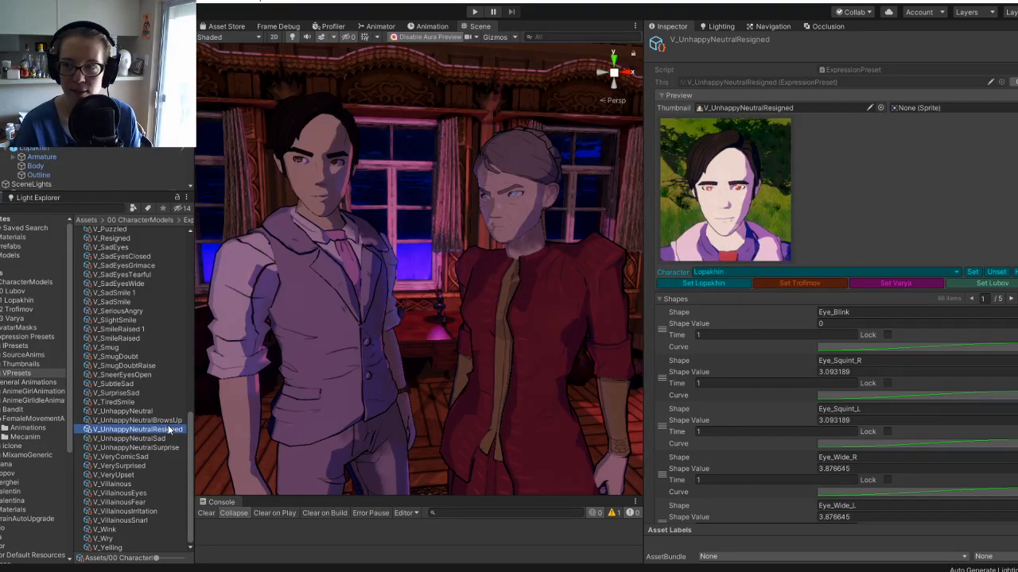
# Place V_UnhappyNeutralBrowsUp on the Lopakhin (Speaker) track at marker 15 and extend it to the end of Act1.15.great as always.
pyautogui.click(170, 420)
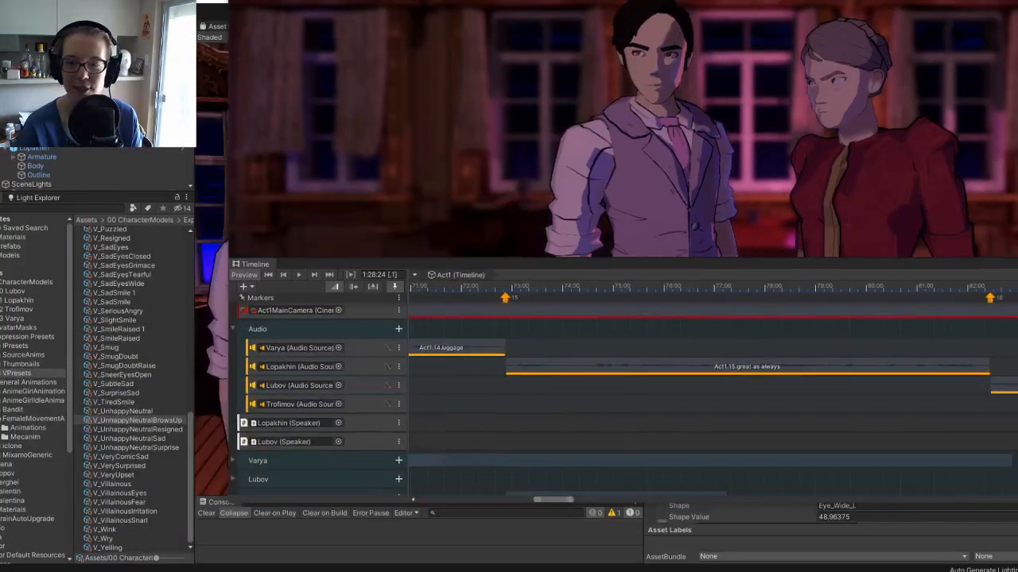
pyautogui.moveTo(127, 420); pyautogui.dragTo(509, 422)
pyautogui.moveTo(595, 422); pyautogui.dragTo(991, 422)
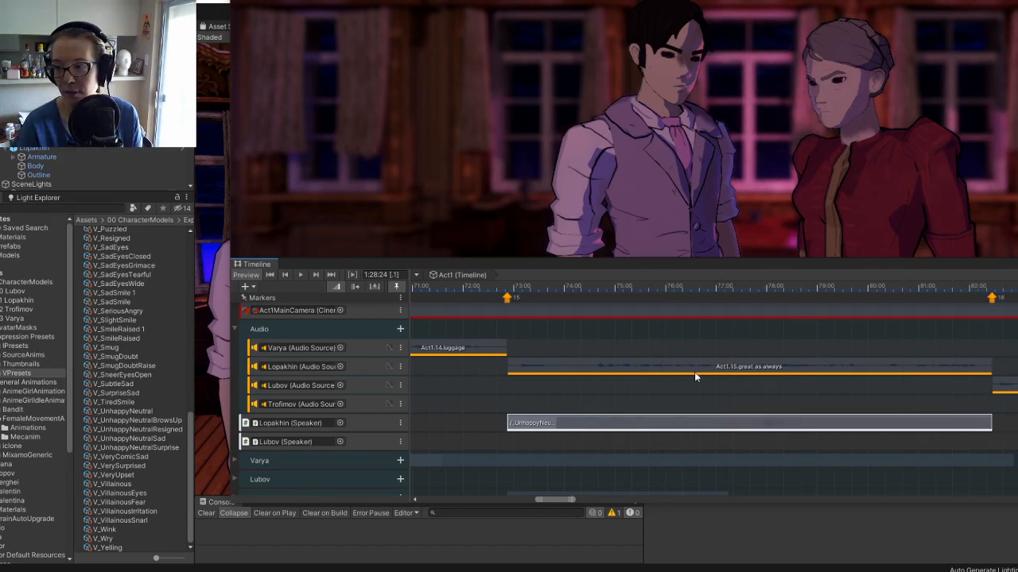
# Scrub through the new expression clip on the timeline to preview Lopakhin's face during Act1.15.great as always.
pyautogui.moveTo(557, 287); pyautogui.dragTo(954, 287)
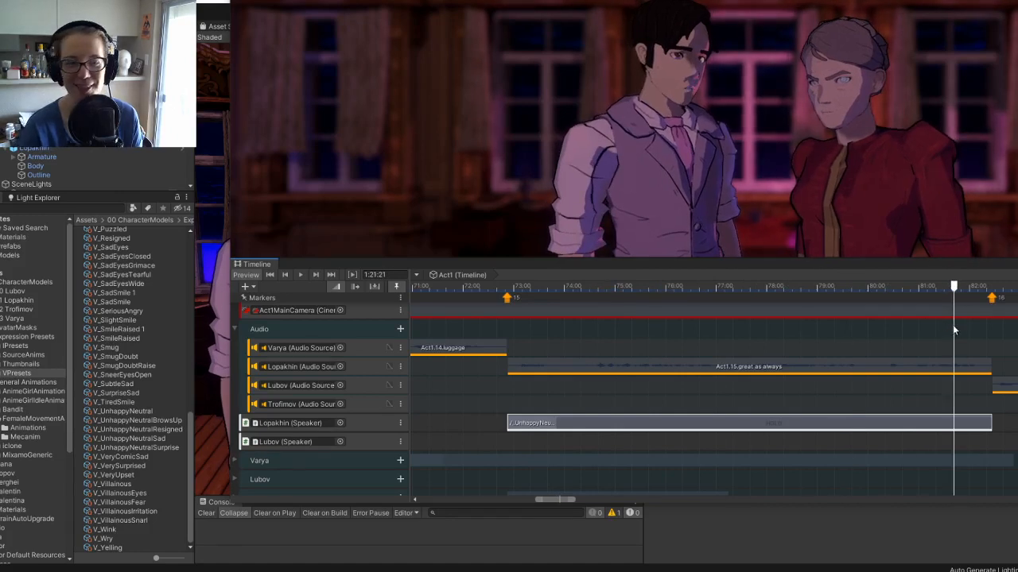
pyautogui.moveTo(963, 326); pyautogui.dragTo(713, 319, button='middle')
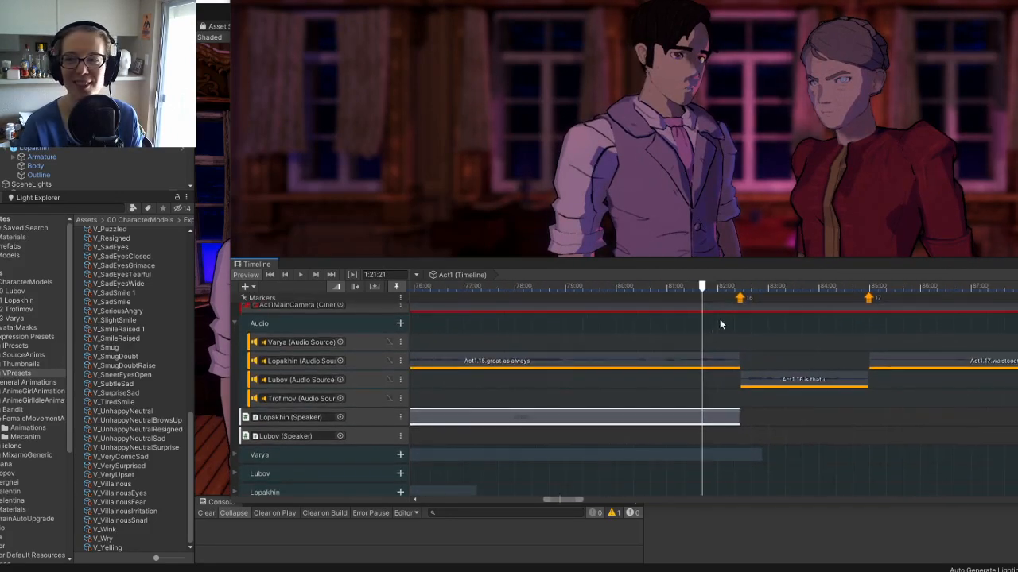
pyautogui.moveTo(702, 286); pyautogui.dragTo(541, 283)
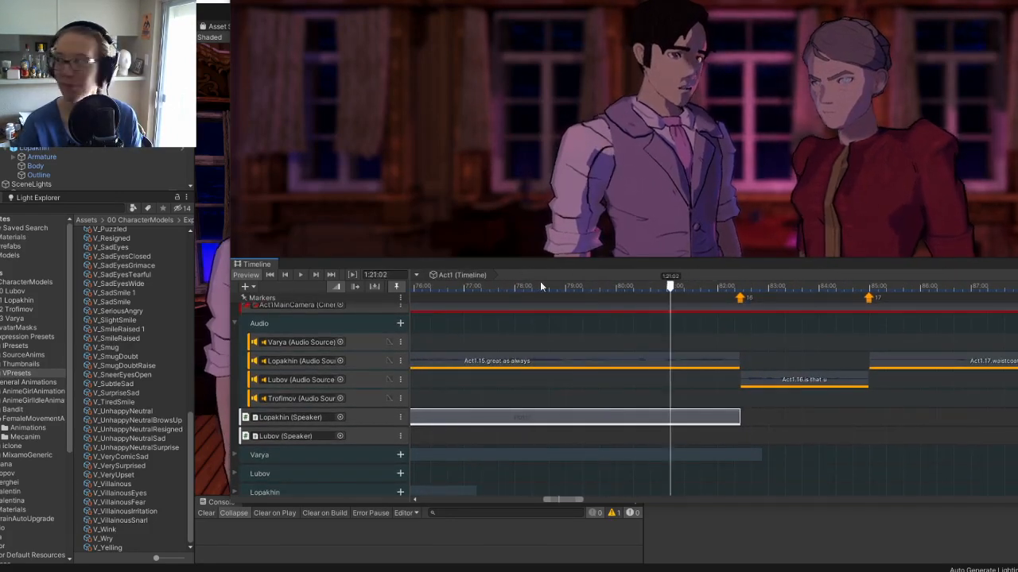
pyautogui.click(545, 286)
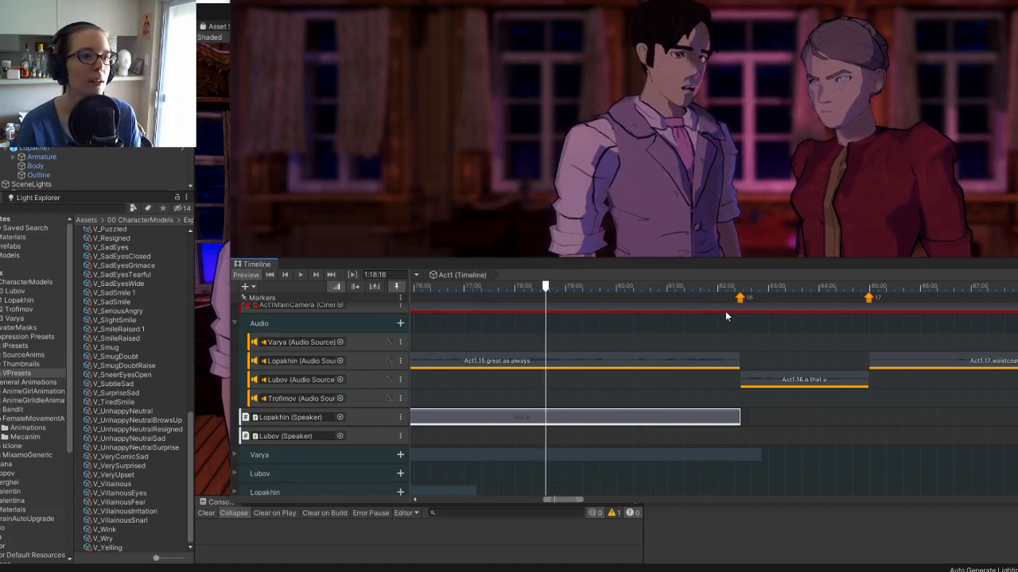
# Play the timeline from marker 16 to preview the end of Lopakhin's expression clip and Lubov's line Act1.16.is that u.
pyautogui.moveTo(787, 322); pyautogui.dragTo(654, 323, button='middle')
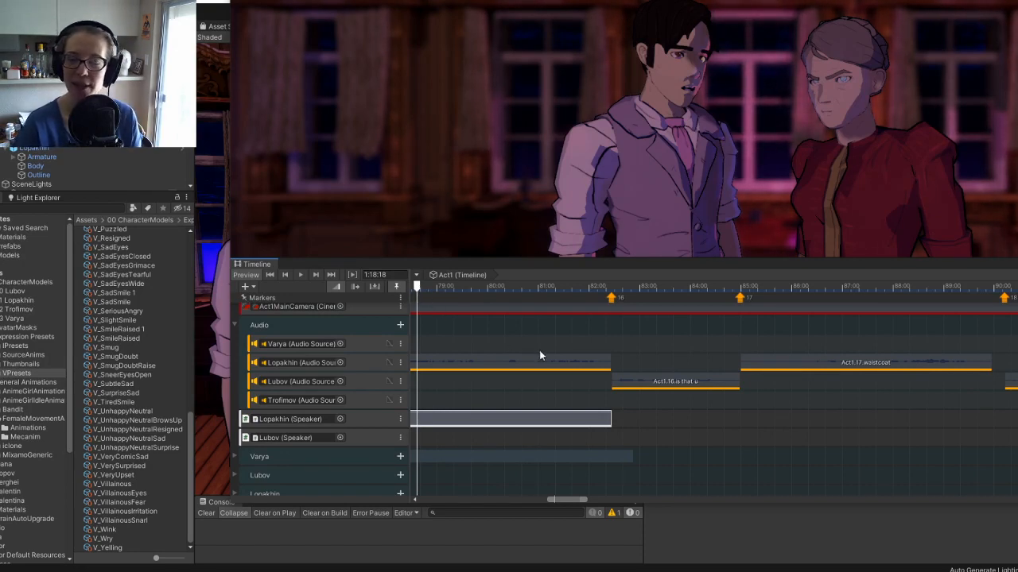
pyautogui.moveTo(623, 328); pyautogui.dragTo(497, 334, button='middle')
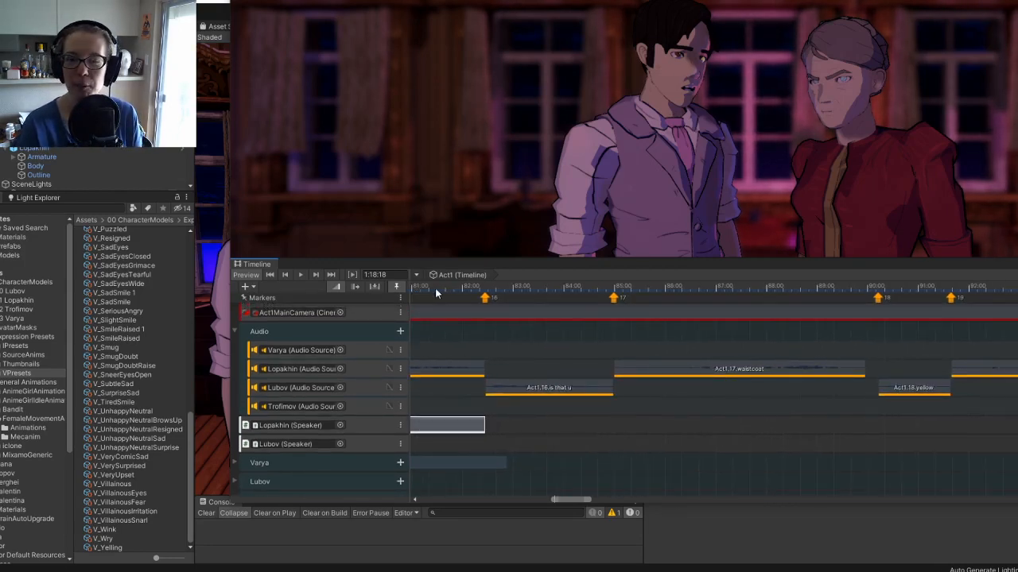
pyautogui.moveTo(435, 294); pyautogui.dragTo(447, 292)
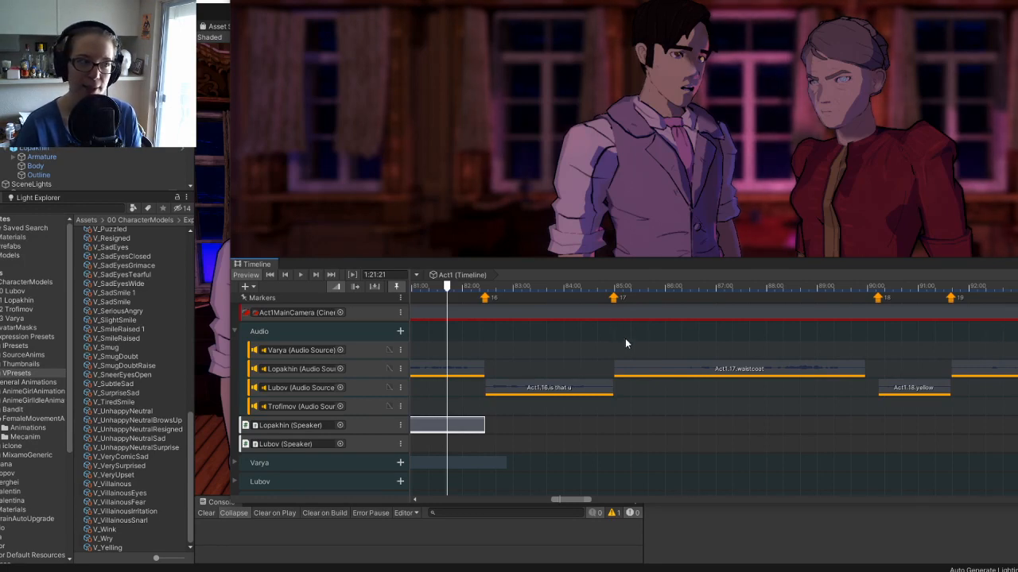
pyautogui.moveTo(707, 341); pyautogui.dragTo(673, 324, button='middle')
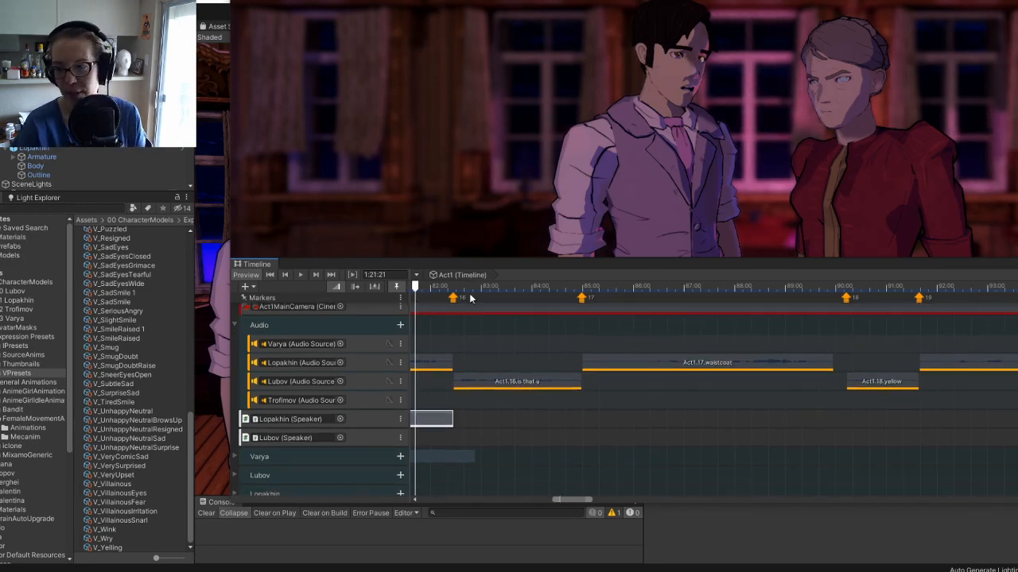
pyautogui.moveTo(416, 287); pyautogui.dragTo(457, 294)
pyautogui.press('space')
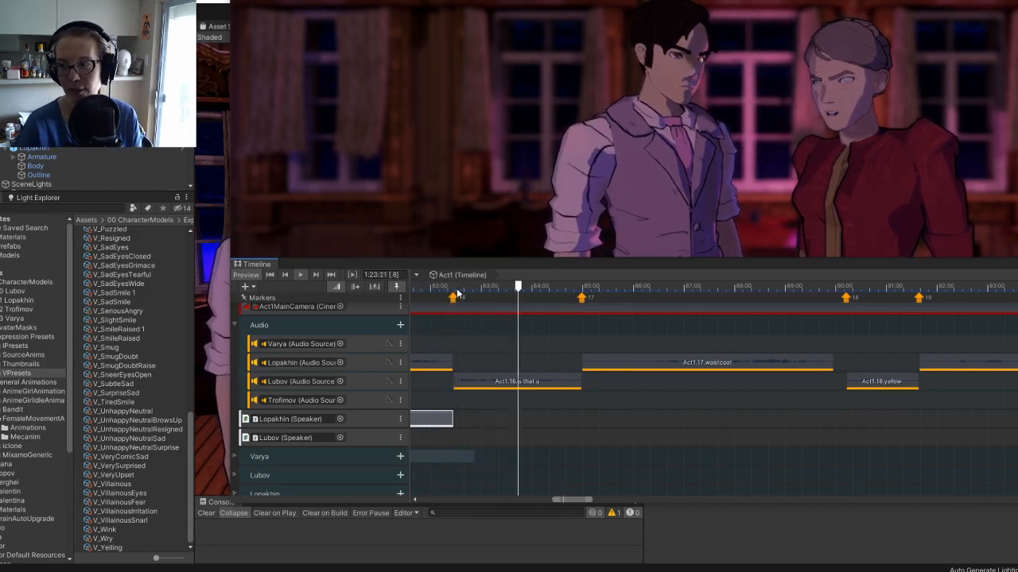
# Stop playback, open the V_Interested preset in VPresets and frame Lubov's face in the scene view.
pyautogui.press('space')
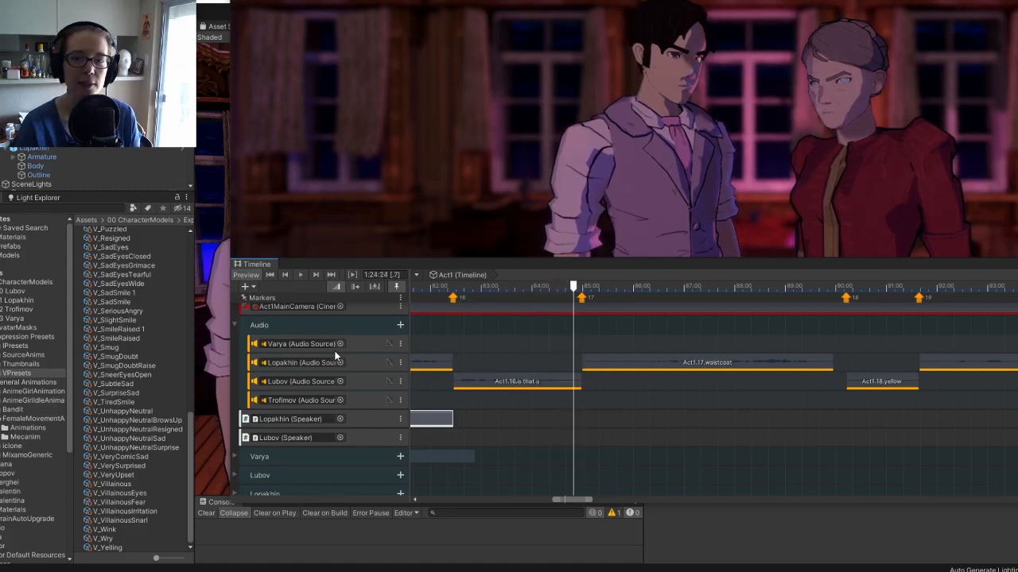
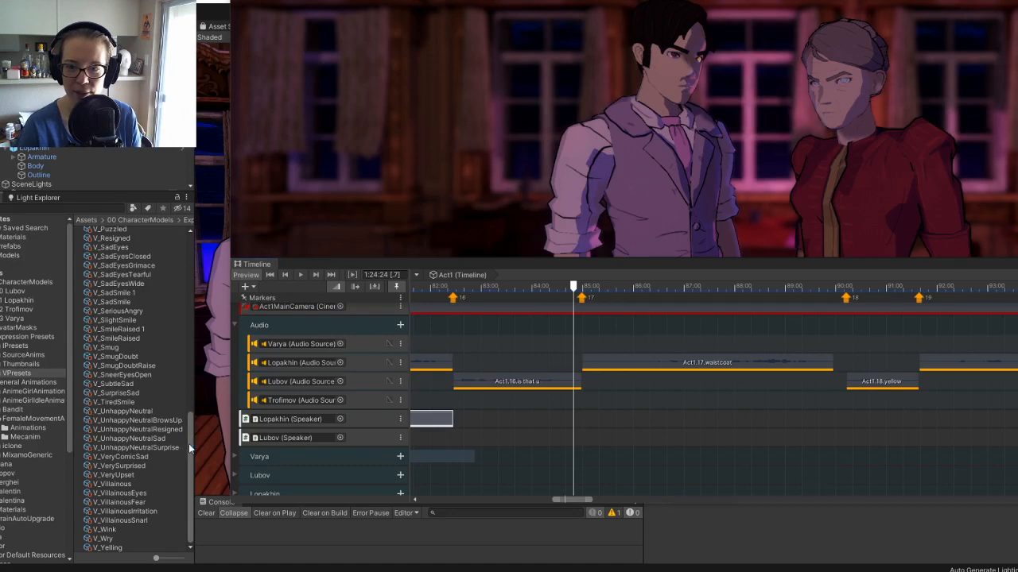
pyautogui.scroll(3, 189, 439)
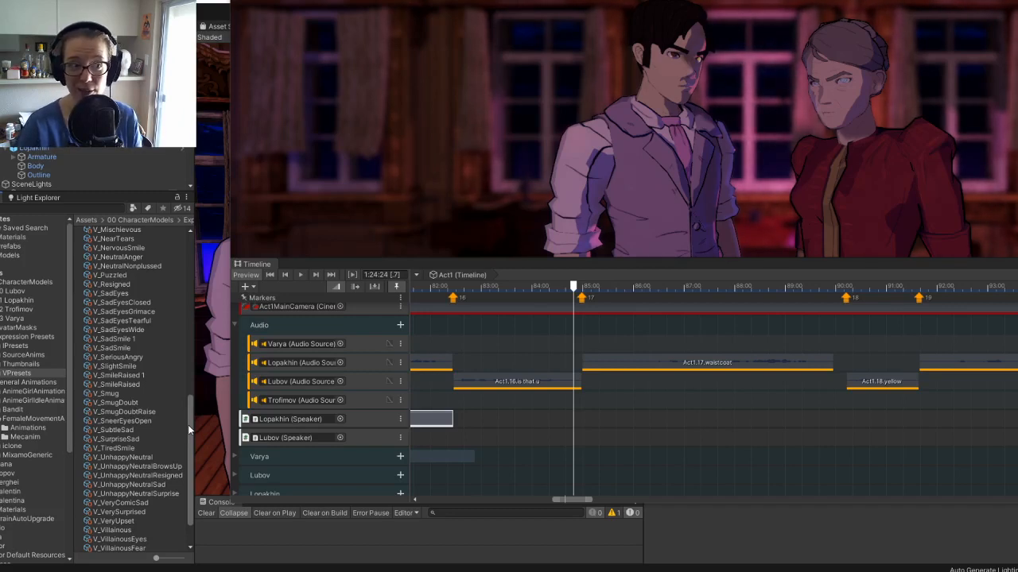
pyautogui.moveTo(189, 431); pyautogui.dragTo(186, 366)
pyautogui.click(112, 330)
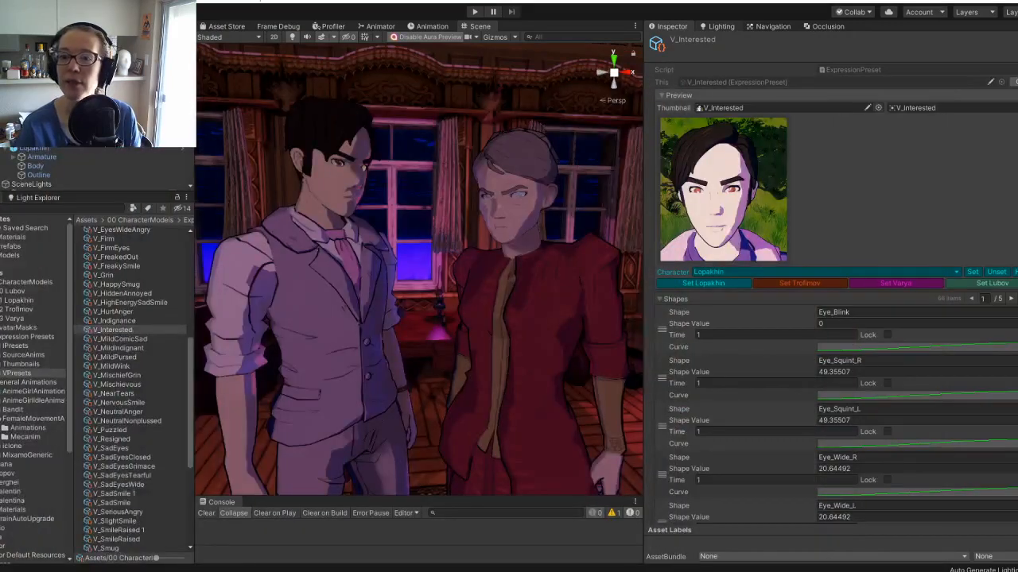
pyautogui.moveTo(460, 167)
pyautogui.mouseDown(button='right')
pyautogui.moveTo(456, 140)
pyautogui.moveTo(445, 195)
pyautogui.moveTo(443, 173)
pyautogui.mouseUp(button='right')
pyautogui.press('w')
pyautogui.press('s')
# Add Old to the Ignore list of the V_Interested preset.
pyautogui.scroll(-10, 826, 278)
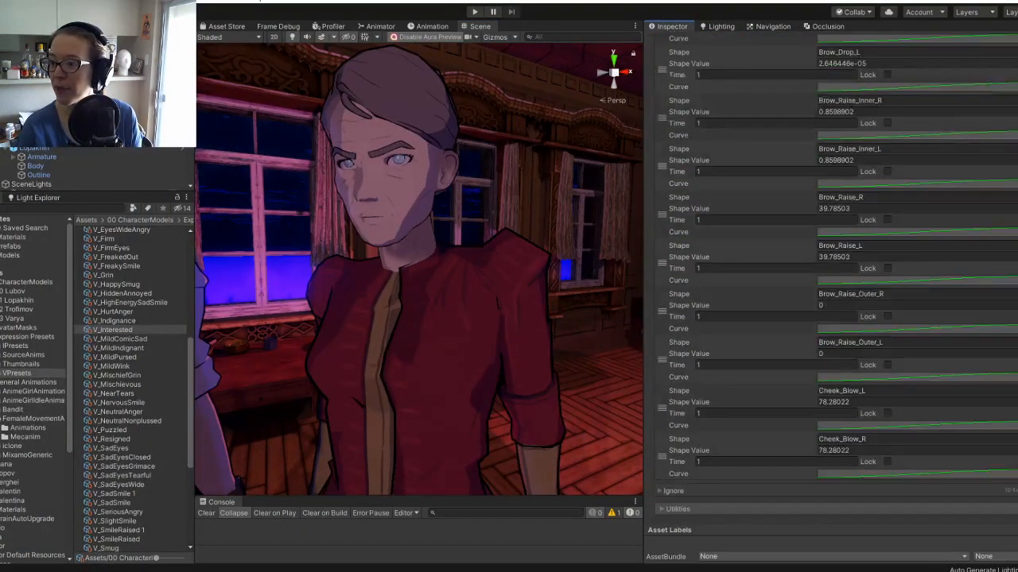
pyautogui.click(674, 492)
pyautogui.scroll(-5, 827, 357)
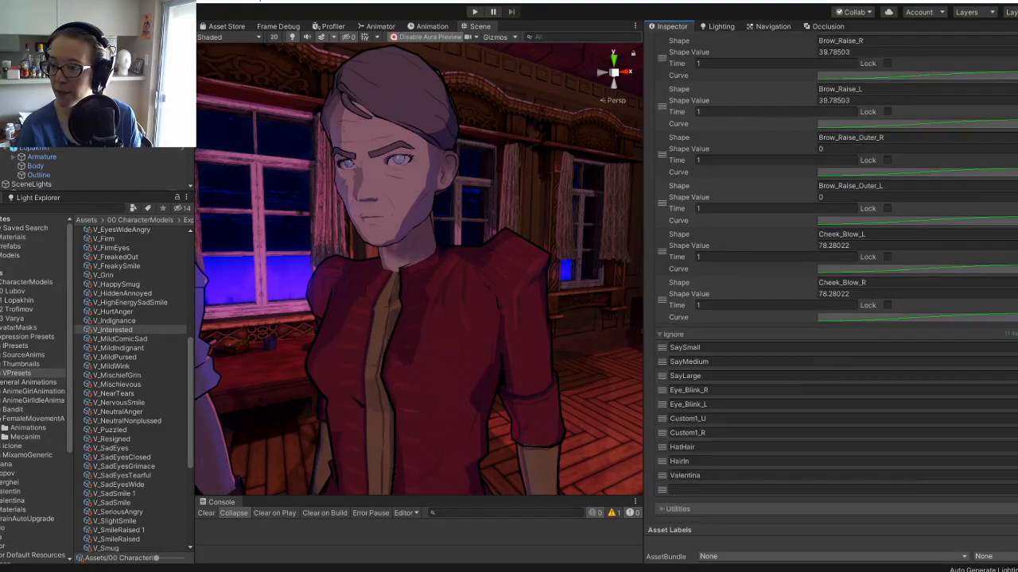
pyautogui.click(867, 489)
pyautogui.write('Old')
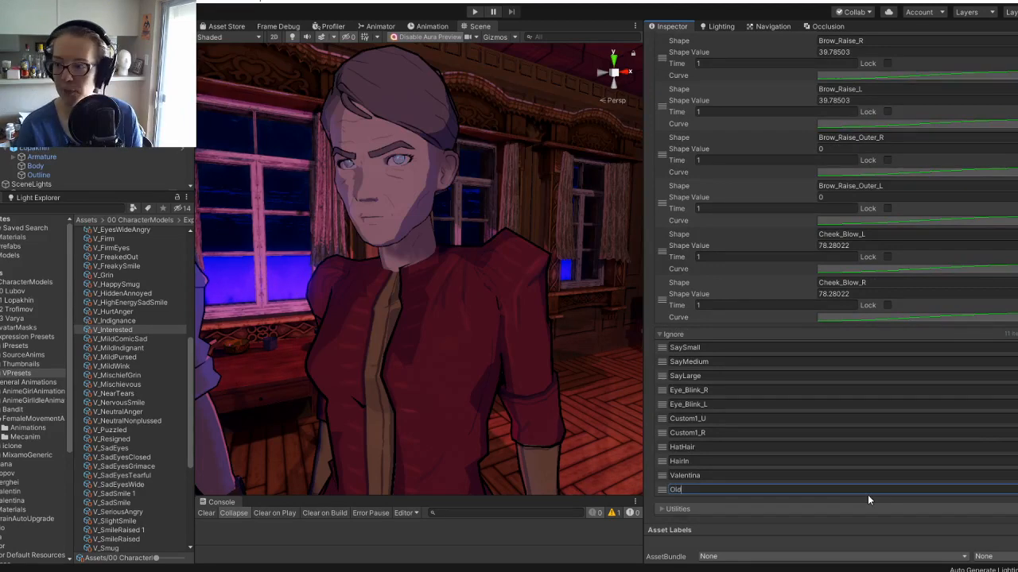
pyautogui.press('Return')
# Collapse V_Interested's shapes and apply the preset to Lubov.
pyautogui.scroll(12, 834, 263)
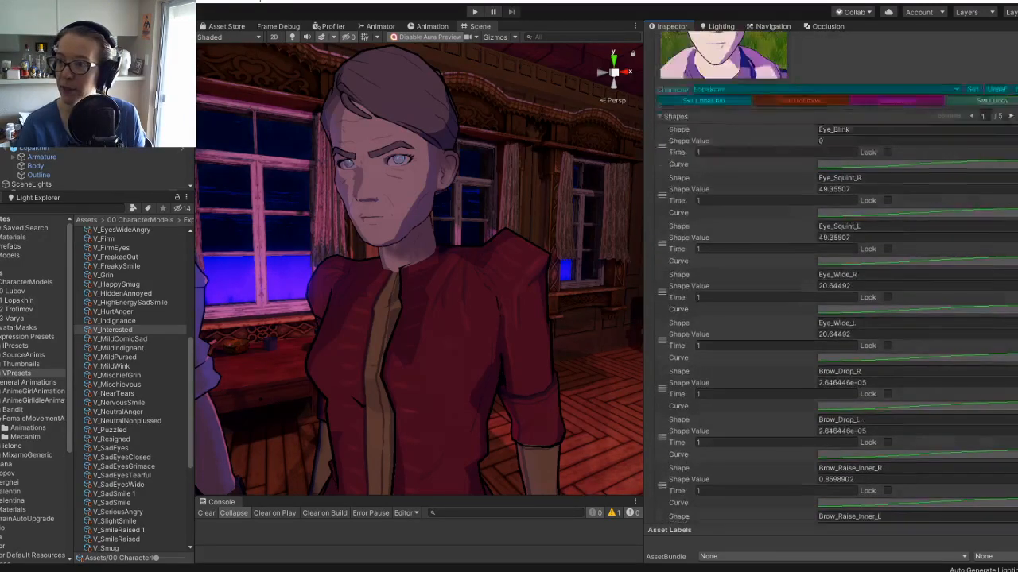
pyautogui.click(695, 174)
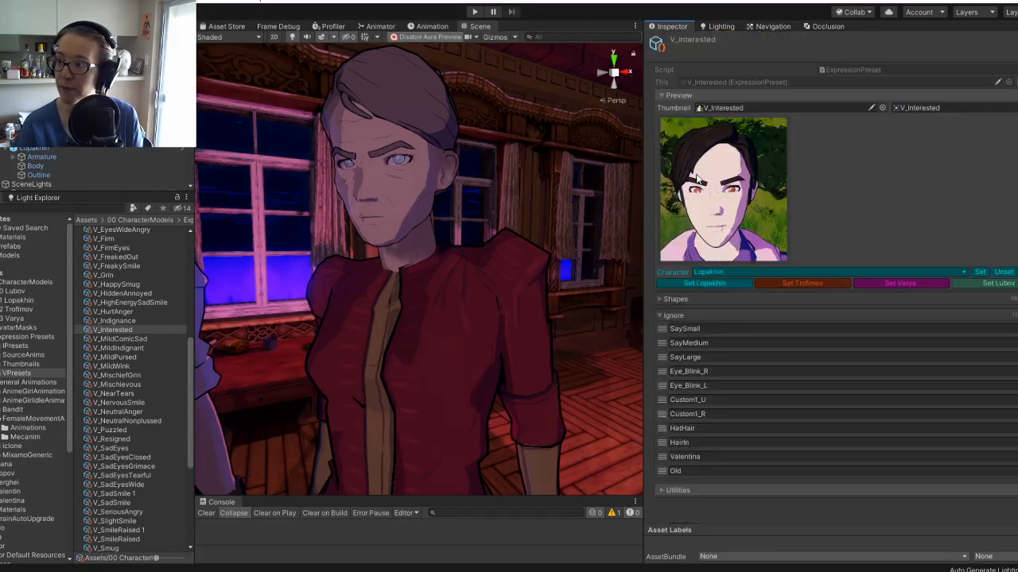
pyautogui.click(971, 288)
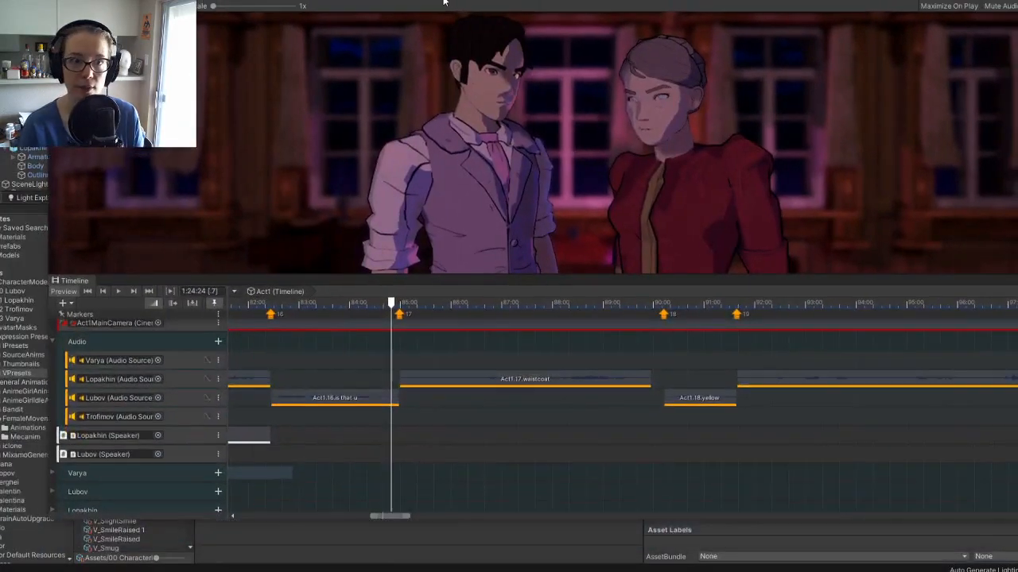
# Place V_Interested on the Lubov (Speaker) track at marker 16 and extend it to the end of Act1.16.is that u.
pyautogui.moveTo(444, 2); pyautogui.dragTo(563, 7)
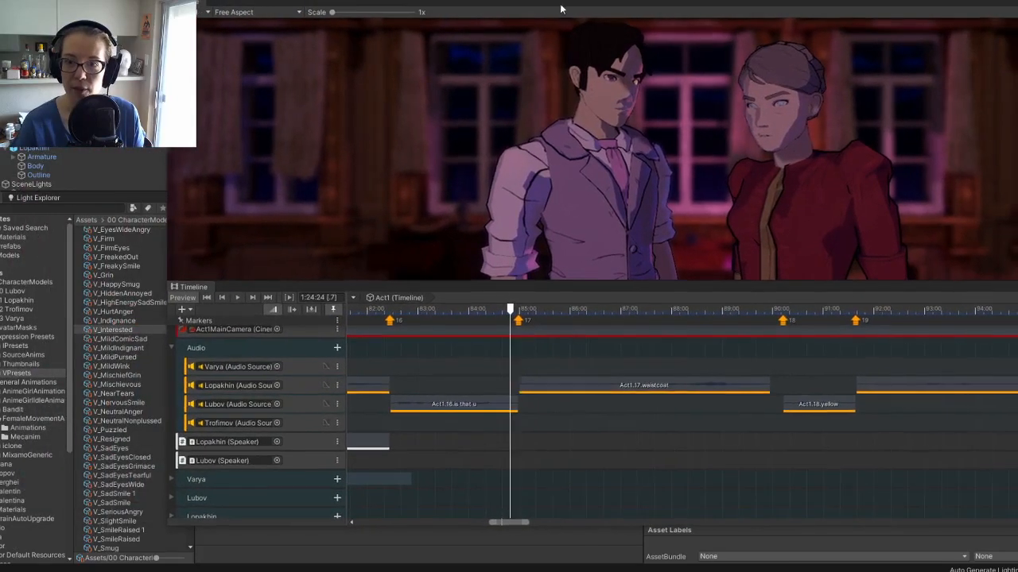
pyautogui.click(109, 330)
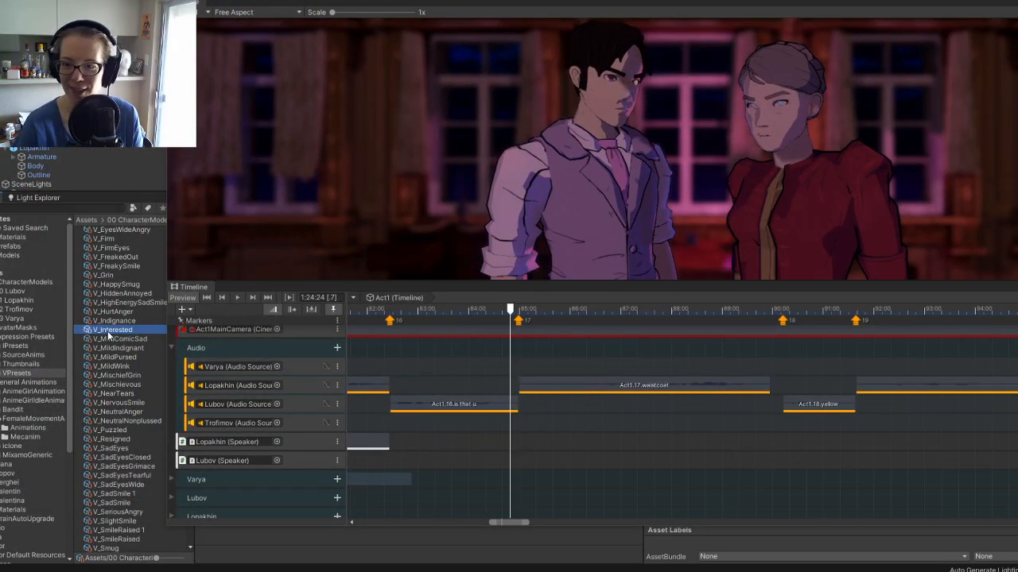
pyautogui.moveTo(113, 350); pyautogui.dragTo(389, 461)
pyautogui.moveTo(465, 465); pyautogui.dragTo(514, 465)
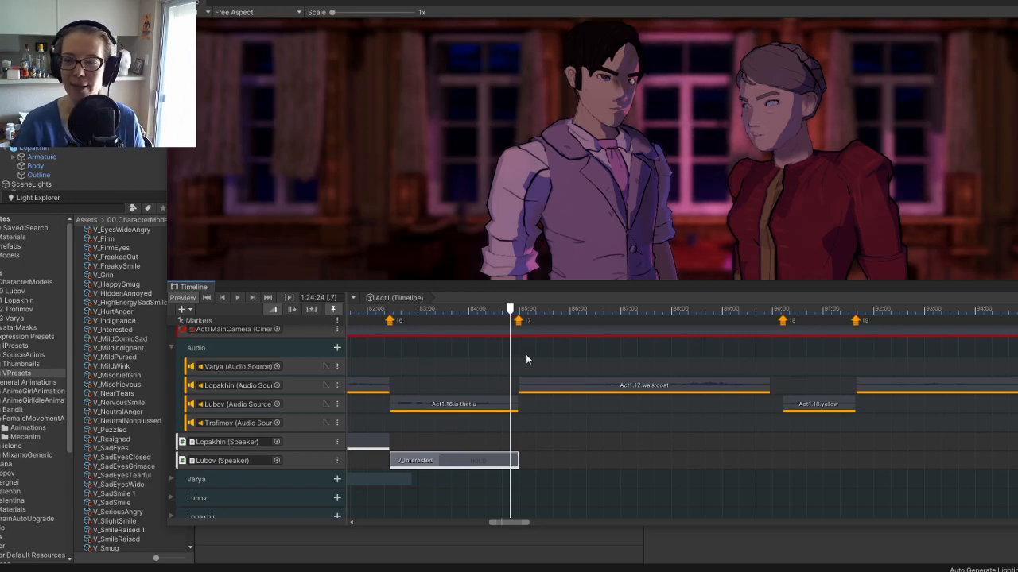
# Play the timeline from just before marker 17 to preview Act1.17.waistcoat and Lubov's reply Act1.18.yellow.
pyautogui.moveTo(620, 417)
pyautogui.mouseDown(button='middle')
pyautogui.moveTo(590, 408)
pyautogui.moveTo(614, 407)
pyautogui.mouseUp(button='middle')
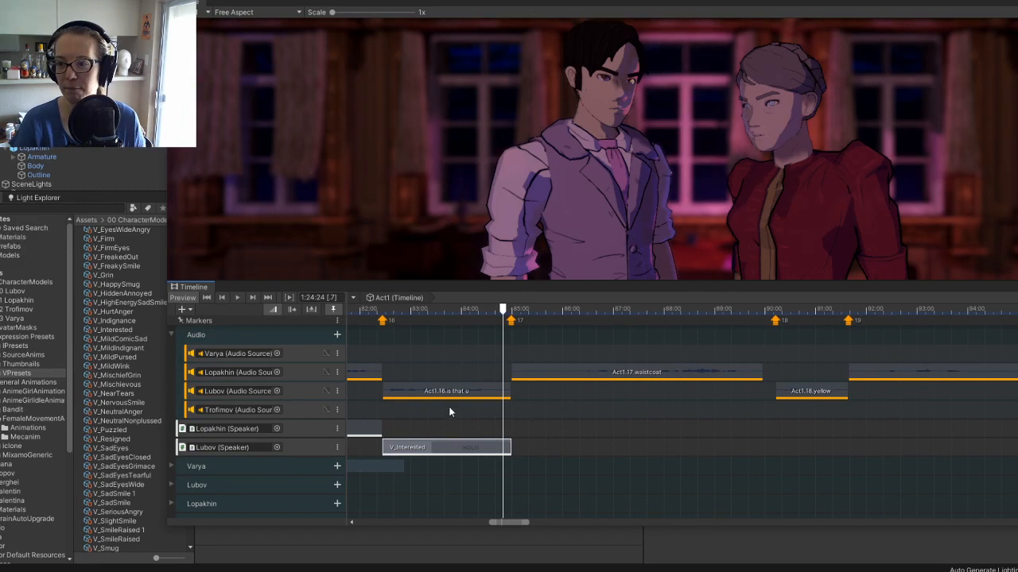
pyautogui.moveTo(449, 412); pyautogui.dragTo(472, 424, button='middle')
pyautogui.moveTo(528, 311); pyautogui.dragTo(532, 314)
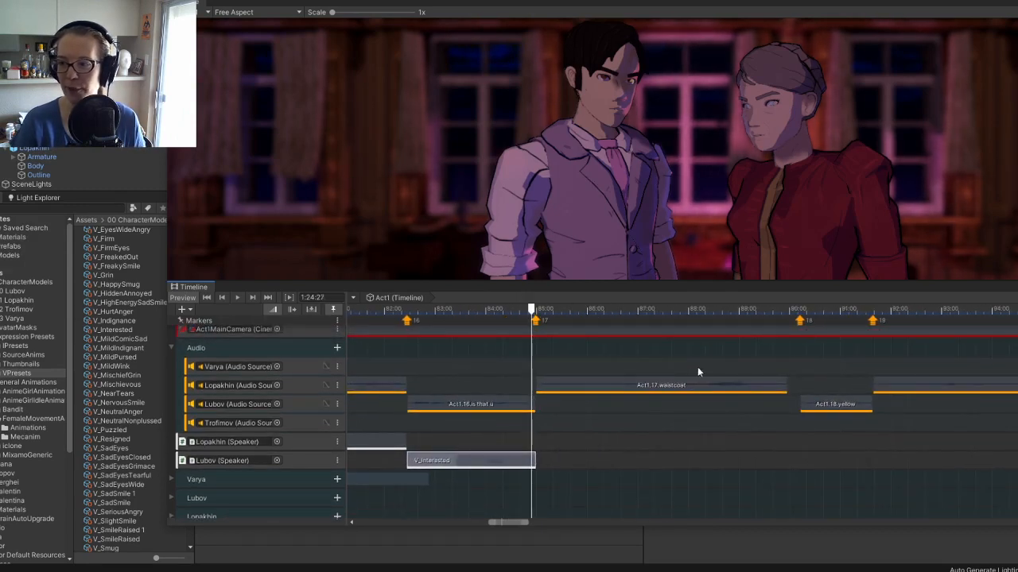
pyautogui.moveTo(683, 423); pyautogui.dragTo(590, 426, button='middle')
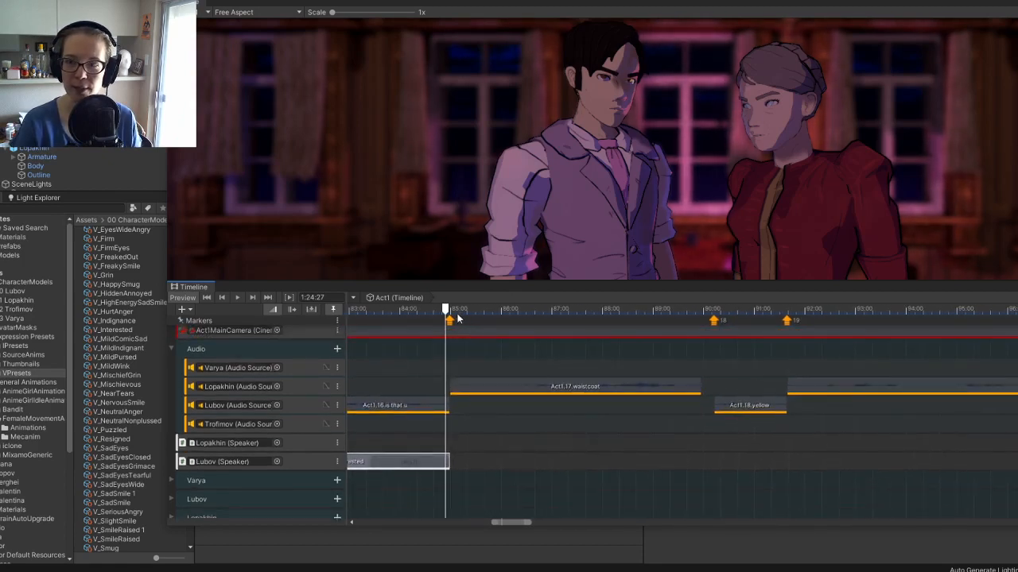
pyautogui.moveTo(448, 314); pyautogui.dragTo(450, 317)
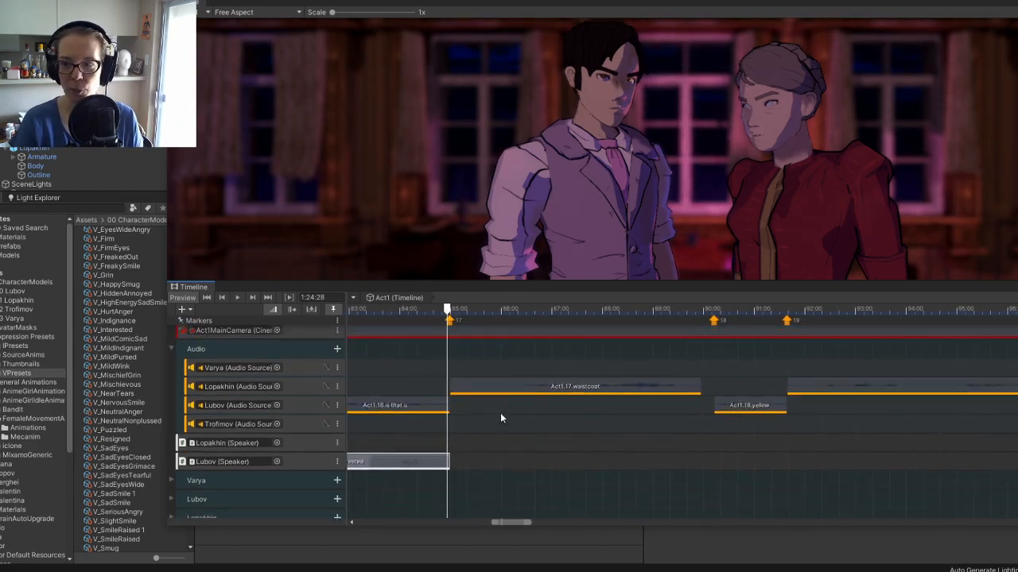
pyautogui.press('space')
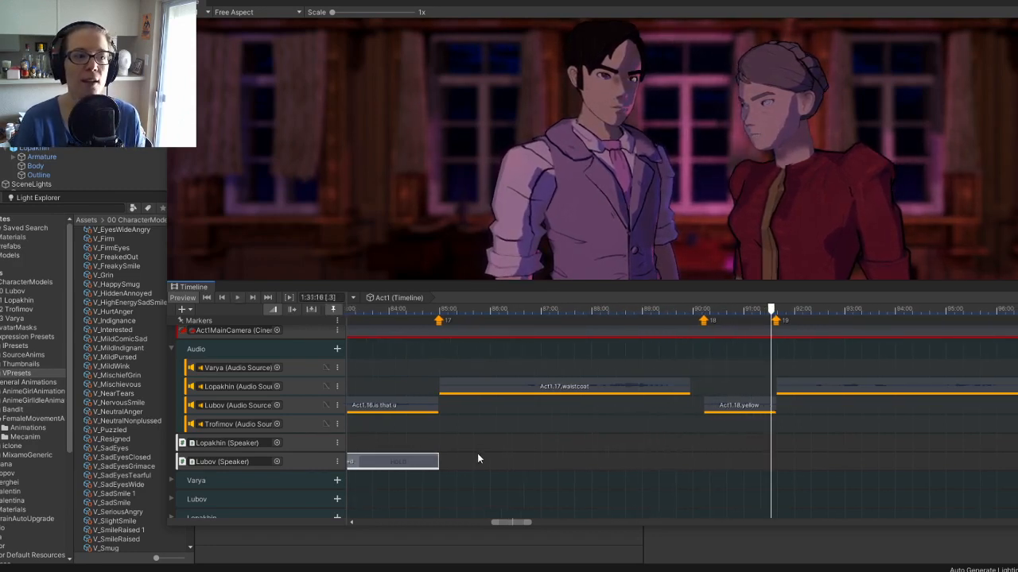
# Place V_NervousSmile on the Lopakhin (Speaker) track at marker 17 and extend it to the end of Act1.17.waistcoat.
pyautogui.moveTo(500, 452); pyautogui.dragTo(543, 446, button='middle')
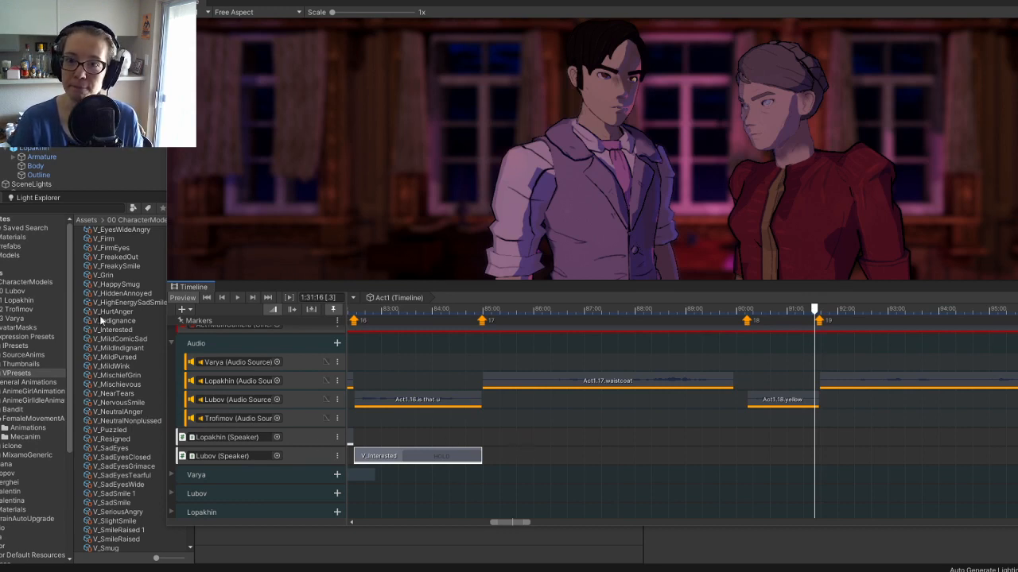
pyautogui.click(110, 284)
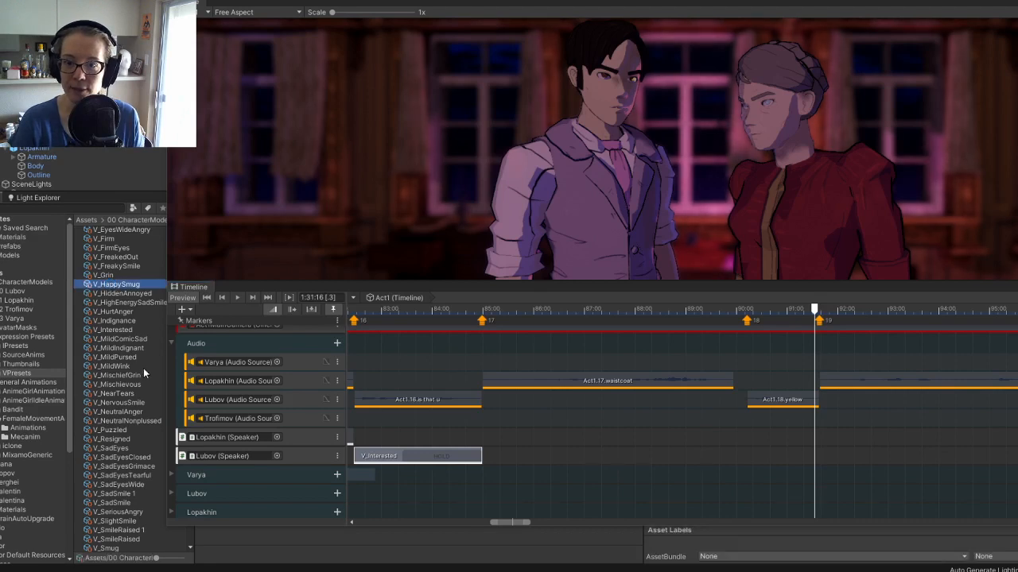
pyautogui.click(111, 403)
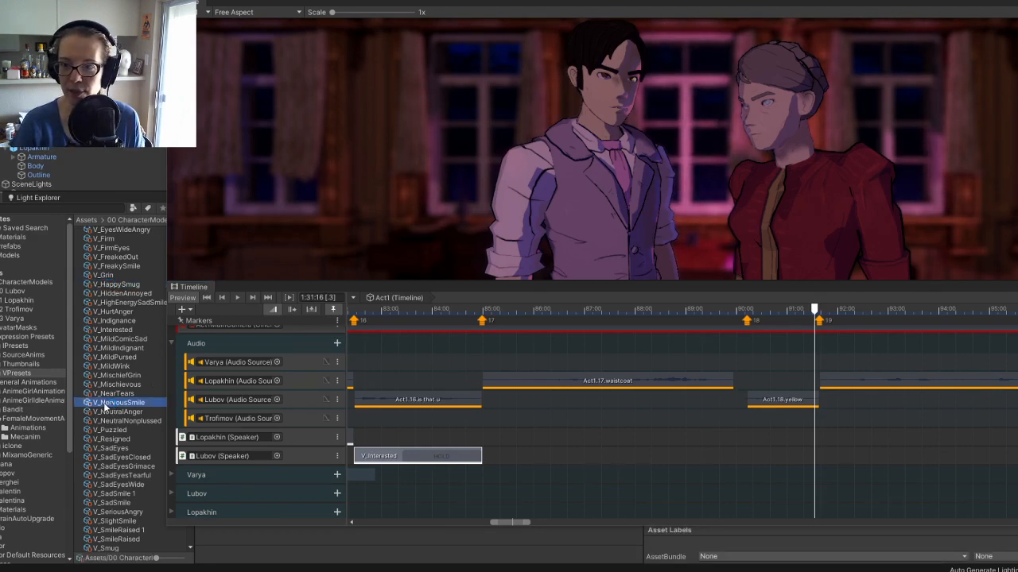
pyautogui.moveTo(105, 407)
pyautogui.mouseDown()
pyautogui.moveTo(504, 422)
pyautogui.moveTo(527, 452)
pyautogui.moveTo(520, 437)
pyautogui.moveTo(467, 441)
pyautogui.mouseUp()
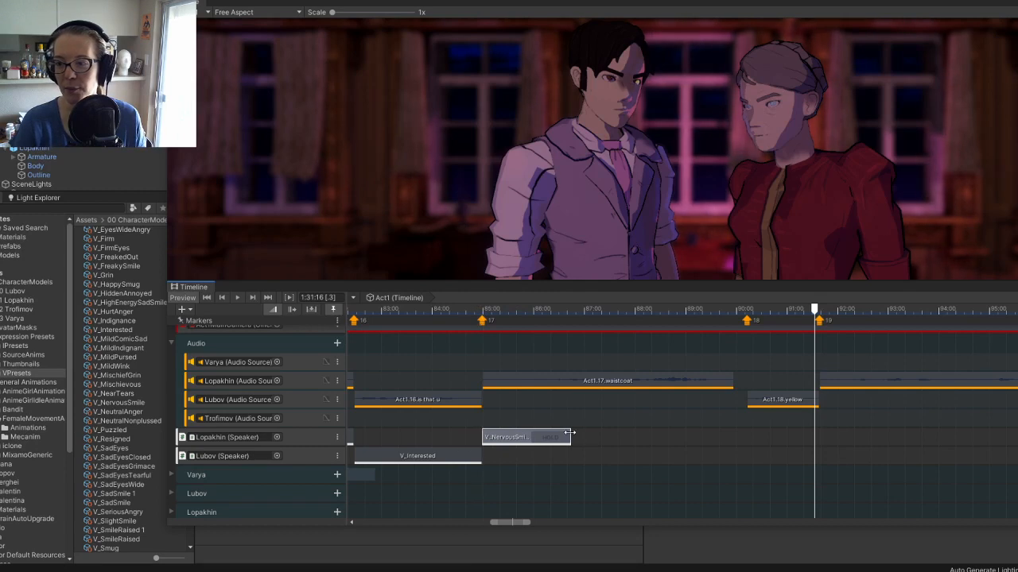
pyautogui.moveTo(569, 435); pyautogui.dragTo(733, 438)
# Scrub into the V_NervousSmile clip and inspect Lopakhin's expression in a widened scene view.
pyautogui.moveTo(520, 308)
pyautogui.mouseDown()
pyautogui.moveTo(556, 310)
pyautogui.moveTo(522, 316)
pyautogui.mouseUp()
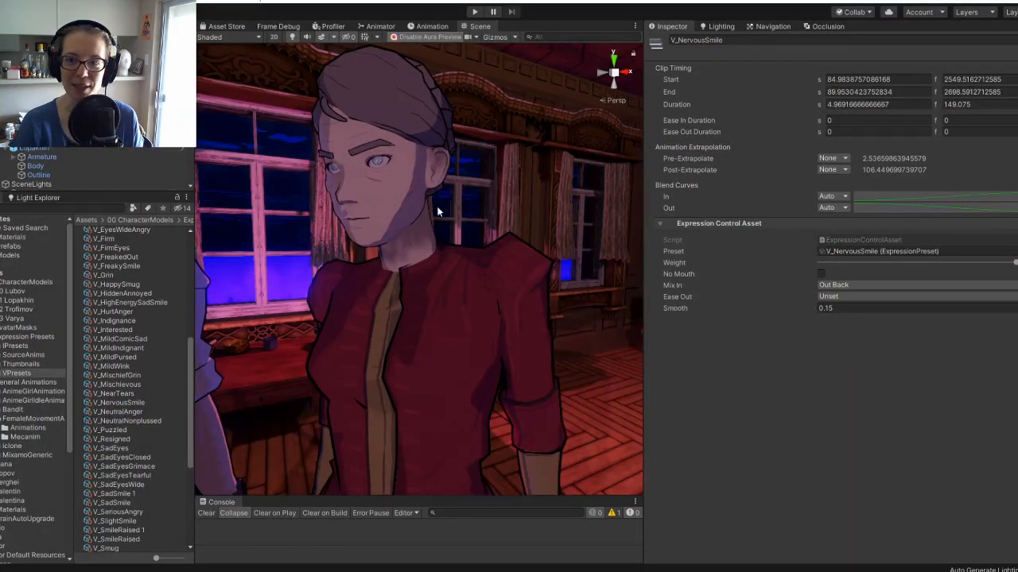
pyautogui.moveTo(270, 175); pyautogui.dragTo(418, 305, button='right')
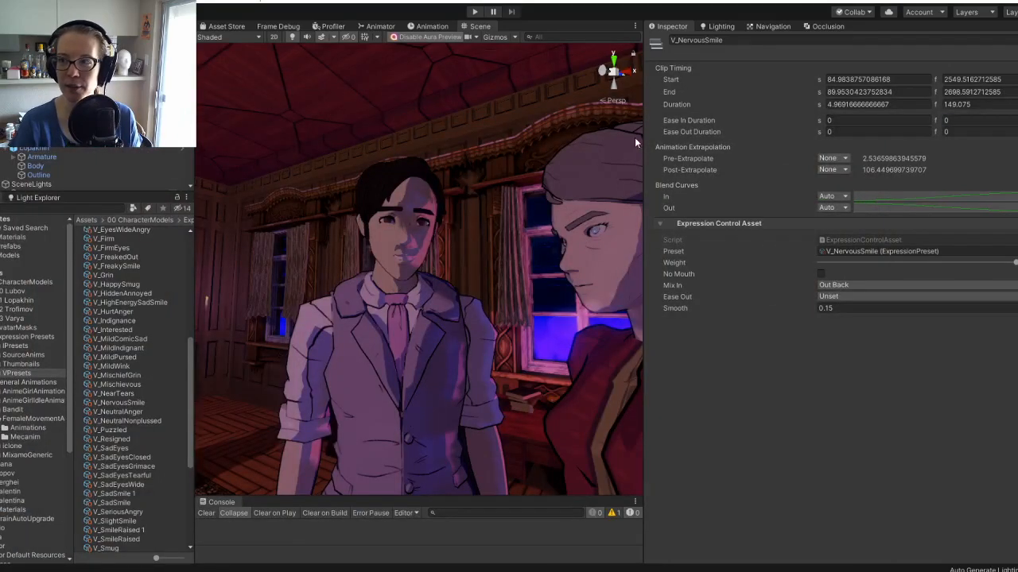
pyautogui.moveTo(642, 118); pyautogui.dragTo(795, 119)
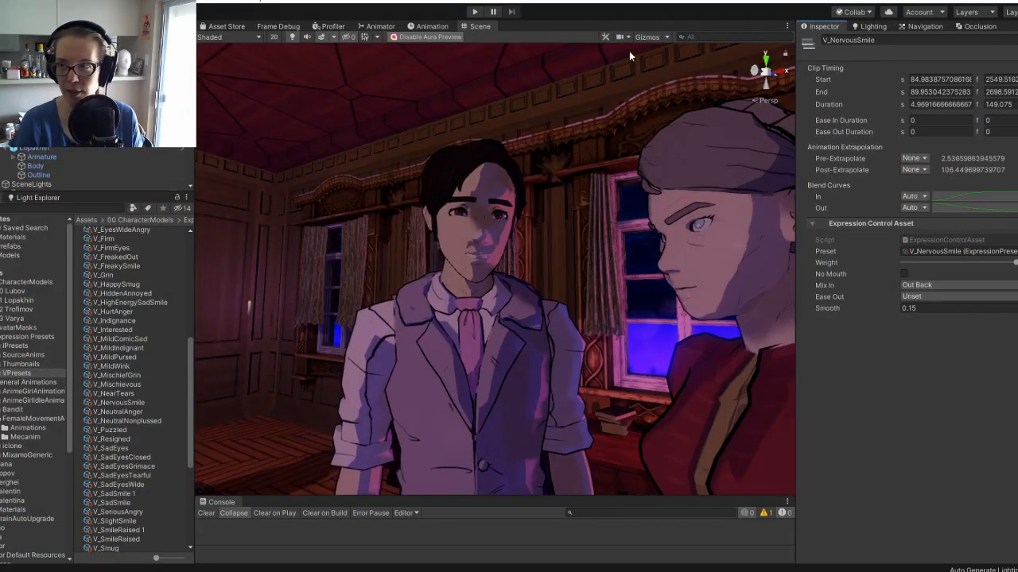
# Set the scene camera's field of view to 40 and look around the characters and room.
pyautogui.click(625, 36)
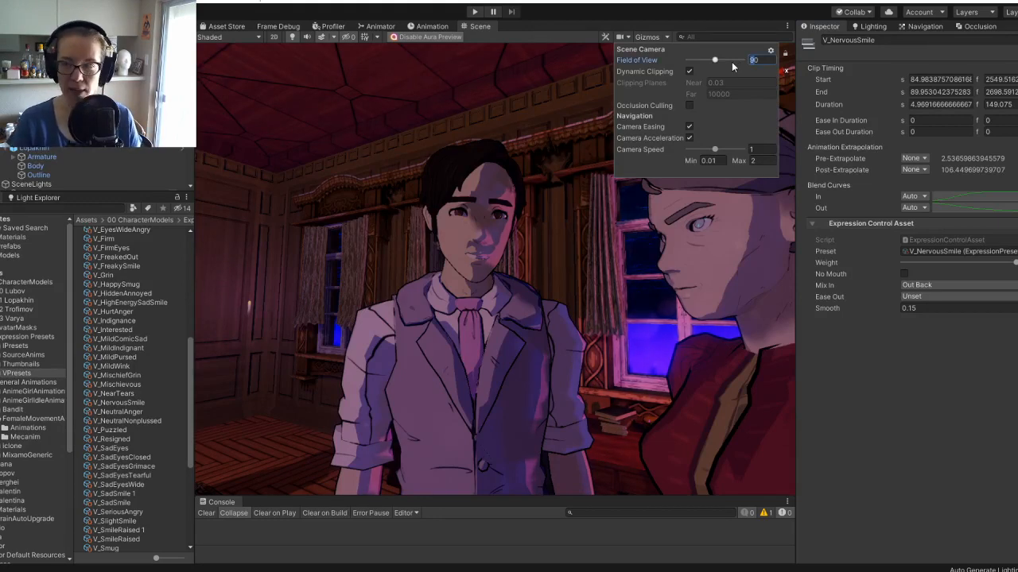
pyautogui.write('30')
pyautogui.keyDown('alt'); pyautogui.moveTo(608, 320); pyautogui.dragTo(585, 197, button='right'); pyautogui.keyUp('alt')
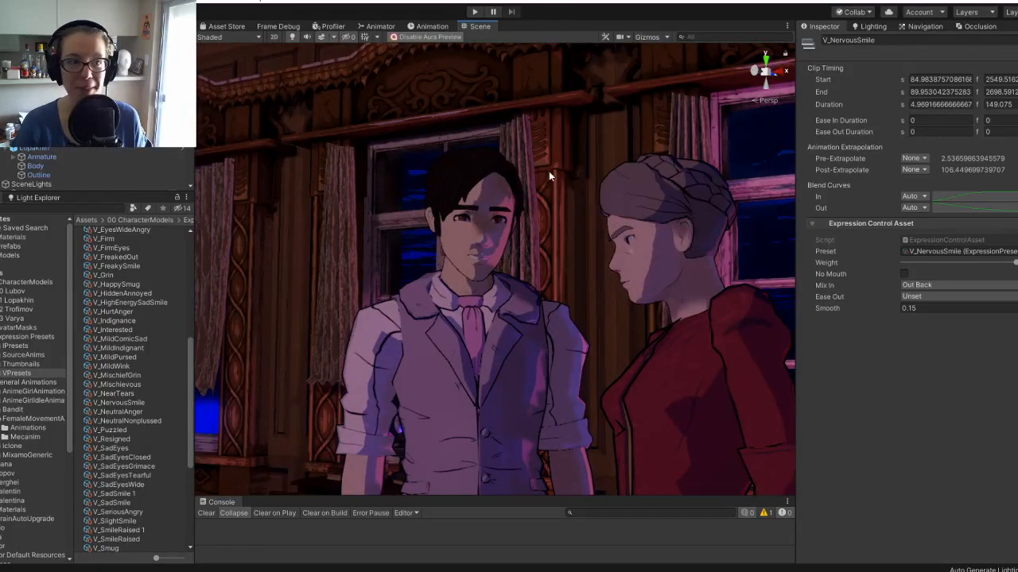
pyautogui.moveTo(358, 304); pyautogui.dragTo(562, 306, button='right')
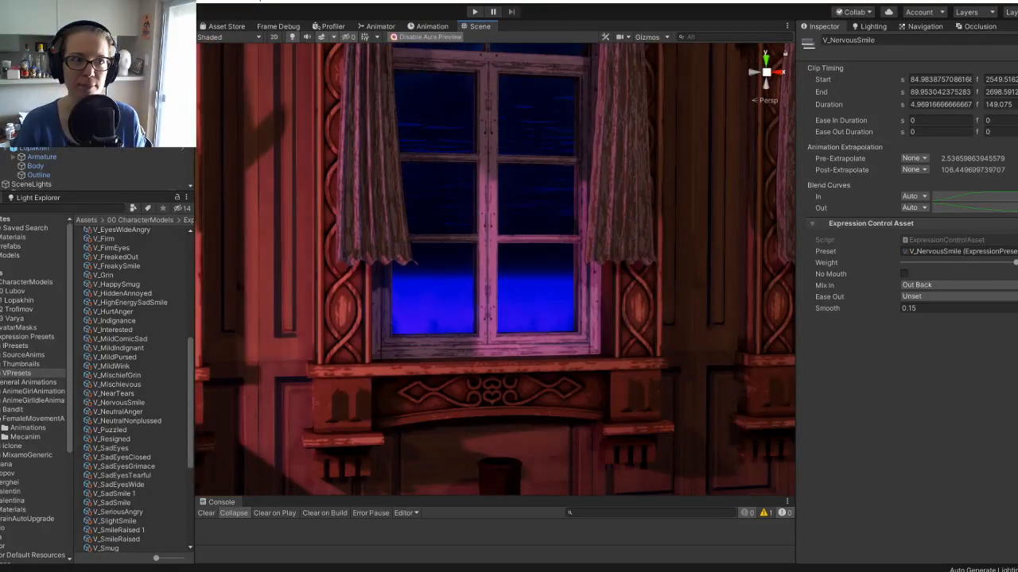
pyautogui.moveTo(0, 160); pyautogui.dragTo(0, 167)
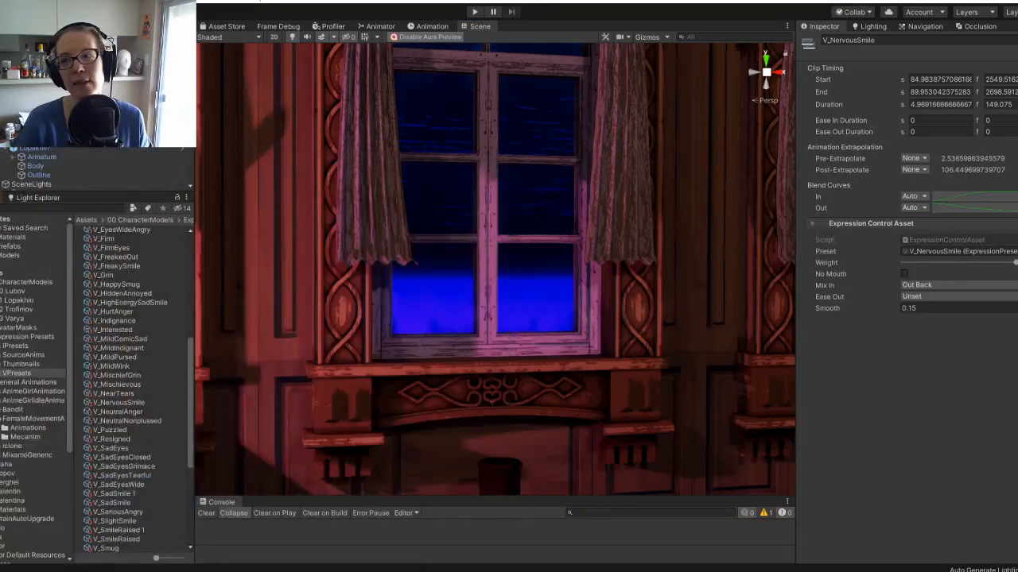
# Set the scene camera's field of view to 90.
pyautogui.click(627, 38)
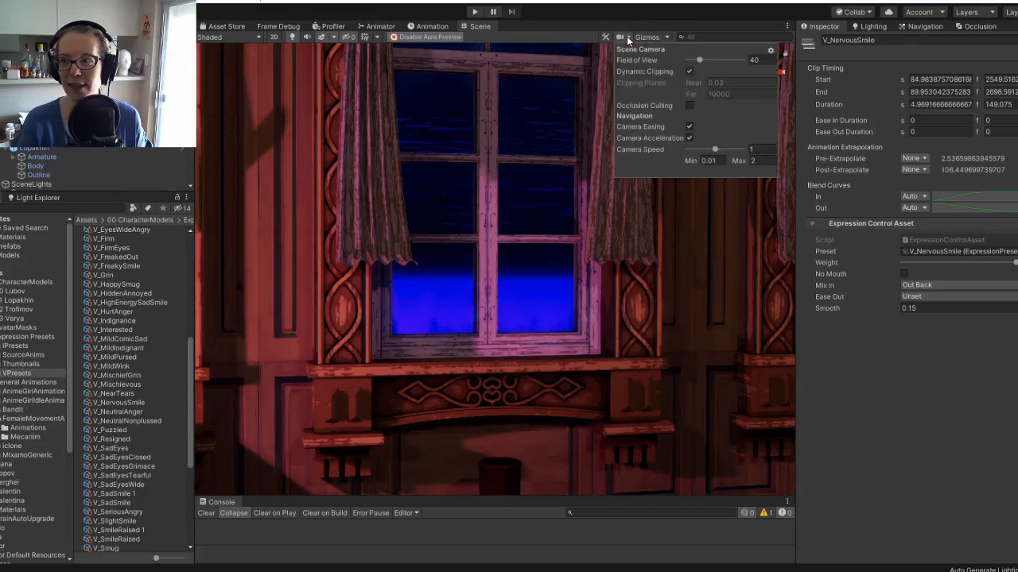
pyautogui.click(752, 59)
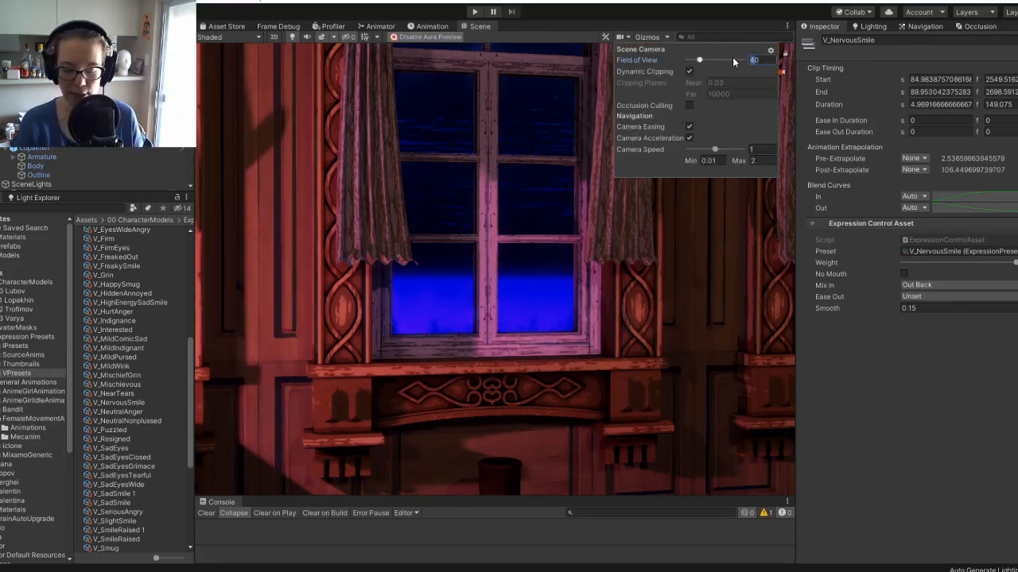
pyautogui.write('90')
pyautogui.click(550, 116)
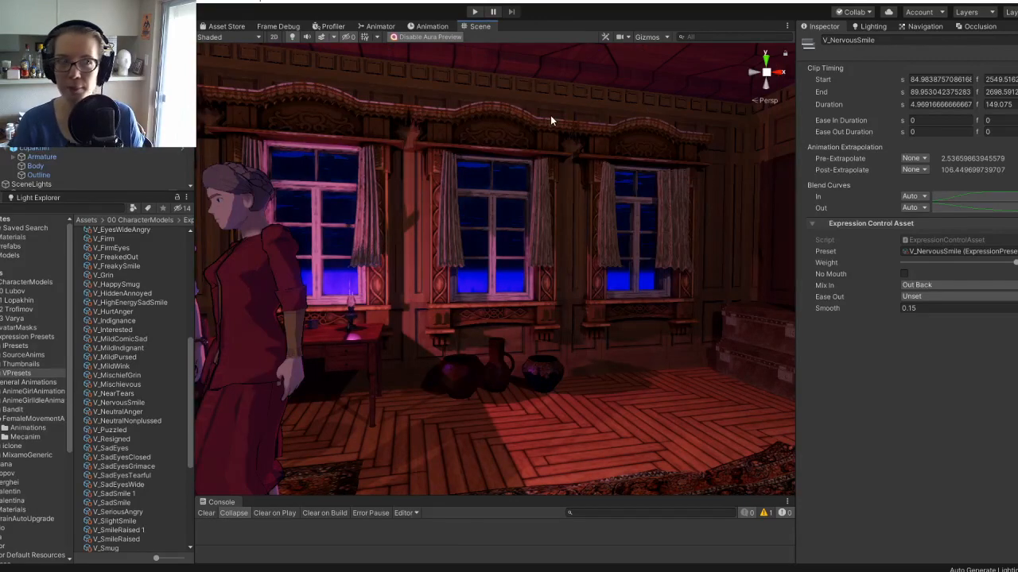
# Examine both characters and Lopakhin's face up close with the scene camera's 90 field of view.
pyautogui.moveTo(550, 116); pyautogui.dragTo(421, 116, button='right')
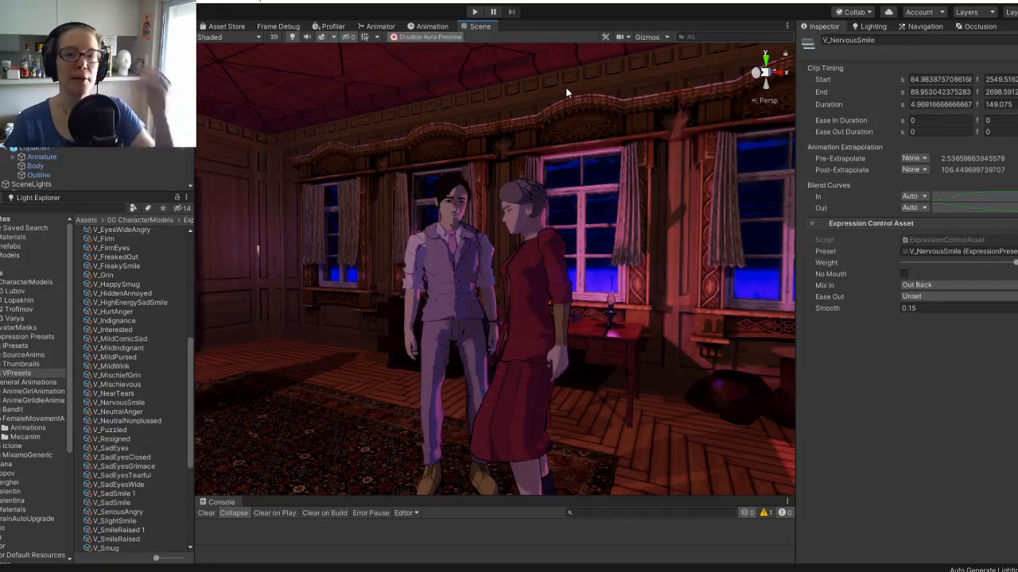
pyautogui.moveTo(534, 149); pyautogui.dragTo(523, 259, button='right')
pyautogui.press('w')
pyautogui.moveTo(523, 259)
pyautogui.keyDown('alt'); pyautogui.mouseDown()
pyautogui.moveTo(525, 268)
pyautogui.moveTo(511, 257)
pyautogui.mouseUp(); pyautogui.keyUp('alt')
pyautogui.keyDown('alt'); pyautogui.moveTo(511, 257); pyautogui.dragTo(501, 258, button='right'); pyautogui.keyUp('alt')
pyautogui.moveTo(429, 284); pyautogui.dragTo(435, 281, button='right')
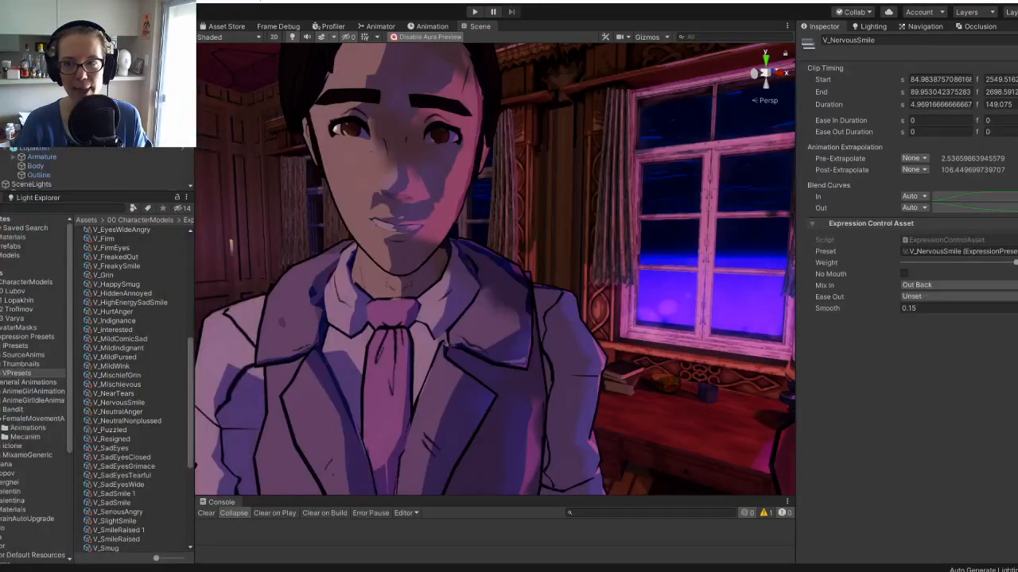
# Lower the scene camera's field of view to about 45 and reframe both characters.
pyautogui.click(624, 37)
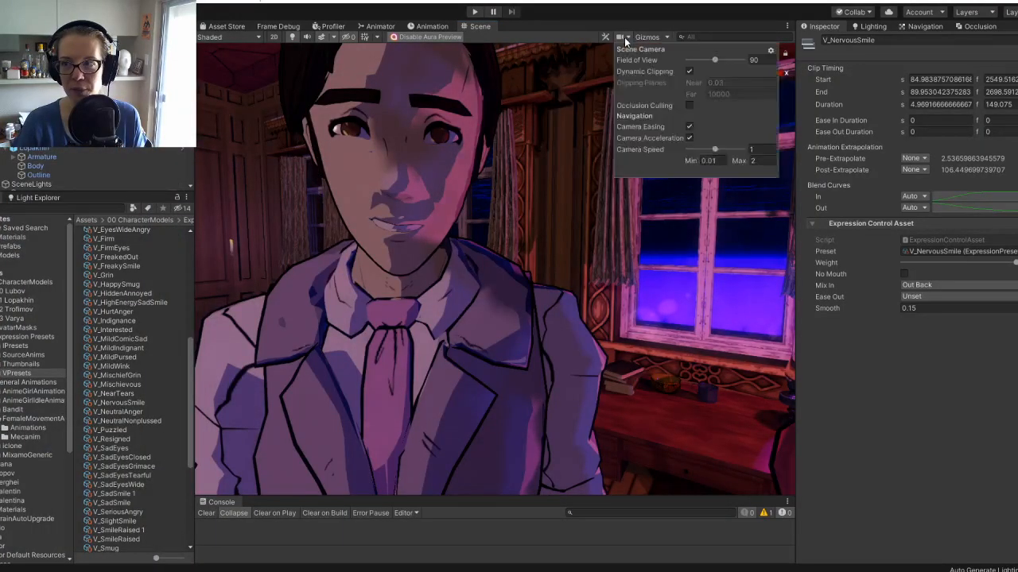
pyautogui.moveTo(712, 61); pyautogui.dragTo(702, 62)
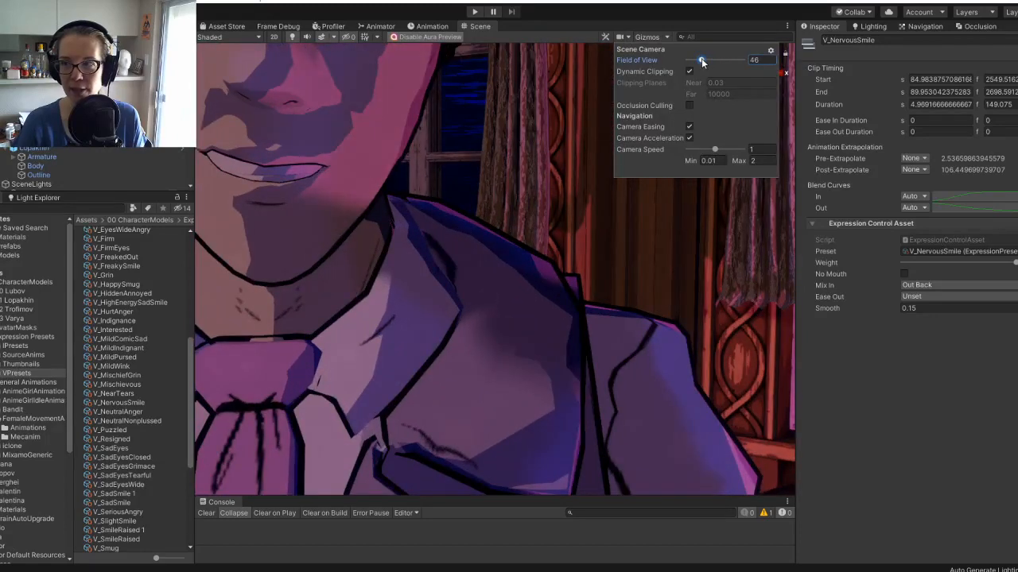
pyautogui.scroll(-5, 578, 203)
pyautogui.keyDown('alt'); pyautogui.moveTo(578, 203); pyautogui.dragTo(561, 215); pyautogui.keyUp('alt')
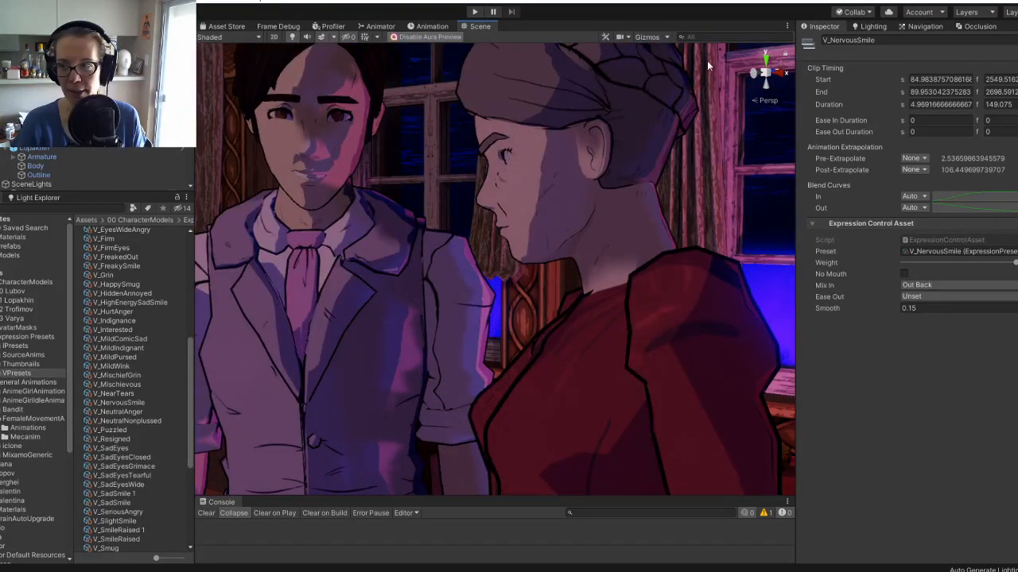
# Set the scene camera's field of view to 90 and orbit around the two characters.
pyautogui.click(626, 38)
pyautogui.click(753, 61)
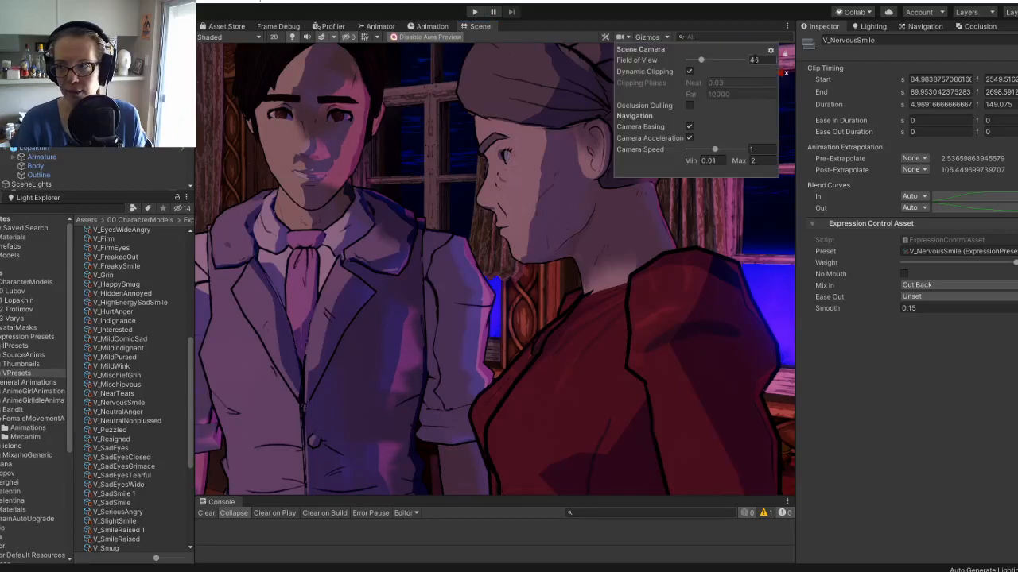
pyautogui.write('90')
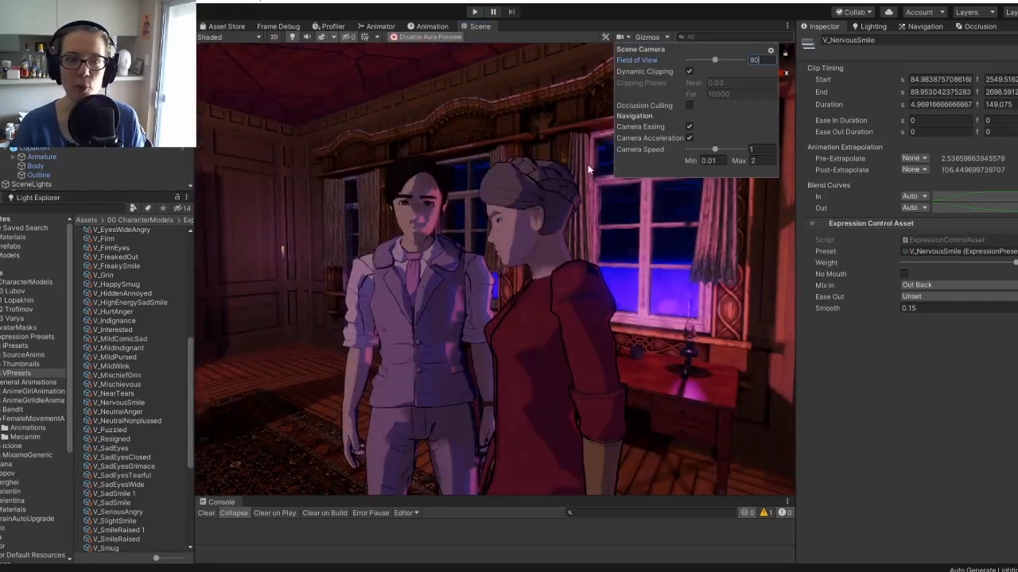
pyautogui.click(435, 218)
pyautogui.keyDown('alt'); pyautogui.moveTo(435, 220); pyautogui.dragTo(503, 225); pyautogui.keyUp('alt')
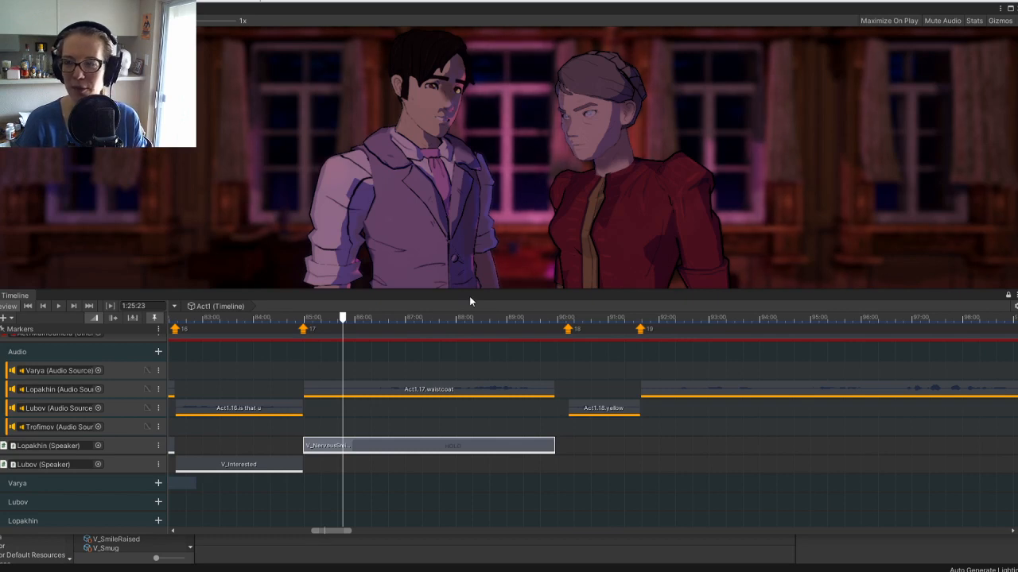
# Adjust the split between game view and timeline, move the playhead to marker 18, and frame both characters in the scene.
pyautogui.moveTo(470, 291); pyautogui.dragTo(465, 319)
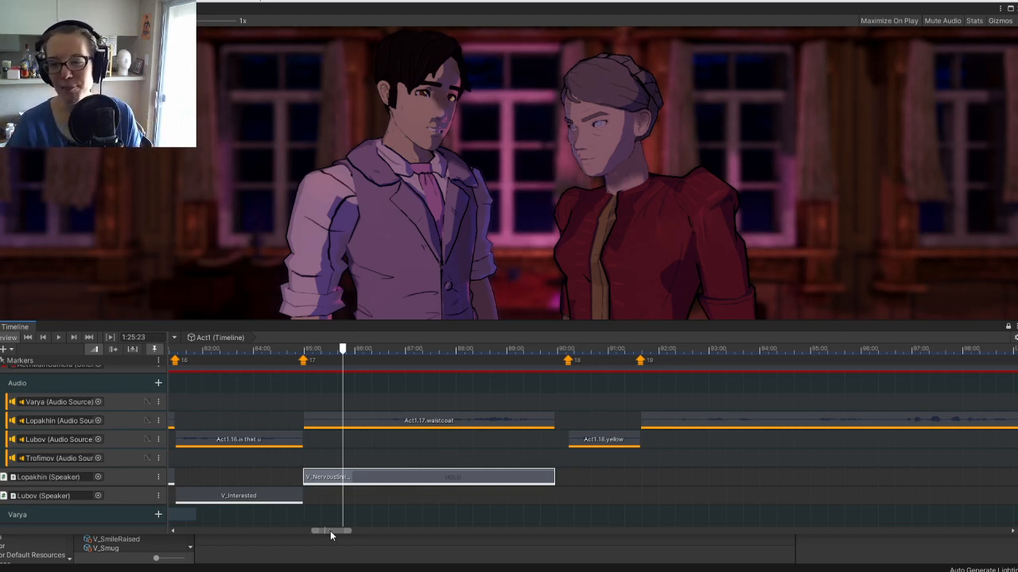
pyautogui.moveTo(406, 322); pyautogui.dragTo(406, 299)
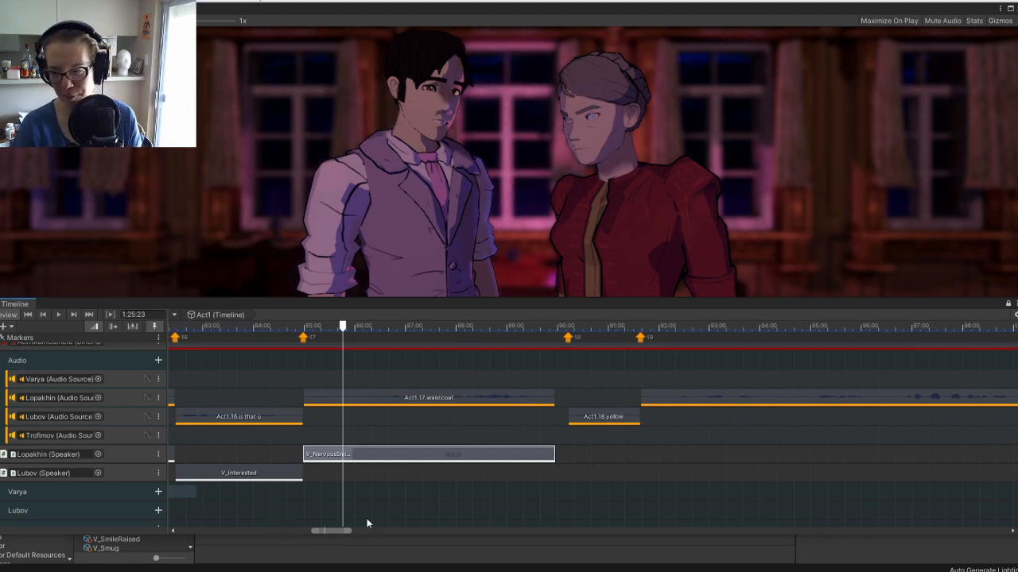
pyautogui.click(347, 327)
pyautogui.moveTo(347, 327); pyautogui.dragTo(567, 347)
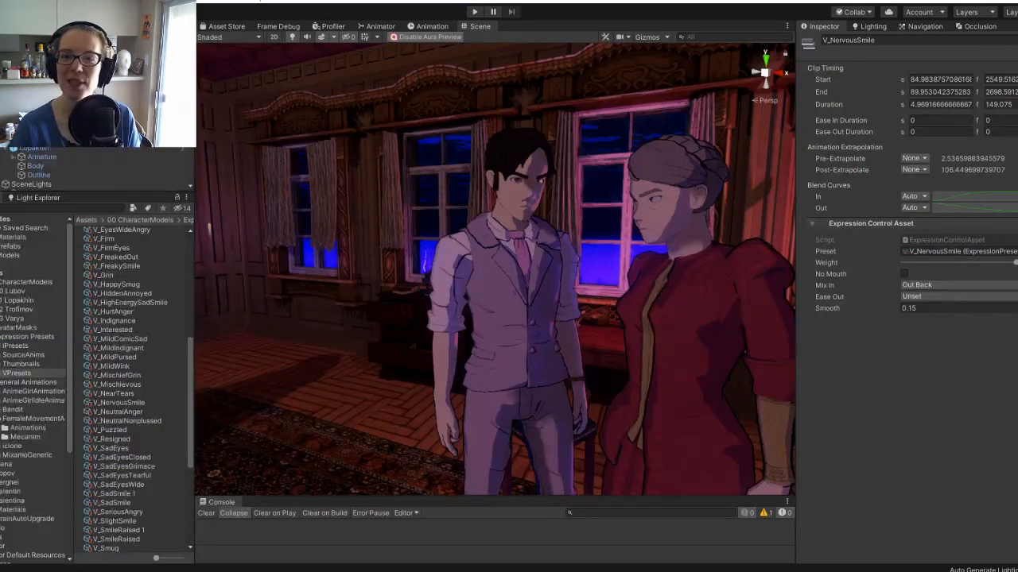
pyautogui.keyDown('alt'); pyautogui.moveTo(278, 238); pyautogui.dragTo(409, 199); pyautogui.keyUp('alt')
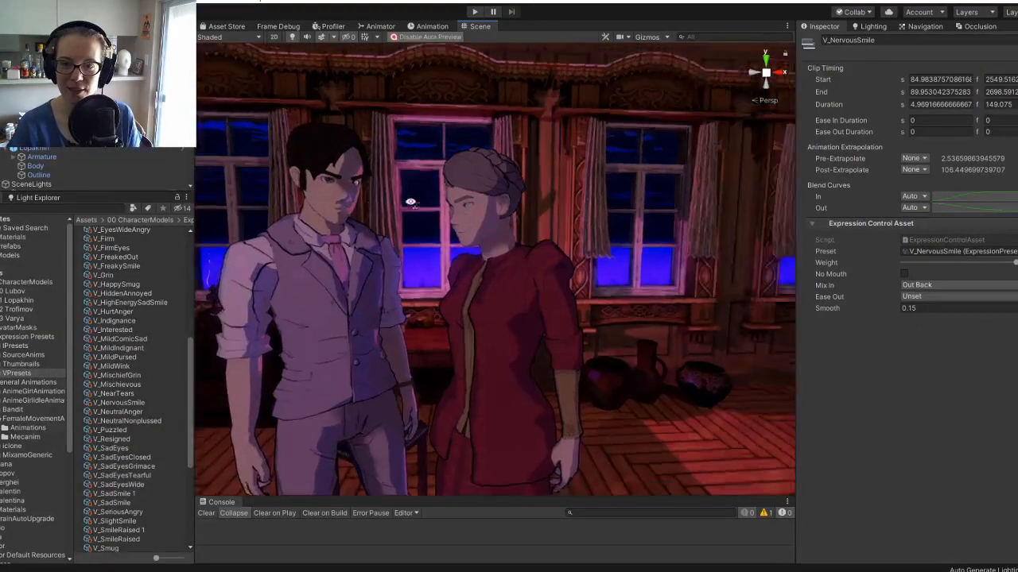
pyautogui.keyDown('alt'); pyautogui.moveTo(409, 200); pyautogui.dragTo(434, 216, button='right'); pyautogui.keyUp('alt')
pyautogui.moveTo(434, 216)
pyautogui.keyDown('alt'); pyautogui.mouseDown()
pyautogui.moveTo(448, 230)
pyautogui.moveTo(451, 221)
pyautogui.mouseUp(); pyautogui.keyUp('alt')
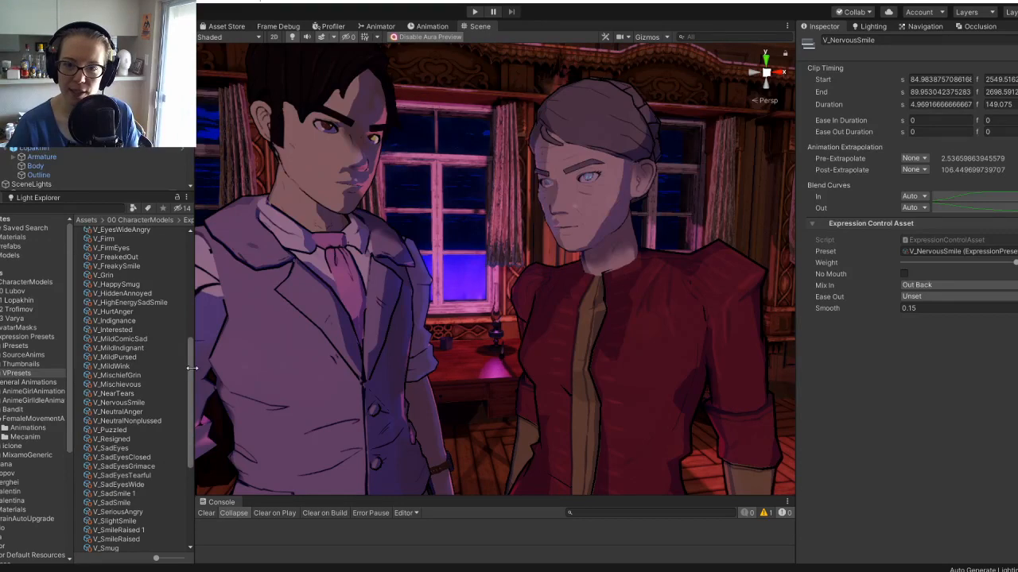
# Add Old to the ignore list of the V_ComicNonplussed preset and apply the preset to Lubov.
pyautogui.moveTo(189, 373); pyautogui.dragTo(178, 284)
pyautogui.click(127, 334)
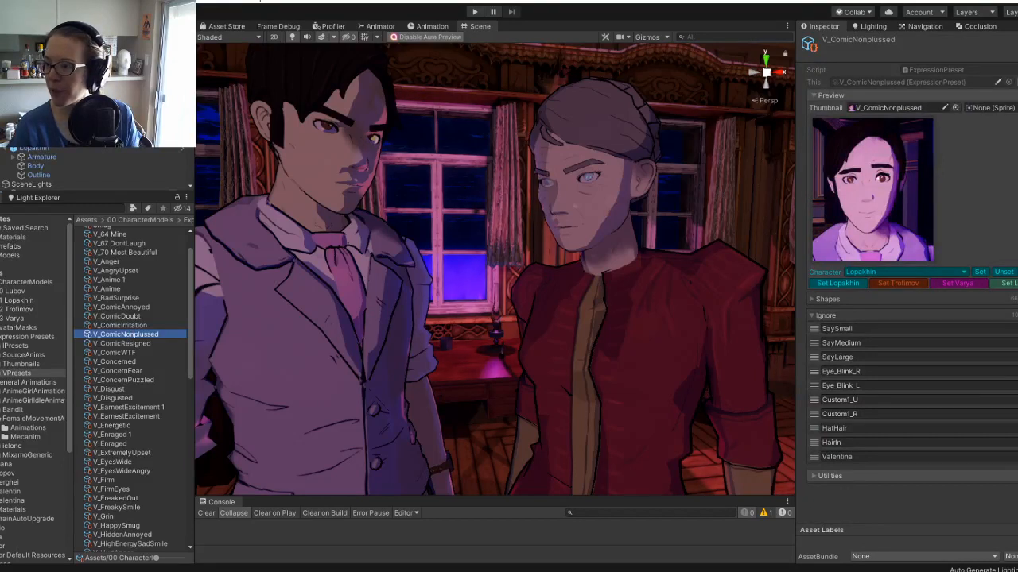
pyautogui.click(1015, 476)
pyautogui.click(869, 471)
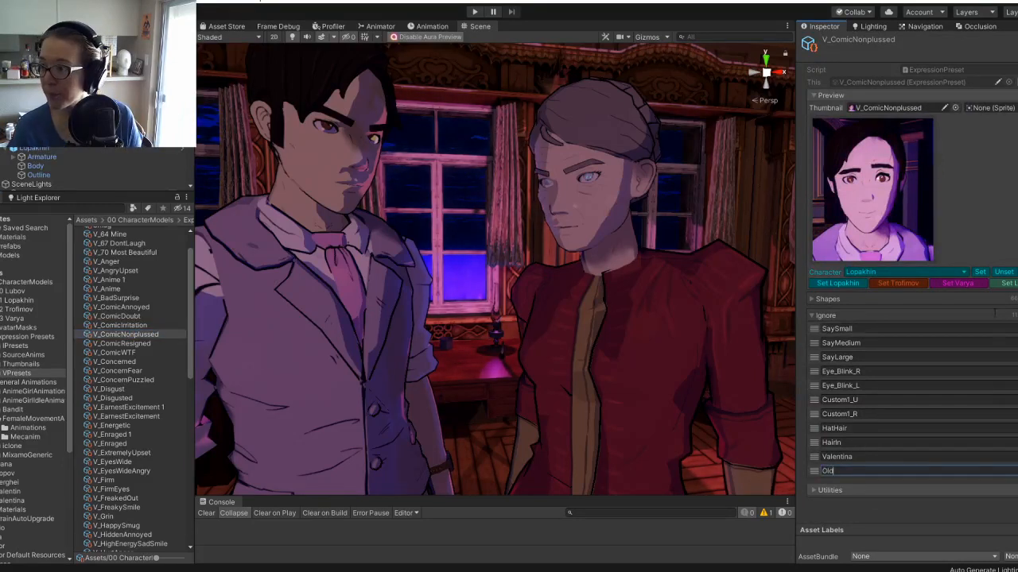
pyautogui.click(1005, 286)
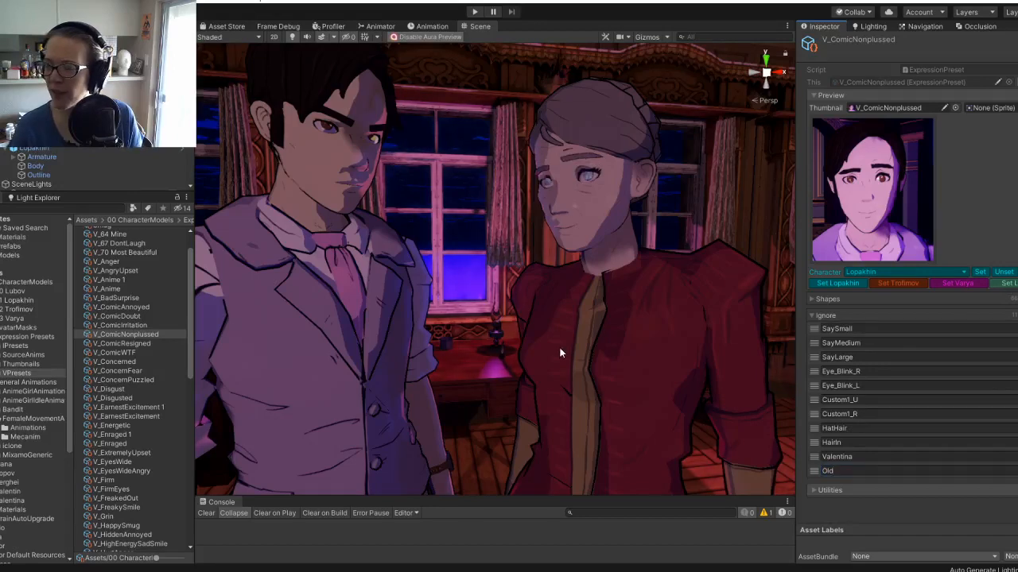
# Place V_ComicNonplussed on the Lubov (Speaker) track at marker 18 under Act1.18.yellow and scrub into the clip.
pyautogui.moveTo(566, 350); pyautogui.dragTo(602, 321, button='right')
pyautogui.press('w')
pyautogui.scroll(-3, 598, 318)
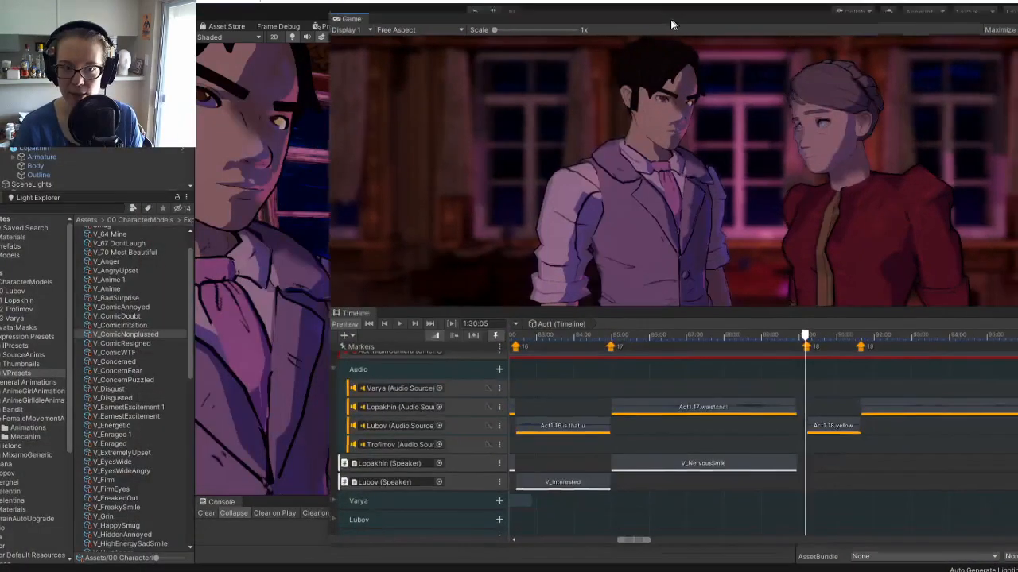
pyautogui.moveTo(671, 20); pyautogui.dragTo(678, 34)
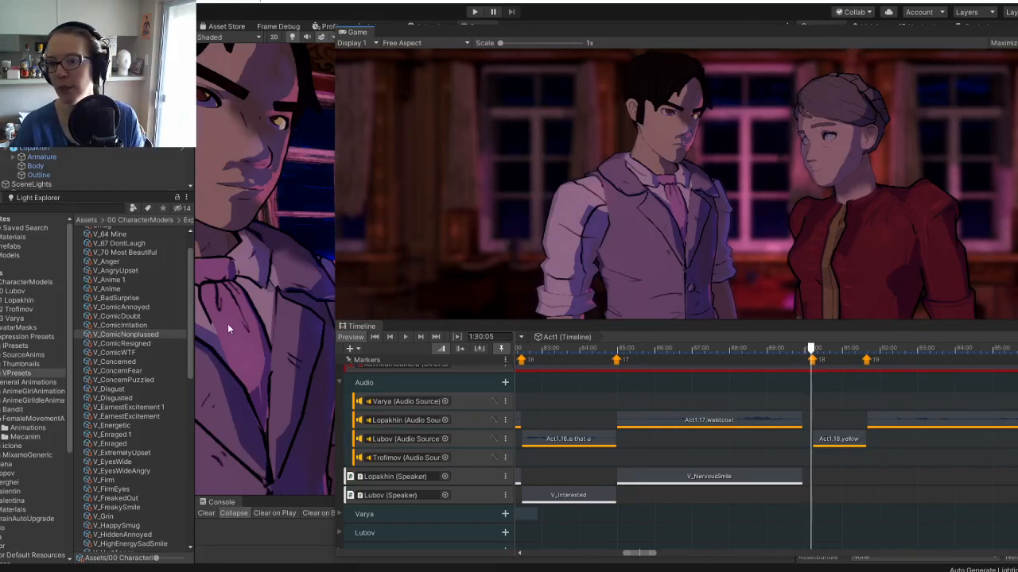
pyautogui.moveTo(114, 336); pyautogui.dragTo(865, 504)
pyautogui.click(833, 352)
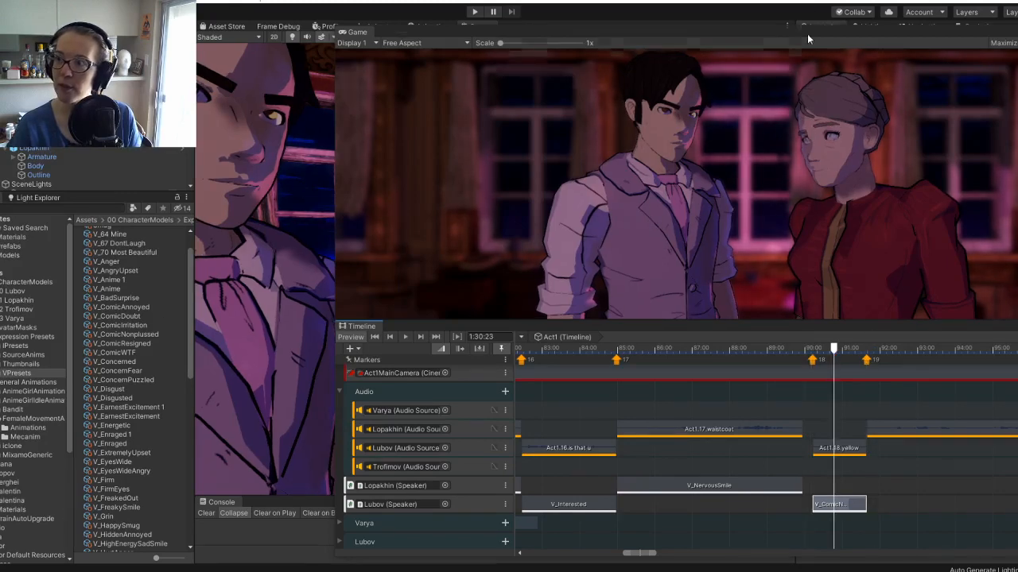
# Reduce the weight of the V_ComicNonplussed clip and try its No Mouth option while watching Lubov's face.
pyautogui.moveTo(807, 34); pyautogui.dragTo(0, 115)
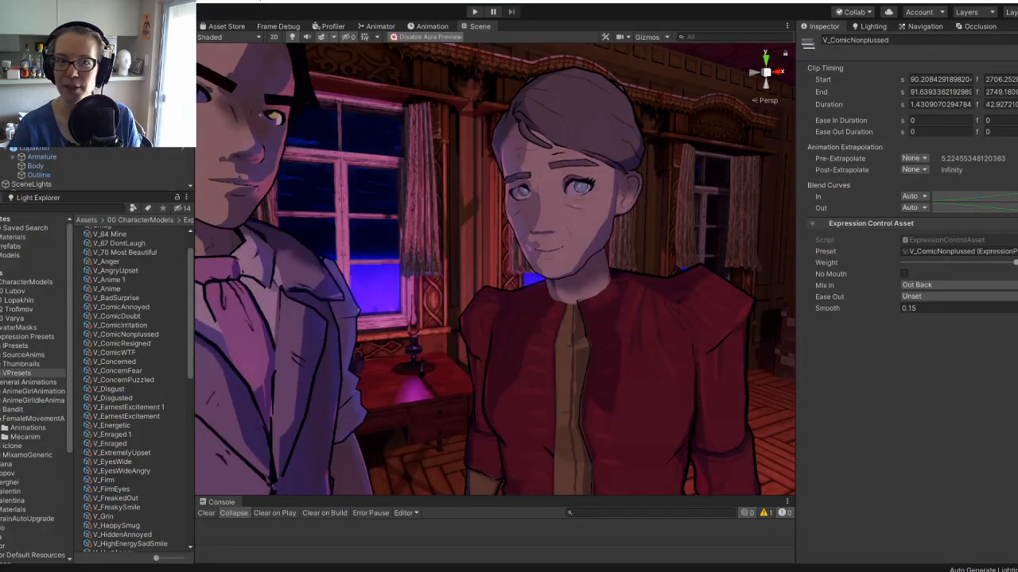
pyautogui.click(985, 263)
pyautogui.moveTo(986, 263); pyautogui.dragTo(962, 271)
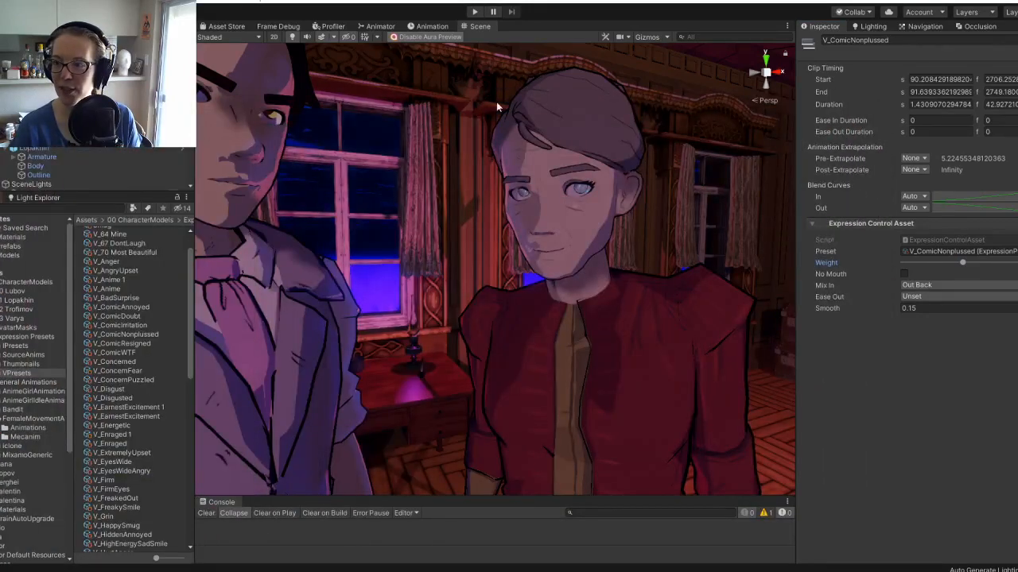
pyautogui.click(904, 274)
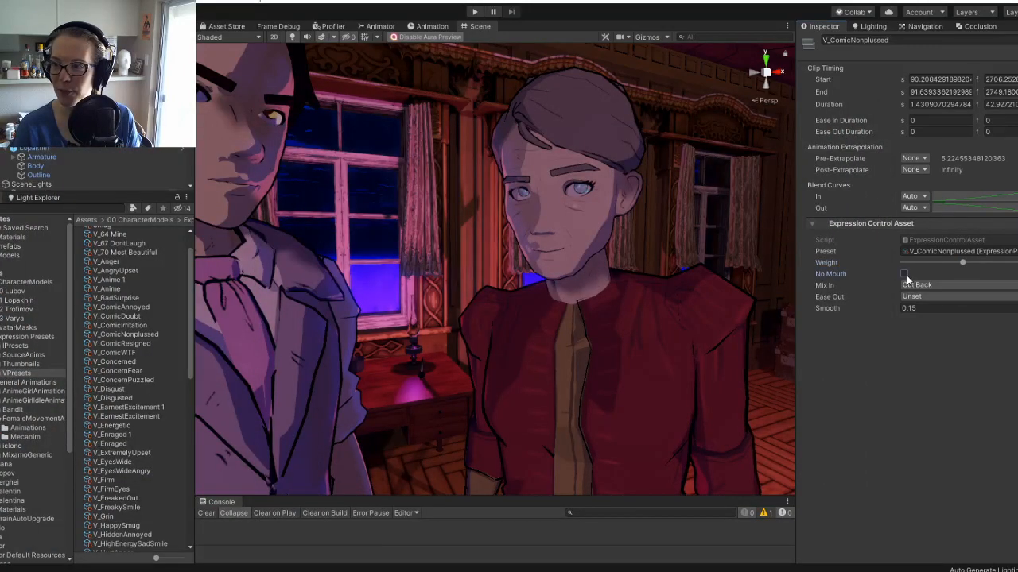
pyautogui.moveTo(962, 262); pyautogui.dragTo(993, 265)
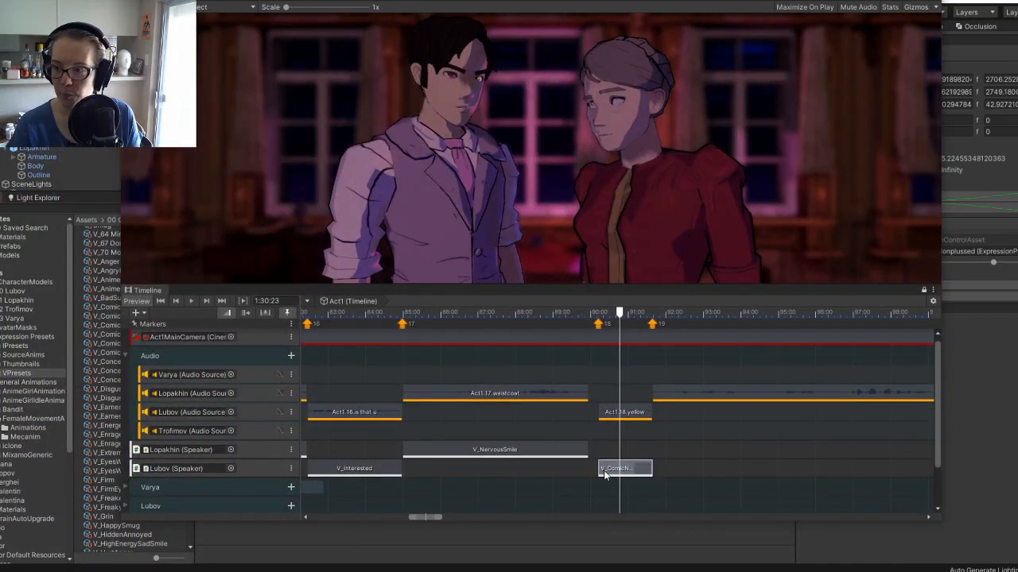
# Fill the speaker track gaps by extending V_UnhappyNeutralBrowsUp to marker 17, V_Interested to marker 18 and V_NervousSmile to marker 19.
pyautogui.click(482, 315)
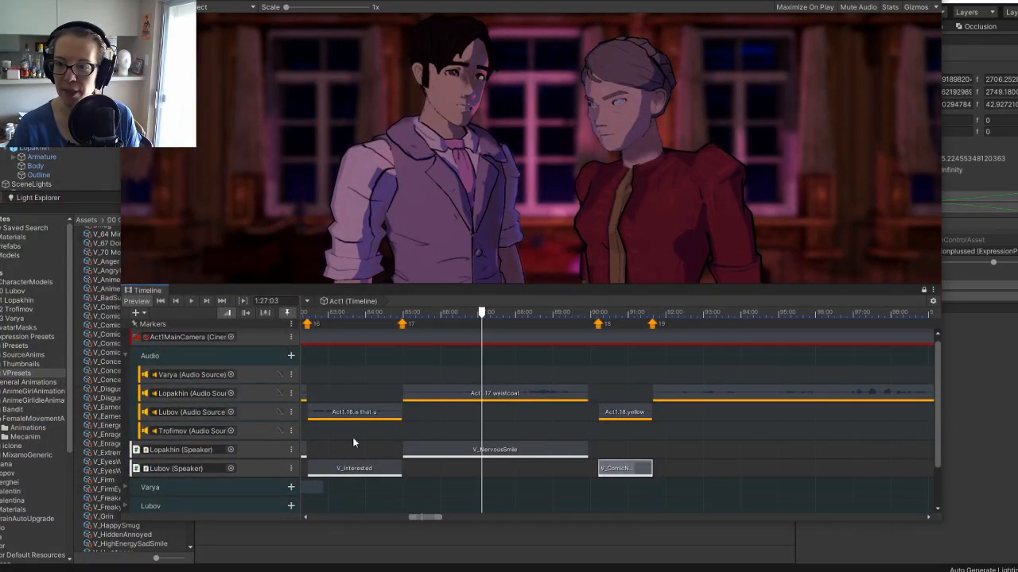
pyautogui.moveTo(347, 435); pyautogui.dragTo(539, 425, button='middle')
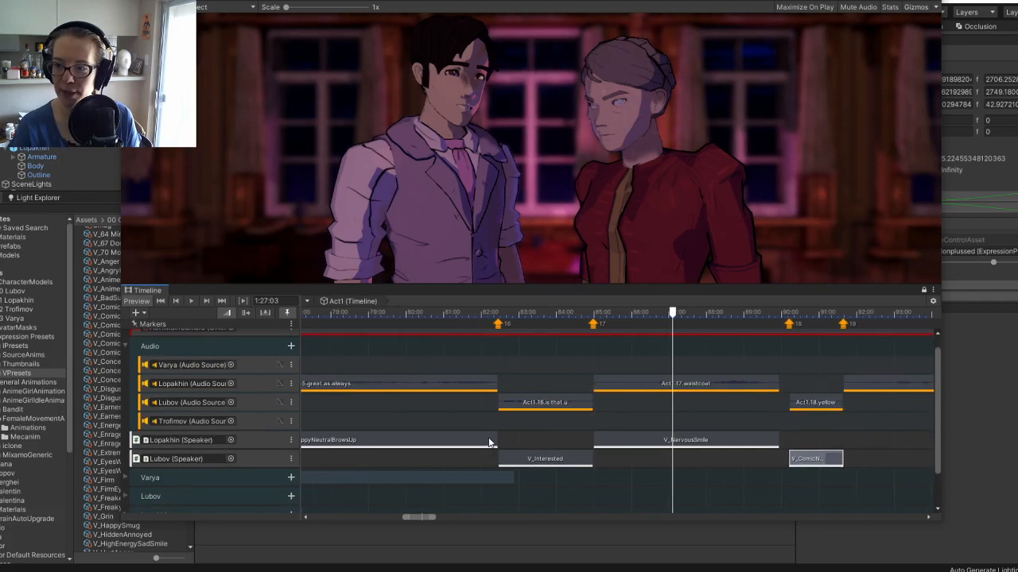
pyautogui.moveTo(493, 439); pyautogui.dragTo(843, 444)
pyautogui.moveTo(580, 428); pyautogui.dragTo(852, 421, button='middle')
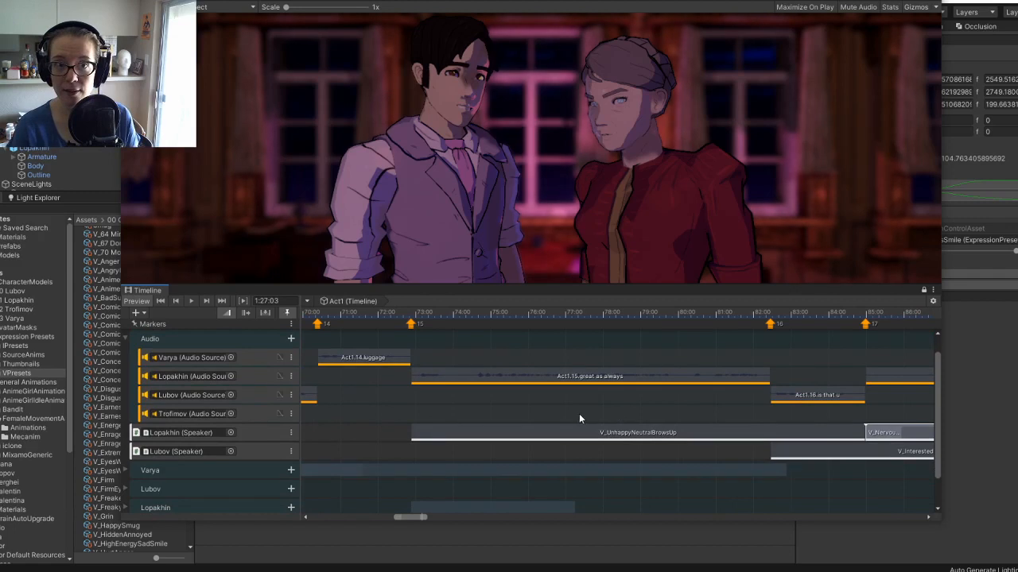
pyautogui.moveTo(579, 416); pyautogui.dragTo(642, 414, button='middle')
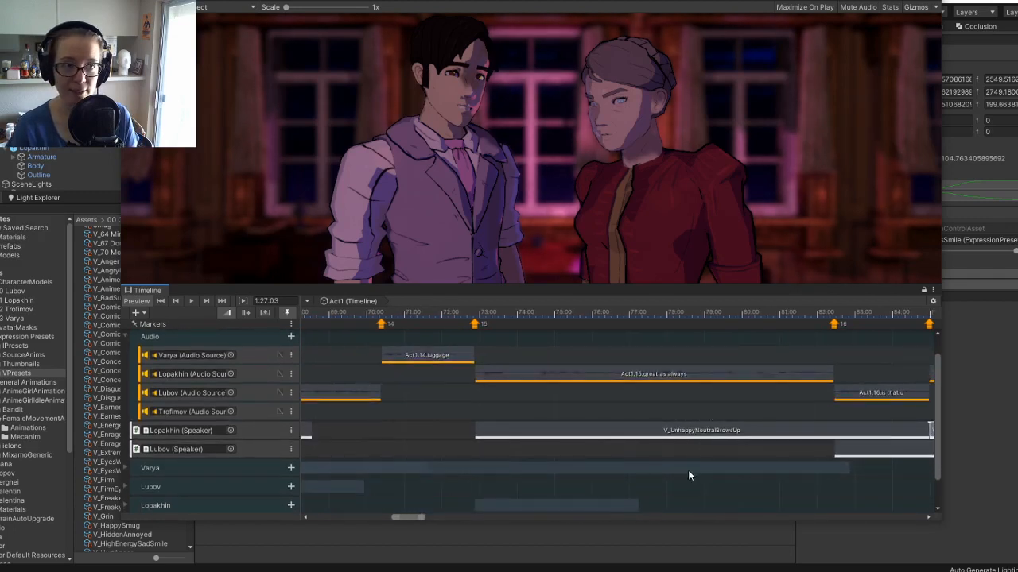
# Extend the end of V_UnhappyNeutralBrowsUp slightly past marker 17 so it blends into V_NervousSmile.
pyautogui.moveTo(795, 461); pyautogui.dragTo(507, 459, button='middle')
pyautogui.moveTo(471, 400); pyautogui.dragTo(380, 399, button='middle')
pyautogui.scroll(3, 499, 428)
pyautogui.scroll(1, 498, 427)
pyautogui.click(558, 427)
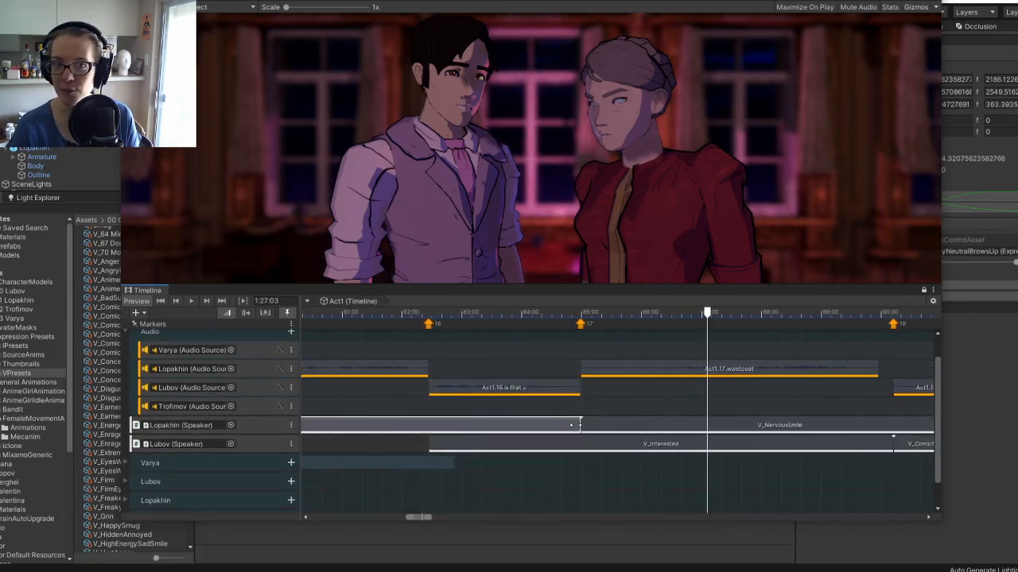
pyautogui.moveTo(579, 425); pyautogui.dragTo(579, 425)
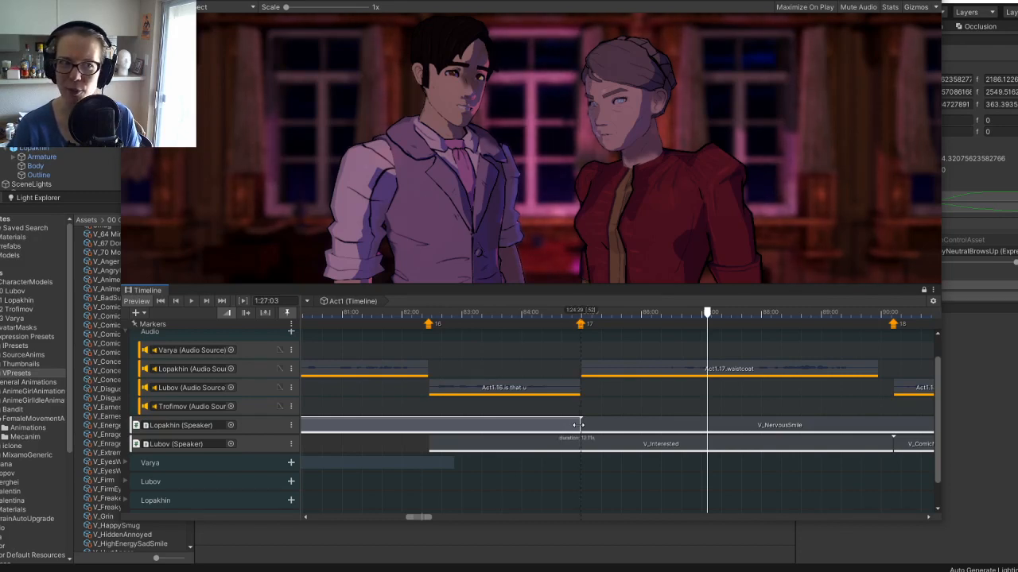
pyautogui.moveTo(579, 425); pyautogui.dragTo(597, 426)
# Extend the end of V_Interested over the start of V_ComicNonplussed to create a blend at marker 18.
pyautogui.moveTo(637, 412); pyautogui.dragTo(393, 408, button='middle')
pyautogui.click(636, 438)
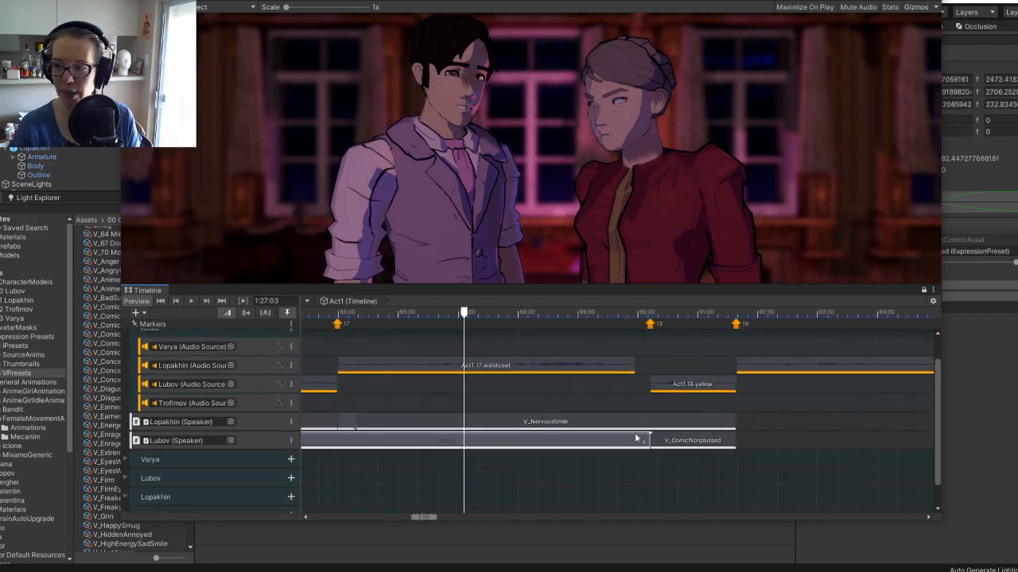
pyautogui.moveTo(649, 438); pyautogui.dragTo(670, 438)
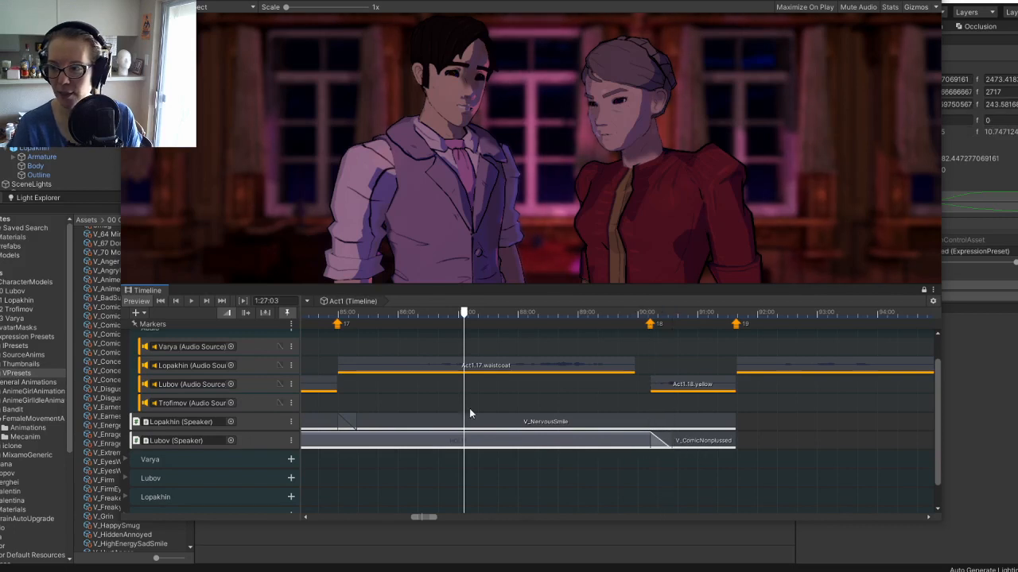
# Play the timeline from just after marker 15 through Act1.18.yellow and review the expression clips and their blends.
pyautogui.moveTo(472, 405); pyautogui.dragTo(693, 406, button='middle')
pyautogui.moveTo(569, 403); pyautogui.dragTo(787, 403, button='middle')
pyautogui.moveTo(475, 407); pyautogui.dragTo(788, 393, button='middle')
pyautogui.click(371, 316)
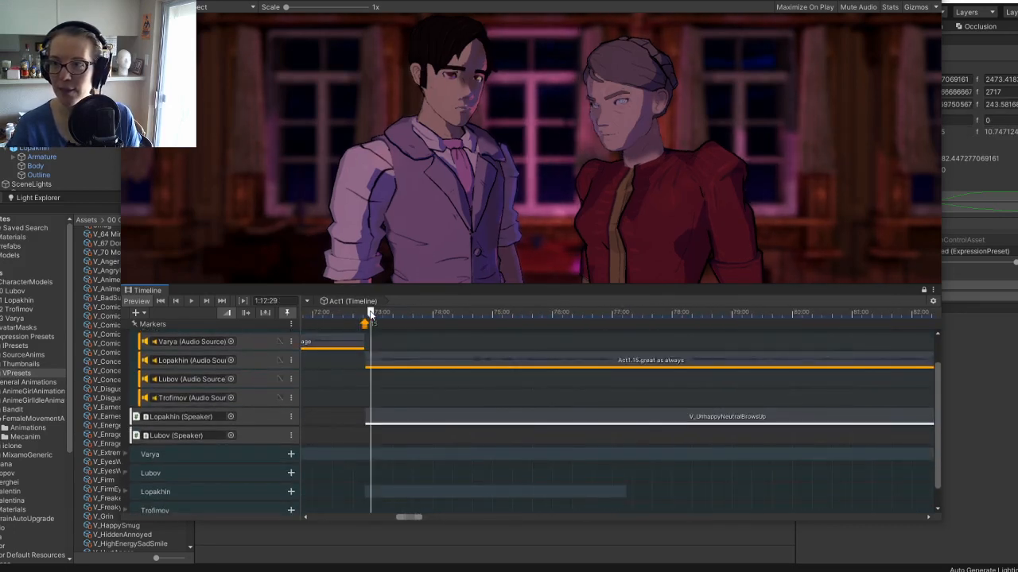
pyautogui.press('space')
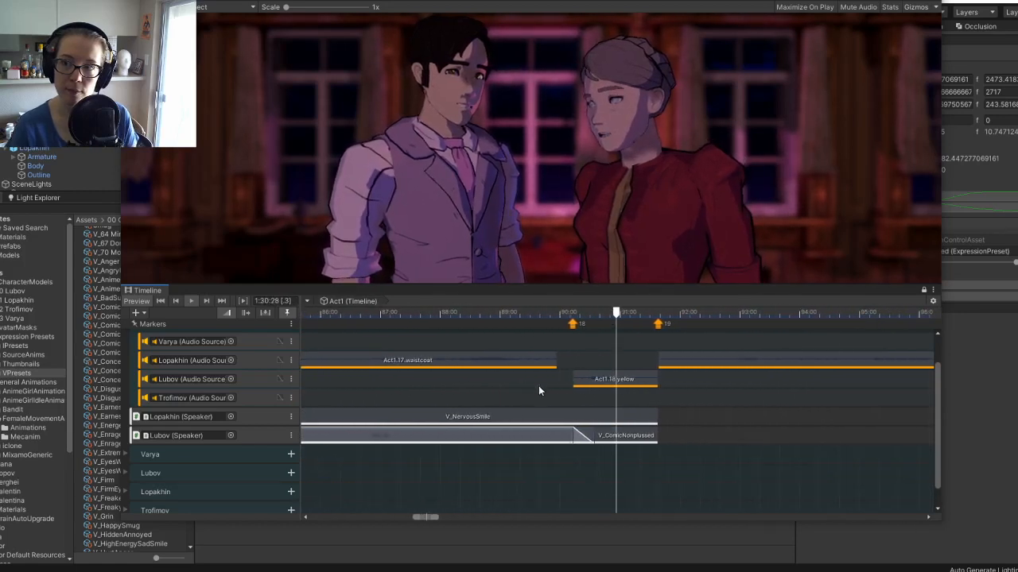
pyautogui.press('space')
pyautogui.moveTo(491, 393)
pyautogui.mouseDown(button='middle')
pyautogui.moveTo(697, 408)
pyautogui.moveTo(640, 402)
pyautogui.mouseUp(button='middle')
pyautogui.moveTo(422, 399)
pyautogui.mouseDown(button='middle')
pyautogui.moveTo(645, 405)
pyautogui.moveTo(624, 398)
pyautogui.mouseUp(button='middle')
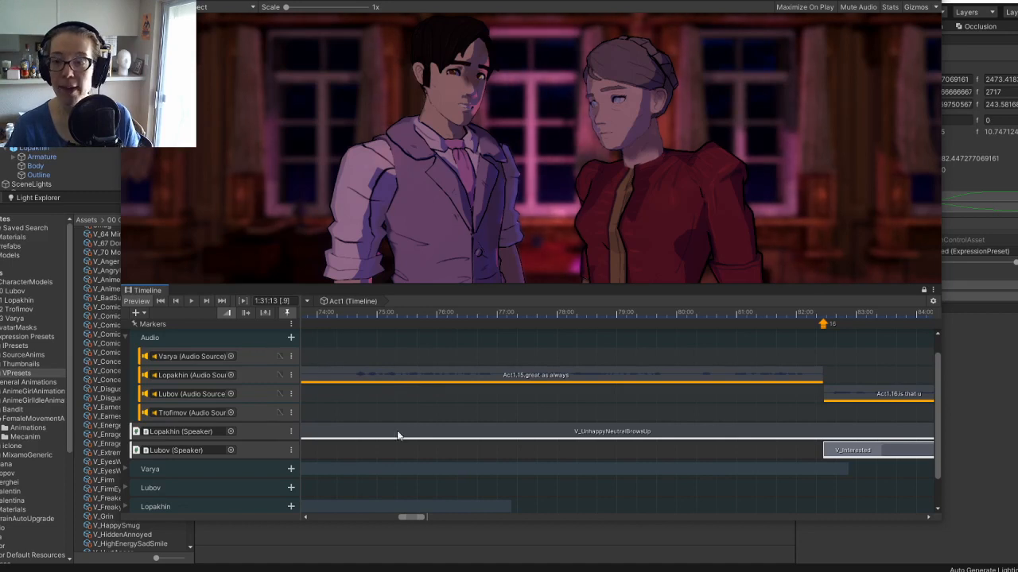
pyautogui.moveTo(883, 410); pyautogui.dragTo(664, 412, button='middle')
pyautogui.moveTo(783, 413); pyautogui.dragTo(527, 426, button='middle')
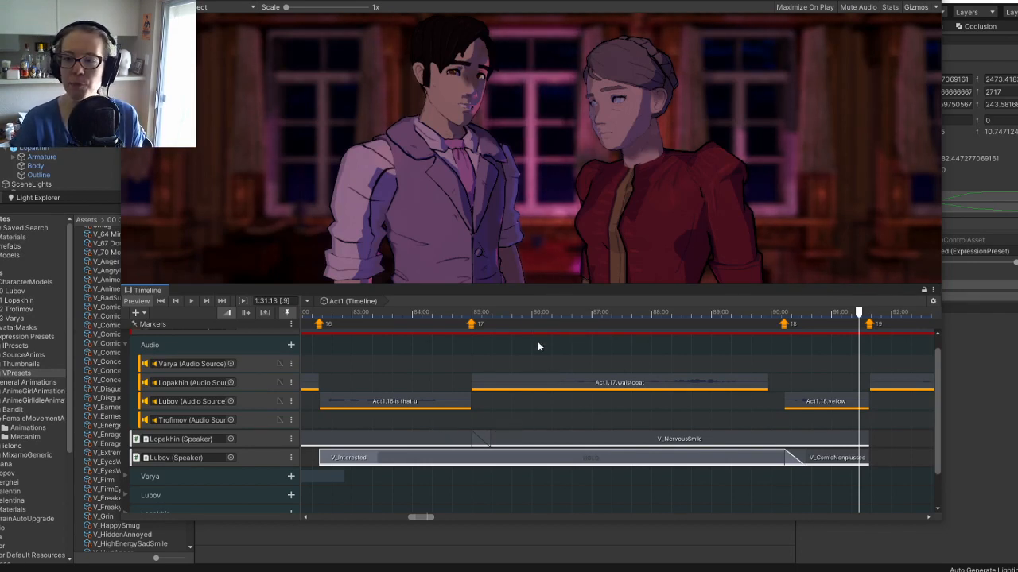
# Examine the V_UnhappyNeutralBrowsUp clip's blend at marker 17 by switching its blend-in curve to Manual, opening the curve, and restoring Auto.
pyautogui.click(495, 312)
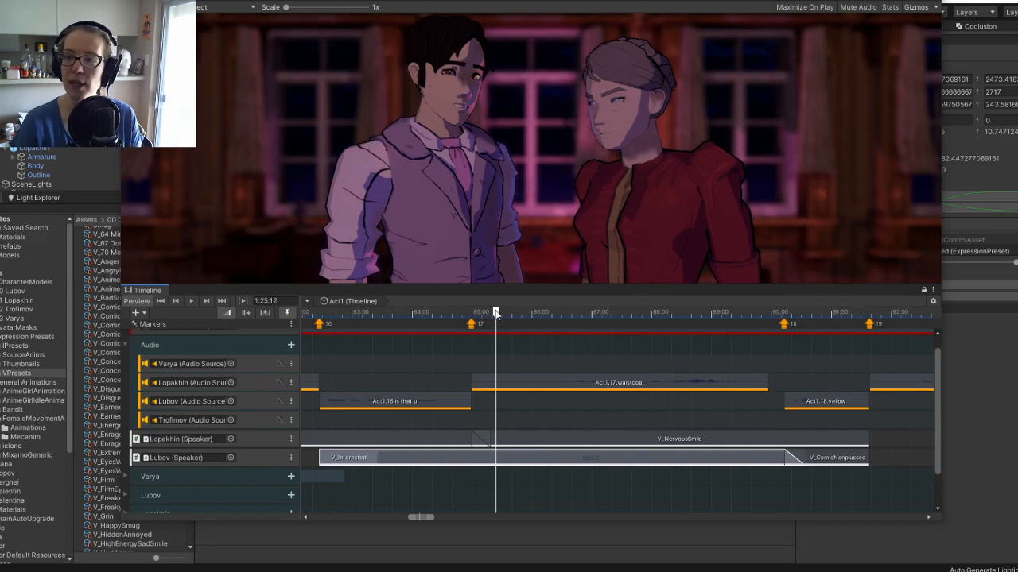
pyautogui.moveTo(458, 313); pyautogui.dragTo(478, 319)
pyautogui.click(454, 446)
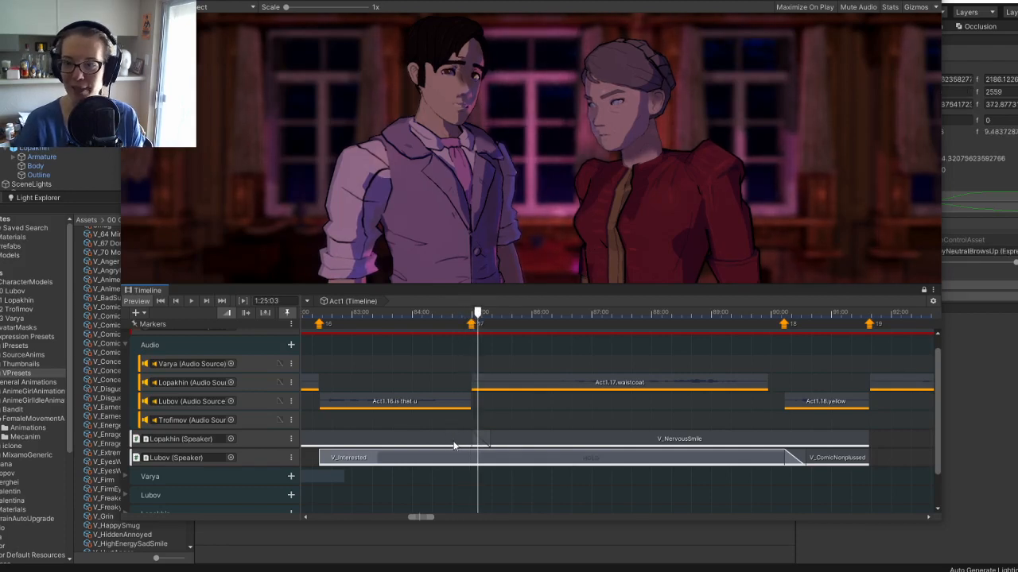
pyautogui.moveTo(700, 0); pyautogui.dragTo(0, 40)
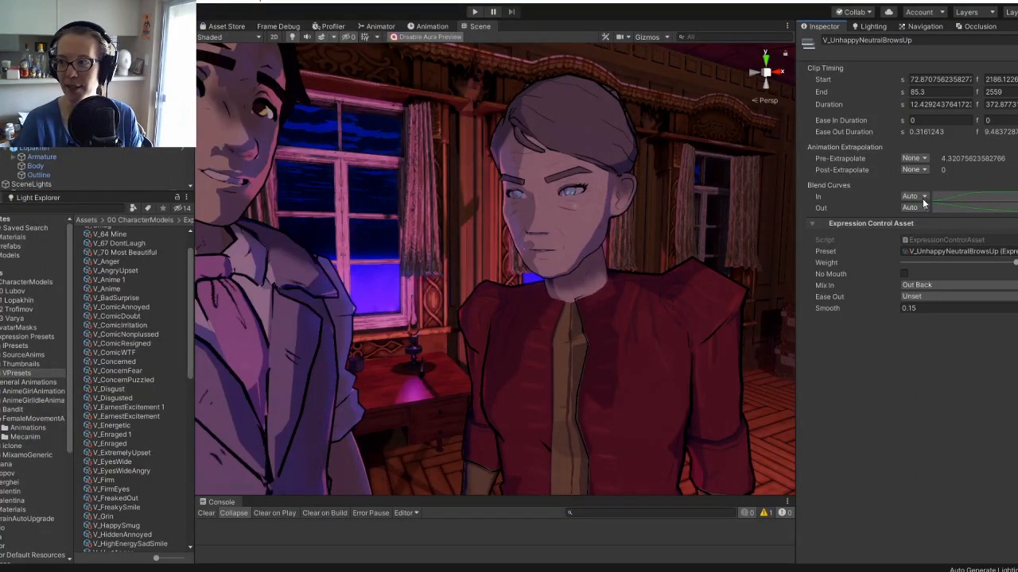
pyautogui.click(921, 199)
pyautogui.click(945, 223)
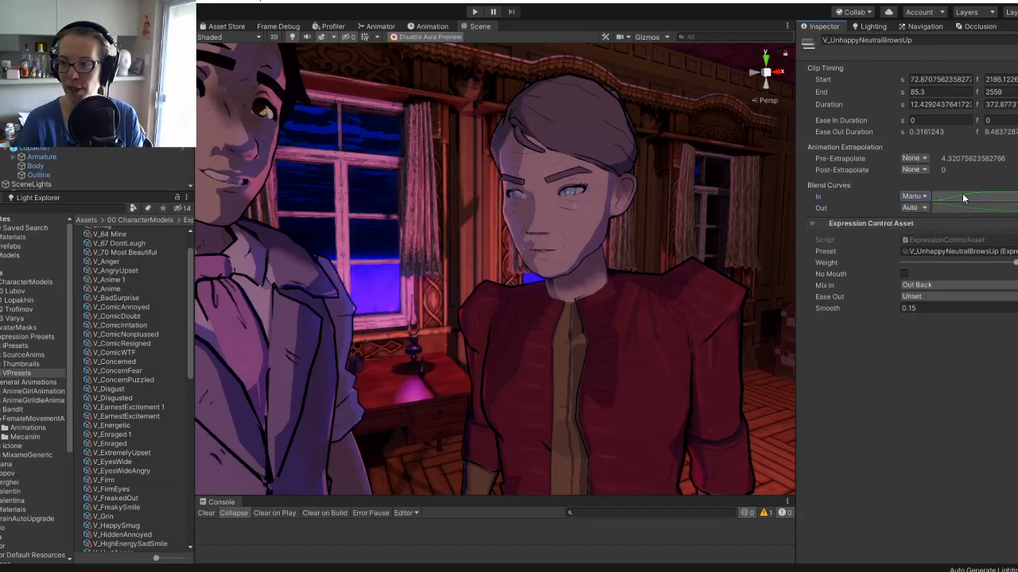
pyautogui.click(962, 195)
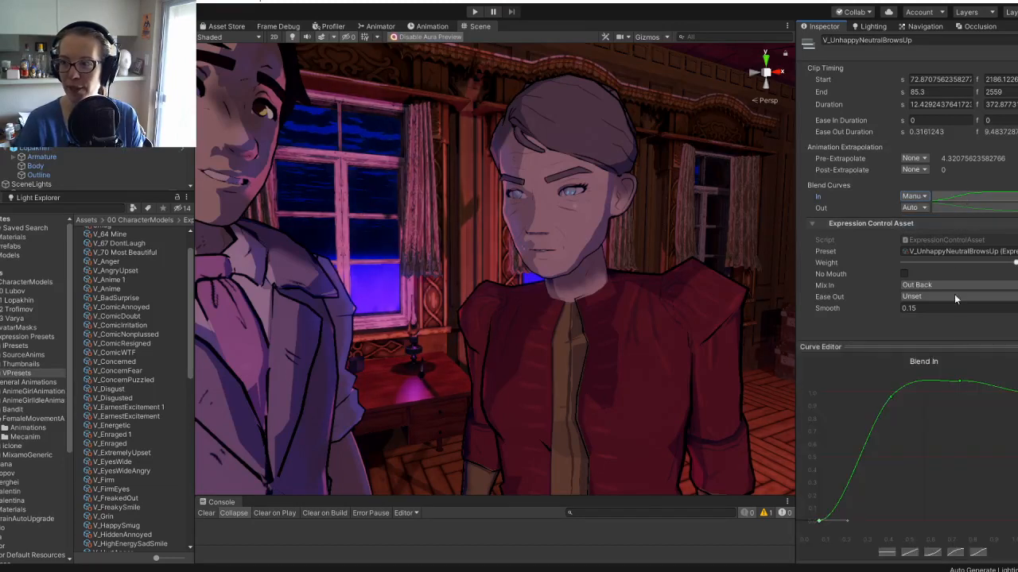
pyautogui.click(923, 196)
pyautogui.click(919, 209)
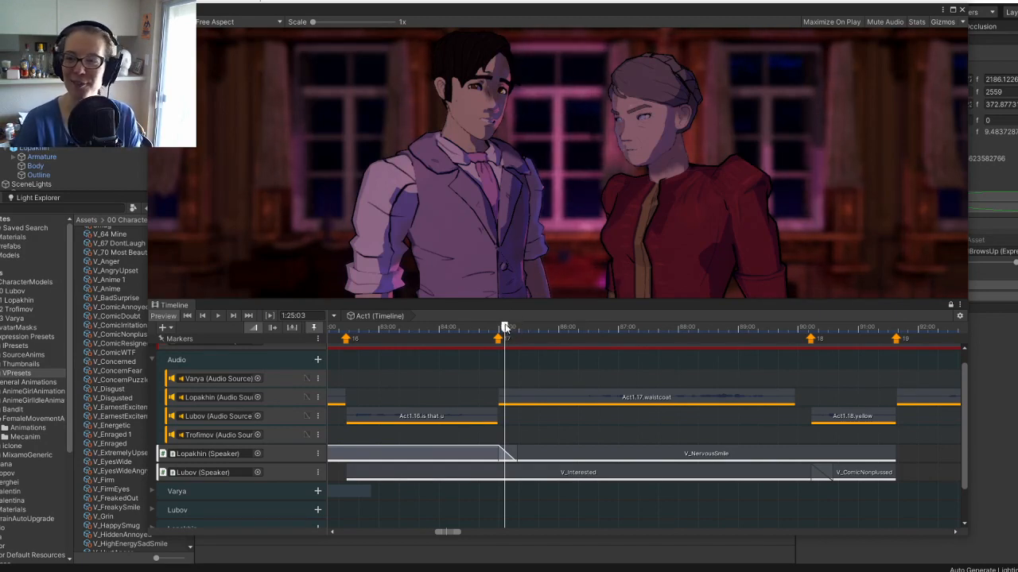
# At 1:24:01, replace the V_Interested clip's preset on the Lubov speaker track with V_ComicDoubt and reduce its weight.
pyautogui.moveTo(507, 332); pyautogui.dragTo(440, 342)
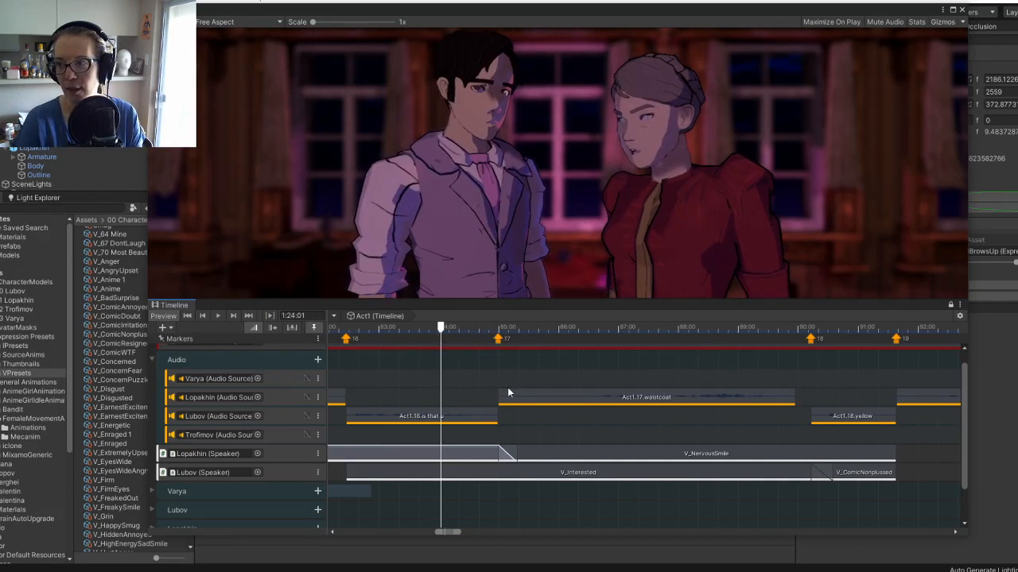
pyautogui.click(543, 470)
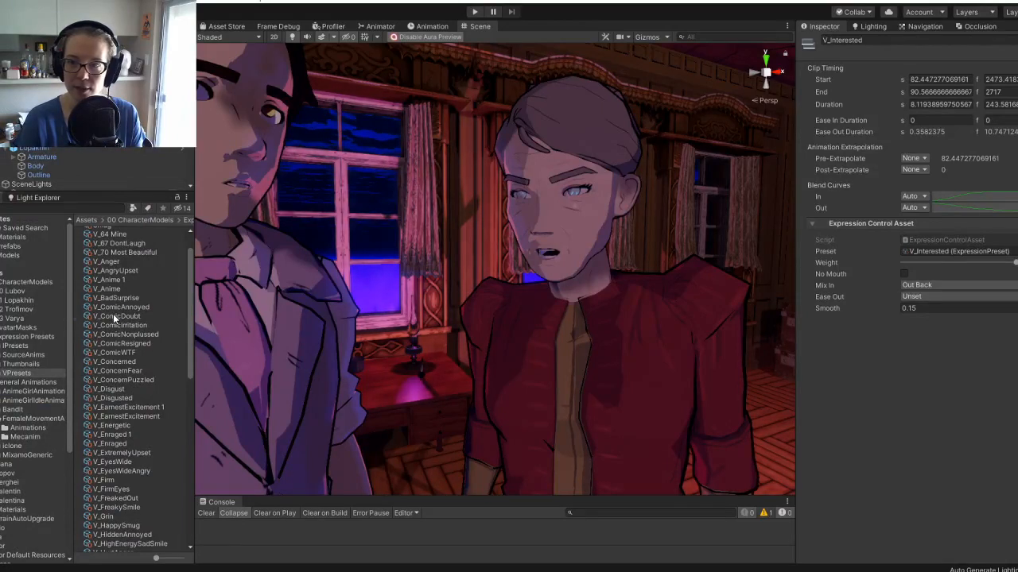
pyautogui.moveTo(113, 314); pyautogui.dragTo(941, 250)
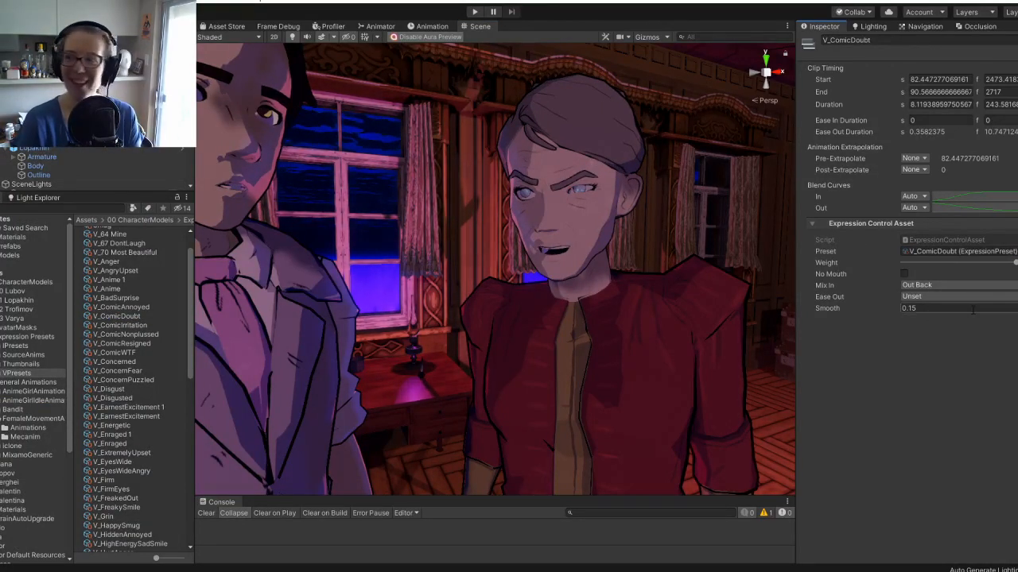
pyautogui.click(974, 264)
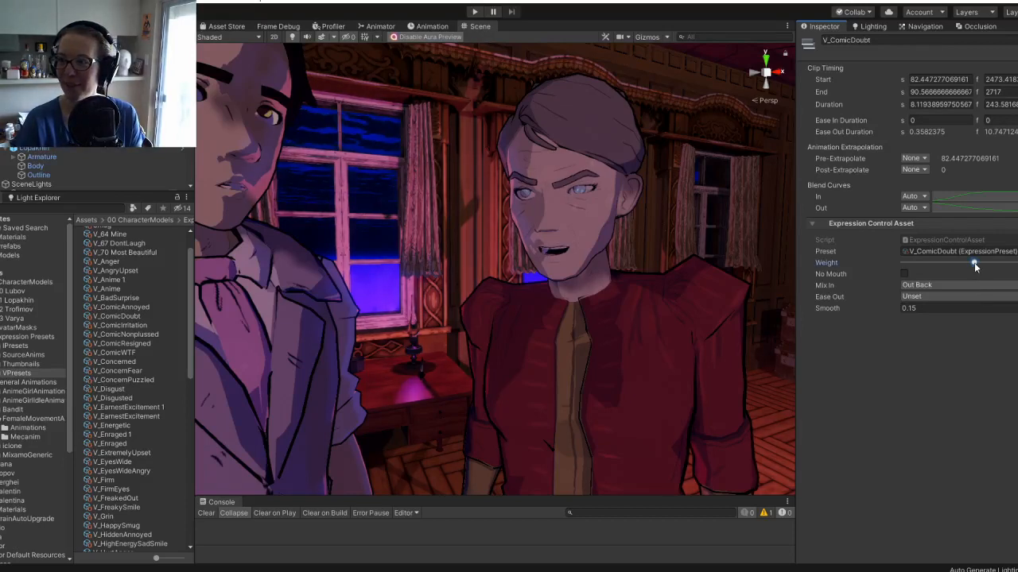
pyautogui.moveTo(974, 263)
pyautogui.mouseDown()
pyautogui.moveTo(955, 265)
pyautogui.moveTo(978, 265)
pyautogui.mouseUp()
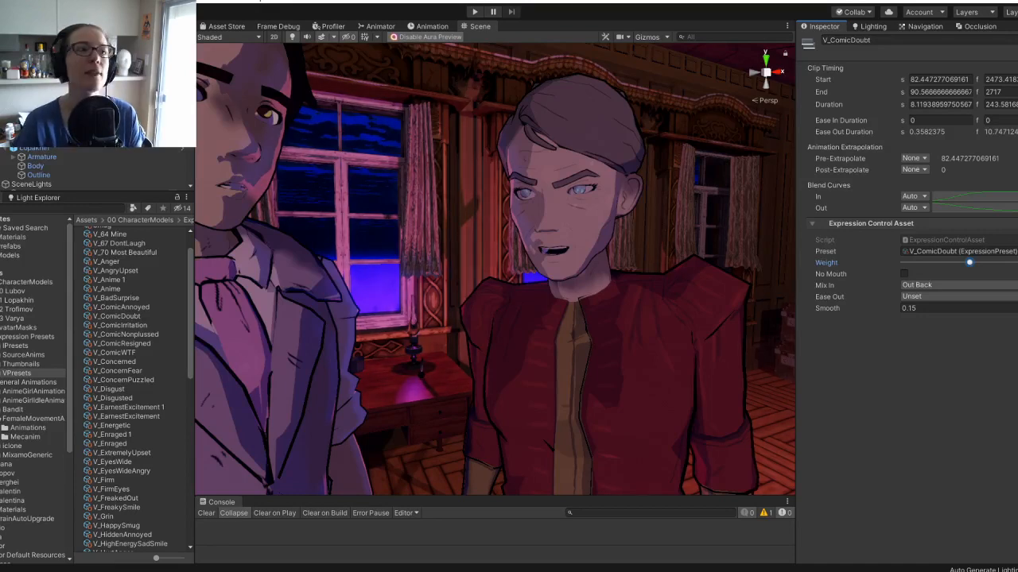
# Play the timeline from just before marker 16 to just past marker 17 and fine-tune the V_ComicDoubt clip's weight against the preview.
pyautogui.moveTo(0, 119); pyautogui.dragTo(407, 0)
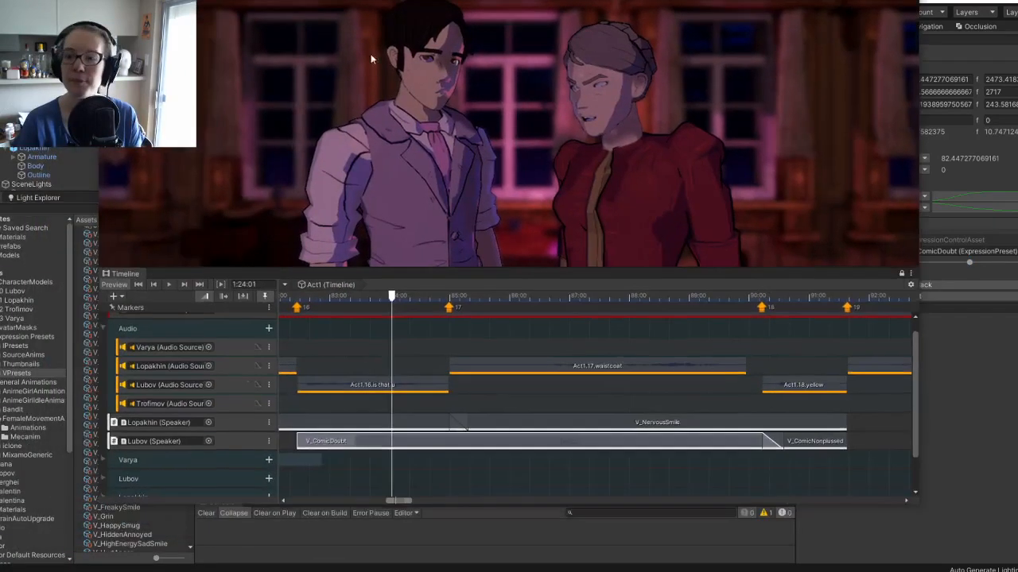
pyautogui.click(281, 298)
pyautogui.press('space')
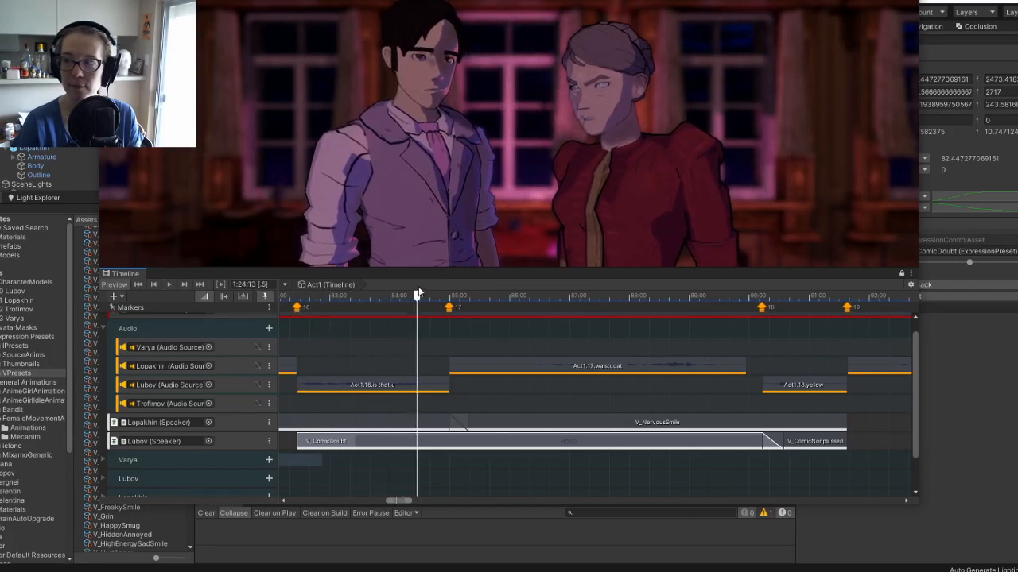
pyautogui.moveTo(972, 263)
pyautogui.mouseDown()
pyautogui.moveTo(1000, 263)
pyautogui.moveTo(969, 264)
pyautogui.mouseUp()
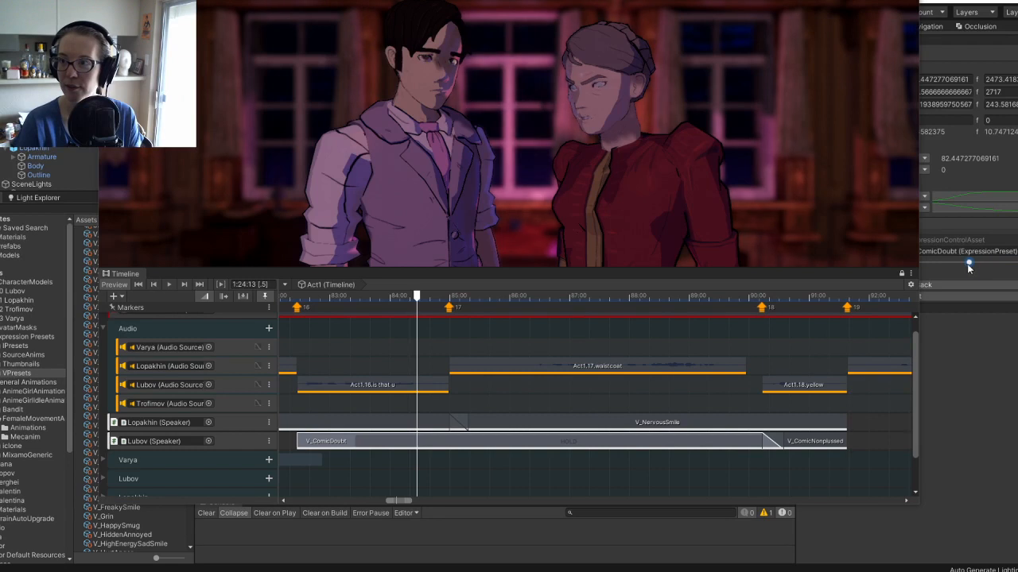
pyautogui.moveTo(290, 296); pyautogui.dragTo(338, 292)
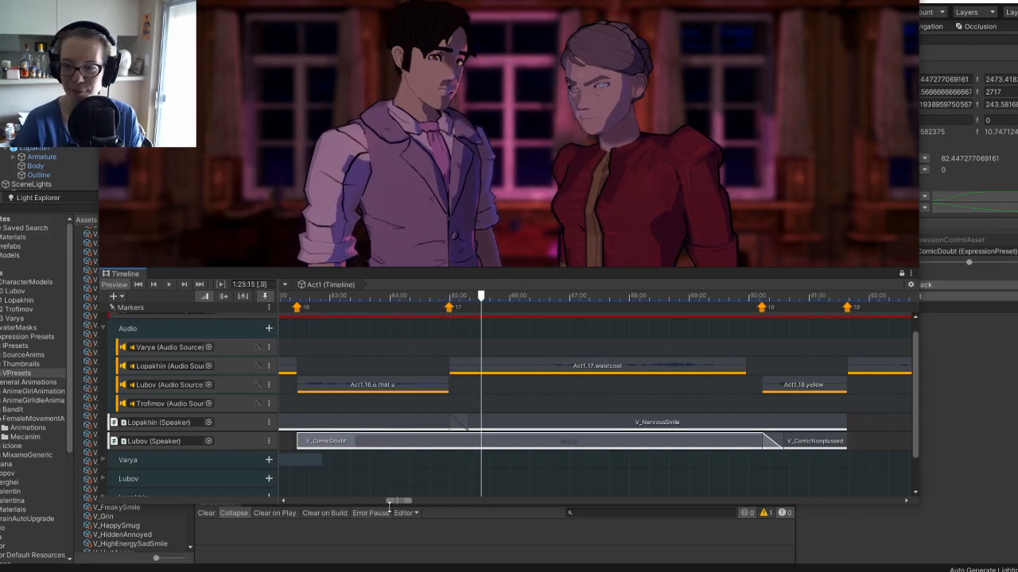
pyautogui.moveTo(392, 500); pyautogui.dragTo(387, 500)
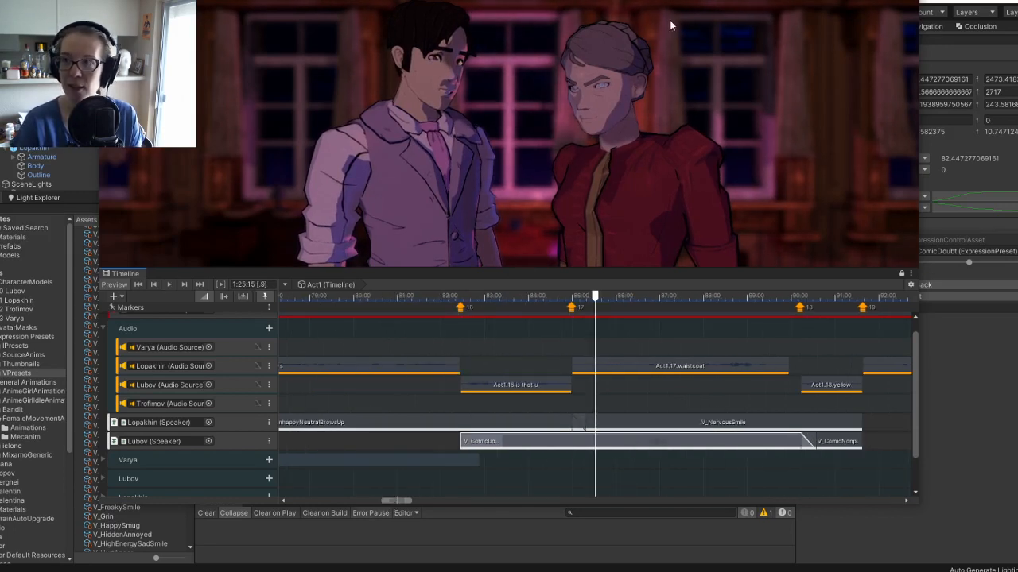
pyautogui.moveTo(795, 1); pyautogui.dragTo(0, 163)
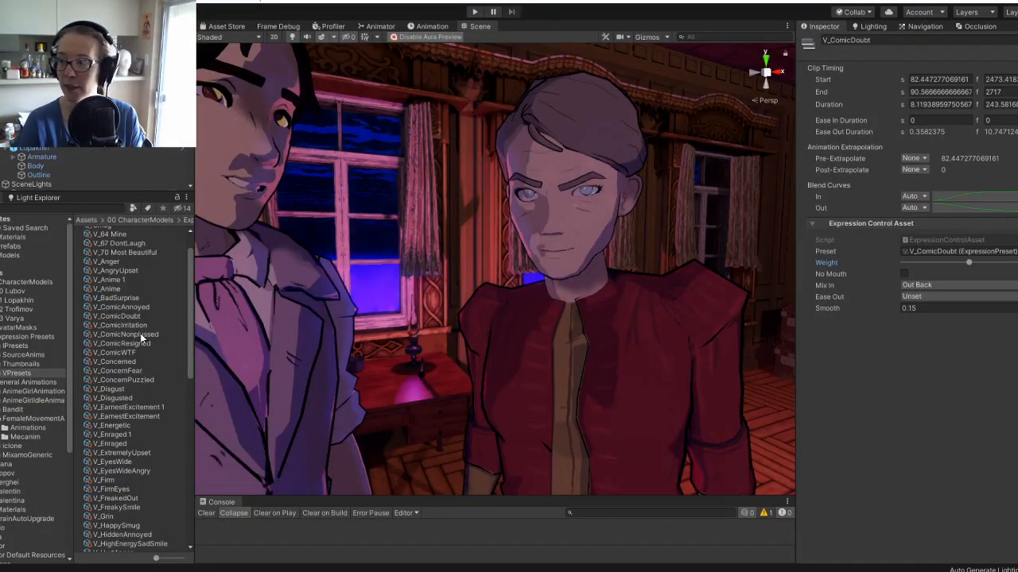
# Try the V_ComicNonplussed preset on Lubov's expression clip at marker 16, replace it with V_Concerned, and raise the clip's weight.
pyautogui.moveTo(137, 334); pyautogui.dragTo(925, 253)
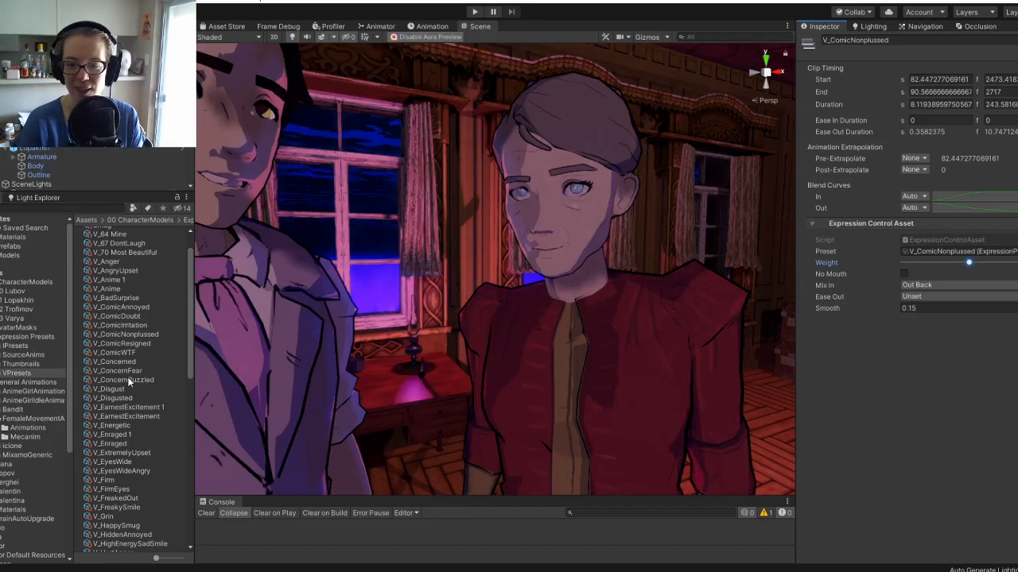
pyautogui.moveTo(118, 362); pyautogui.dragTo(1000, 267)
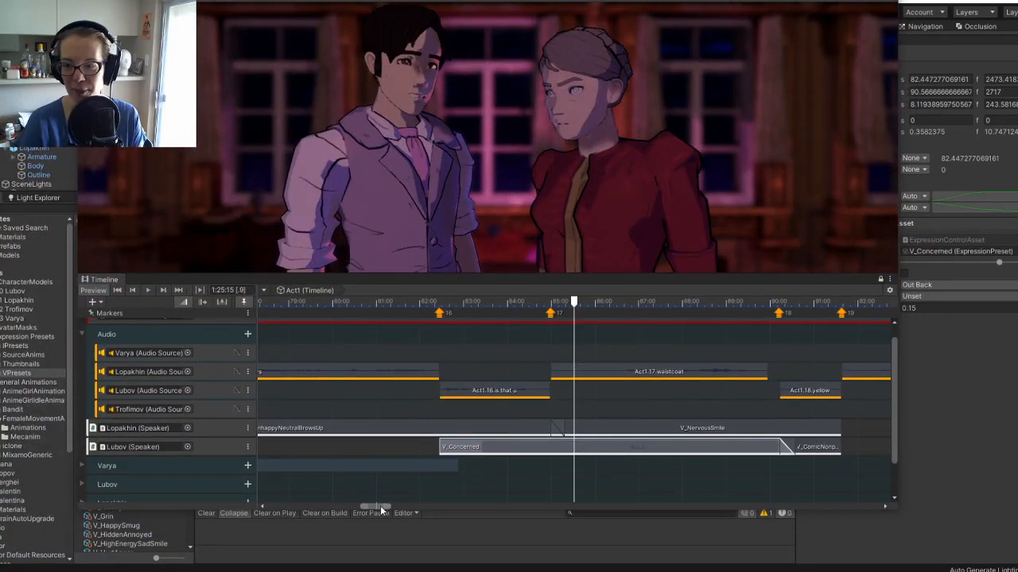
# Play Lubov's line at marker 16 and check how the V_Concerned expression comes in.
pyautogui.moveTo(380, 505)
pyautogui.mouseDown()
pyautogui.moveTo(364, 503)
pyautogui.moveTo(375, 505)
pyautogui.mouseUp()
pyautogui.click(599, 303)
pyautogui.press('space')
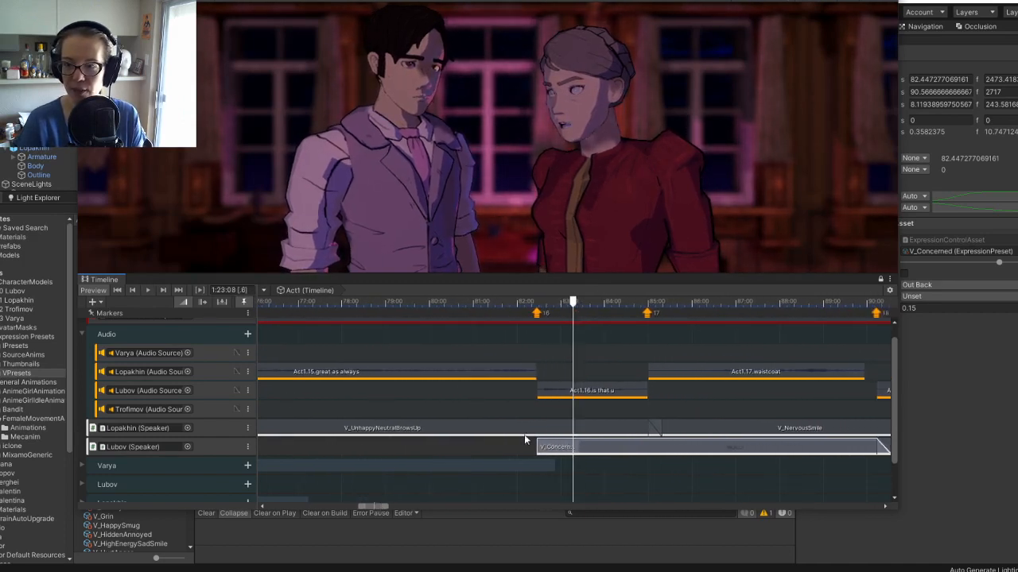
pyautogui.moveTo(573, 306); pyautogui.dragTo(515, 305)
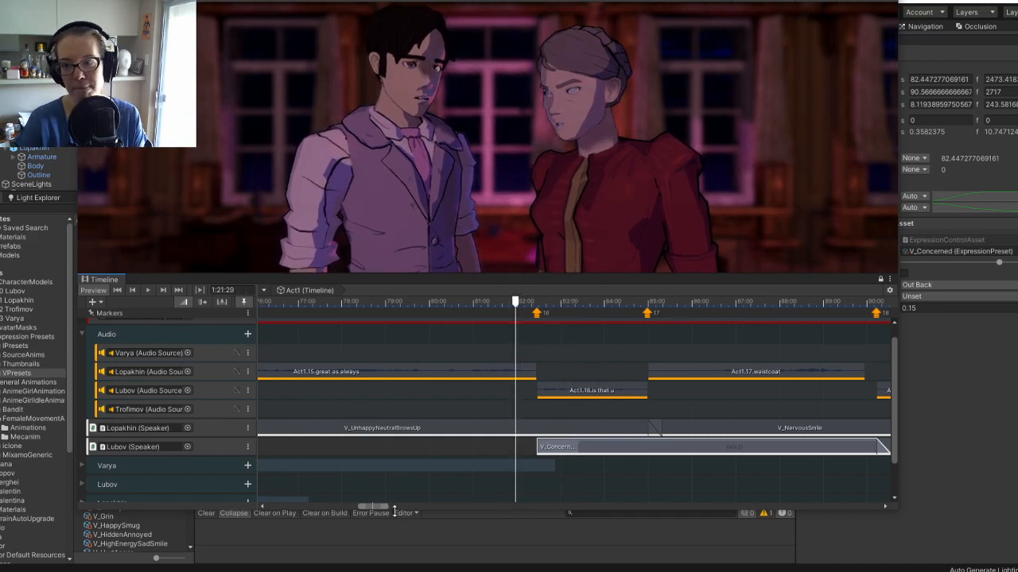
pyautogui.moveTo(385, 506); pyautogui.dragTo(374, 505)
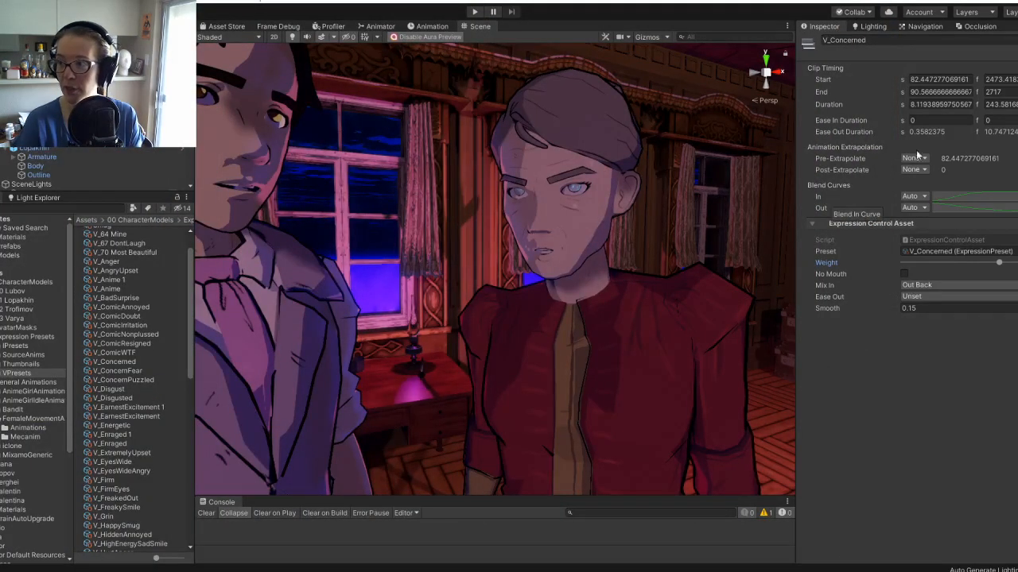
# Set the V_Concerned clip's ease-in to 1 second and extend its start back to frame 2452, checking it in playback.
pyautogui.click(922, 120)
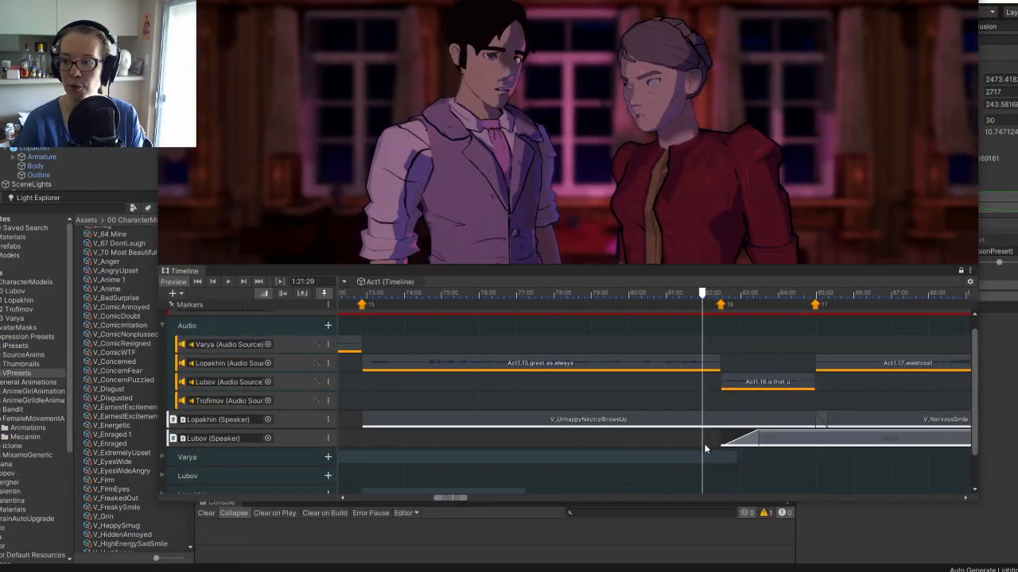
pyautogui.moveTo(705, 448); pyautogui.dragTo(689, 444)
pyautogui.click(672, 294)
pyautogui.press('space')
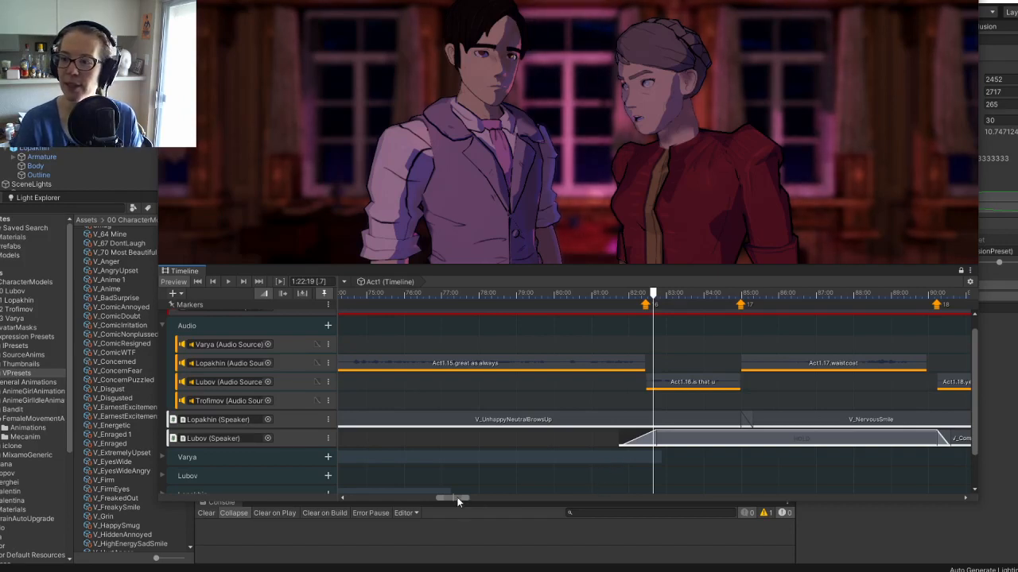
# Scrub through the dialogue between markers 15 and 17 to examine Lopakhin's expression across his line.
pyautogui.moveTo(458, 497); pyautogui.dragTo(445, 499)
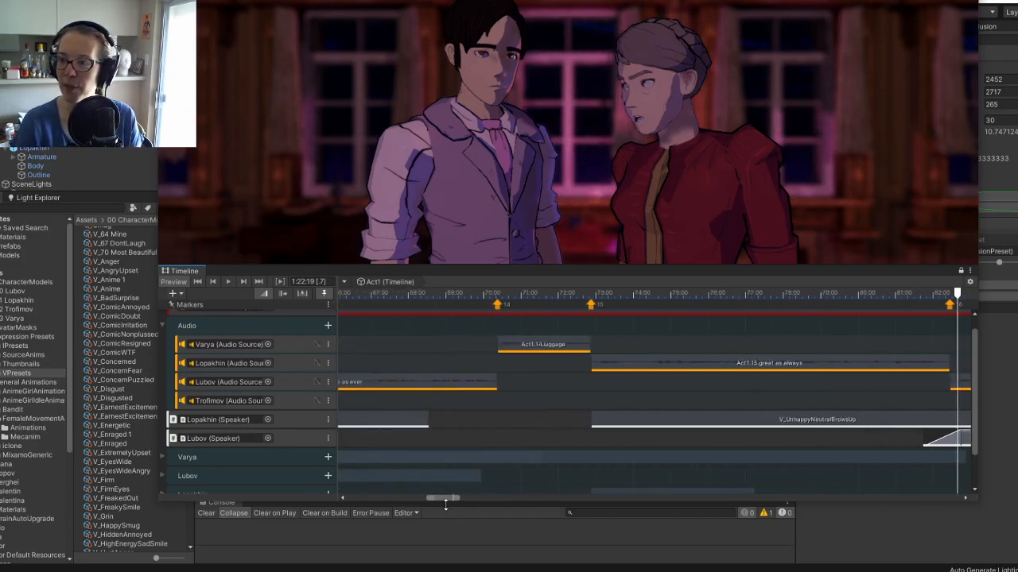
pyautogui.click(610, 294)
pyautogui.moveTo(610, 295); pyautogui.dragTo(586, 292)
pyautogui.moveTo(697, 290); pyautogui.dragTo(559, 294, button='middle')
pyautogui.moveTo(449, 294); pyautogui.dragTo(515, 319)
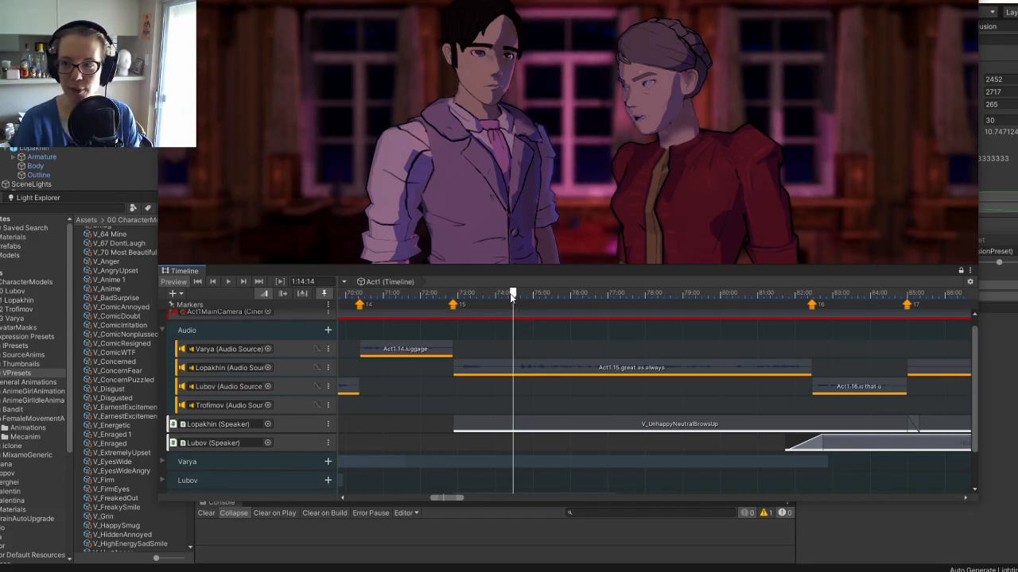
pyautogui.moveTo(513, 297); pyautogui.dragTo(914, 314)
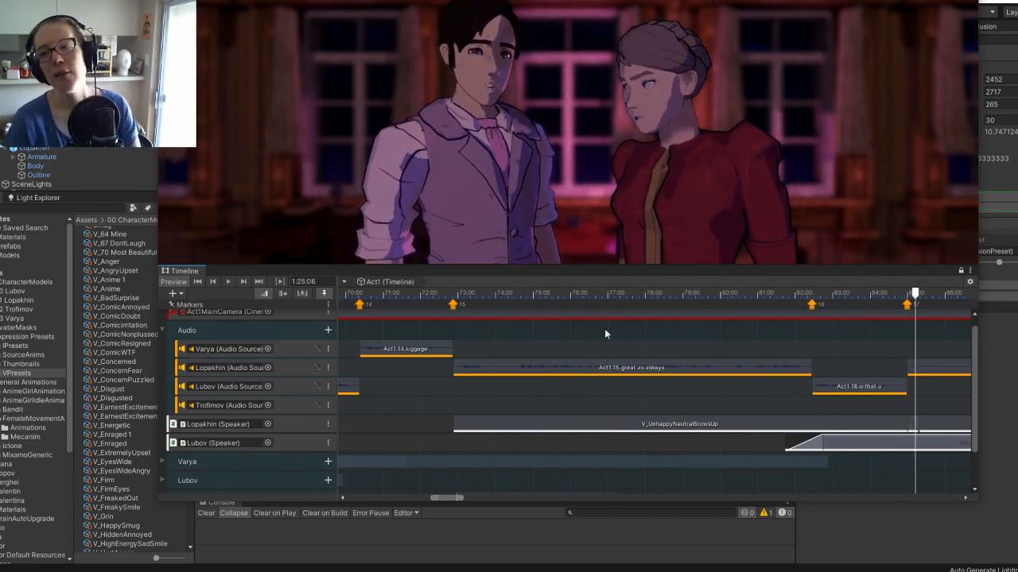
pyautogui.click(465, 298)
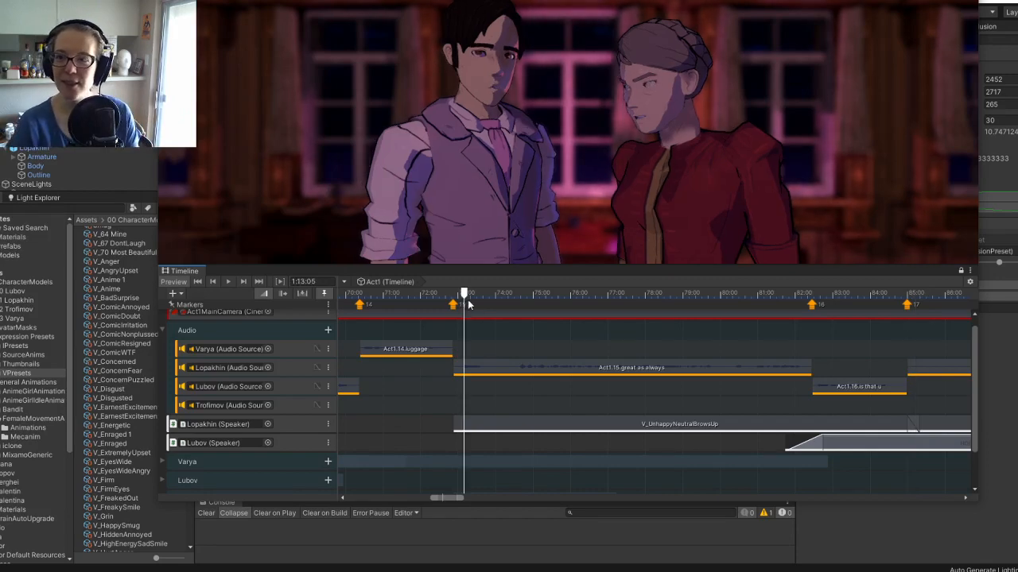
pyautogui.moveTo(463, 300); pyautogui.dragTo(458, 304)
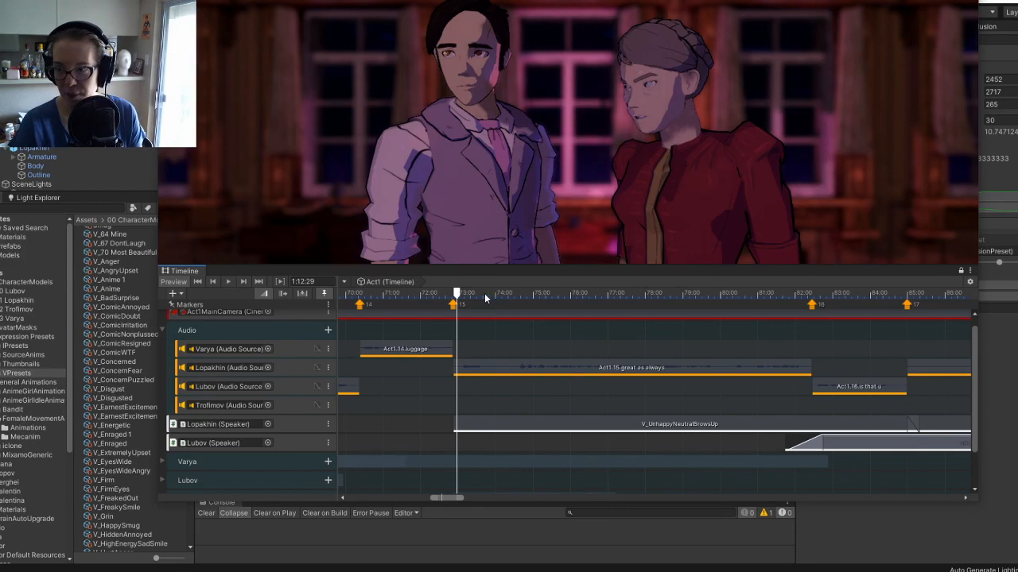
pyautogui.moveTo(456, 294); pyautogui.dragTo(514, 306)
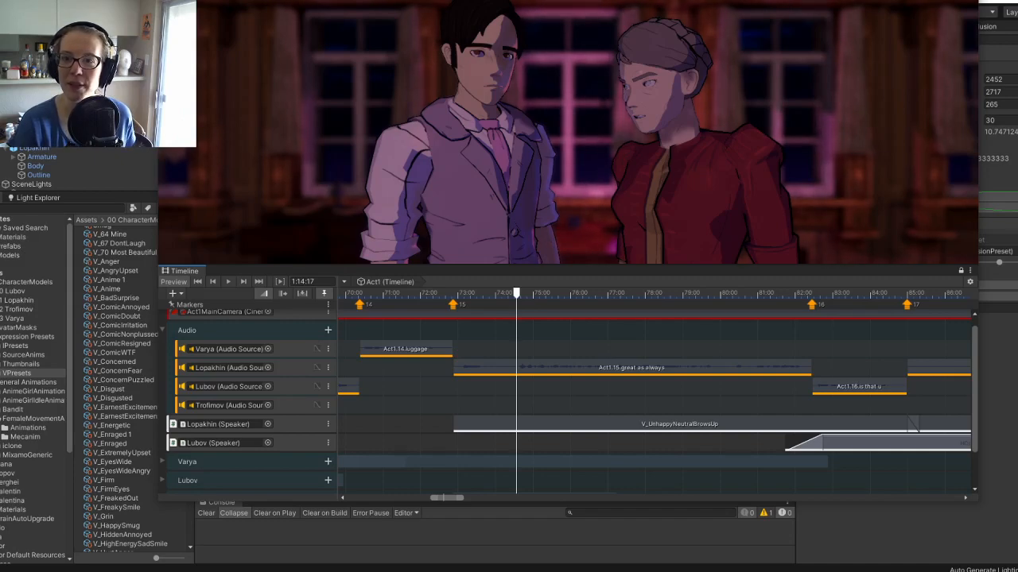
# Rearrange the floating game and timeline window to expose the preset details, and compare the thumbnails of candidate presets, including V_BadSurprise and V_EyesWide.
pyautogui.moveTo(158, 120); pyautogui.dragTo(343, 116)
pyautogui.moveTo(680, 0); pyautogui.dragTo(526, 15)
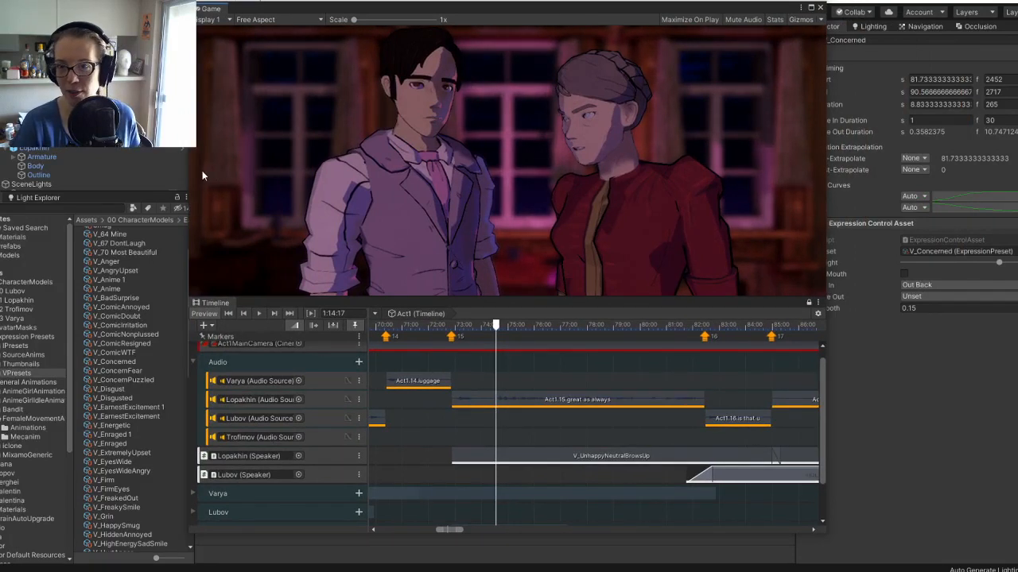
pyautogui.click(131, 325)
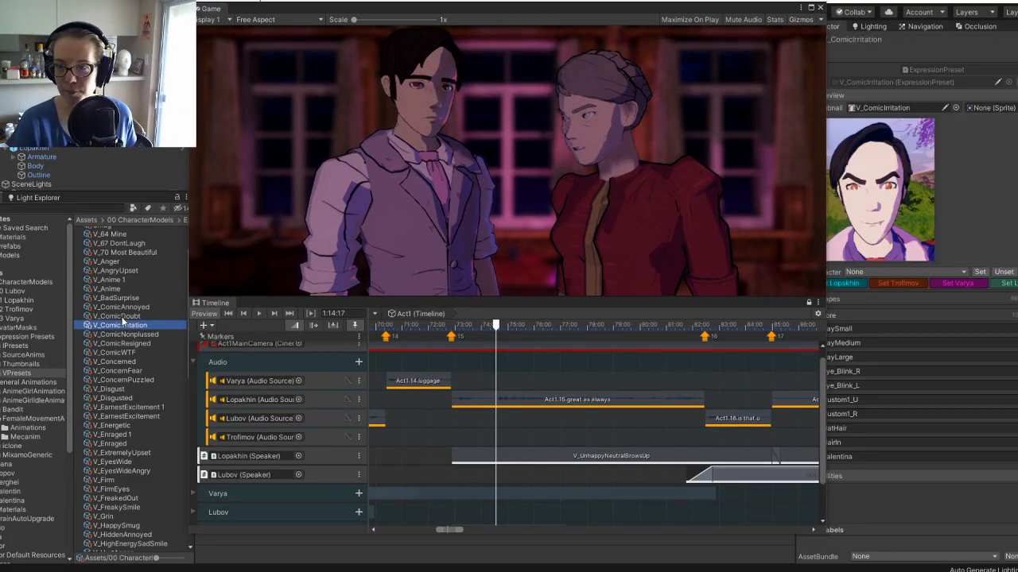
pyautogui.click(124, 315)
pyautogui.click(122, 308)
pyautogui.click(116, 299)
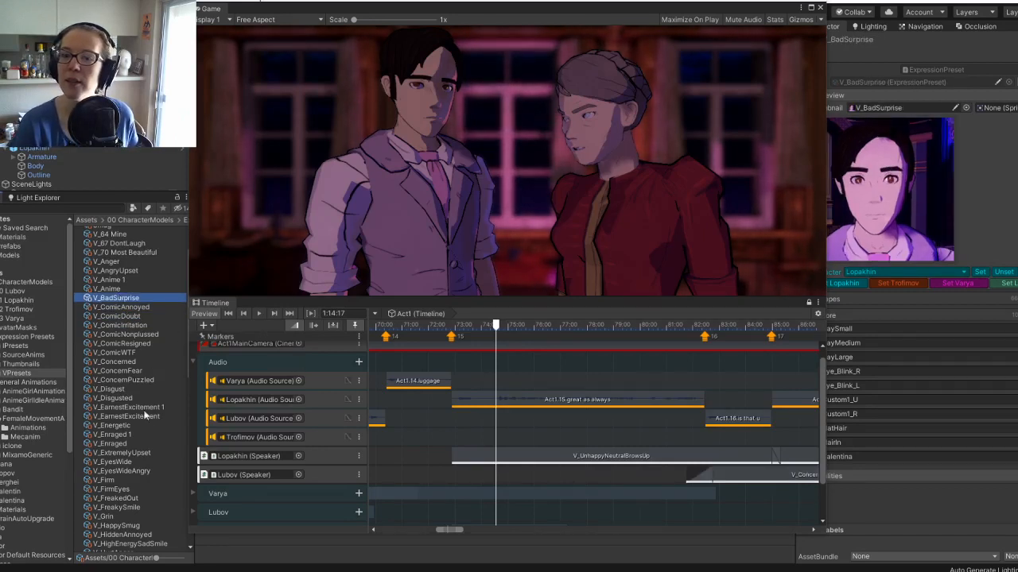
pyautogui.click(132, 462)
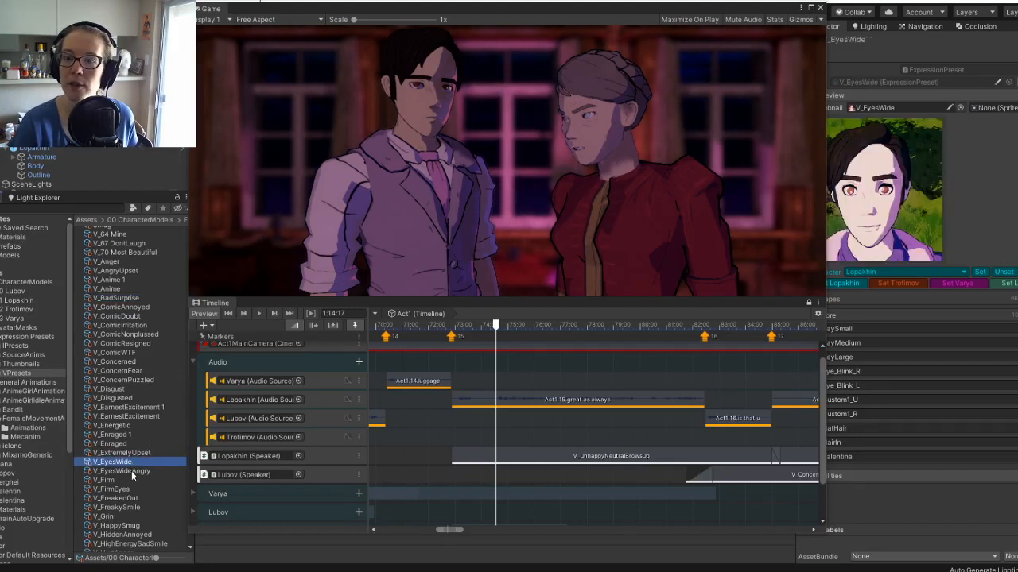
pyautogui.click(131, 471)
pyautogui.click(119, 325)
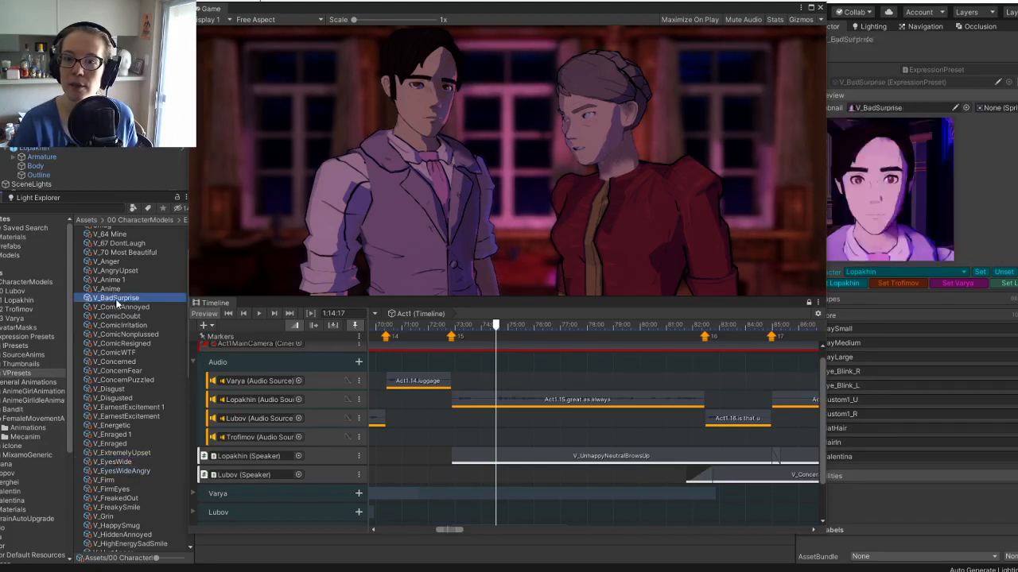
# Add a V_BadSurprise clip at the start of Lopakhin's line 15, blending into V_UnhappyNeutralBrowsUp over 0.5 seconds.
pyautogui.click(115, 298)
pyautogui.moveTo(452, 459); pyautogui.dragTo(492, 457)
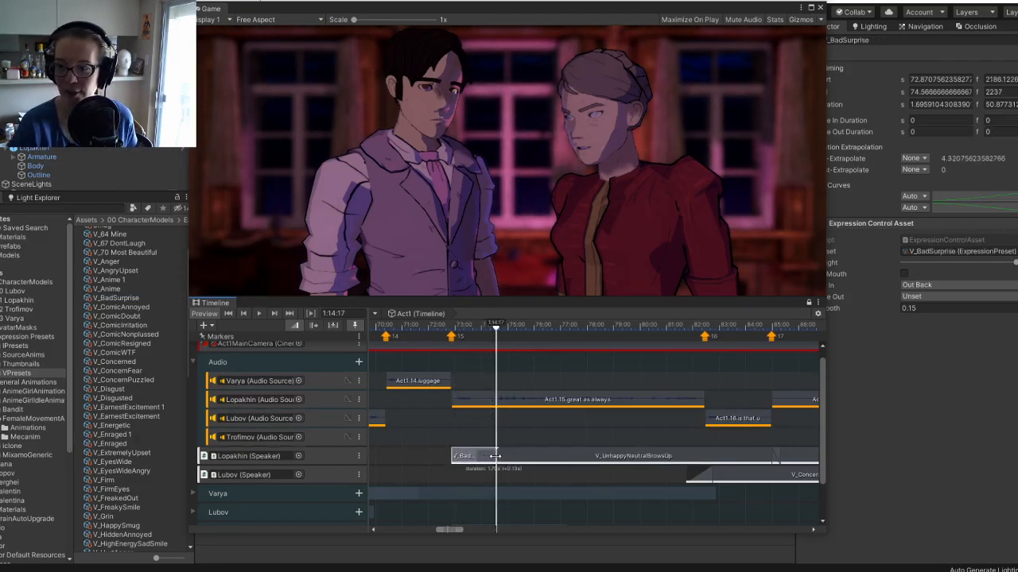
pyautogui.click(497, 456)
pyautogui.moveTo(496, 455); pyautogui.dragTo(488, 453)
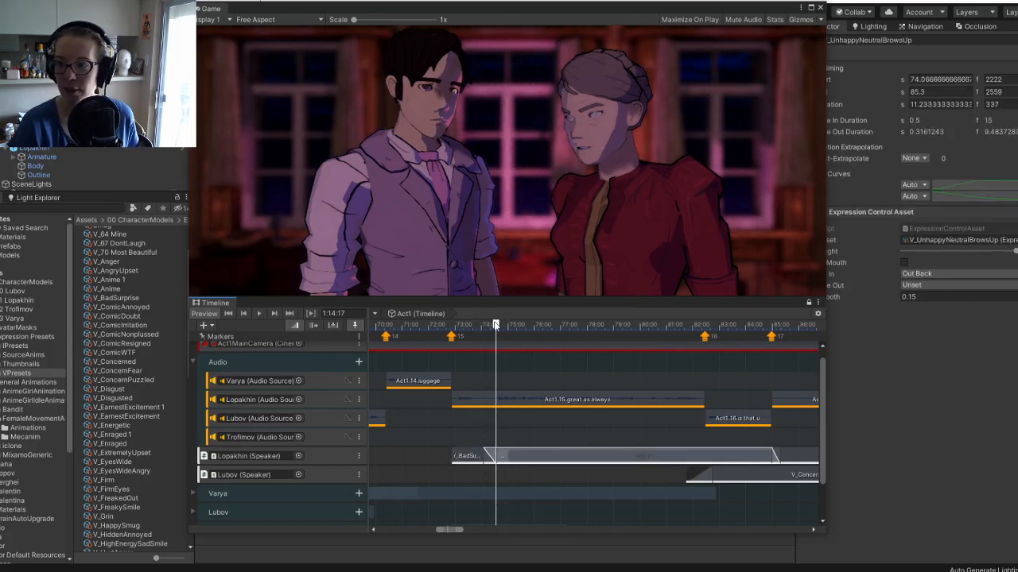
# Extend the start of Lopakhin's V_BadSurprise clip back to frame 2177 and play the line from marker 15.
pyautogui.moveTo(497, 325); pyautogui.dragTo(475, 325)
pyautogui.moveTo(502, 326)
pyautogui.mouseDown()
pyautogui.moveTo(448, 324)
pyautogui.moveTo(493, 325)
pyautogui.mouseUp()
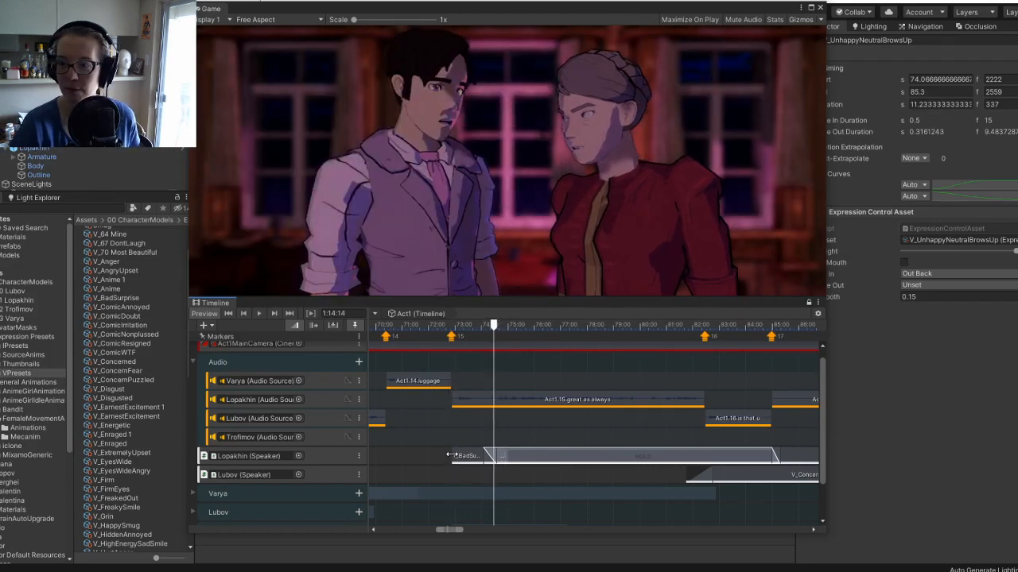
pyautogui.moveTo(451, 454); pyautogui.dragTo(444, 456)
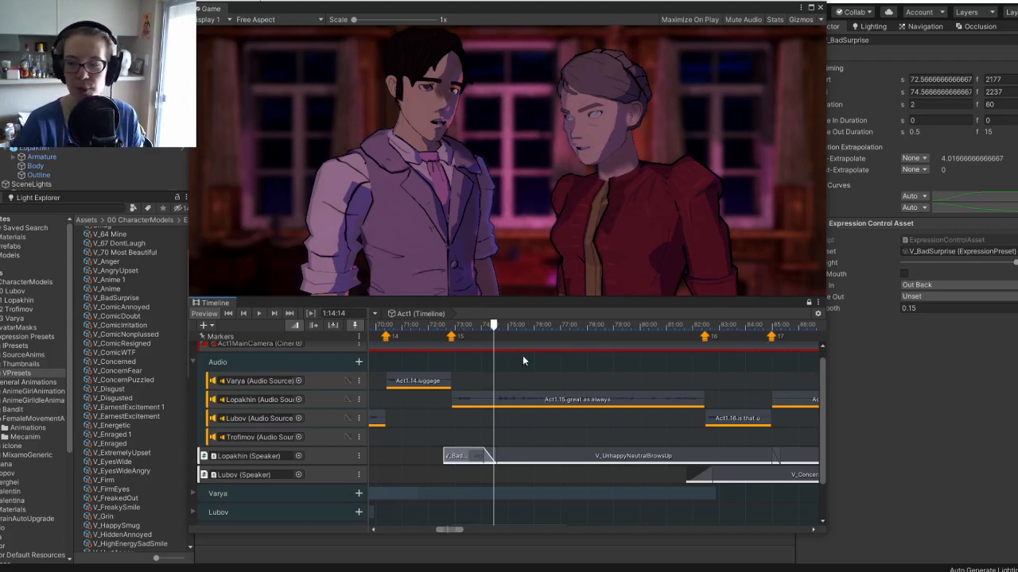
pyautogui.click(451, 326)
pyautogui.press('space')
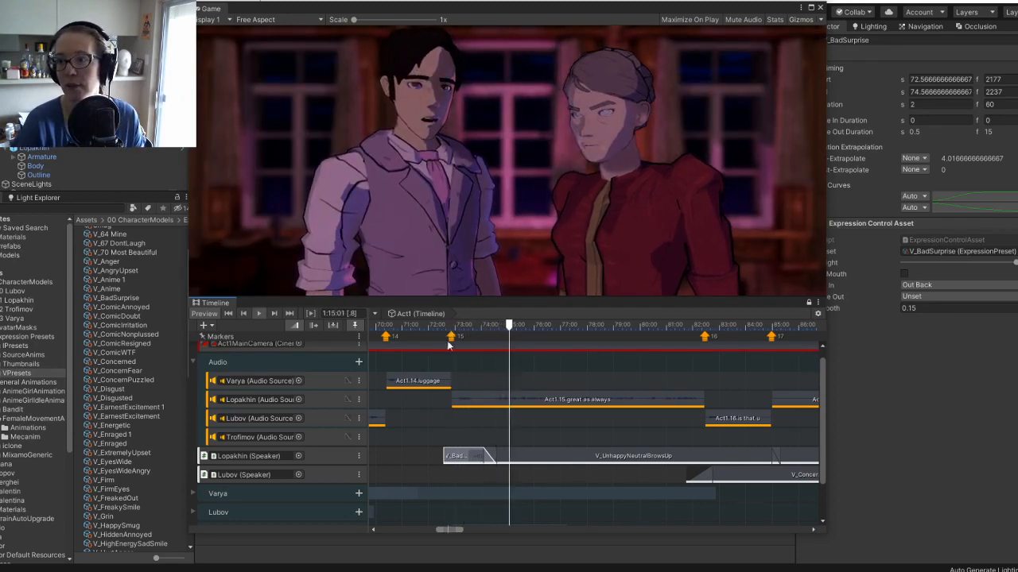
pyautogui.press('space')
# Trim the start of Lopakhin's V_UnhappyNeutralBrowsUp clip to frame 2237, directly after V_BadSurprise without a blend.
pyautogui.click(513, 459)
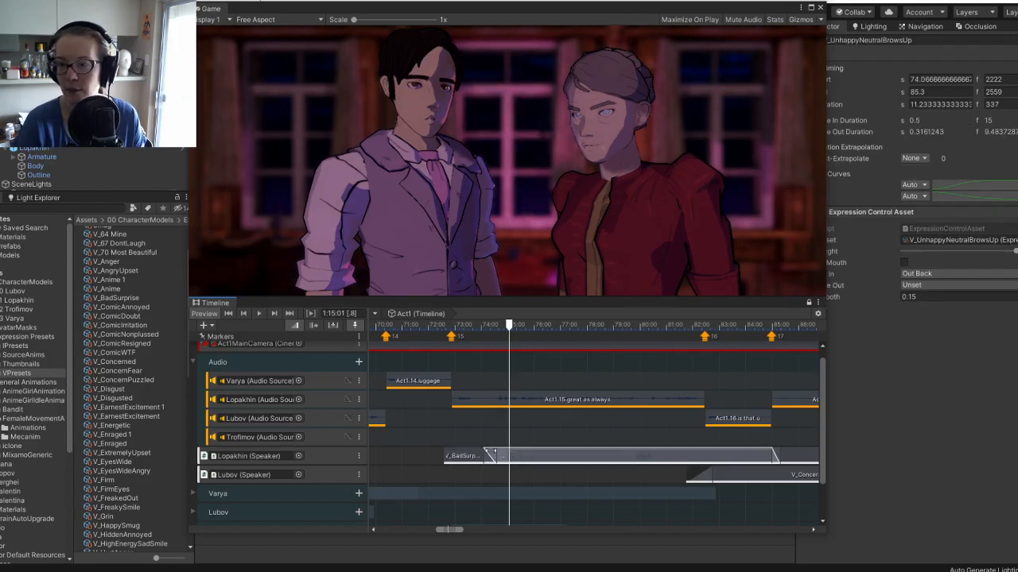
pyautogui.moveTo(488, 453); pyautogui.dragTo(507, 459)
pyautogui.scroll(4, 514, 493)
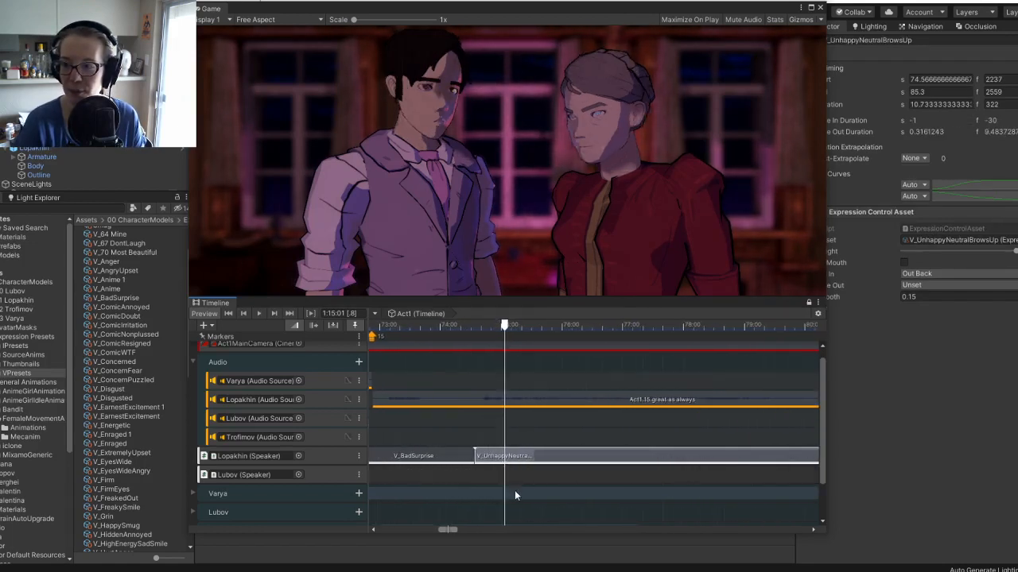
pyautogui.scroll(1, 514, 493)
pyautogui.click(515, 494)
pyautogui.click(486, 461)
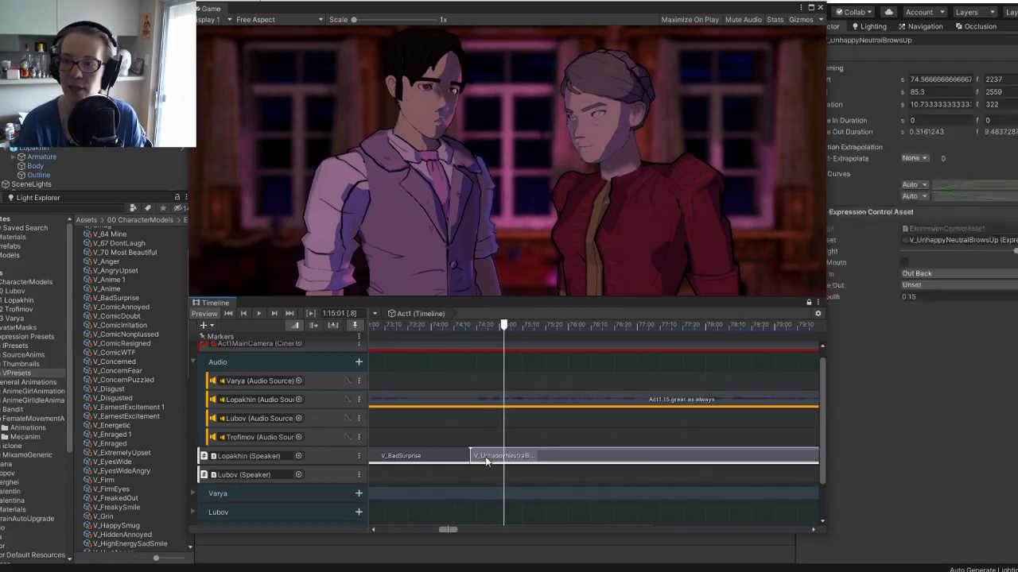
pyautogui.click(450, 458)
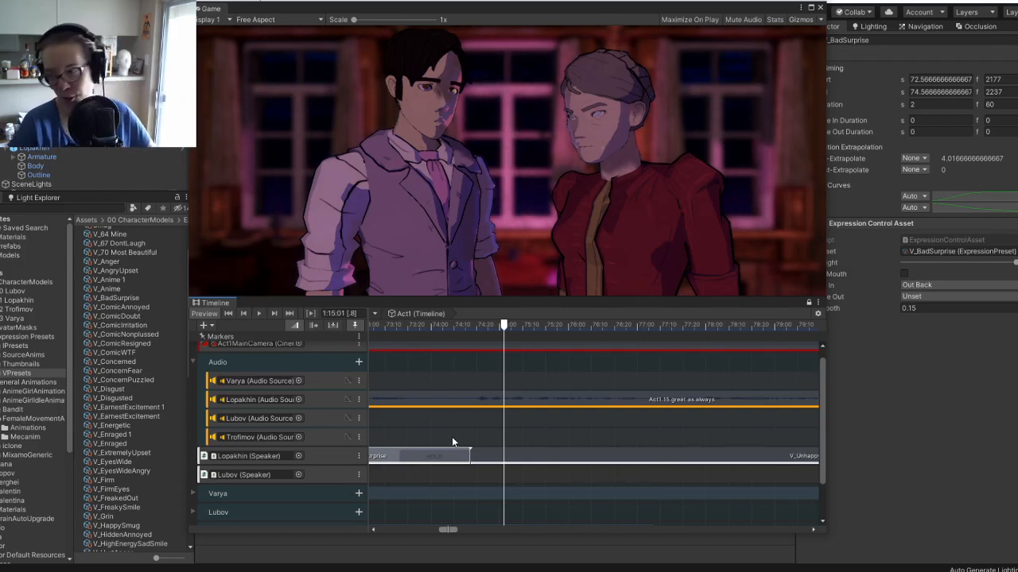
pyautogui.click(457, 438)
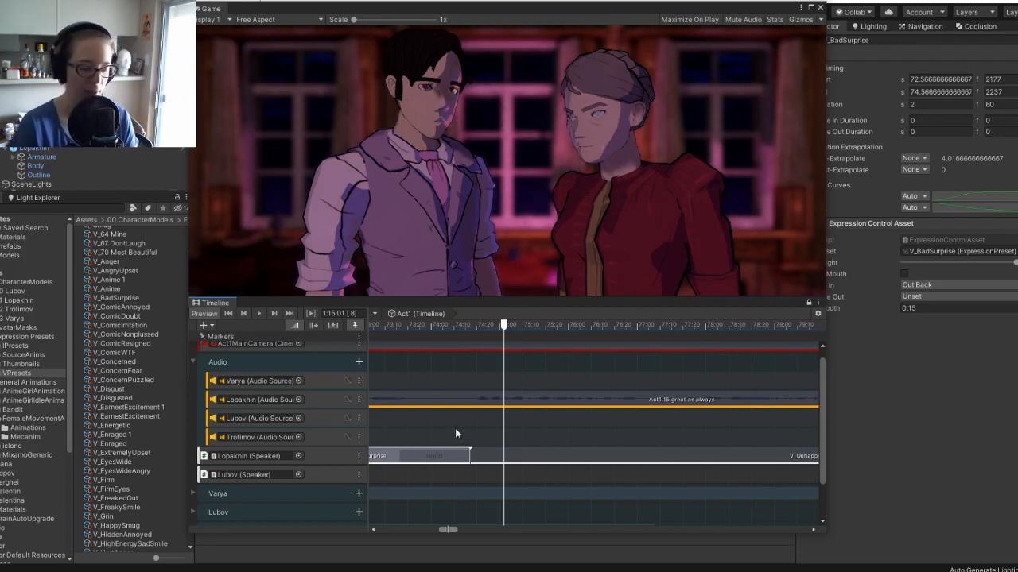
pyautogui.moveTo(458, 432); pyautogui.dragTo(512, 428, button='middle')
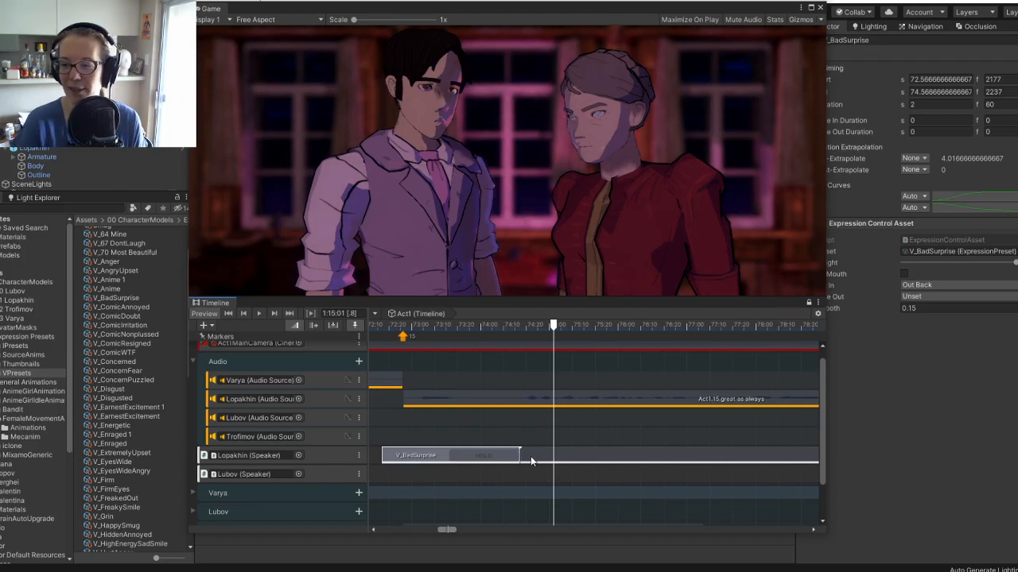
pyautogui.click(531, 461)
pyautogui.click(510, 459)
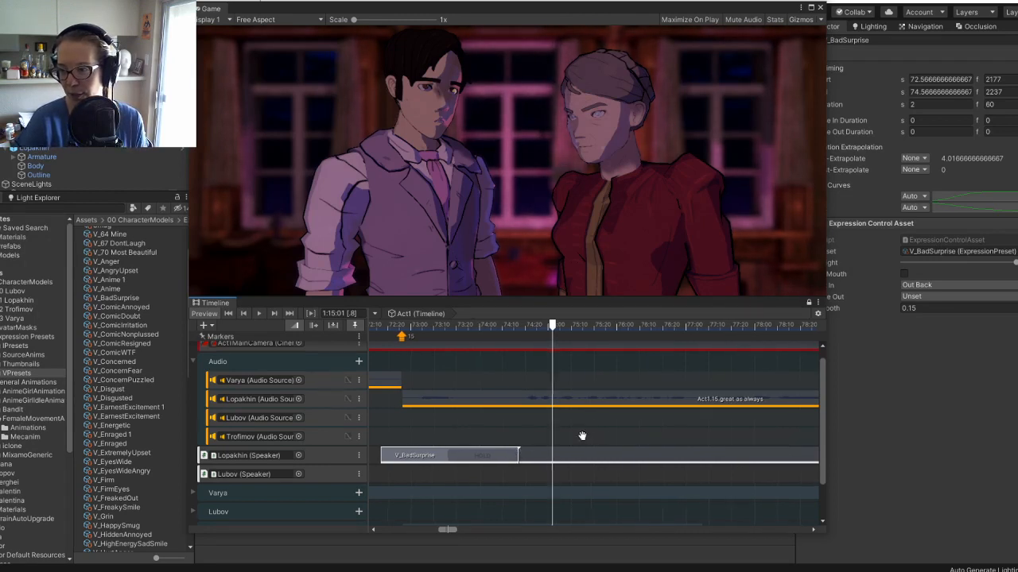
pyautogui.hscroll(3, 557, 440)
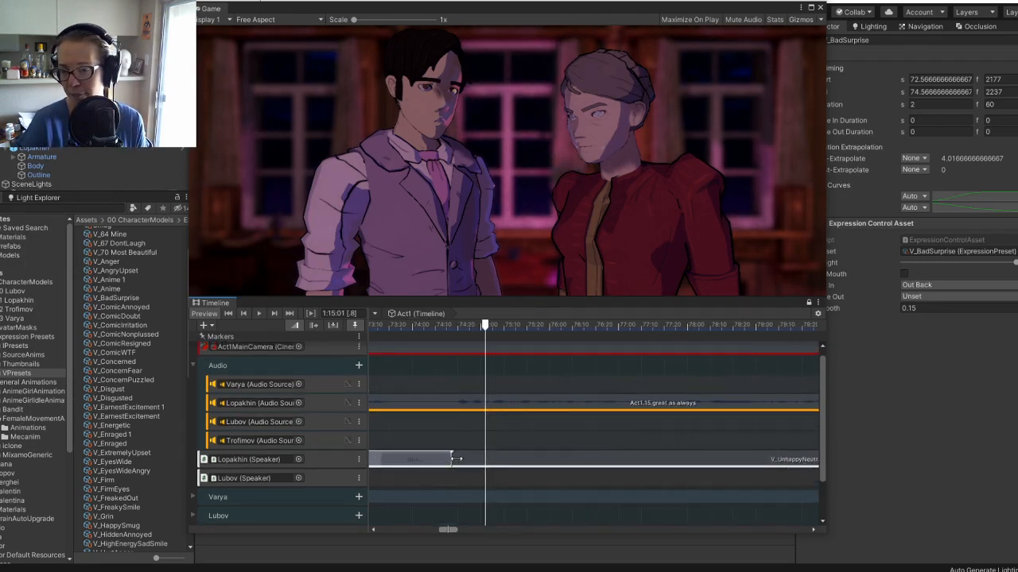
# Compare the Lopakhin thumbnails of the comic expression presets, from V_ComicAnnoyed through V_ComicResigned.
pyautogui.click(484, 464)
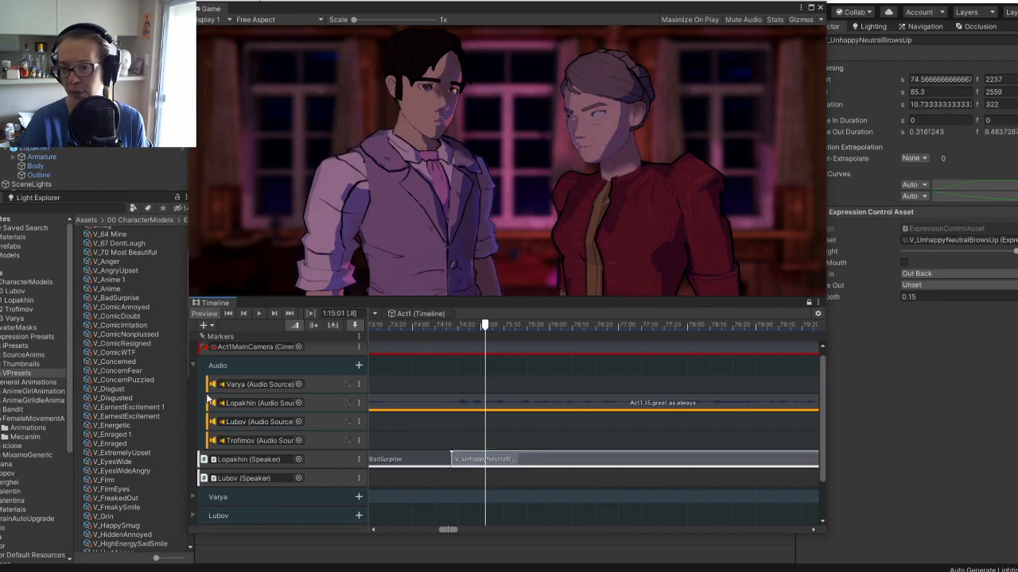
pyautogui.click(132, 345)
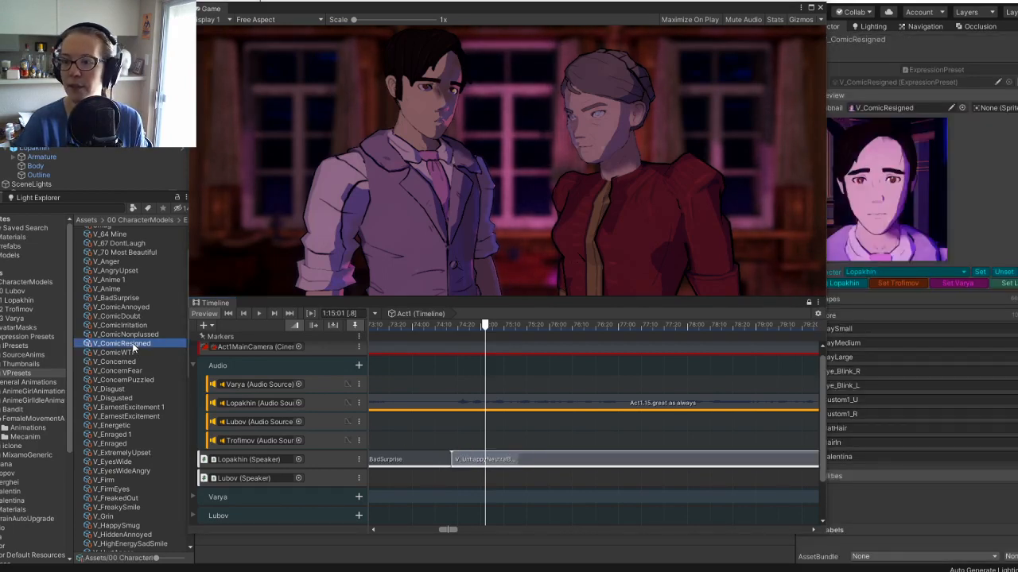
pyautogui.click(132, 308)
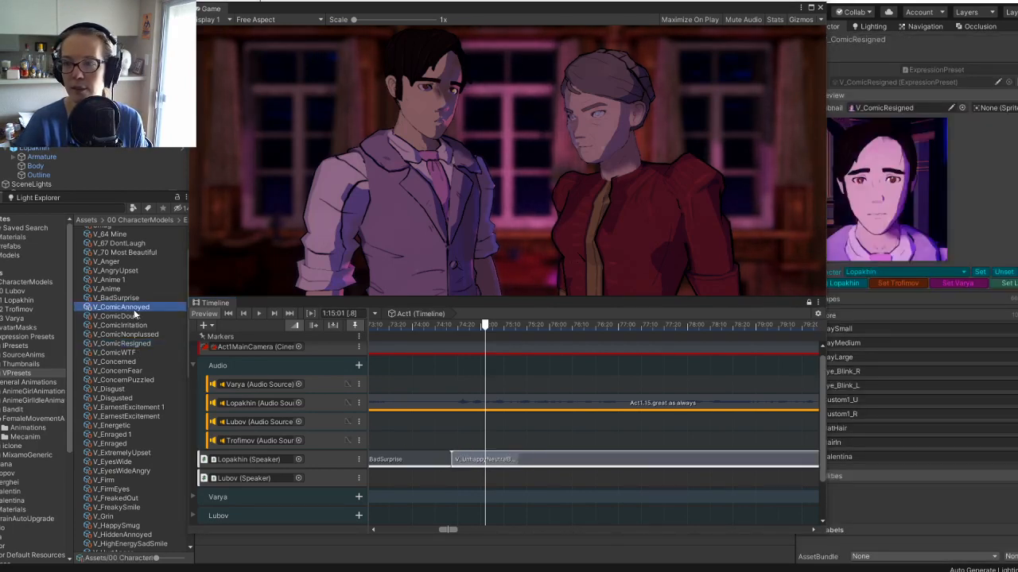
pyautogui.click(139, 317)
pyautogui.click(141, 326)
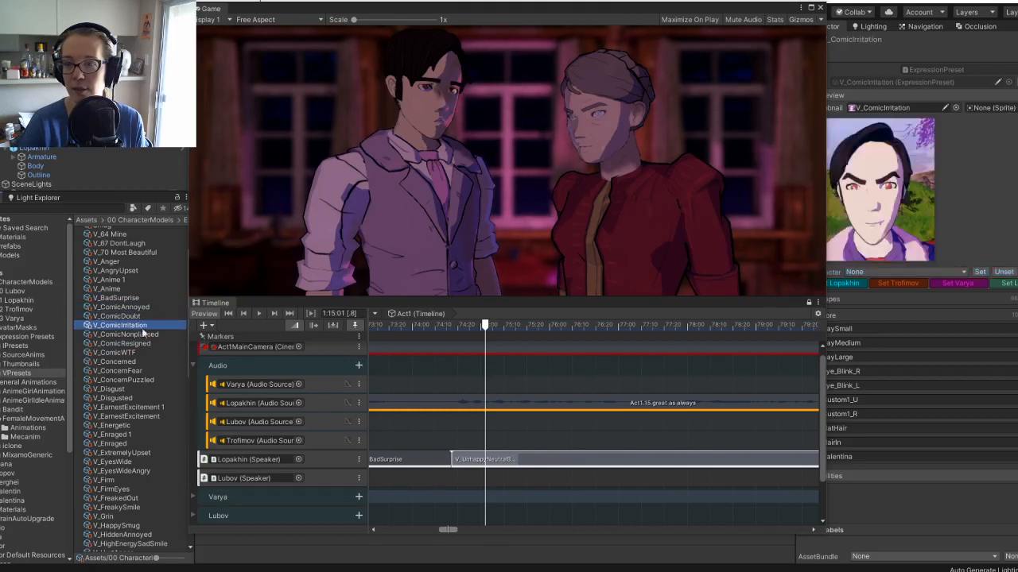
pyautogui.click(143, 335)
pyautogui.click(140, 345)
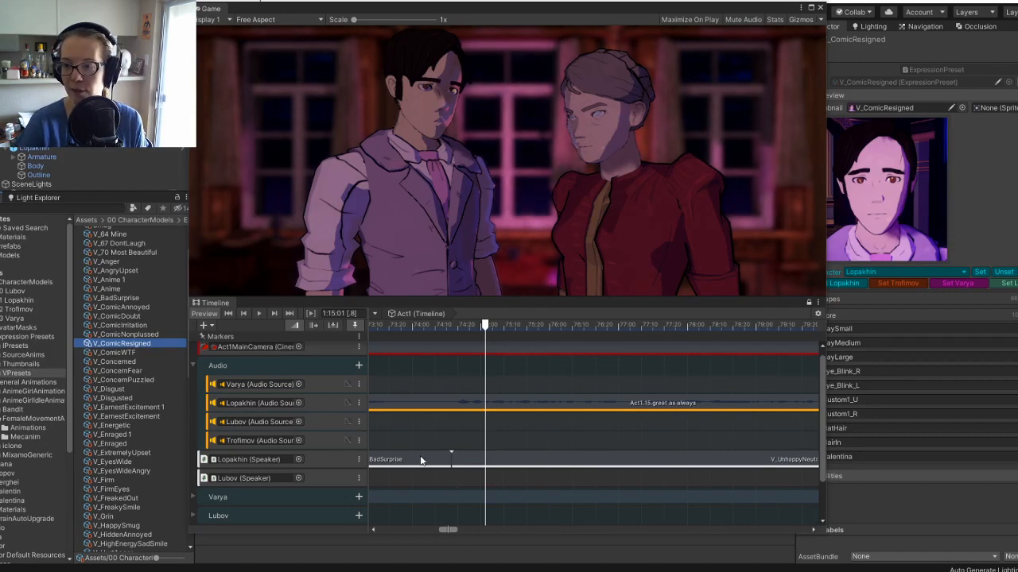
# Shorten Lopakhin's V_UnhappyNeutralBrowsUp clip in line 15 so it ends at frame 2310.
pyautogui.moveTo(416, 330); pyautogui.dragTo(520, 326)
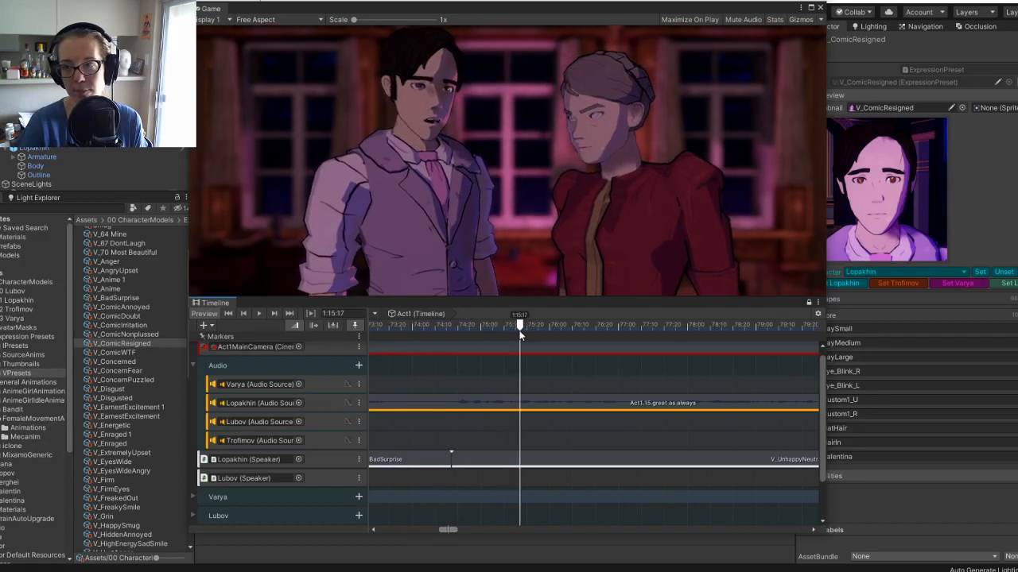
pyautogui.click(472, 464)
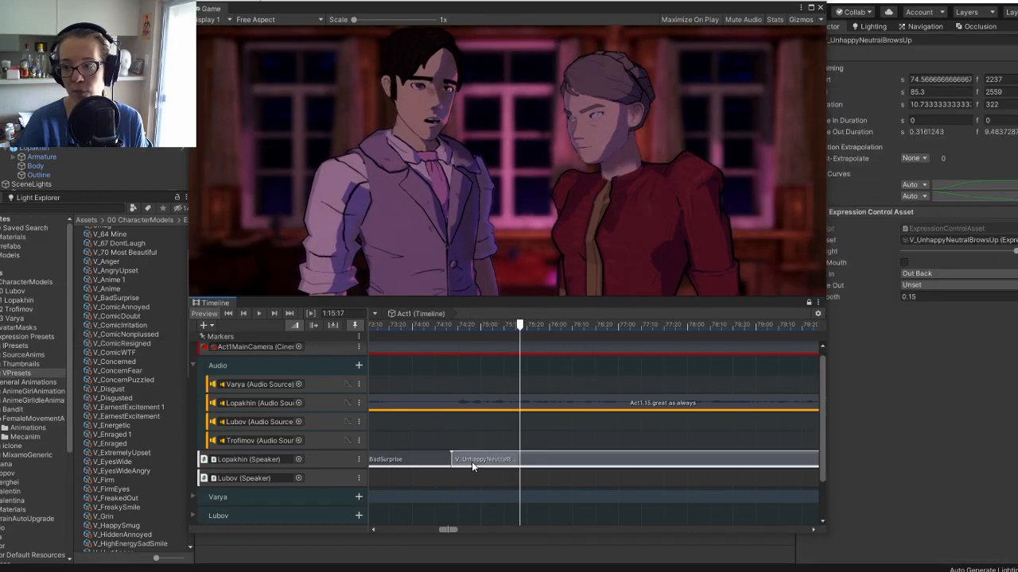
pyautogui.moveTo(615, 431); pyautogui.dragTo(453, 439, button='middle')
pyautogui.moveTo(686, 445); pyautogui.dragTo(554, 436, button='middle')
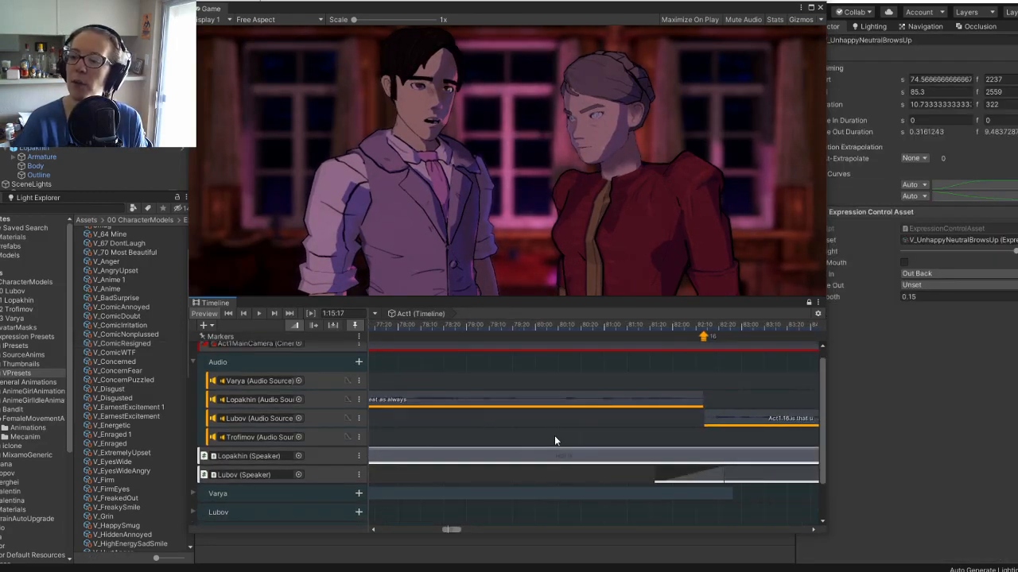
pyautogui.scroll(-2, 553, 435)
pyautogui.scroll(-3, 547, 427)
pyautogui.click(523, 424)
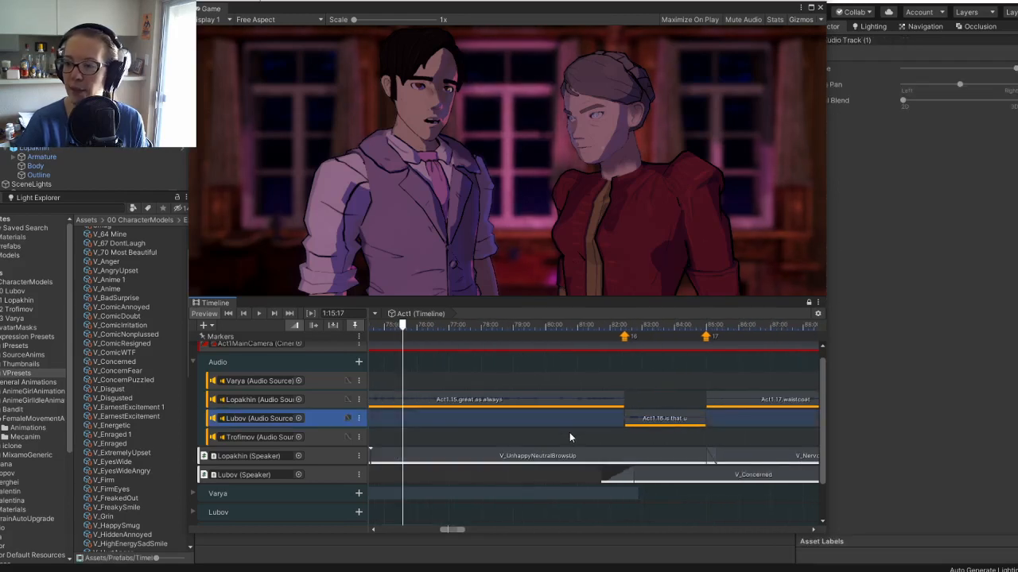
pyautogui.click(646, 459)
pyautogui.moveTo(712, 455); pyautogui.dragTo(449, 458)
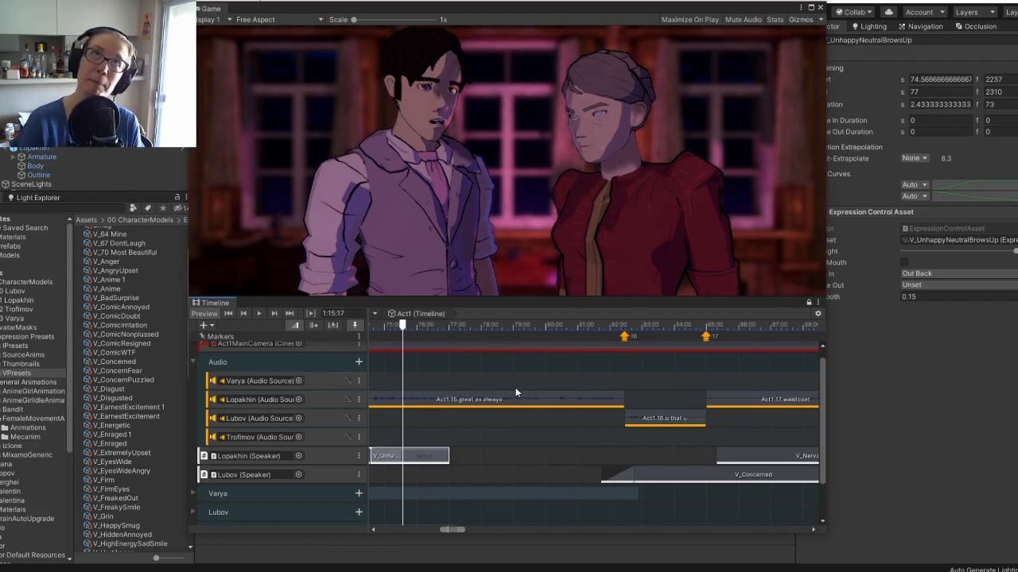
# Add a V_ComicResigned clip to Lopakhin's expression track, starting at frame 2323 during line 15.
pyautogui.click(409, 328)
pyautogui.moveTo(410, 331); pyautogui.dragTo(463, 327)
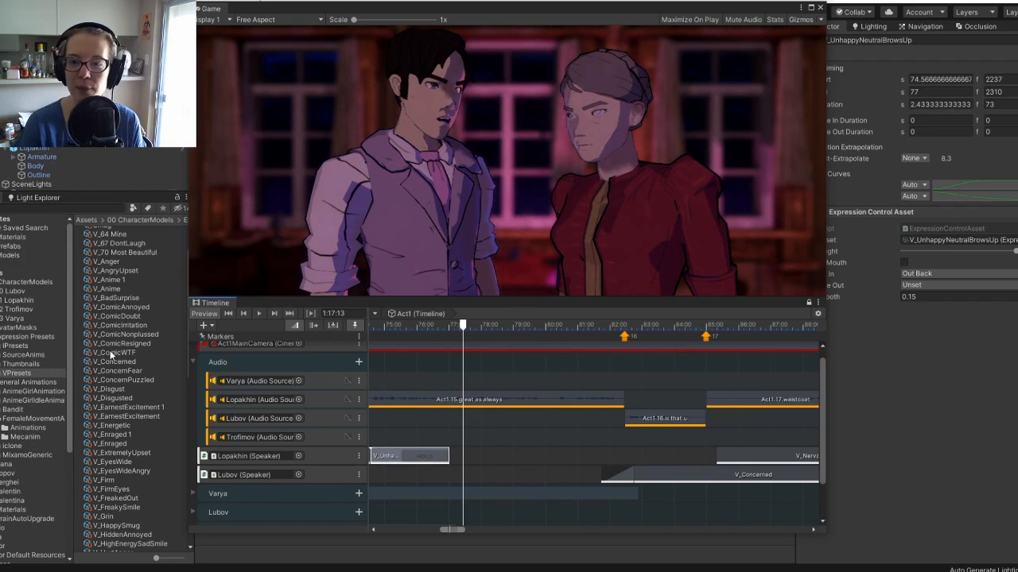
pyautogui.moveTo(110, 346); pyautogui.dragTo(531, 458)
pyautogui.click(491, 438)
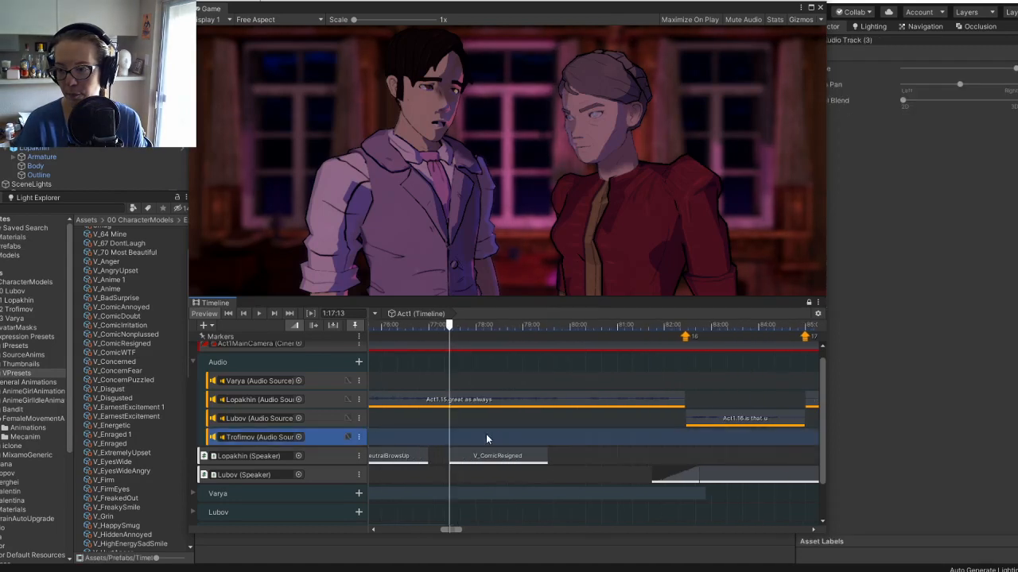
# Extend the end of Lopakhin's V_UnhappyNeutralBrowsUp clip to blend into V_ComicResigned over 7 frames.
pyautogui.scroll(2, 501, 457)
pyautogui.click(530, 464)
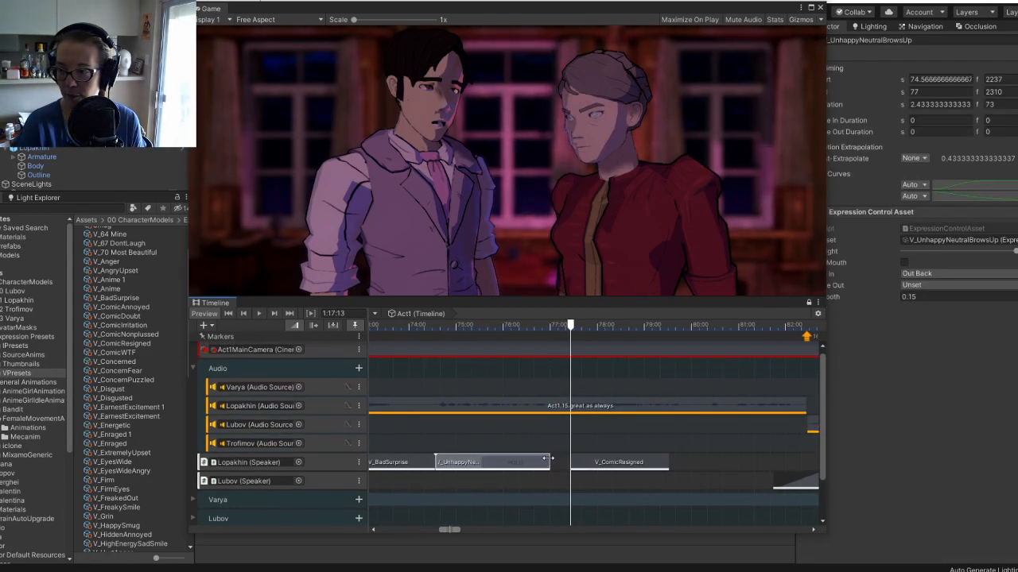
pyautogui.moveTo(549, 461); pyautogui.dragTo(571, 461)
pyautogui.click(598, 464)
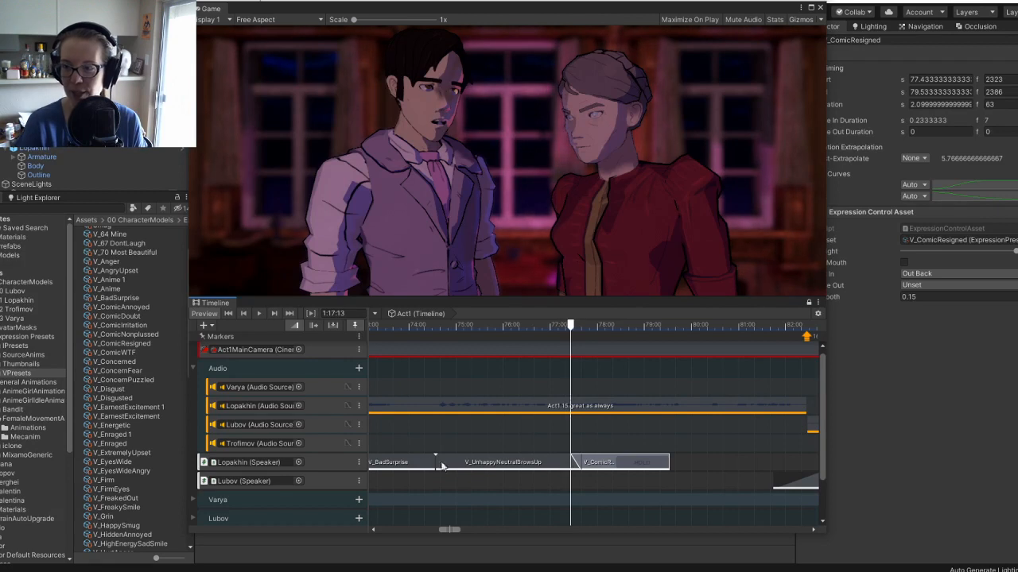
# Extend Lopakhin's V_BadSurprise clip to frame 2248, blending into V_UnhappyNeutralBrowsUp over 11 frames, and play the sequence.
pyautogui.moveTo(435, 463); pyautogui.dragTo(452, 463)
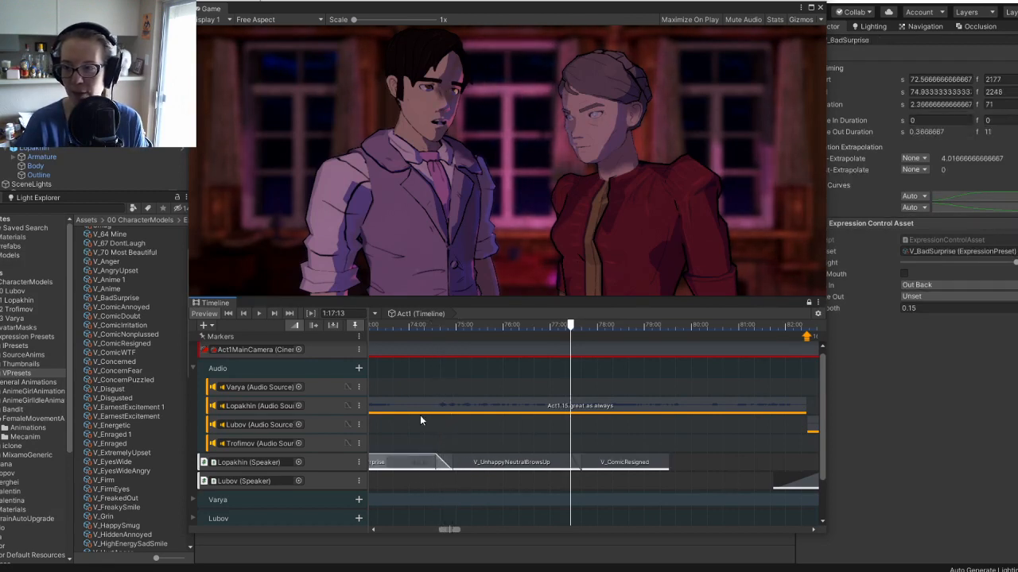
pyautogui.click(421, 326)
pyautogui.press('space')
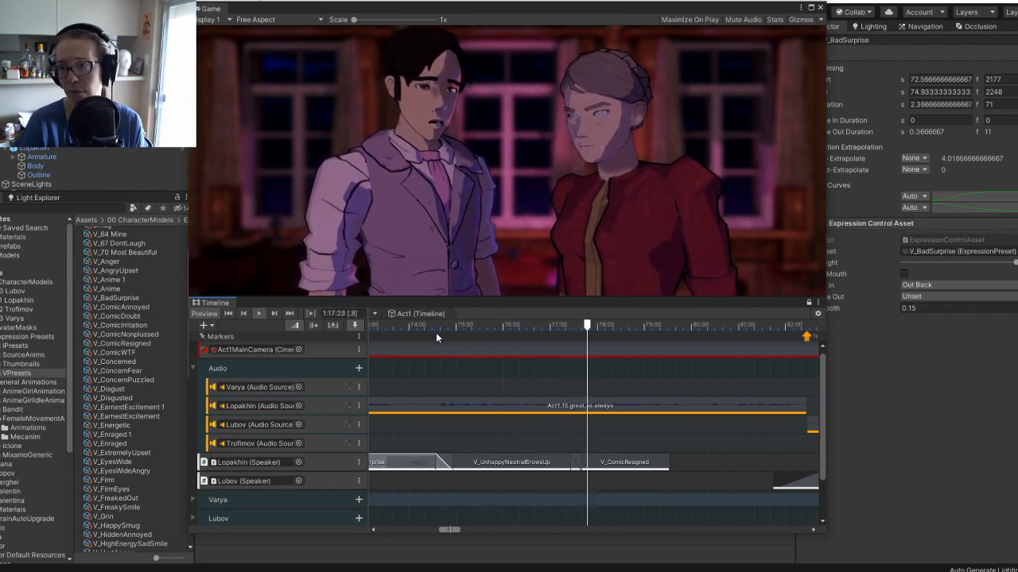
# Lengthen the blend from V_UnhappyNeutralBrowsUp into V_ComicResigned to 25 frames, starting V_ComicResigned at frame 2314, and play the transition.
pyautogui.click(578, 467)
pyautogui.moveTo(559, 460); pyautogui.dragTo(574, 461)
pyautogui.click(542, 467)
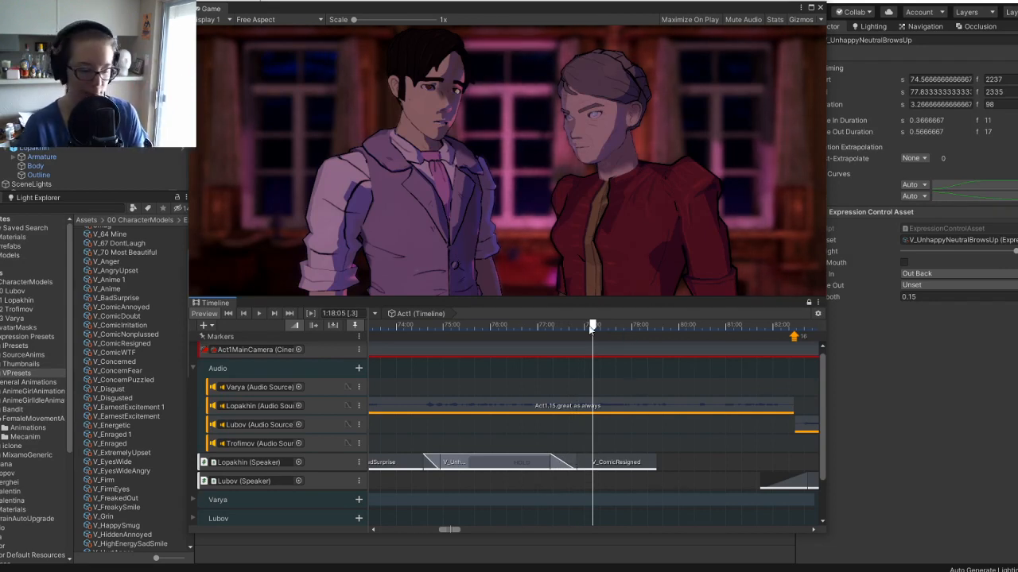
pyautogui.moveTo(592, 327); pyautogui.dragTo(525, 327)
pyautogui.press('space')
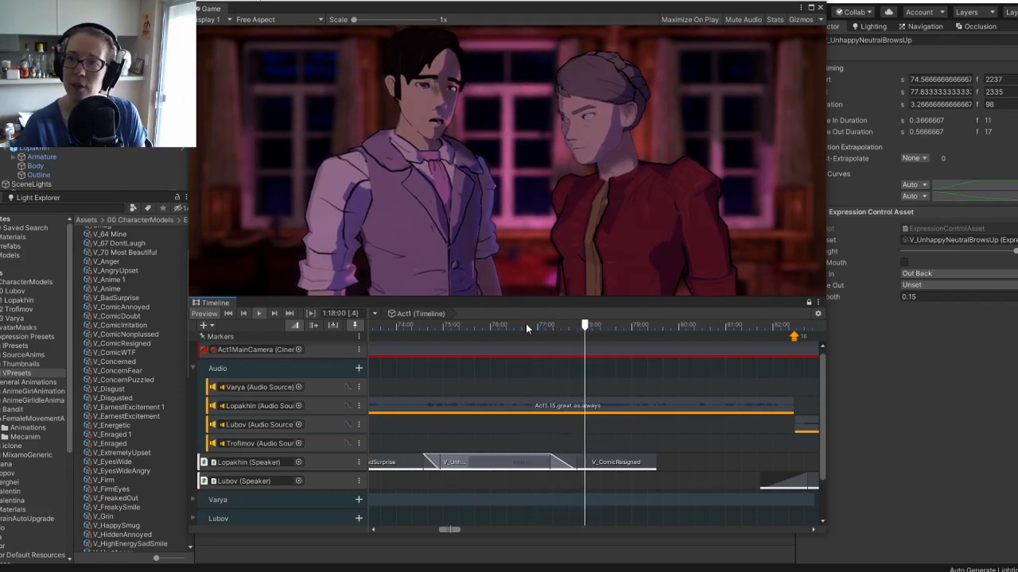
pyautogui.moveTo(579, 463); pyautogui.dragTo(527, 459)
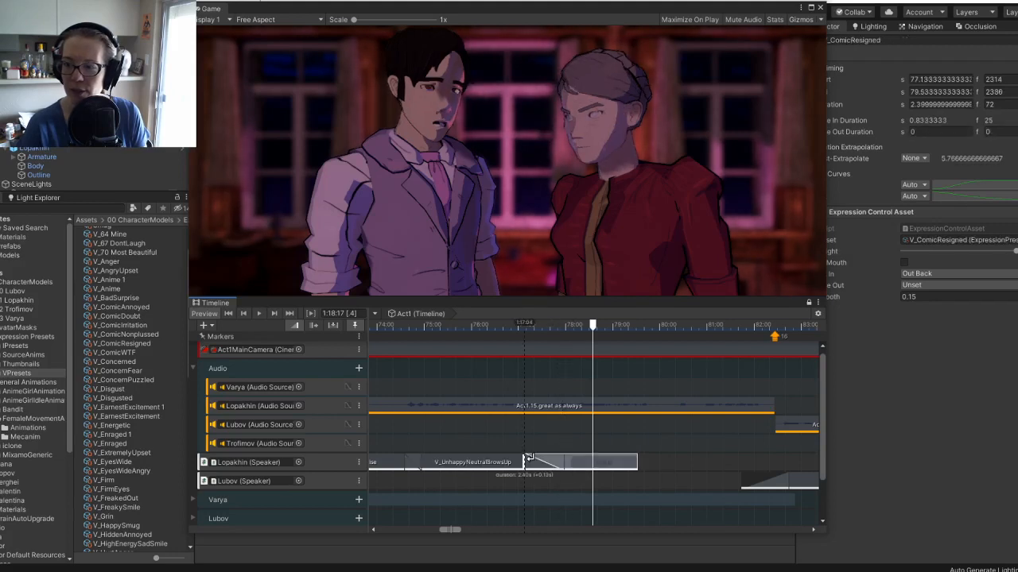
pyautogui.click(487, 328)
pyautogui.press('space')
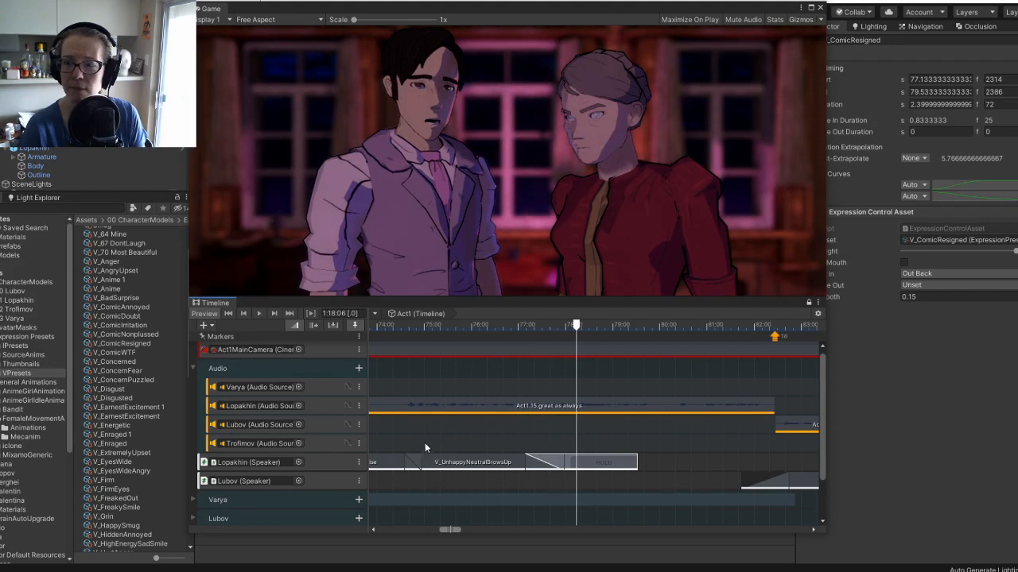
# Extend Lopakhin's V_BadSurprise clip to frame 2257 with a 9-frame blend into V_UnhappyNeutralBrowsUp, and play the transition.
pyautogui.moveTo(436, 448); pyautogui.dragTo(553, 444, button='middle')
pyautogui.click(493, 326)
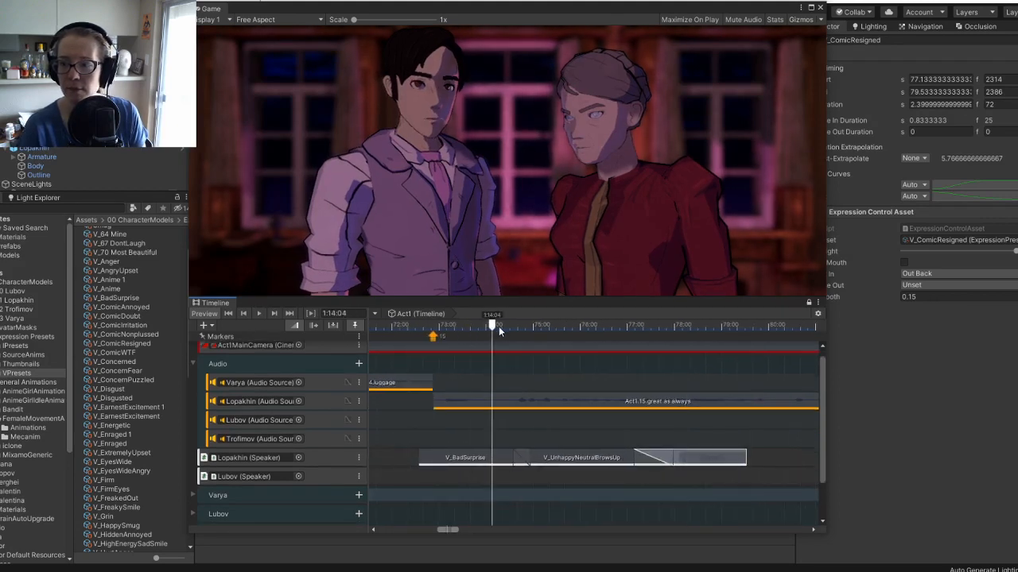
pyautogui.click(519, 458)
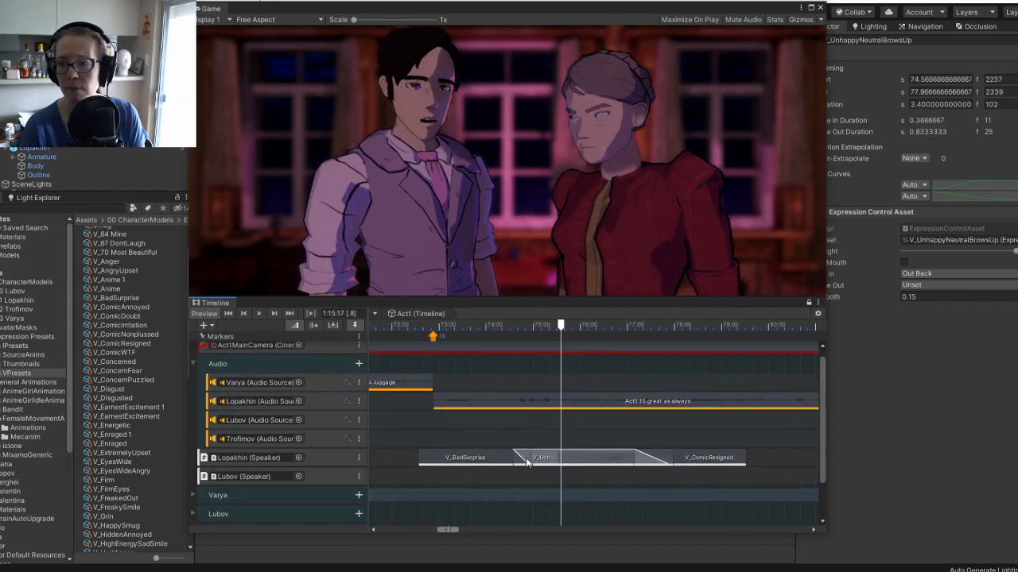
pyautogui.moveTo(513, 457); pyautogui.dragTo(542, 462)
pyautogui.click(523, 460)
pyautogui.click(505, 327)
pyautogui.press('space')
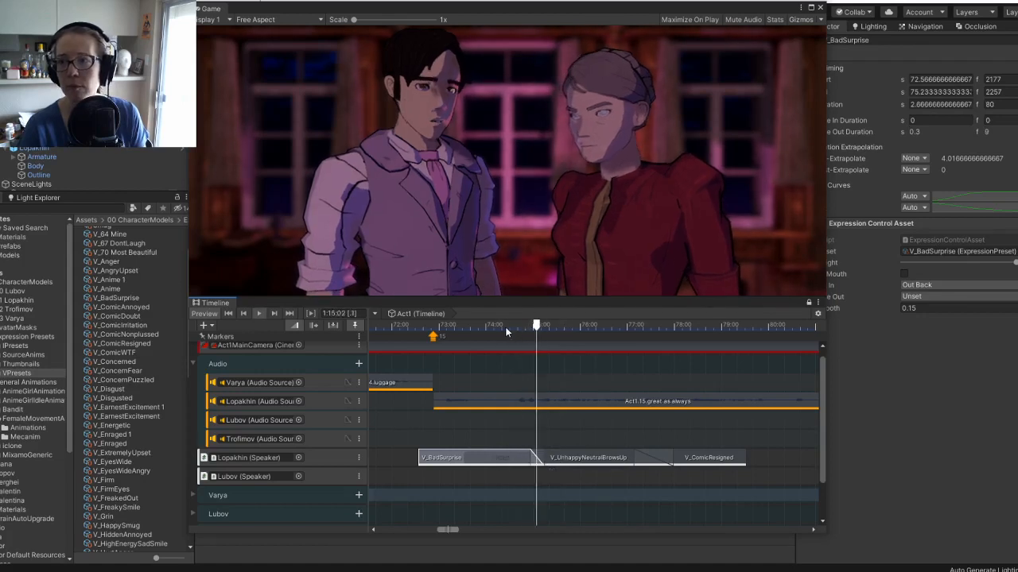
pyautogui.press('space')
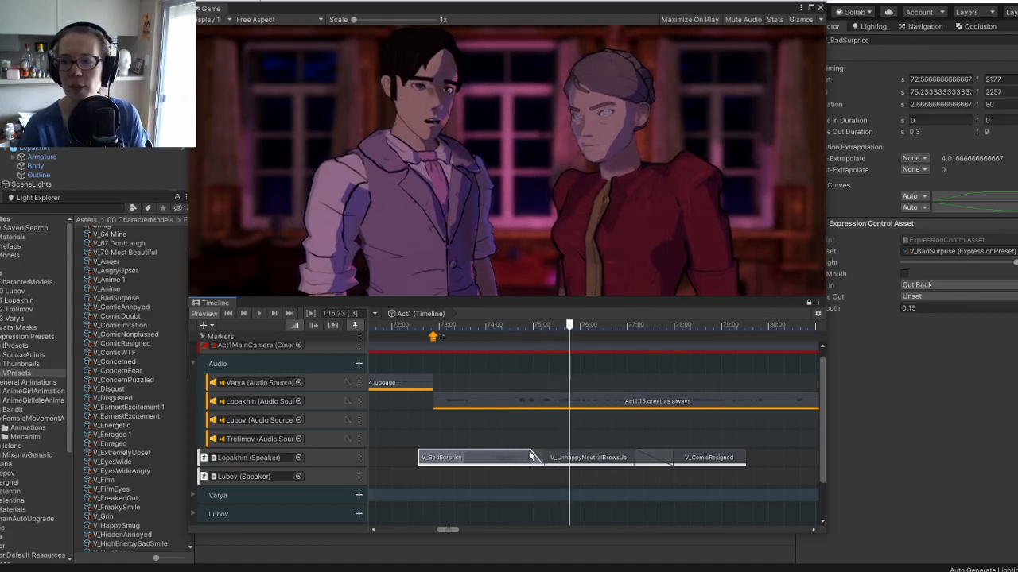
# Move the start of Lopakhin's V_UnhappyNeutralBrowsUp clip to frame 2240 for a 17-frame blend from V_BadSurprise, and replay it.
pyautogui.click(533, 453)
pyautogui.moveTo(502, 330); pyautogui.dragTo(511, 334)
pyautogui.press('space')
pyautogui.press('space')
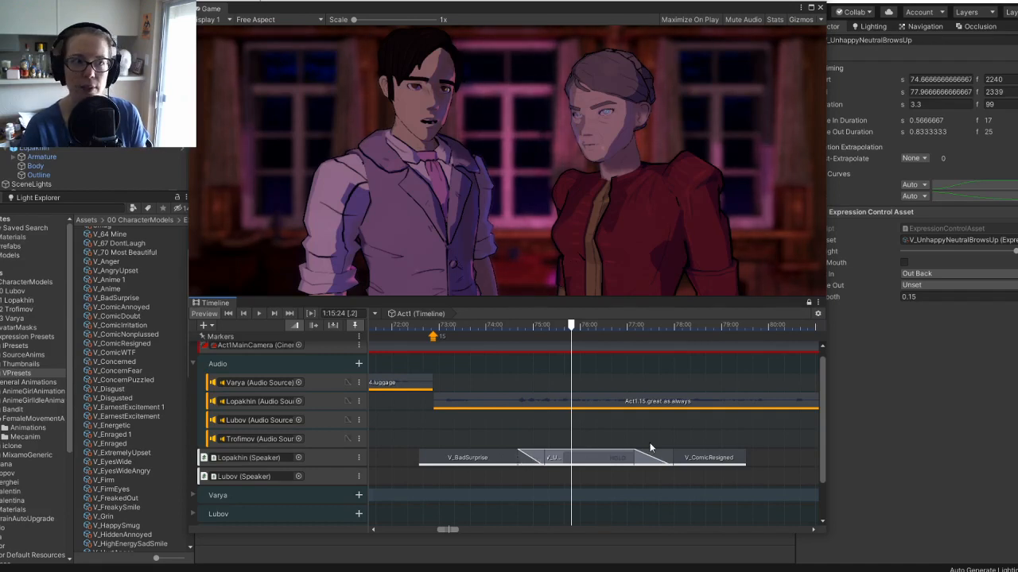
# Extend the end of Lopakhin's V_ComicResigned clip to frame 2411 within line 15.
pyautogui.moveTo(649, 448); pyautogui.dragTo(522, 462, button='middle')
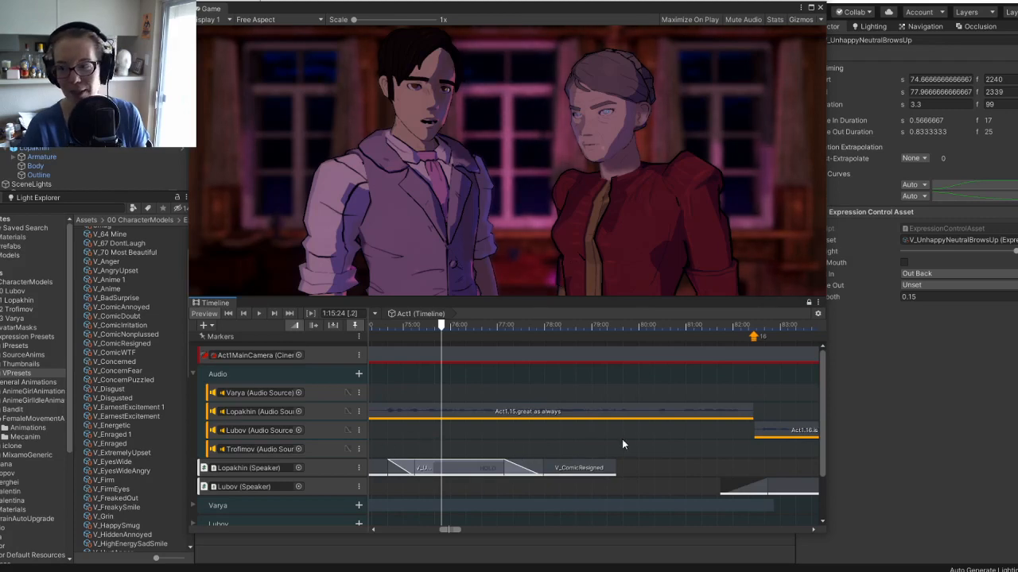
pyautogui.moveTo(623, 445); pyautogui.dragTo(481, 437, button='middle')
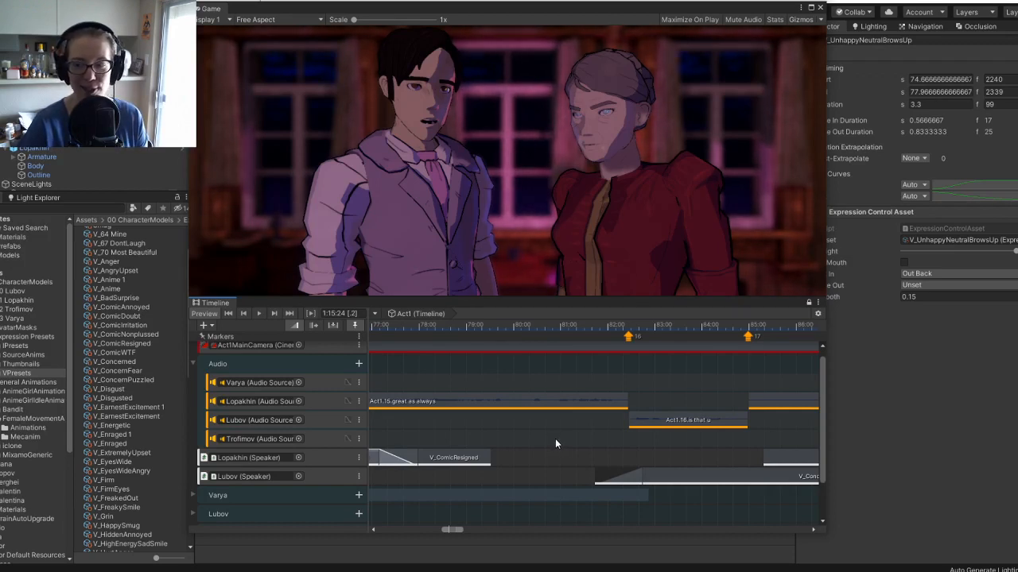
pyautogui.click(444, 325)
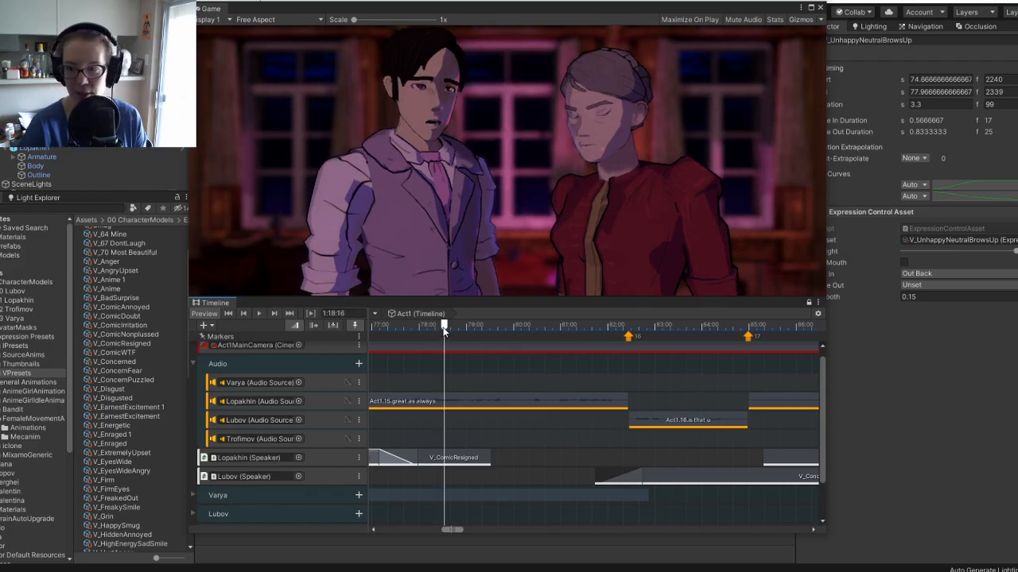
pyautogui.moveTo(444, 328); pyautogui.dragTo(464, 329)
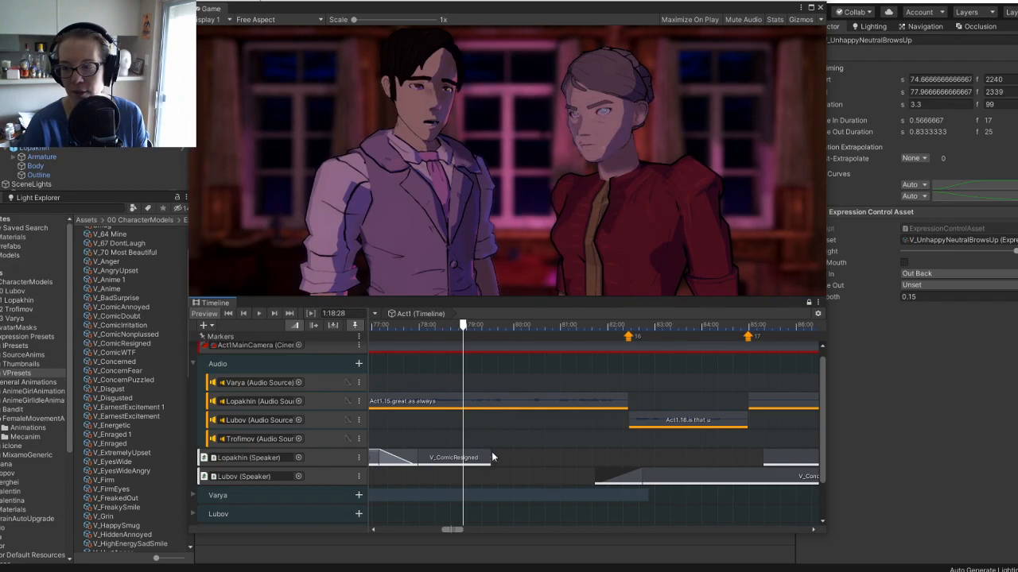
pyautogui.moveTo(491, 458); pyautogui.dragTo(531, 458)
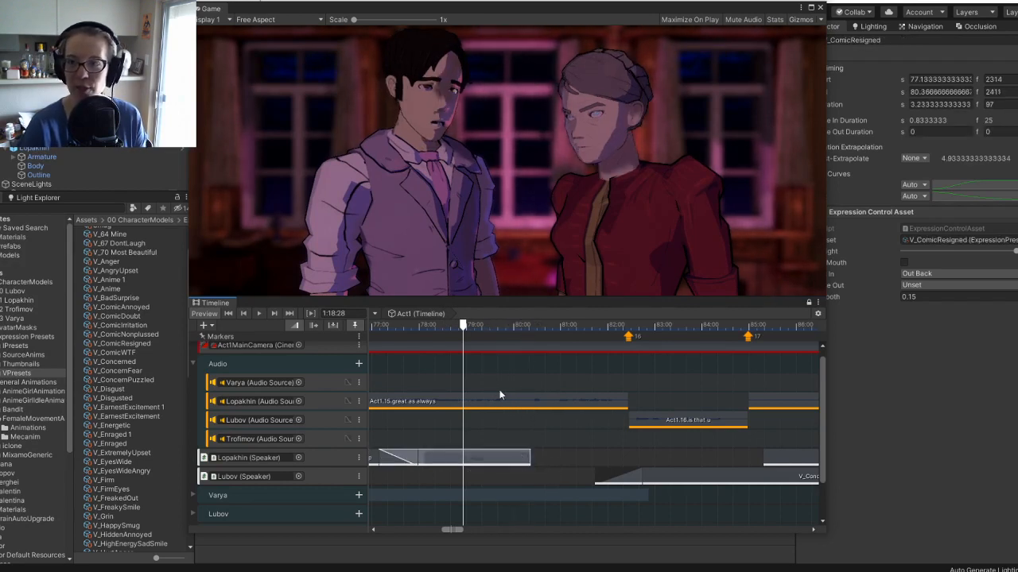
# Move the playhead to 1:20:03 and examine the V_ComicIrritation, V_Energetic, V_ExtremelyUpset and V_FreakedOut preset thumbnails for Lopakhin.
pyautogui.moveTo(466, 325); pyautogui.dragTo(518, 332)
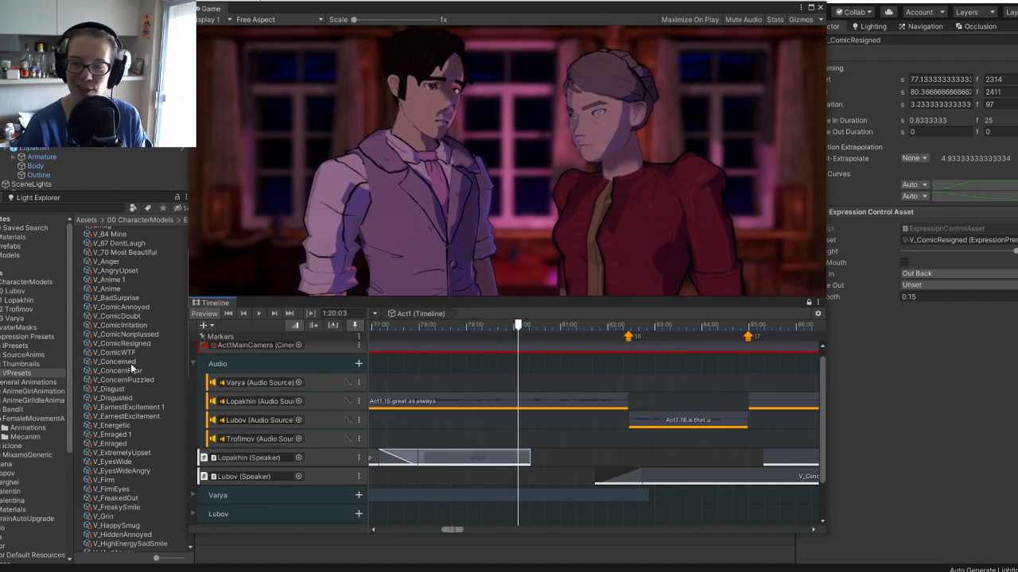
pyautogui.click(172, 322)
pyautogui.moveTo(187, 315); pyautogui.dragTo(198, 316)
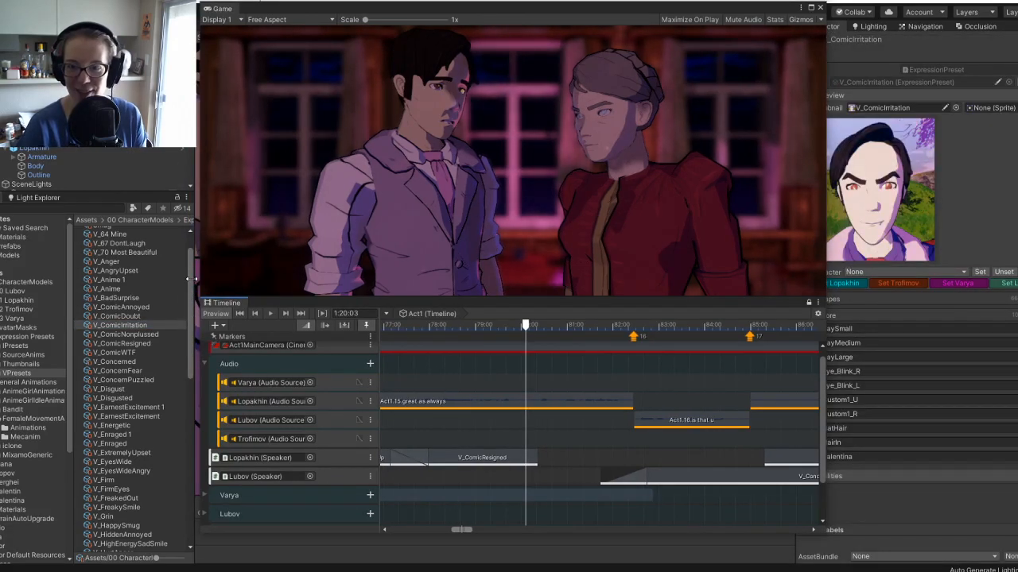
pyautogui.scroll(1, 186, 280)
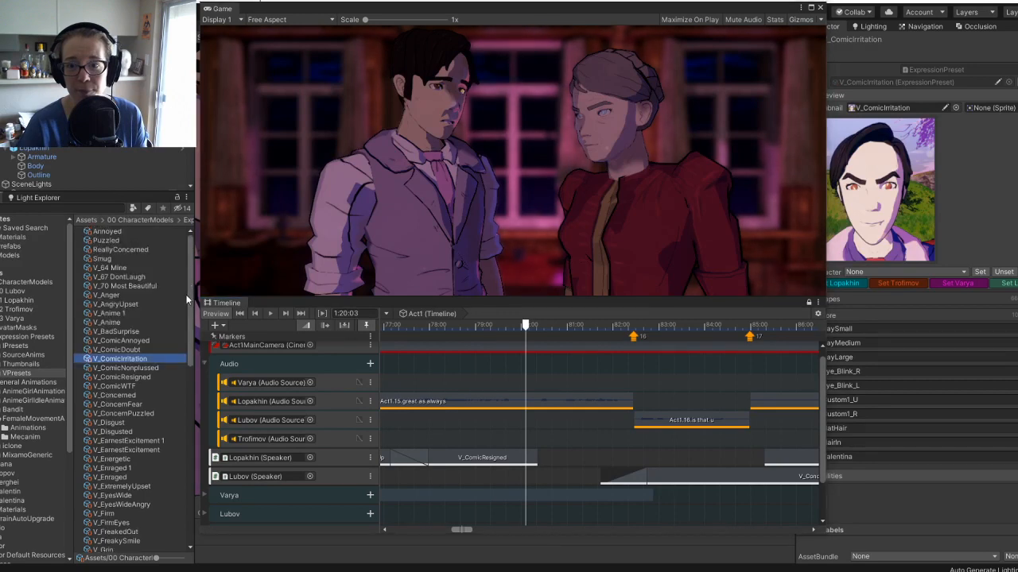
pyautogui.click(102, 460)
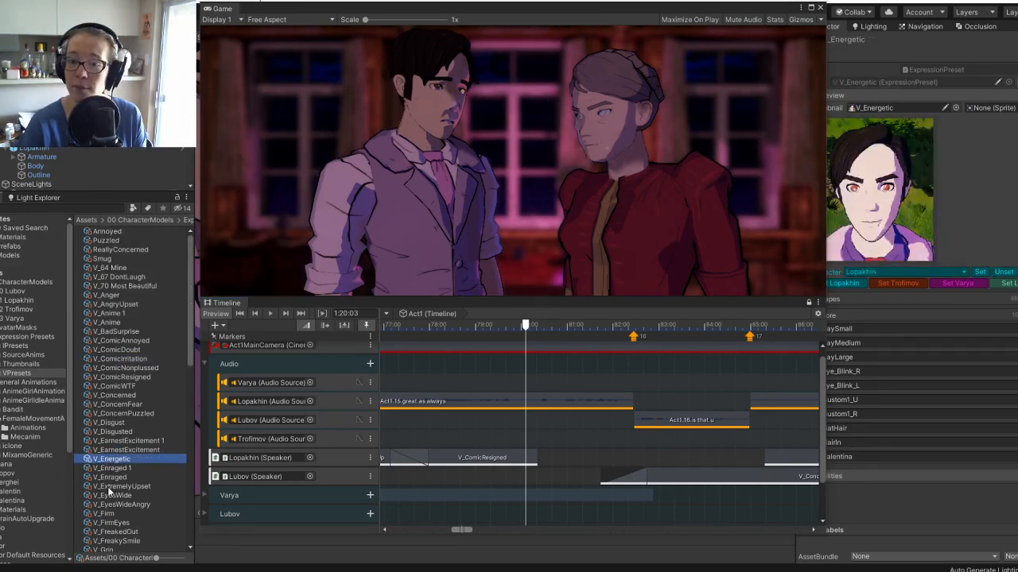
pyautogui.click(106, 486)
pyautogui.scroll(-4, 189, 336)
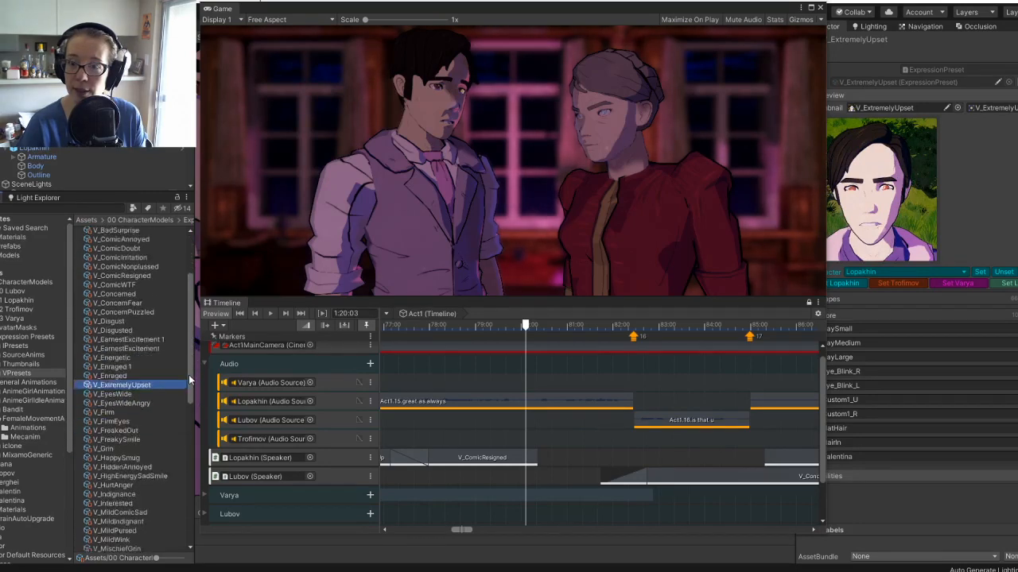
pyautogui.click(124, 412)
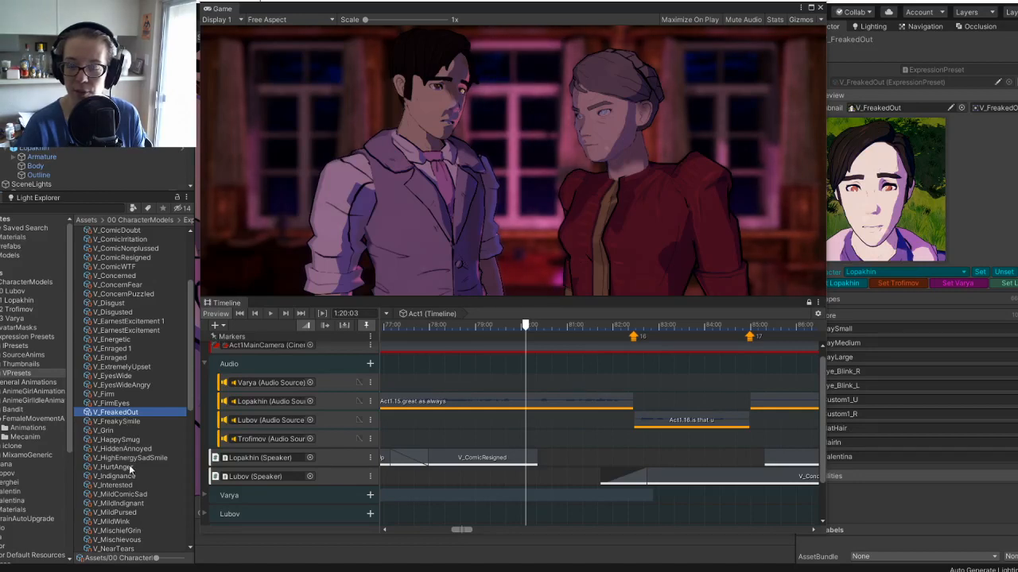
pyautogui.scroll(-2, 131, 470)
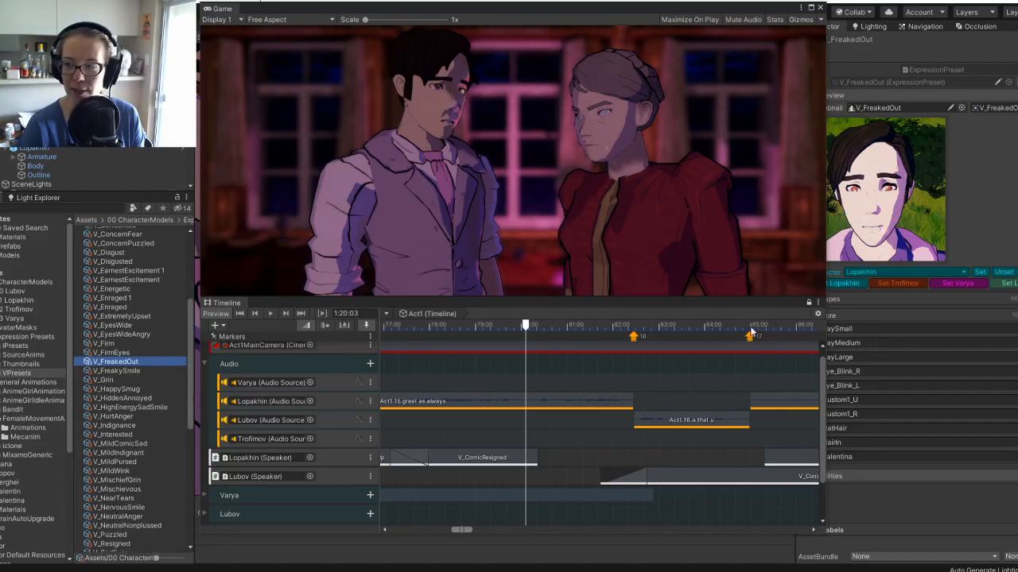
# Move the playhead to 1:22:11 and check the V_HighEnergySadSmile, V_NeutralNonplussed and V_UnhappyNeutralBrowsUp presets as candidates for Lopakhin.
pyautogui.moveTo(752, 330); pyautogui.dragTo(631, 334)
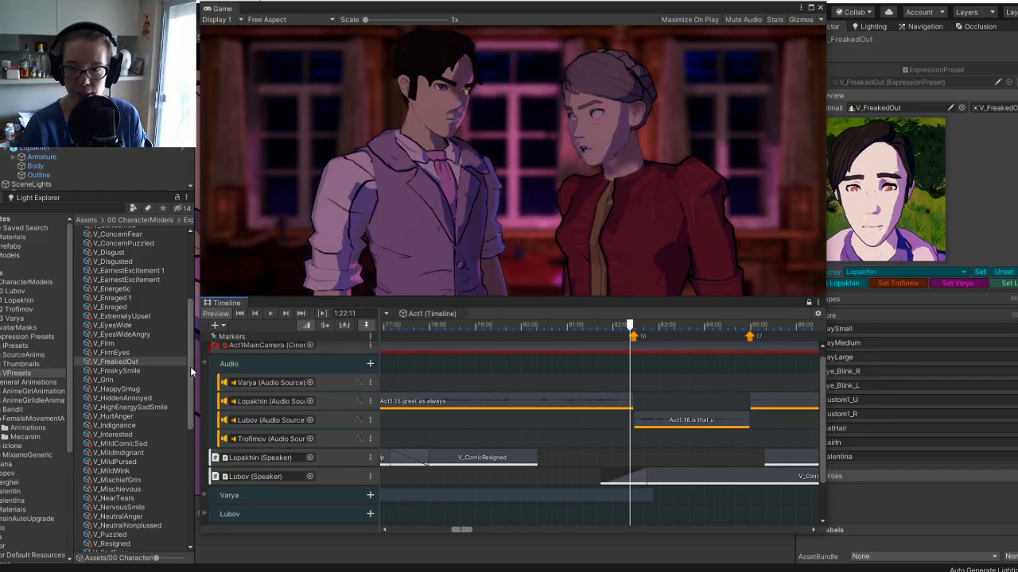
pyautogui.click(140, 407)
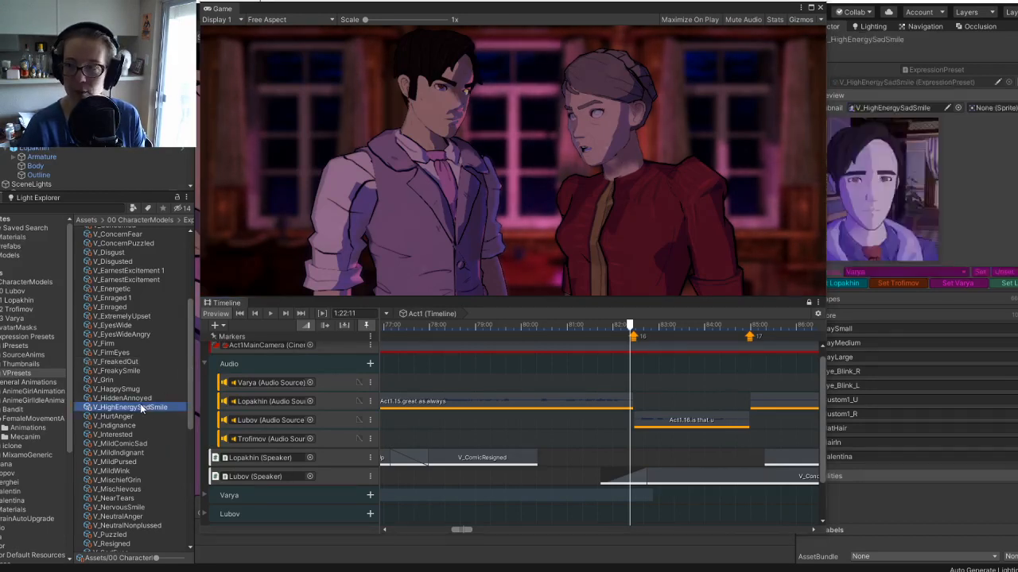
pyautogui.scroll(-2, 182, 392)
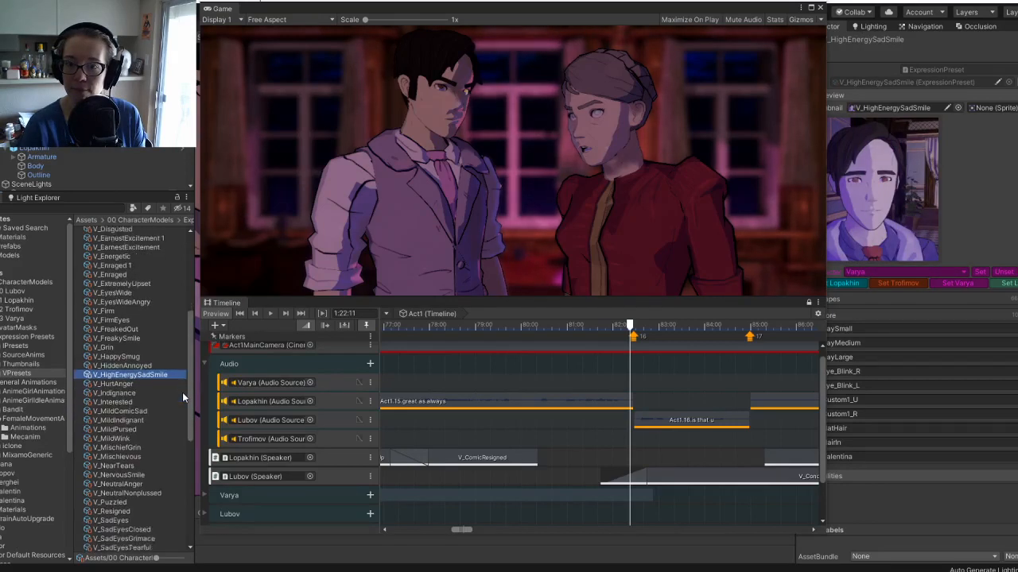
pyautogui.scroll(-3, 181, 402)
pyautogui.click(119, 431)
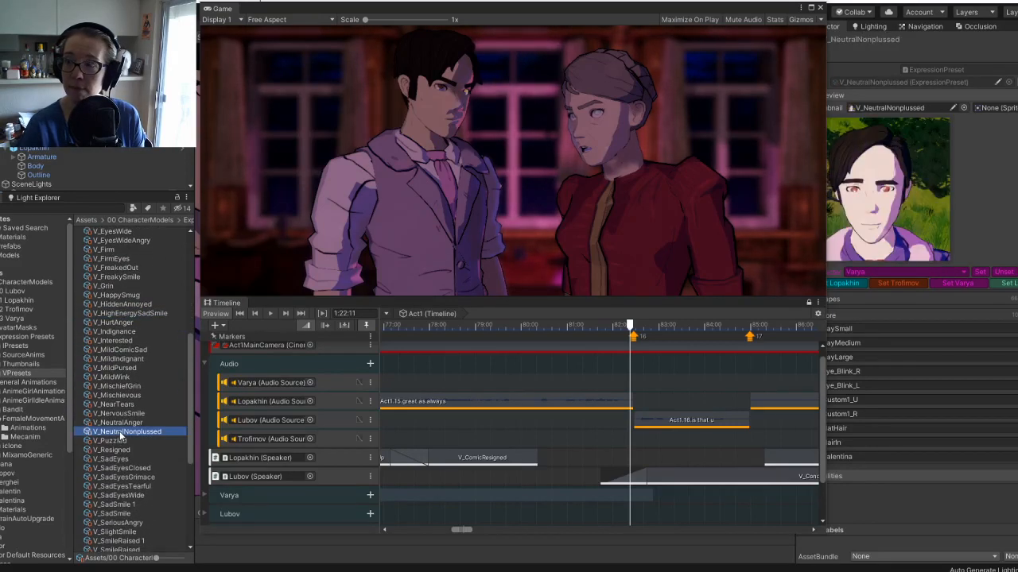
pyautogui.moveTo(191, 435); pyautogui.dragTo(191, 493)
pyautogui.click(163, 482)
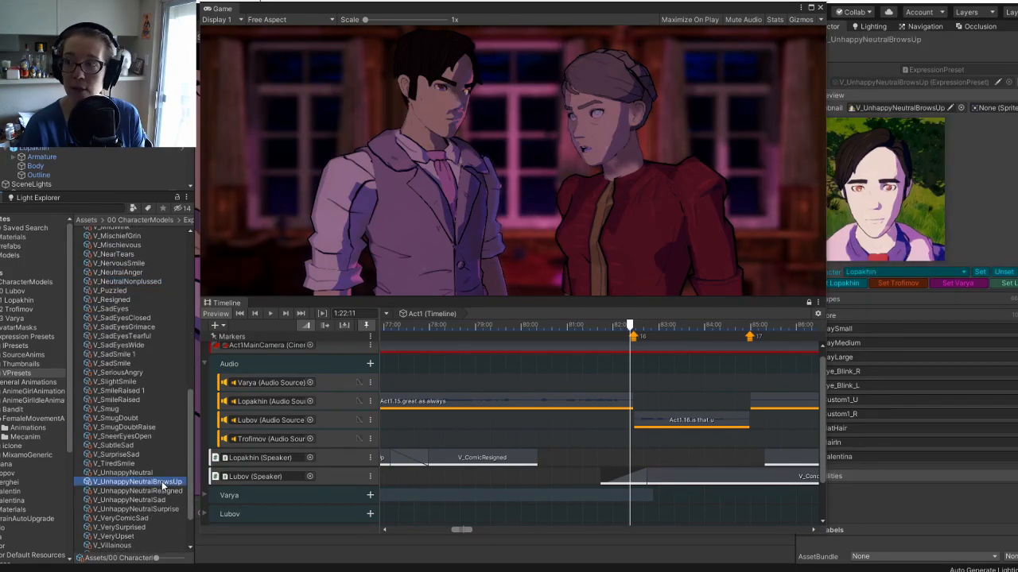
pyautogui.moveTo(186, 457); pyautogui.dragTo(198, 269)
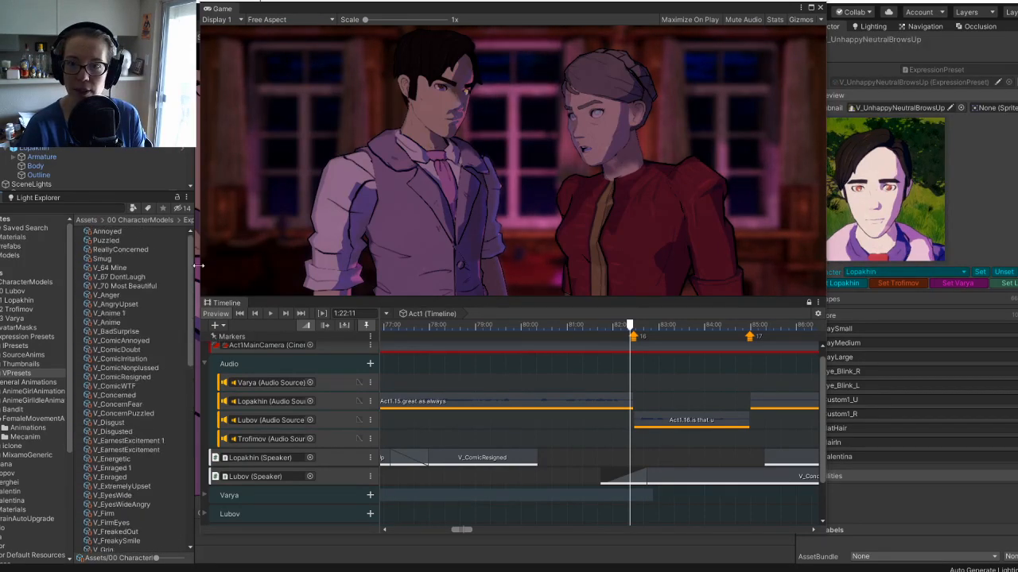
# Compare the thumbnails of the VPresets expressions from V_ComicDoubt through V_FreakedOut for Lopakhin's next expression.
pyautogui.click(147, 358)
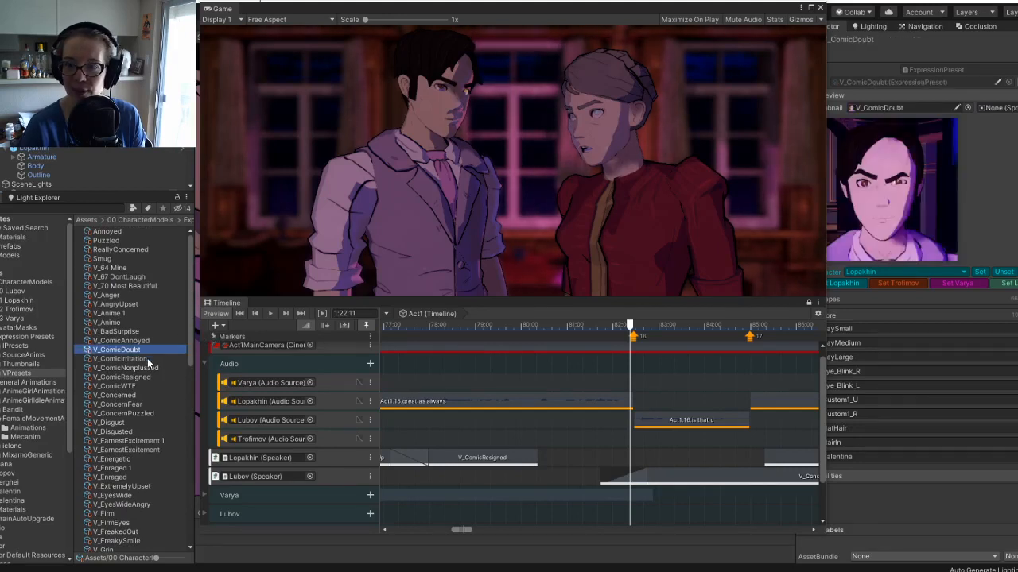
pyautogui.click(147, 377)
pyautogui.click(142, 386)
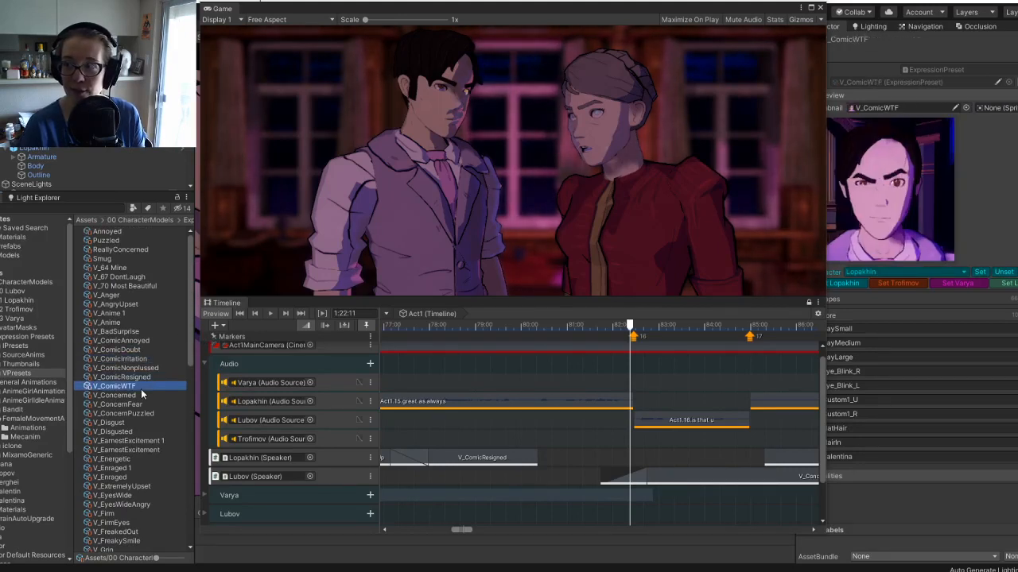
pyautogui.click(138, 395)
pyautogui.click(133, 412)
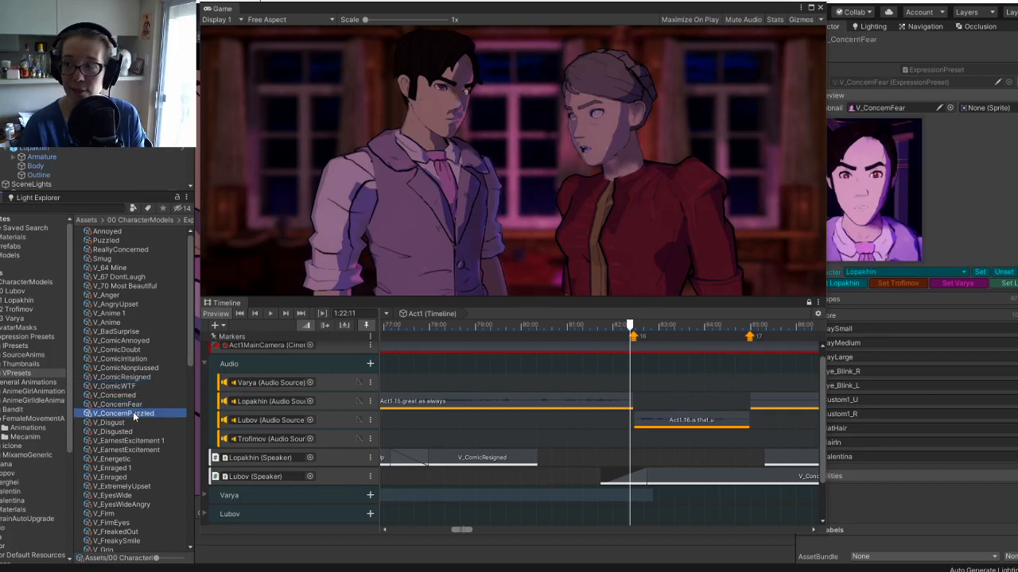
pyautogui.click(124, 423)
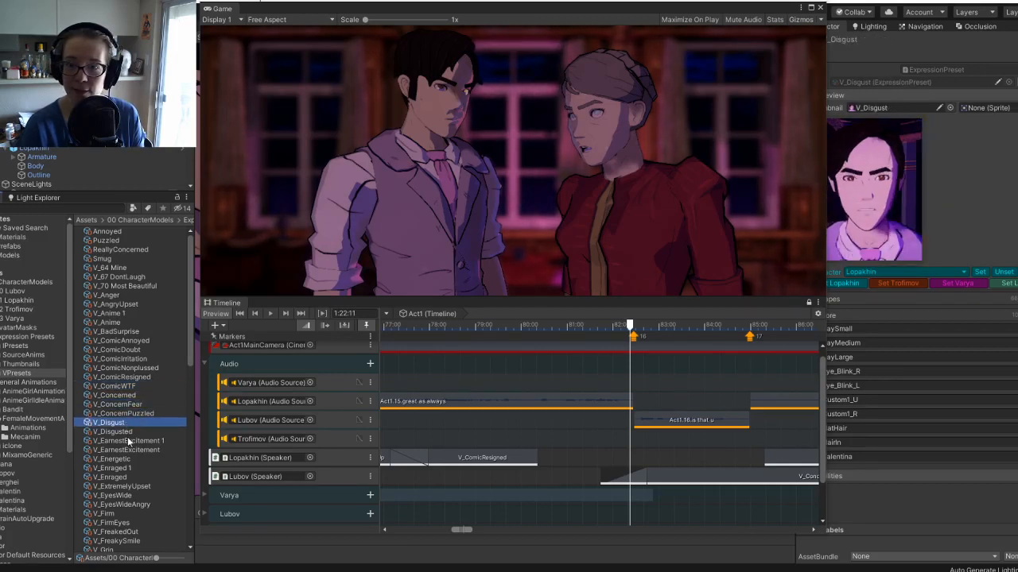
pyautogui.click(124, 441)
pyautogui.click(125, 450)
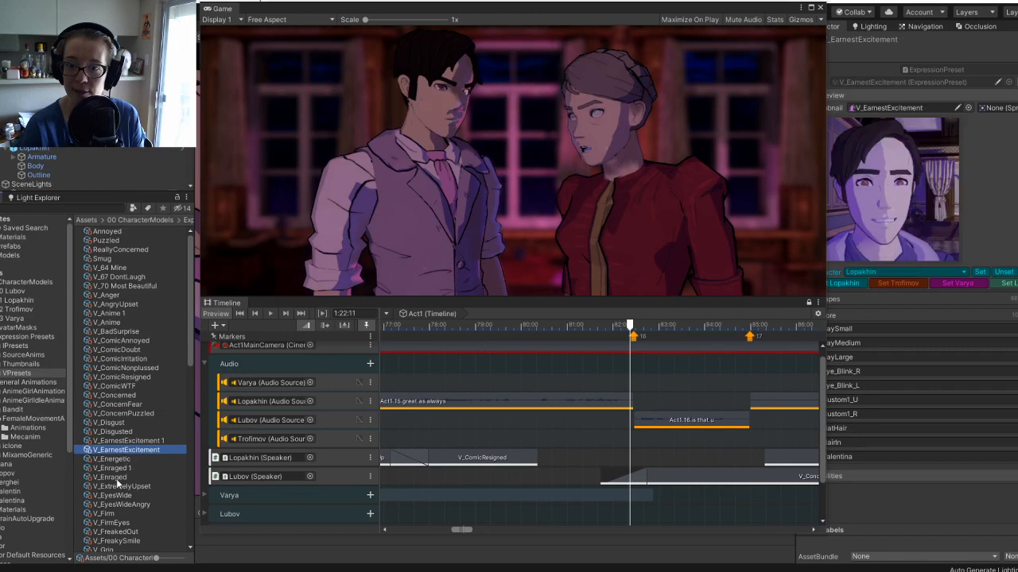
pyautogui.click(119, 478)
pyautogui.click(112, 495)
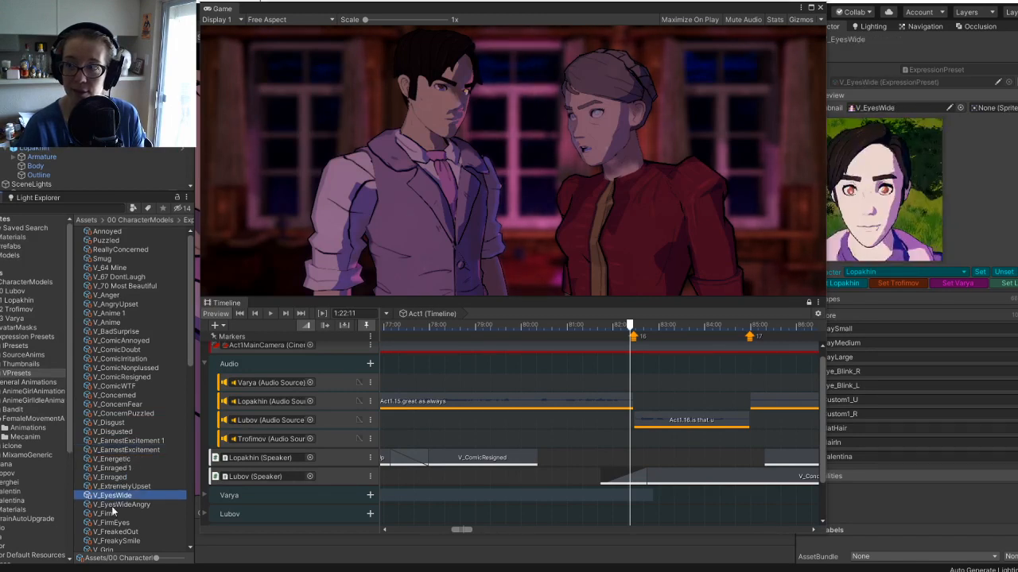
pyautogui.click(116, 505)
pyautogui.click(104, 532)
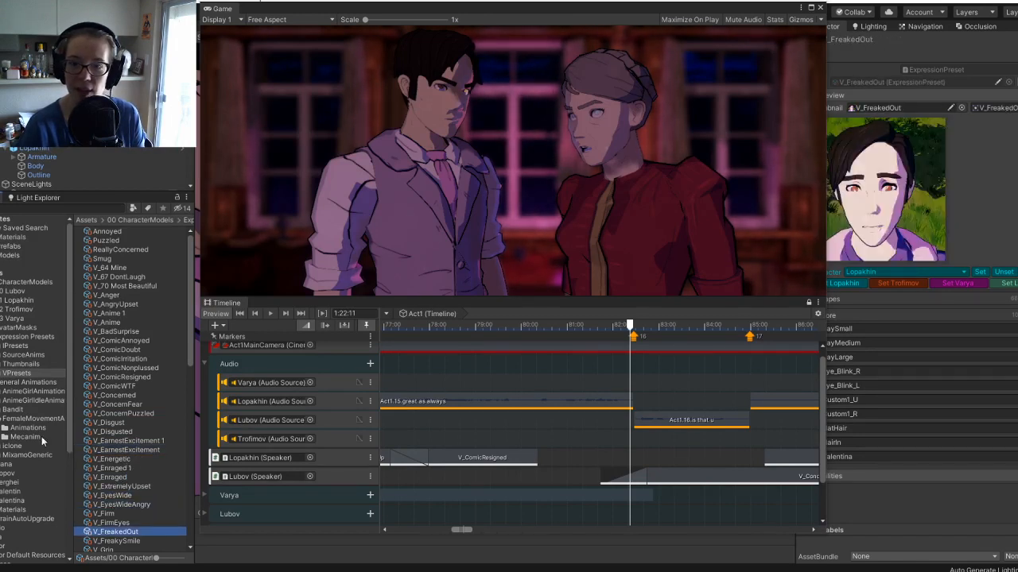
# Open the IPresets folder and examine the I_MildConsternation, I_MildlyDisgruntled and I_NervousCrush expressions.
pyautogui.click(26, 346)
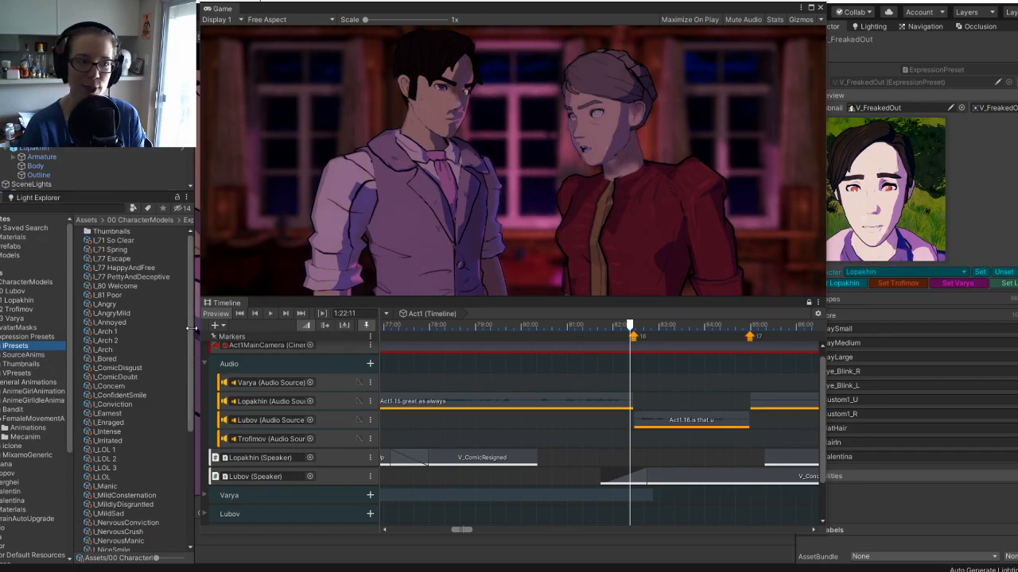
pyautogui.moveTo(190, 327); pyautogui.dragTo(205, 451)
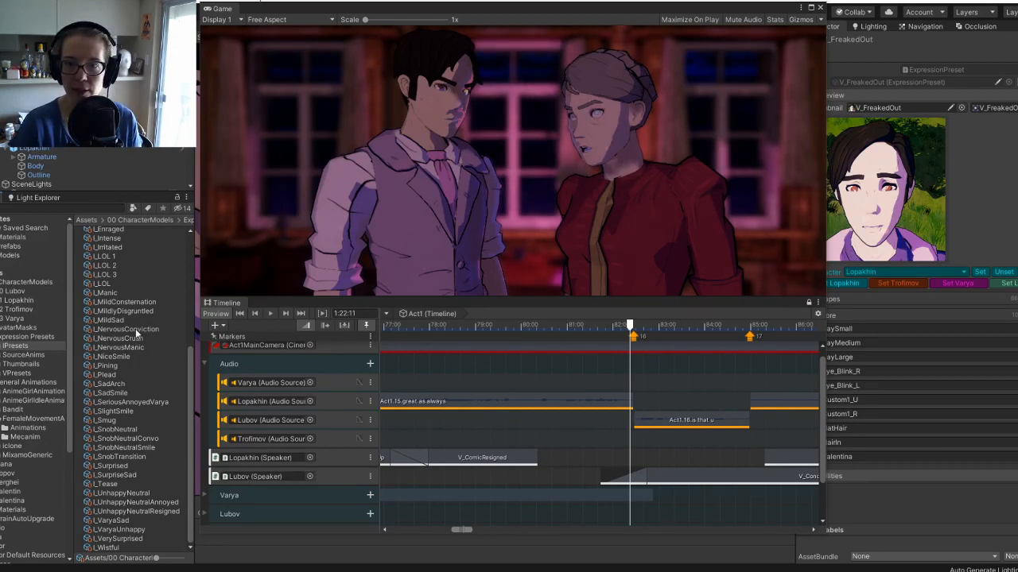
pyautogui.click(140, 303)
pyautogui.click(141, 311)
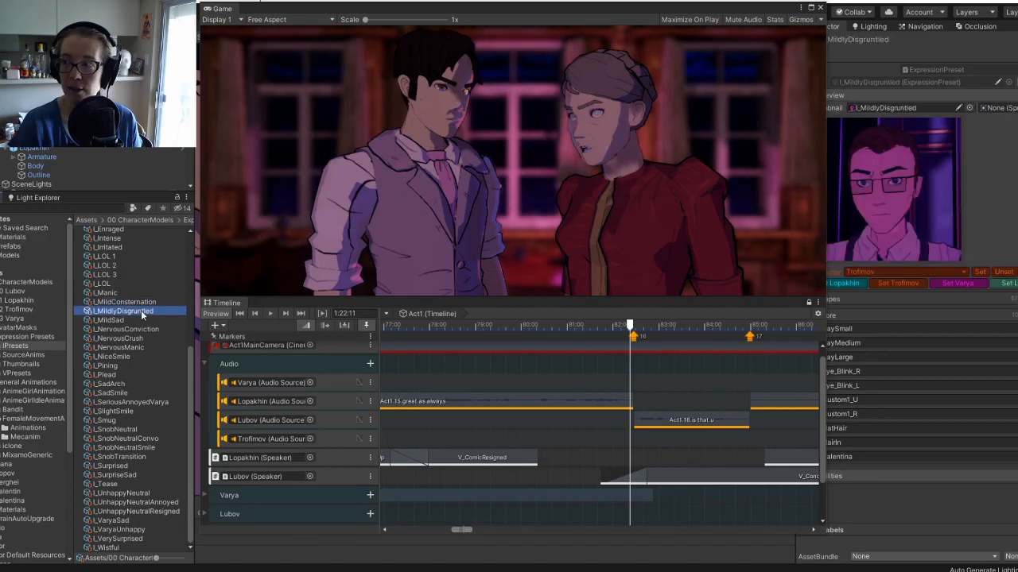
pyautogui.click(138, 303)
pyautogui.click(127, 338)
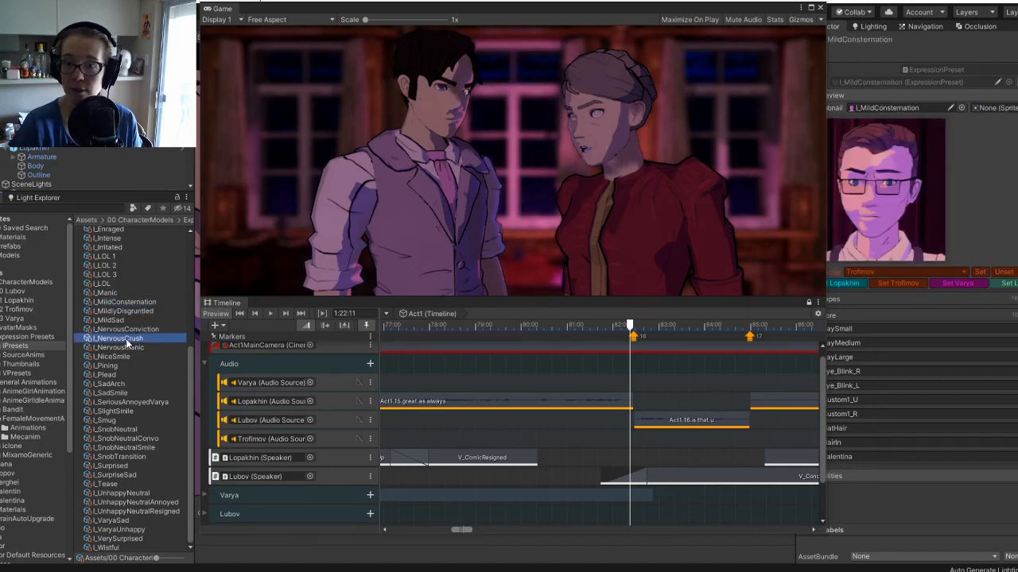
# Apply the I_NervousCrush preset to Lopakhin and frame his face up close in the Scene view.
pyautogui.click(848, 283)
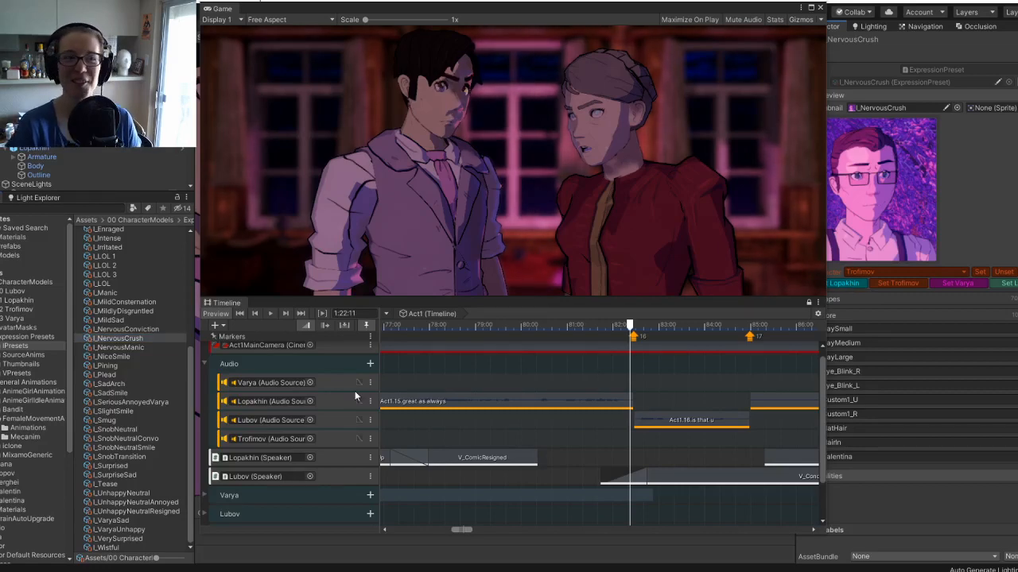
pyautogui.moveTo(265, 9); pyautogui.dragTo(0, 48)
pyautogui.moveTo(318, 187); pyautogui.dragTo(286, 166, button='right')
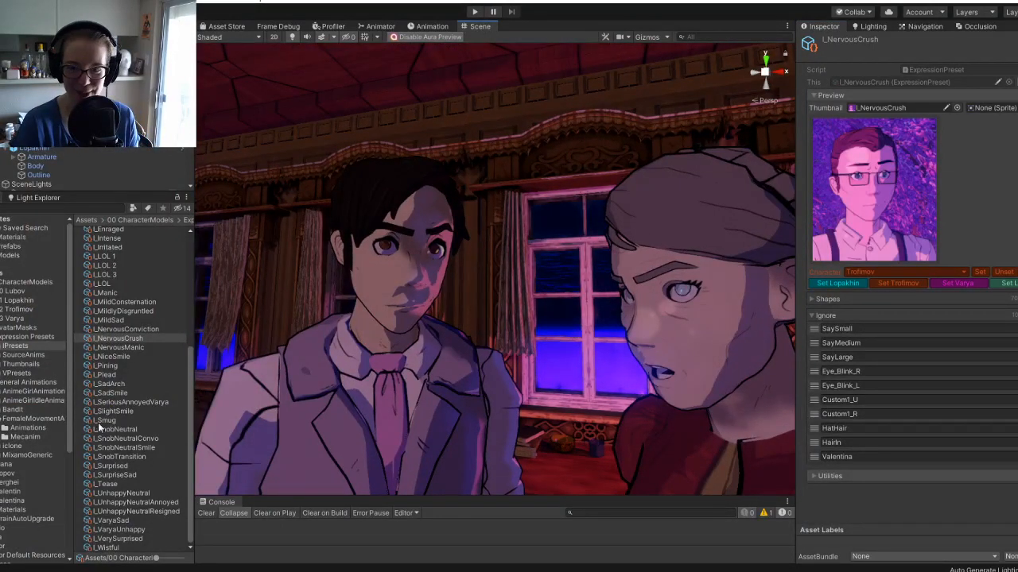
pyautogui.moveTo(443, 277); pyautogui.dragTo(442, 260, button='right')
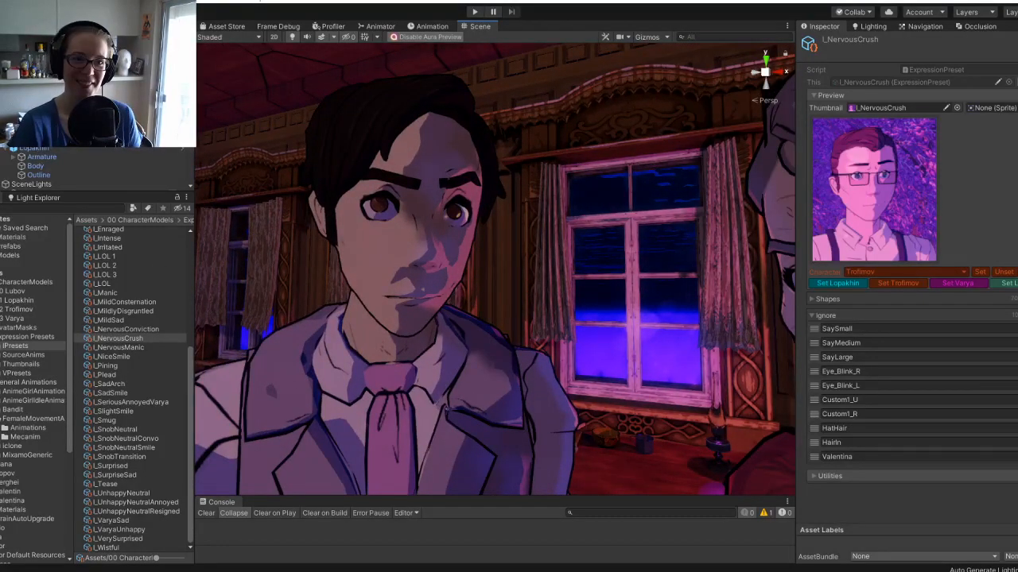
# Try out the I_ComicDoubt preset on Lopakhin's face, followed by I_ComicDisgust.
pyautogui.click(134, 455)
pyautogui.click(137, 440)
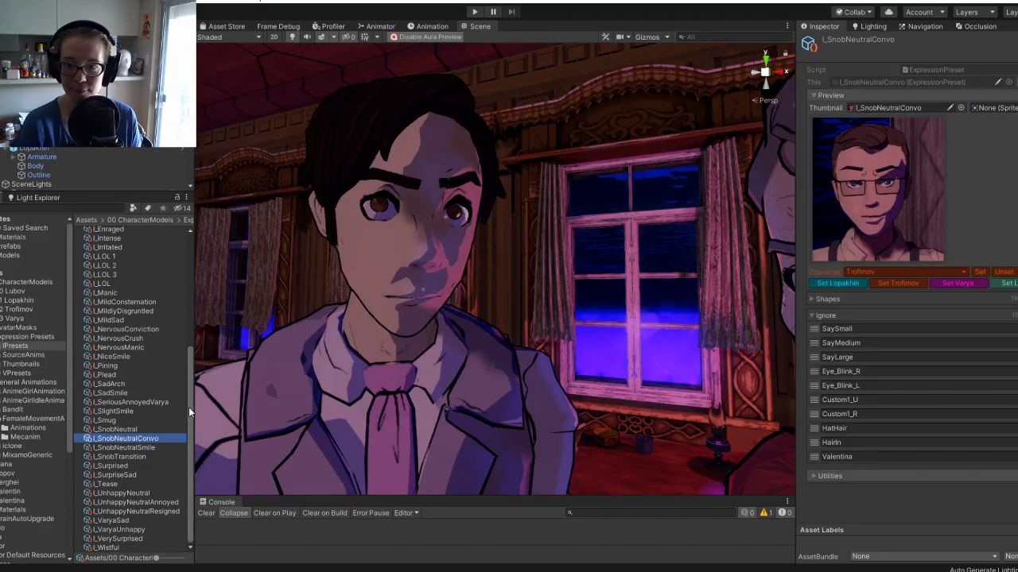
pyautogui.moveTo(189, 407); pyautogui.dragTo(186, 341)
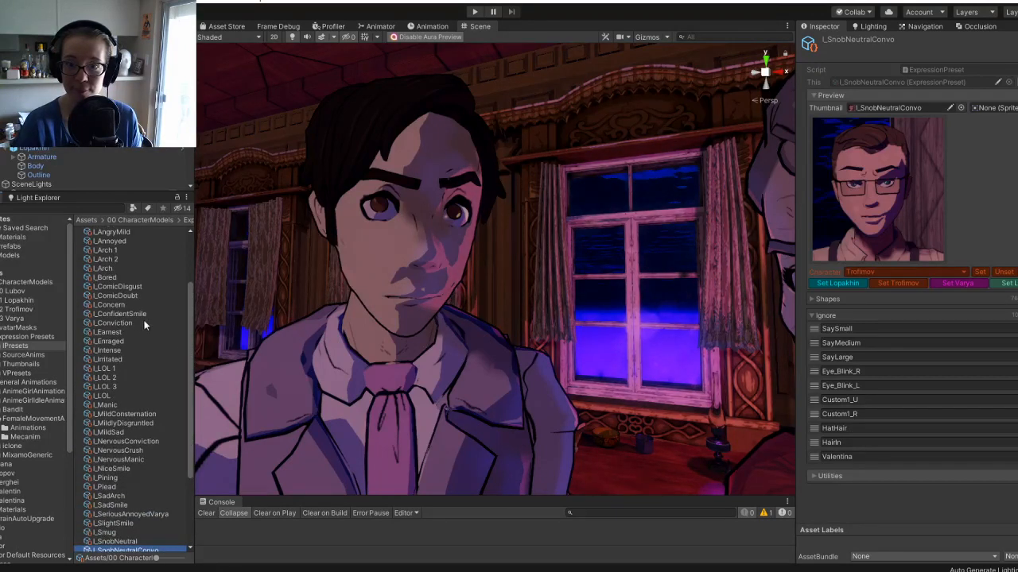
pyautogui.click(119, 295)
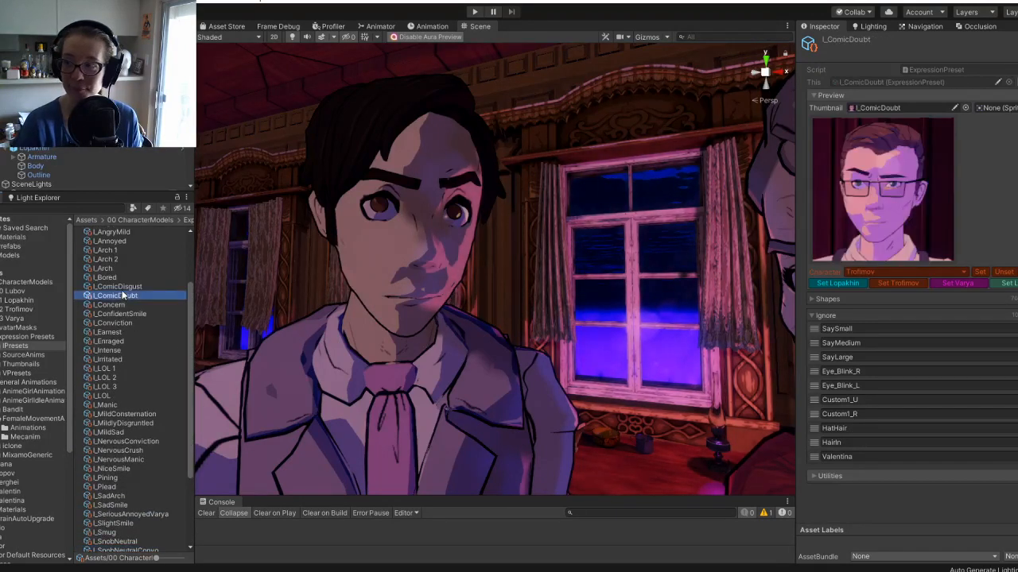
pyautogui.click(855, 280)
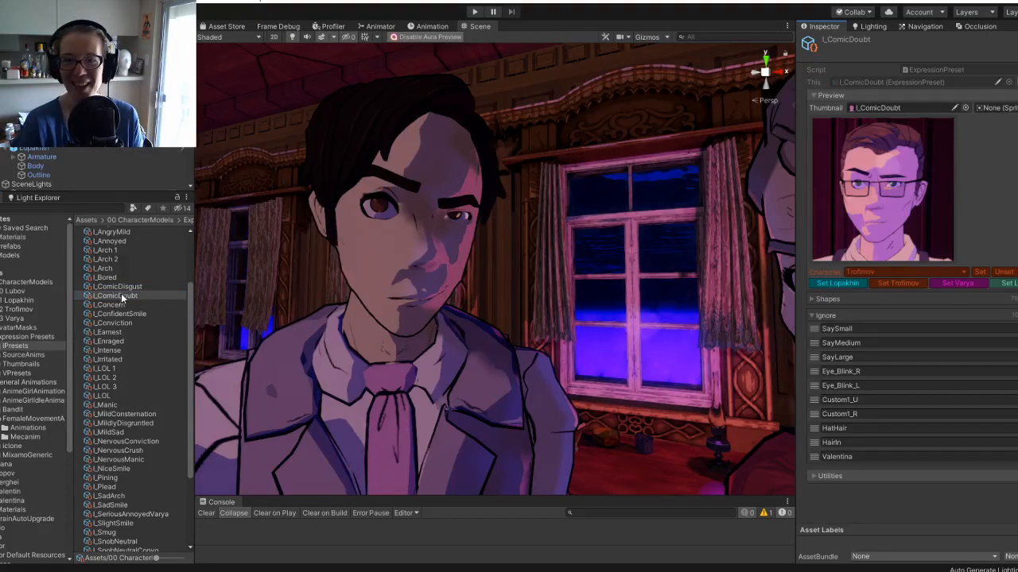
pyautogui.click(130, 286)
pyautogui.click(822, 286)
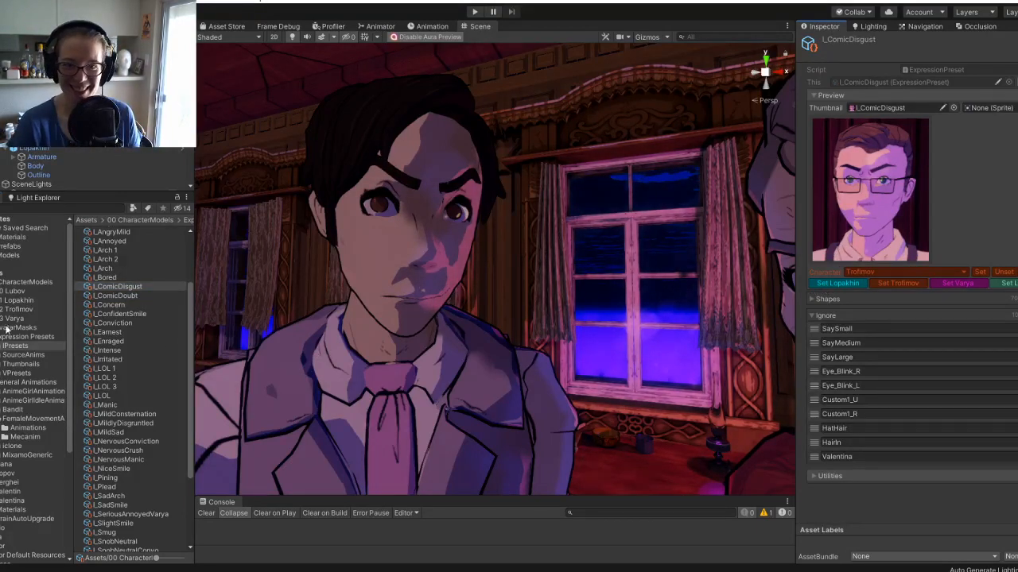
# Find V_BadSurprise in the VPresets folder and add it to Lopakhin's speaker track near the end of line 15, ending where line 16 starts.
pyautogui.click(23, 375)
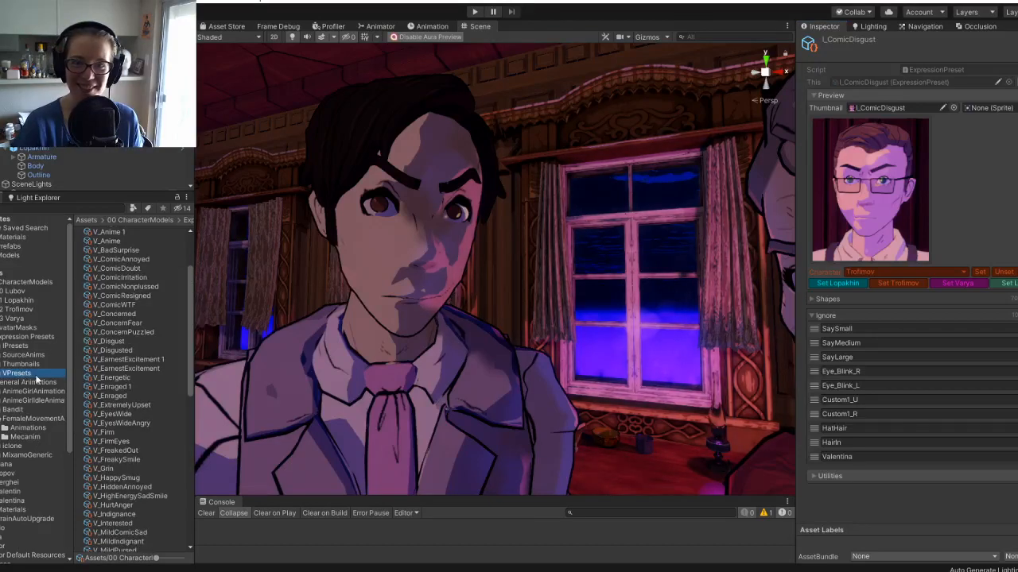
pyautogui.click(119, 405)
pyautogui.click(130, 360)
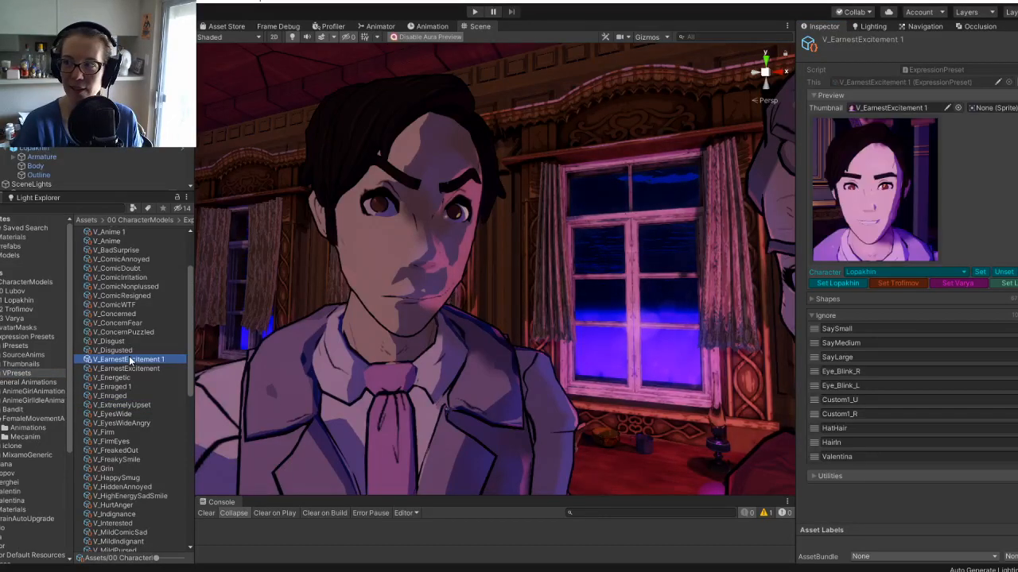
pyautogui.click(127, 370)
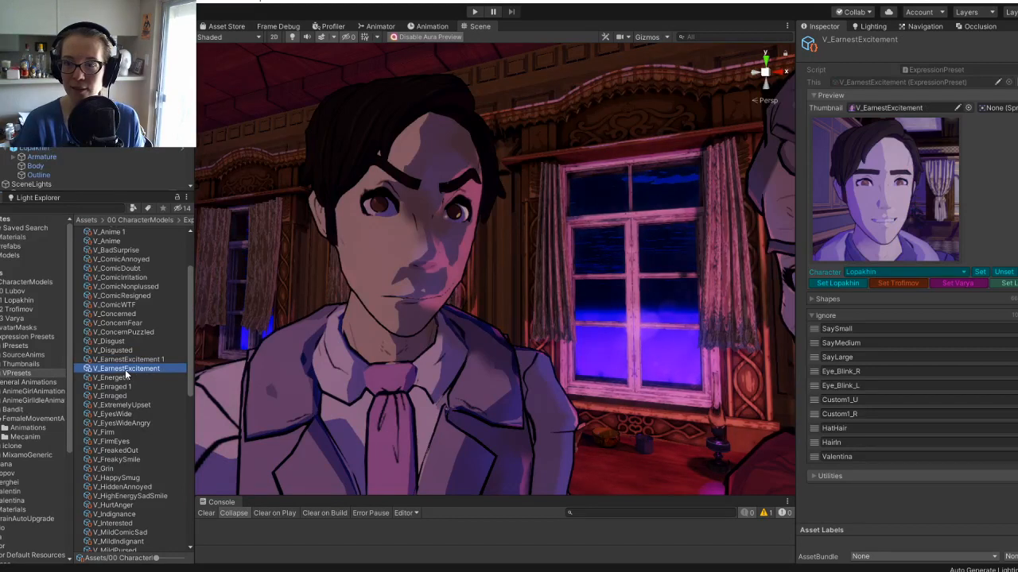
pyautogui.click(131, 278)
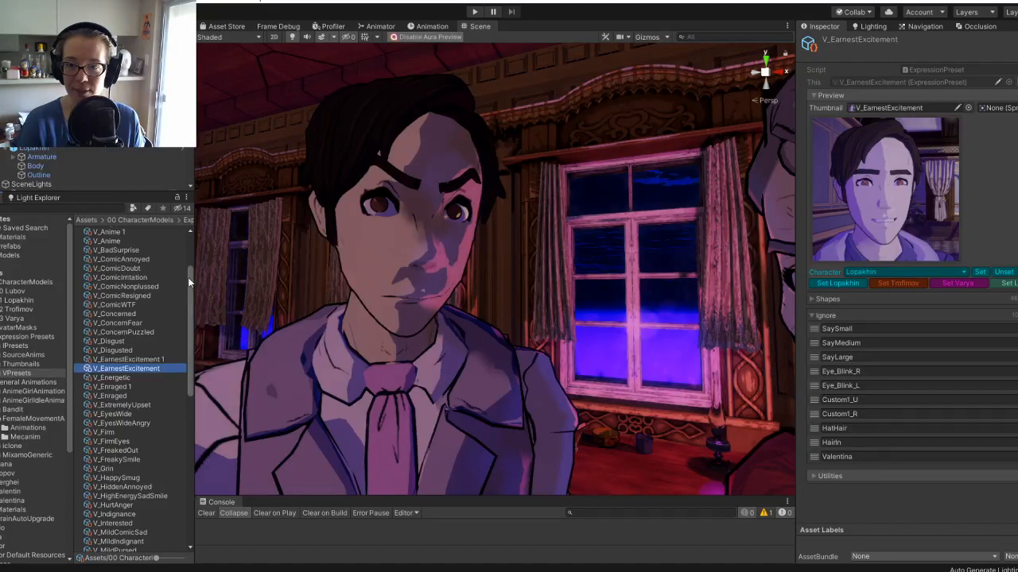
pyautogui.scroll(-1, 179, 279)
pyautogui.click(115, 238)
pyautogui.scroll(1, 118, 244)
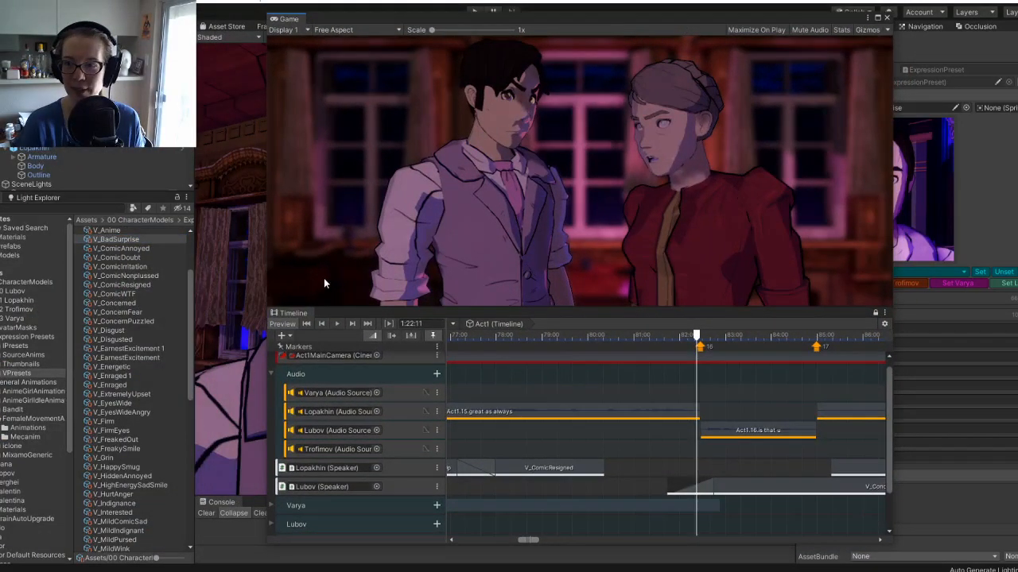
pyautogui.moveTo(406, 304); pyautogui.dragTo(700, 468)
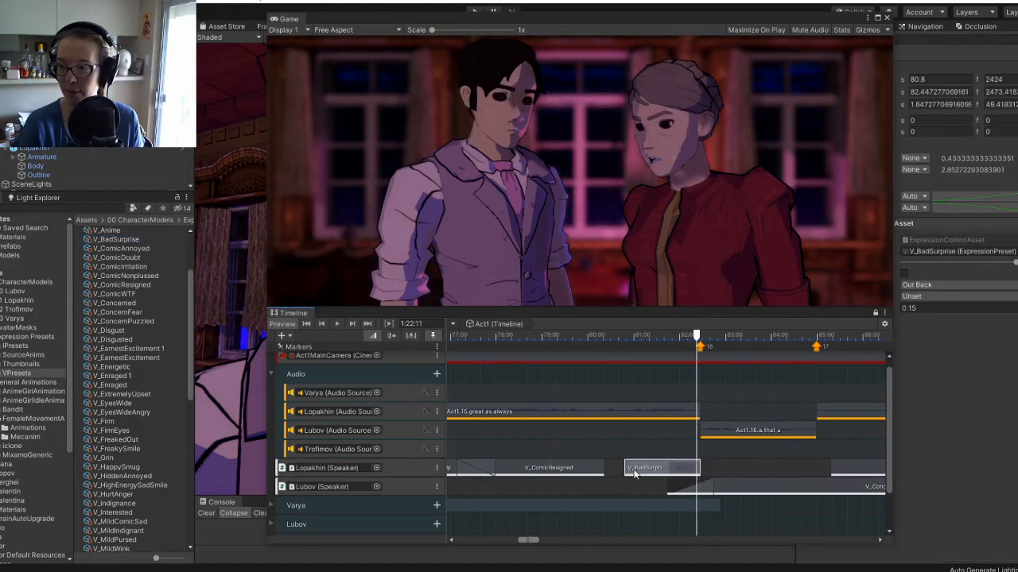
# Extend Lopakhin's V_ComicResigned clip and blend it into V_BadSurprise with a 0.2 s overlap starting about 80.53 s, and play the transition.
pyautogui.moveTo(601, 470); pyautogui.dragTo(612, 469)
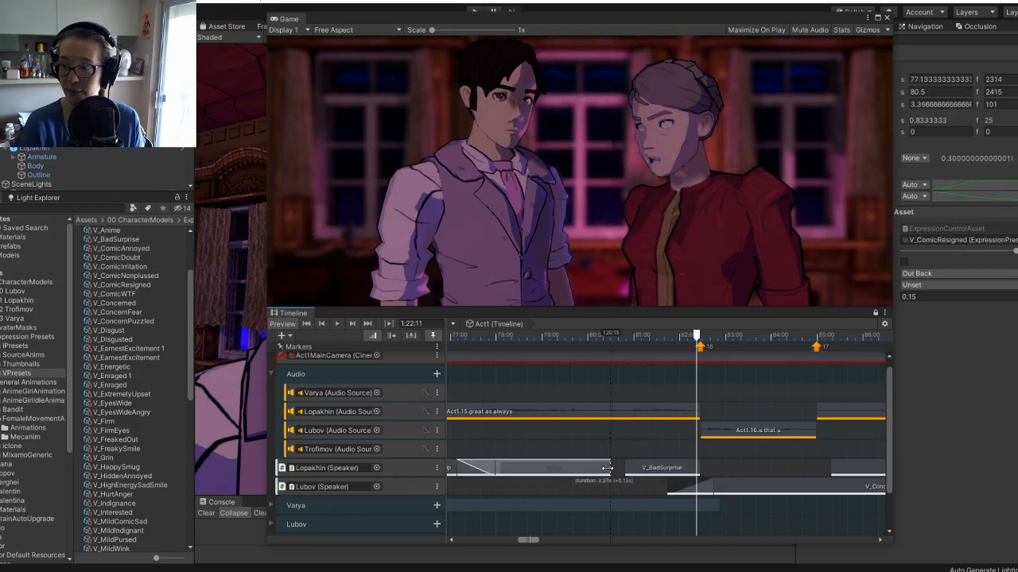
pyautogui.moveTo(575, 334); pyautogui.dragTo(622, 334)
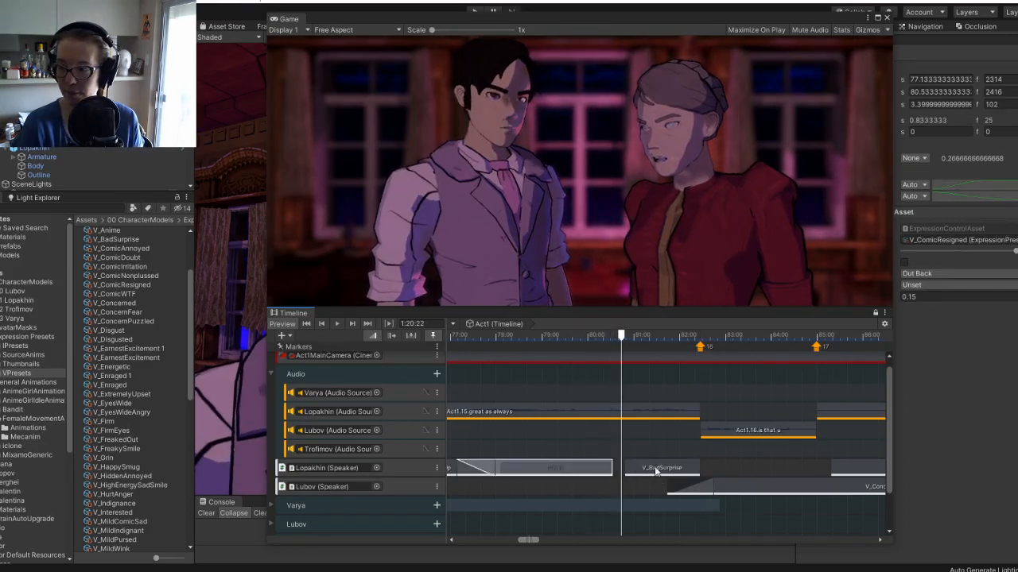
pyautogui.click(653, 469)
pyautogui.moveTo(626, 469)
pyautogui.mouseDown()
pyautogui.moveTo(609, 468)
pyautogui.moveTo(619, 467)
pyautogui.mouseUp()
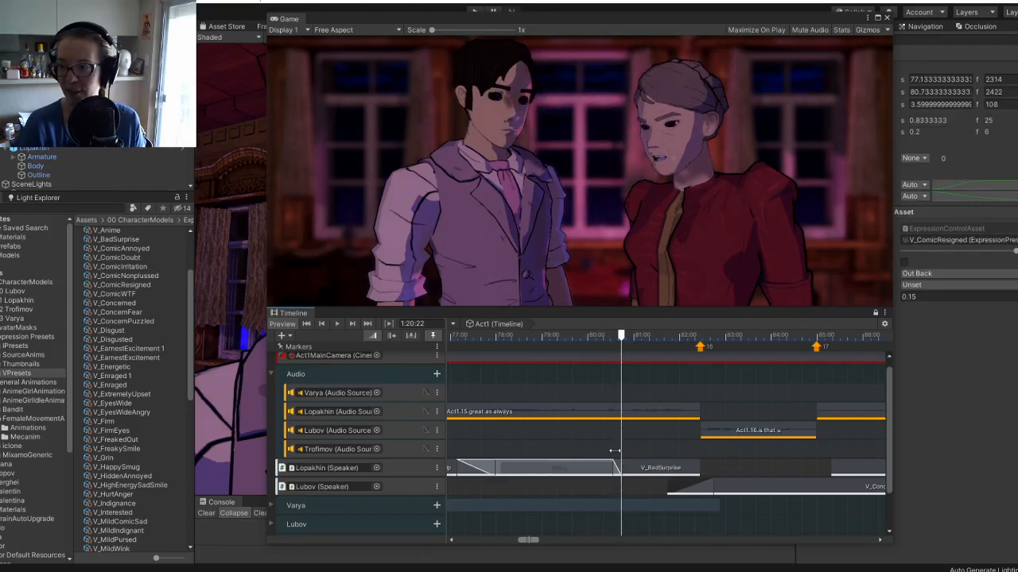
pyautogui.click(588, 339)
pyautogui.press('space')
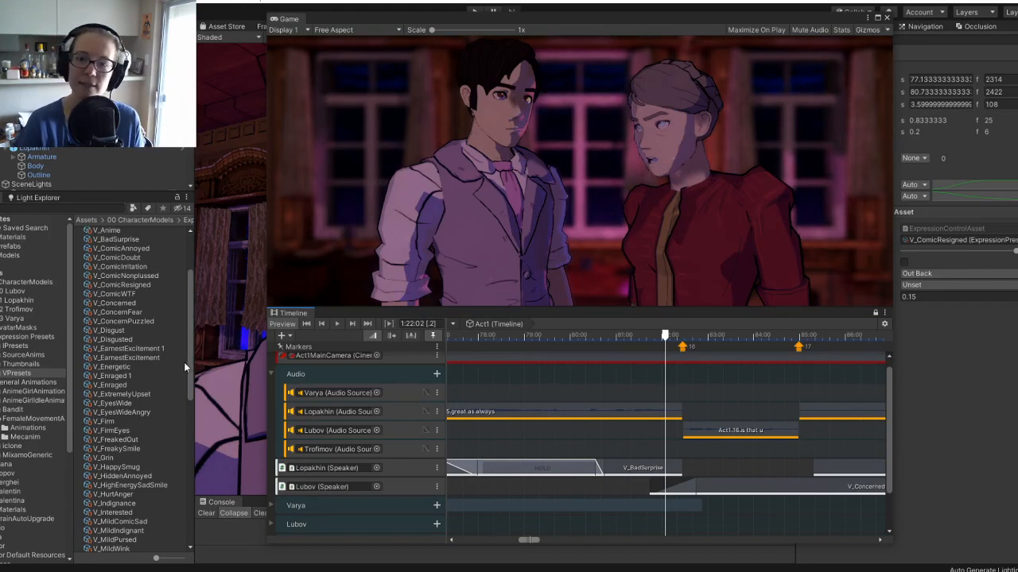
pyautogui.scroll(-5, 183, 382)
pyautogui.moveTo(185, 397); pyautogui.dragTo(185, 400)
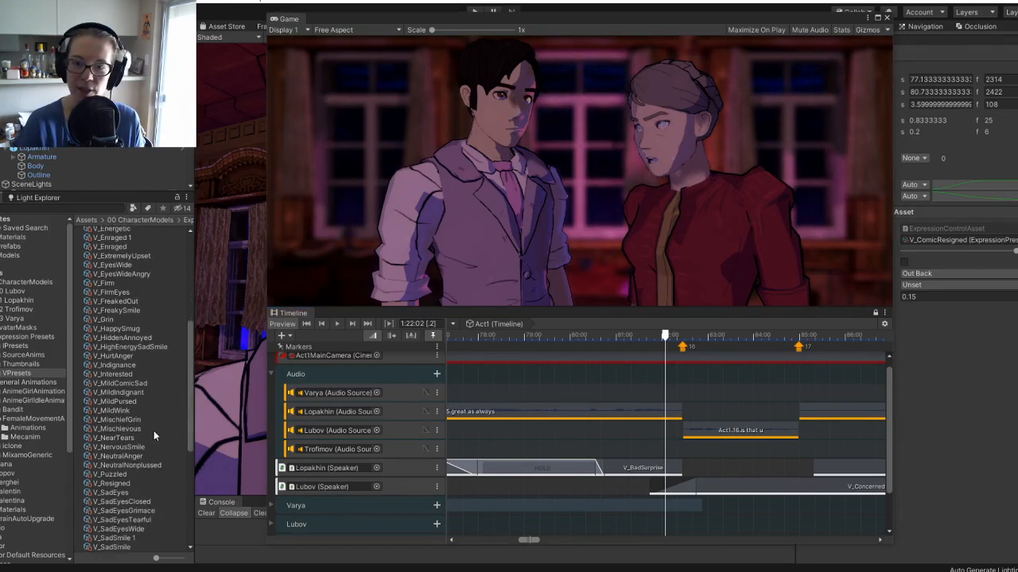
pyautogui.moveTo(112, 450); pyautogui.dragTo(988, 241)
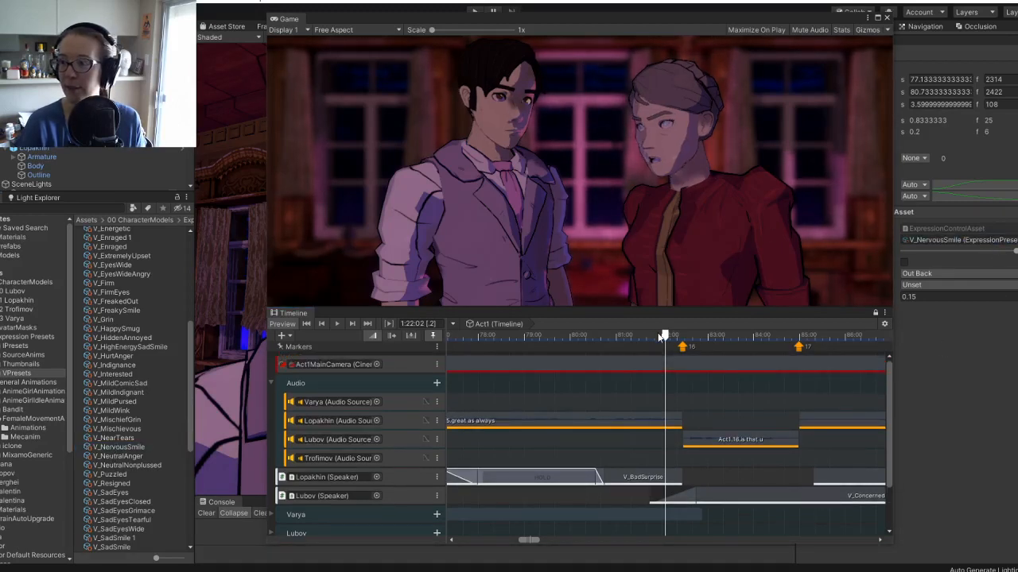
pyautogui.moveTo(664, 338); pyautogui.dragTo(656, 334)
pyautogui.hotkey('ctrl', 'z')
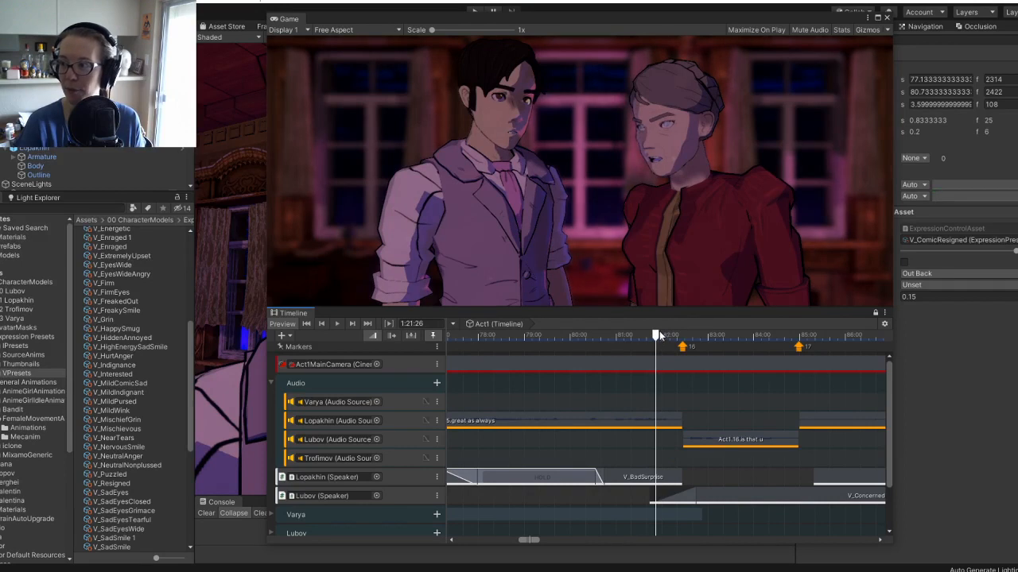
# Try out the V_NervousSmile preset on Lopakhin's V_BadSurprise clip near the end of line 15.
pyautogui.click(629, 482)
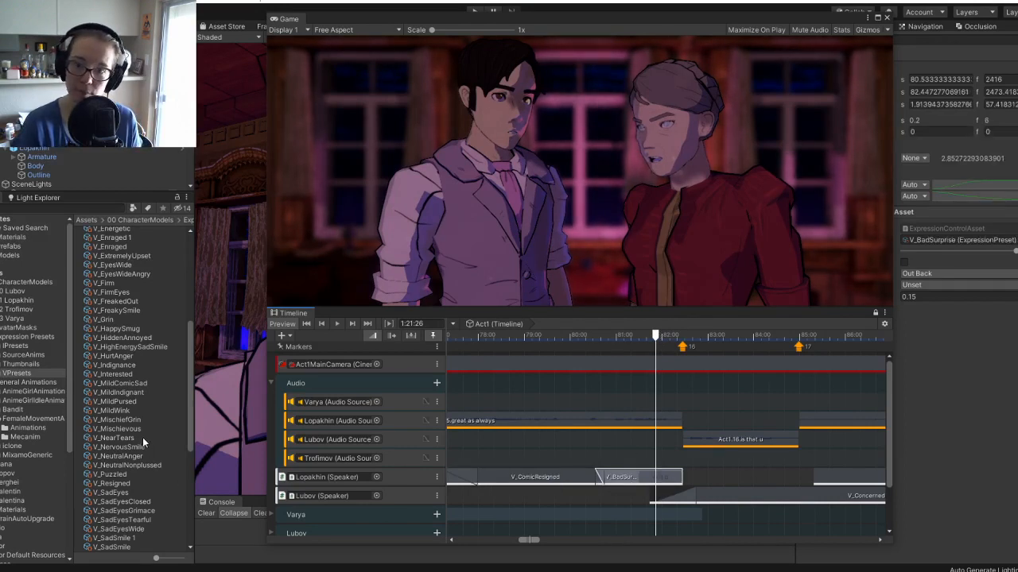
pyautogui.moveTo(111, 450); pyautogui.dragTo(950, 243)
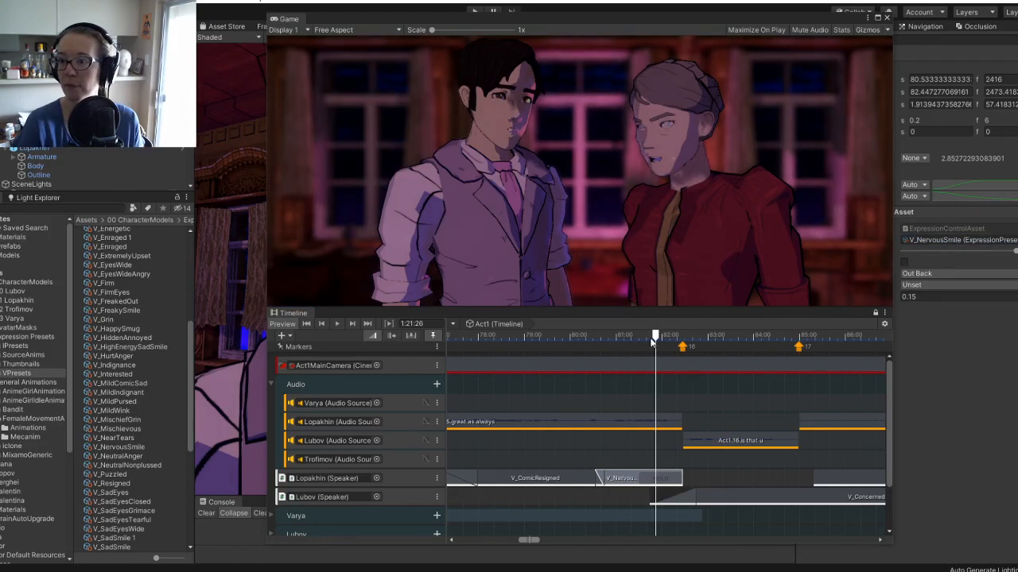
pyautogui.moveTo(656, 336)
pyautogui.mouseDown()
pyautogui.moveTo(669, 335)
pyautogui.moveTo(660, 335)
pyautogui.mouseUp()
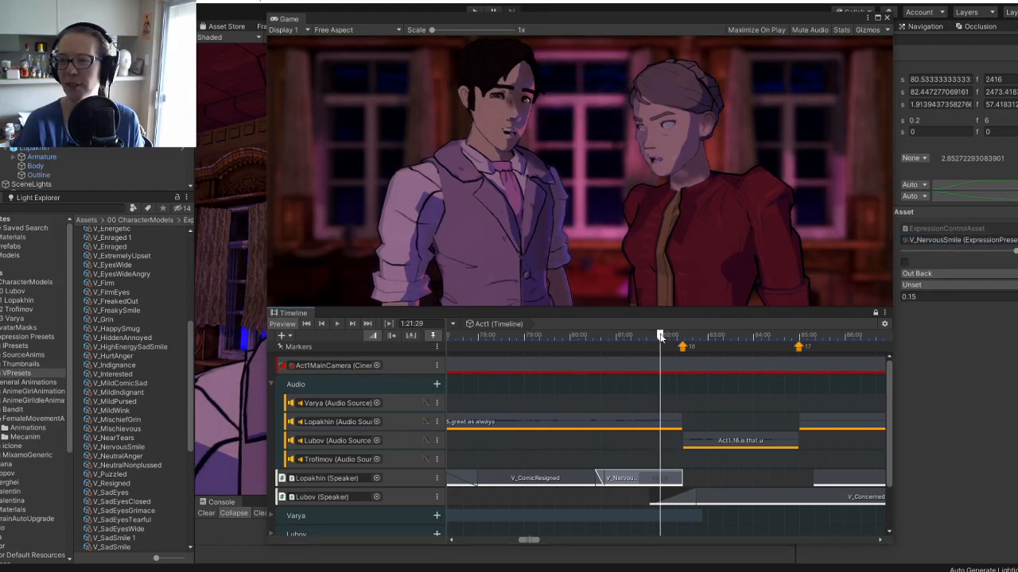
pyautogui.hotkey('ctrl', 'z')
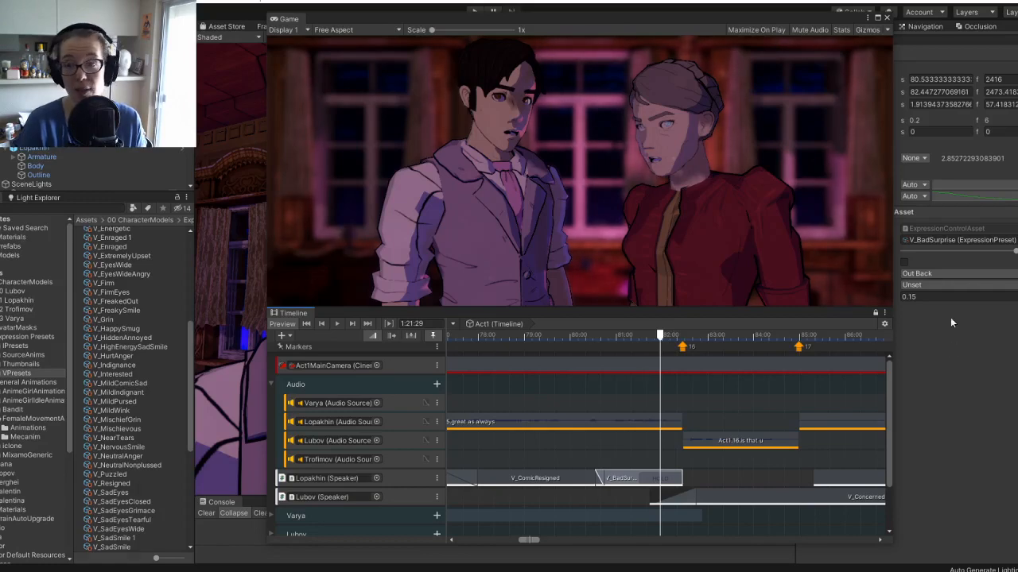
# Compare the V_SadSmile, V_SadEyesWide and V_SadEyesGrimace presets and assign V_SadEyesGrimace to Lopakhin's V_BadSurprise clip.
pyautogui.click(746, 14)
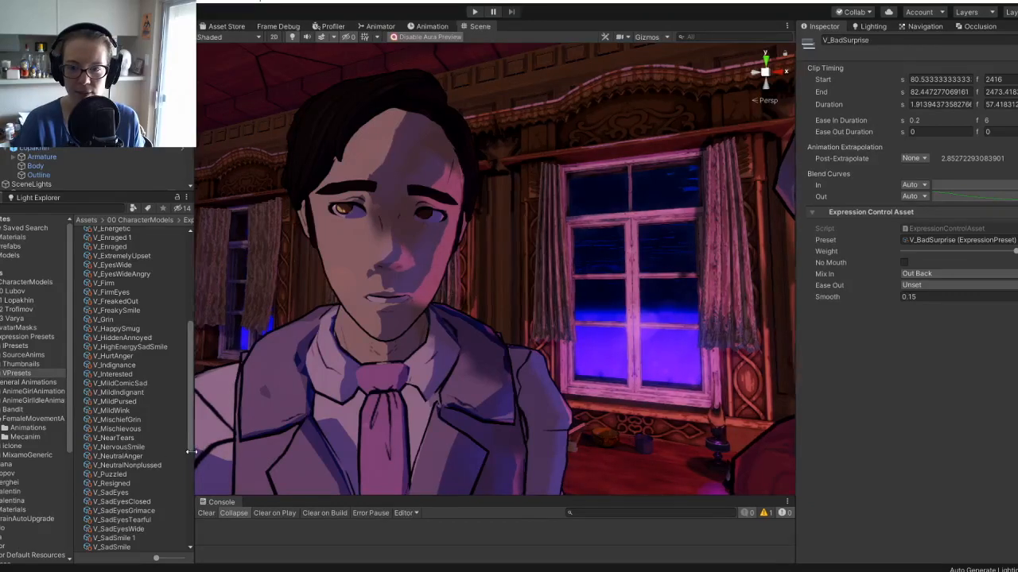
pyautogui.scroll(-1, 127, 545)
pyautogui.click(119, 540)
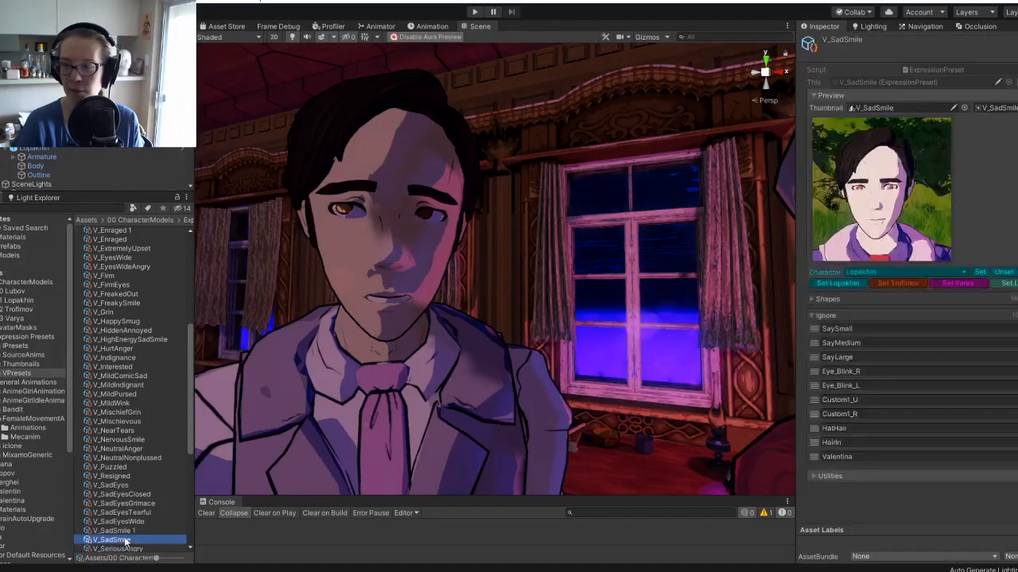
pyautogui.press('Up')
pyautogui.press('Up')
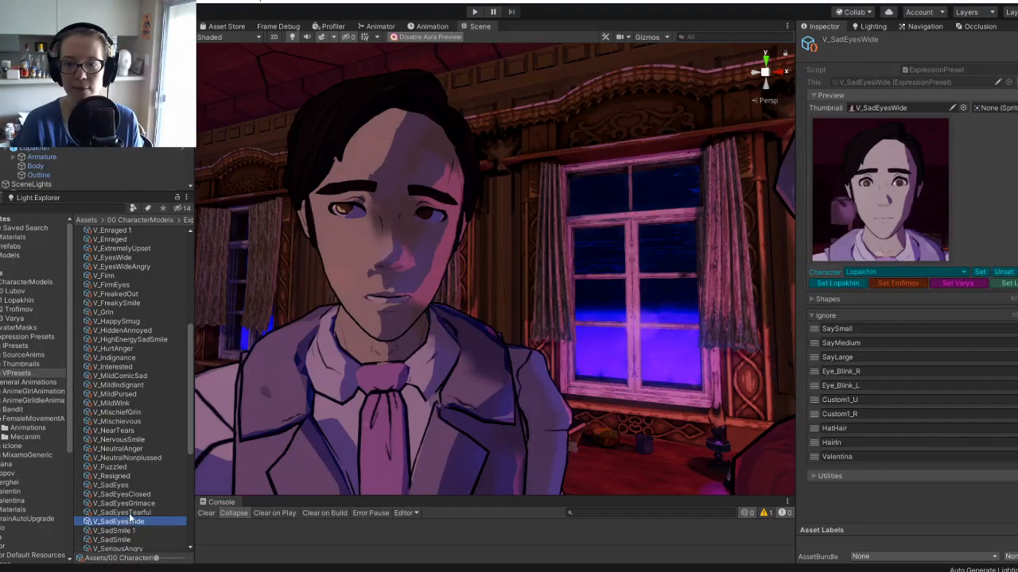
pyautogui.click(132, 504)
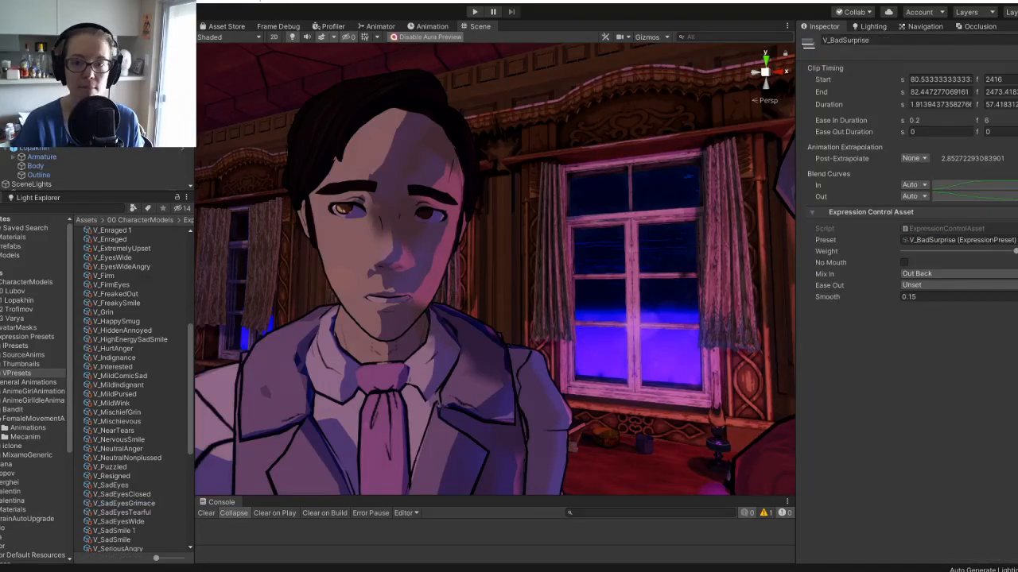
pyautogui.moveTo(114, 505); pyautogui.dragTo(943, 237)
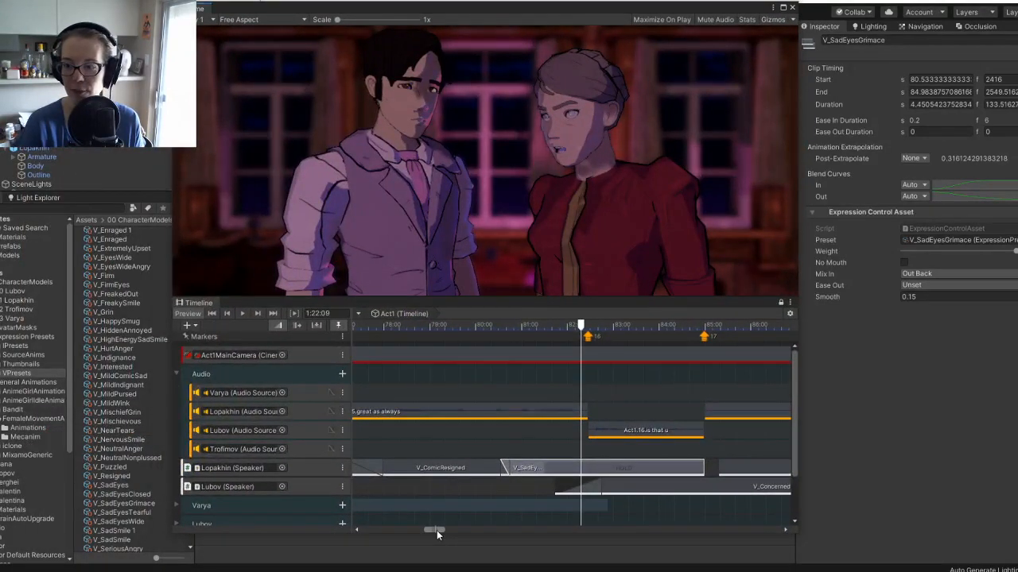
# Pull the start of Lopakhin's V_NervousSmile clip back to about 83.67 s during line 16 so it blends with V_SadEyesGrimace.
pyautogui.moveTo(437, 530); pyautogui.dragTo(439, 532)
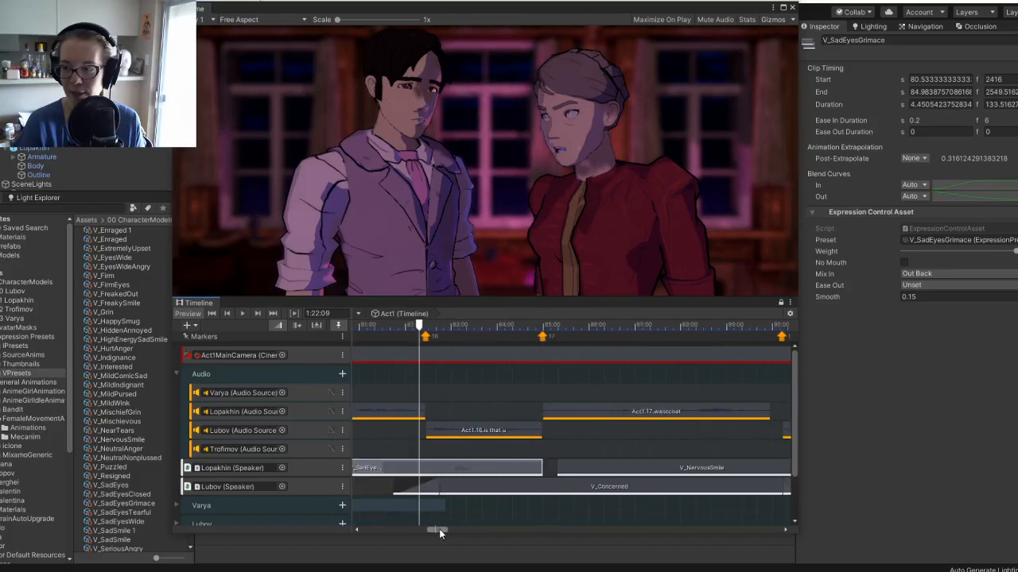
pyautogui.click(558, 467)
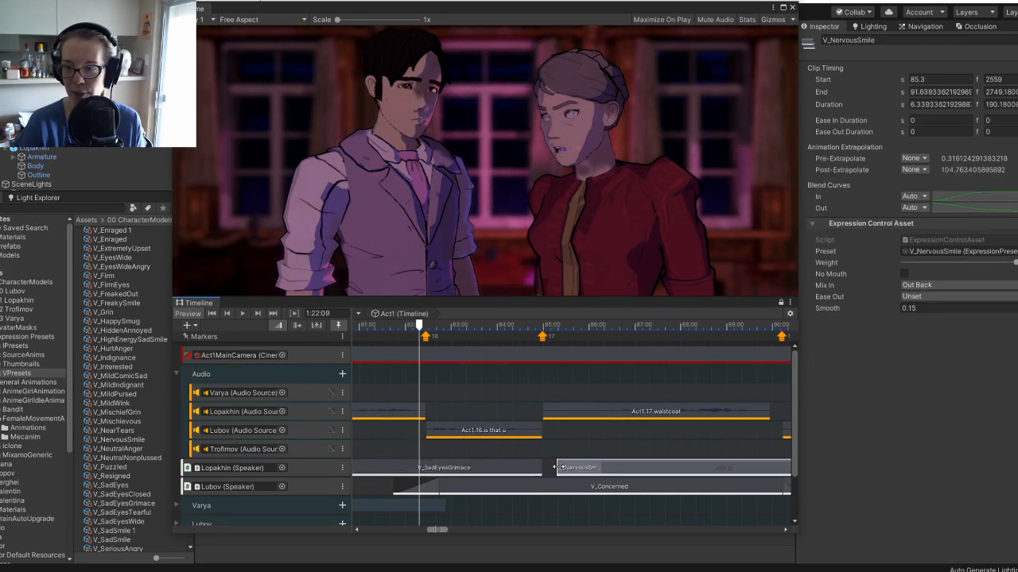
pyautogui.moveTo(422, 328); pyautogui.dragTo(482, 326)
pyautogui.click(551, 469)
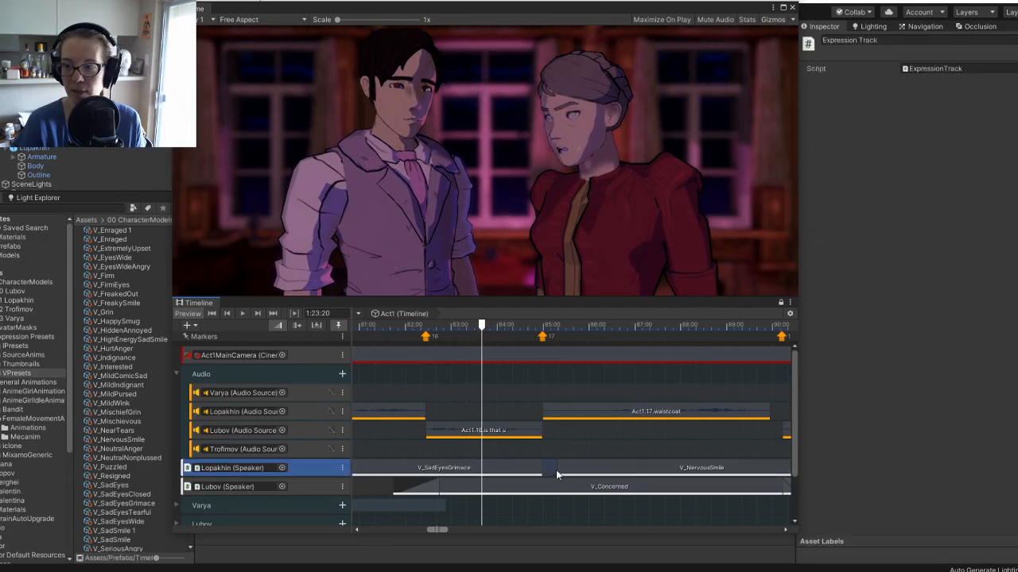
pyautogui.click(560, 467)
pyautogui.moveTo(559, 468); pyautogui.dragTo(483, 468)
pyautogui.moveTo(483, 323)
pyautogui.mouseDown()
pyautogui.moveTo(570, 326)
pyautogui.moveTo(467, 334)
pyautogui.moveTo(490, 333)
pyautogui.mouseUp()
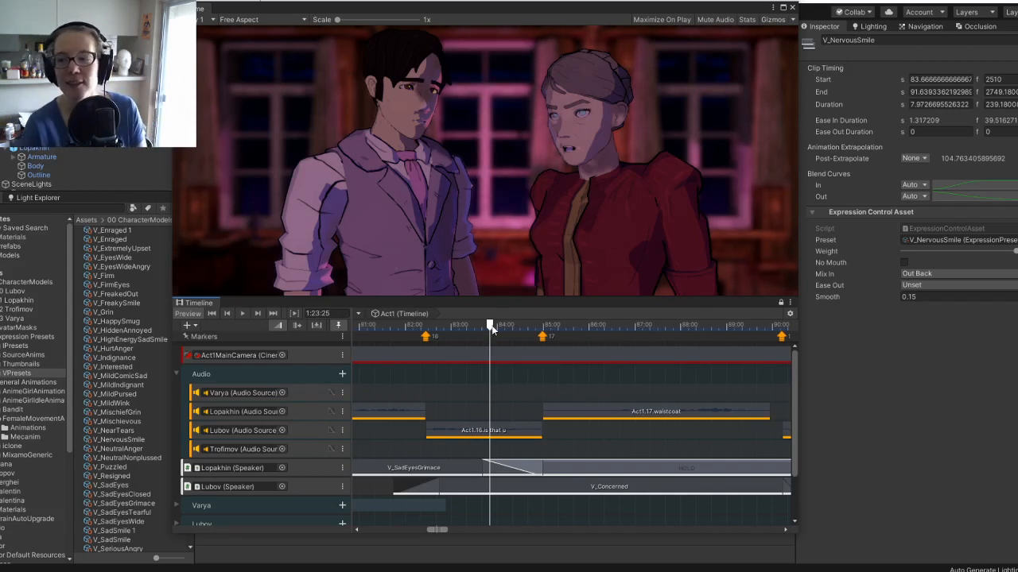
# Play the exchange from line 16 into line 17 and shorten Lopakhin's V_NervousSmile clip to end at about 86.33 s.
pyautogui.moveTo(491, 330); pyautogui.dragTo(411, 332)
pyautogui.press('space')
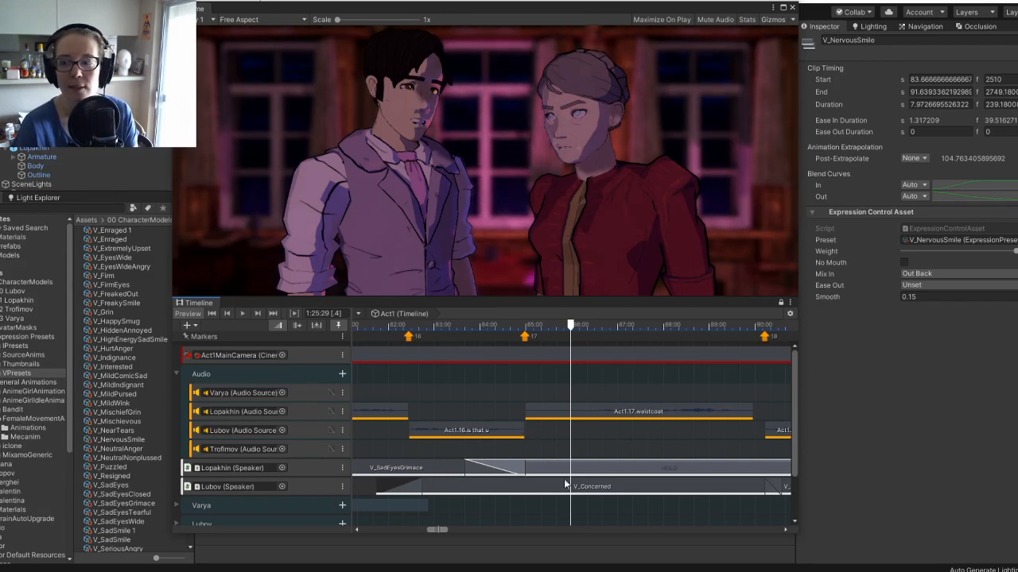
pyautogui.moveTo(753, 462); pyautogui.dragTo(633, 468, button='middle')
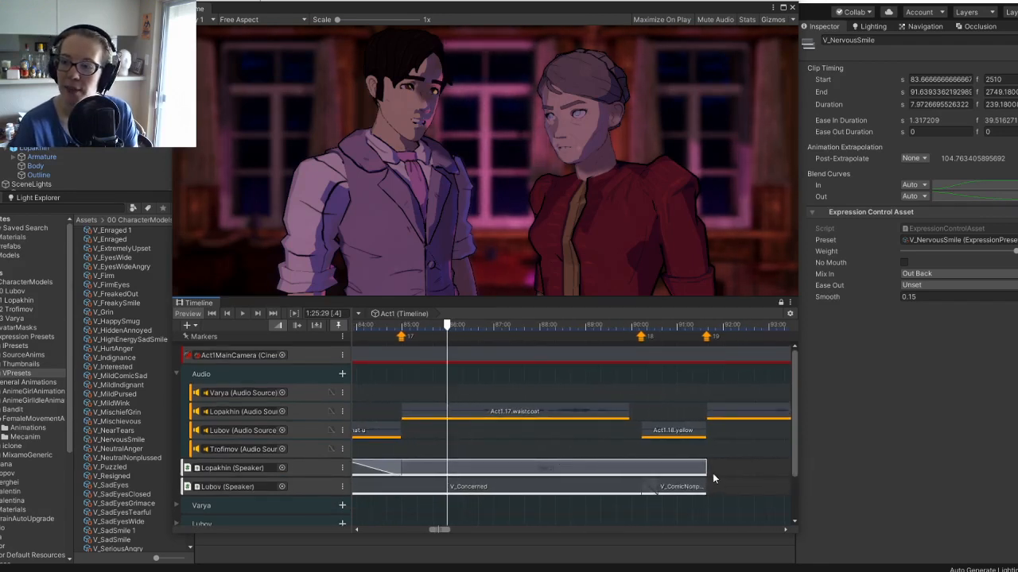
pyautogui.moveTo(696, 469); pyautogui.dragTo(456, 466)
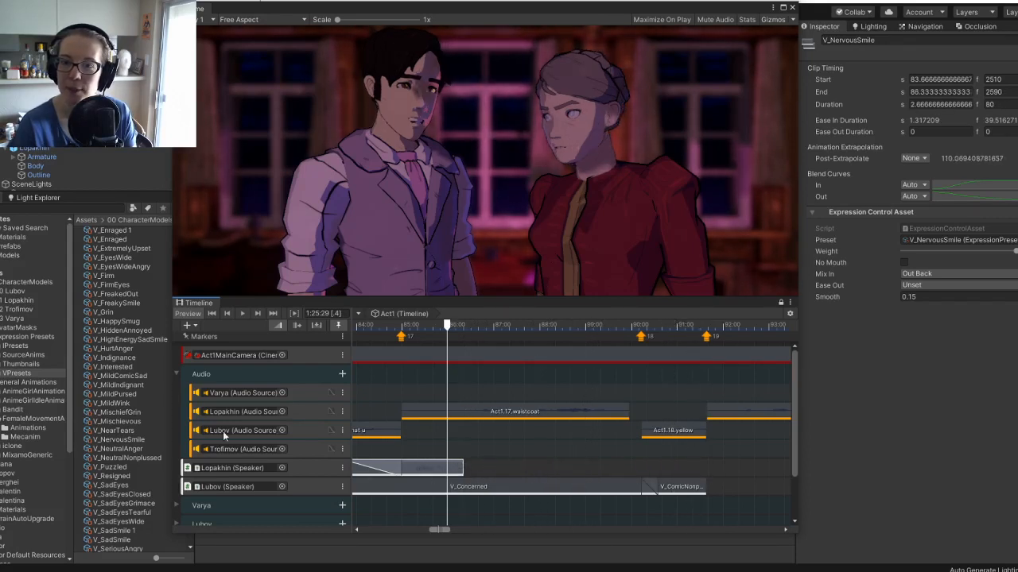
# Add a V_EarnestExcitement 1 clip to Lopakhin's speaker track during line 17, overlapping V_NervousSmile by 0.3 s from about 86.27 s.
pyautogui.click(134, 249)
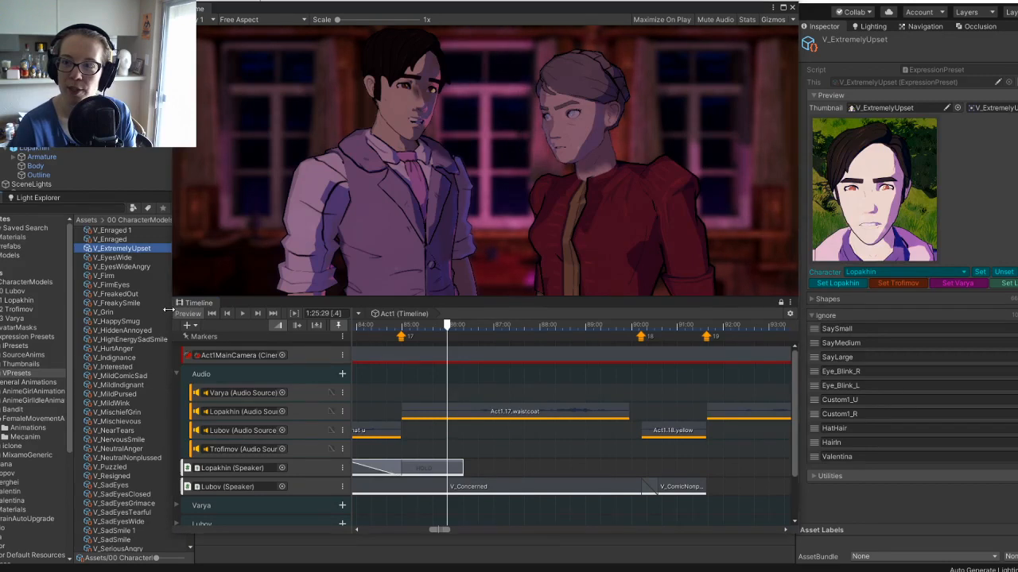
pyautogui.moveTo(173, 308); pyautogui.dragTo(189, 274)
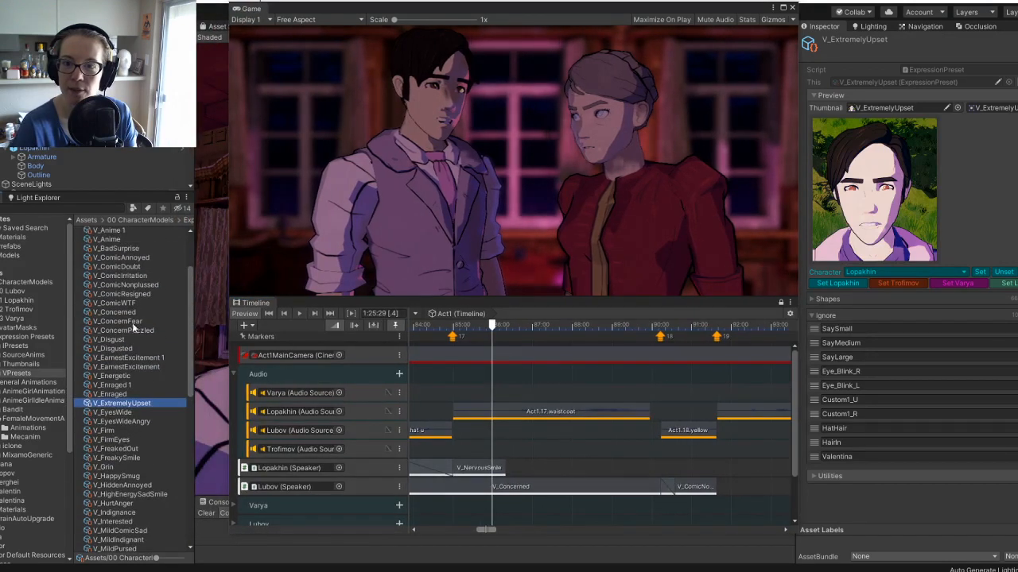
pyautogui.click(129, 359)
pyautogui.click(125, 366)
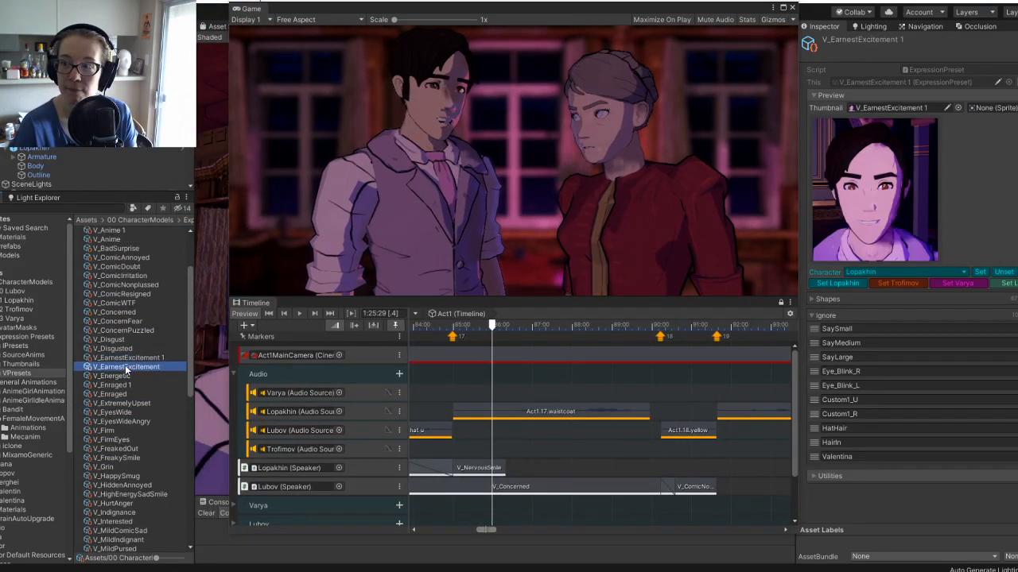
pyautogui.click(121, 359)
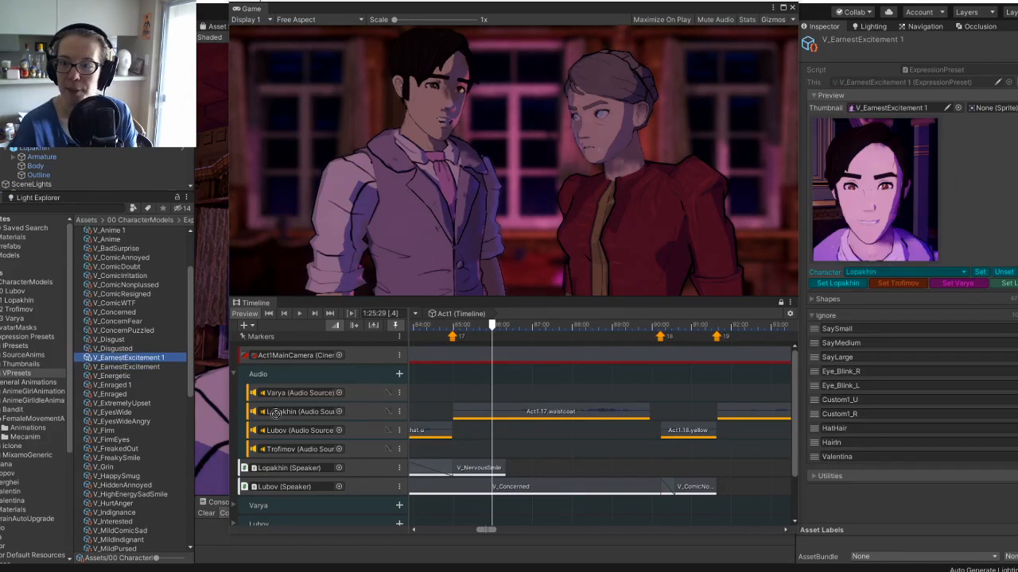
pyautogui.moveTo(274, 412); pyautogui.dragTo(528, 469)
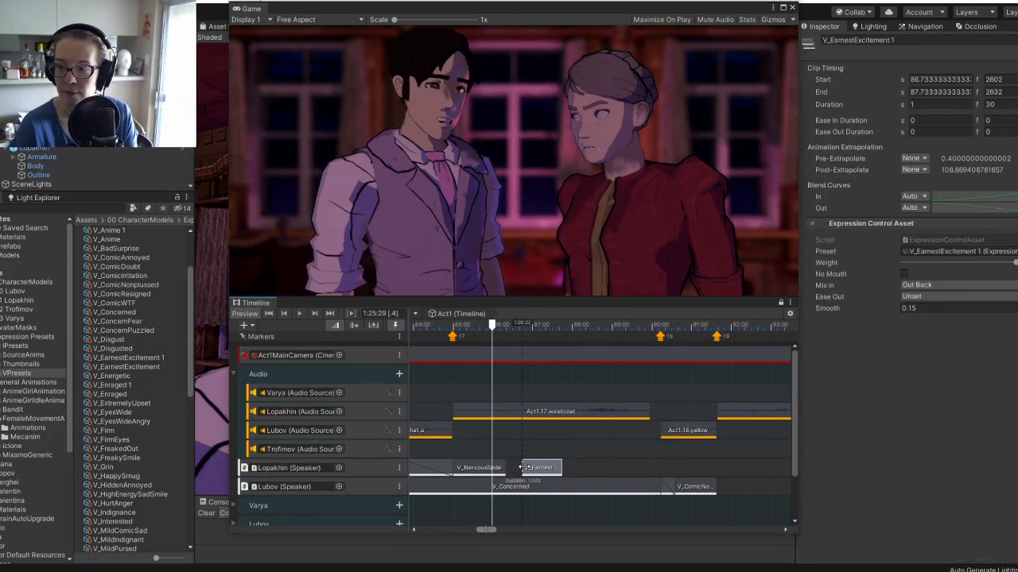
pyautogui.moveTo(513, 471)
pyautogui.mouseDown()
pyautogui.moveTo(501, 470)
pyautogui.moveTo(521, 471)
pyautogui.moveTo(505, 467)
pyautogui.mouseUp()
pyautogui.click(521, 470)
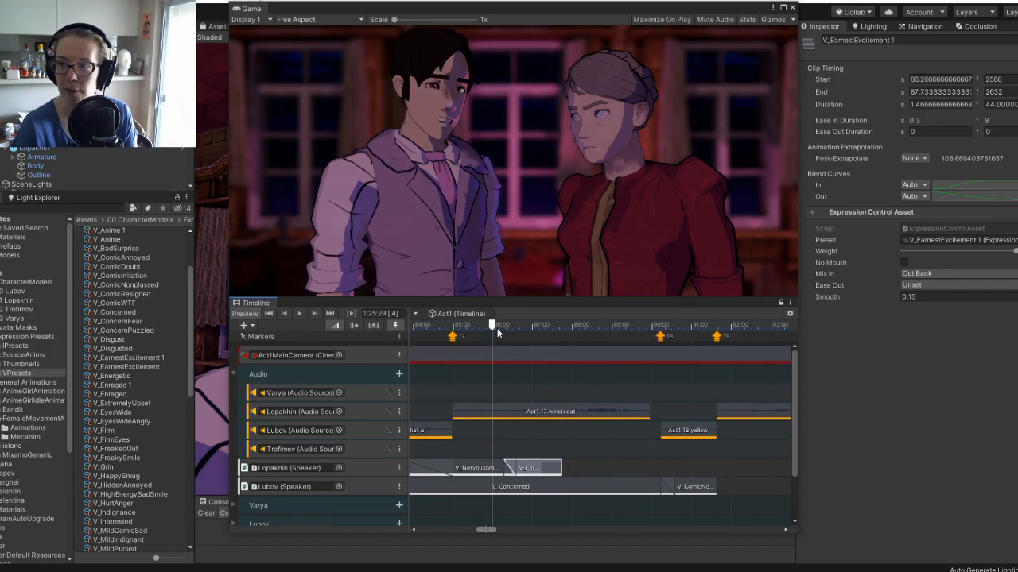
# Extend Lopakhin's V_NervousSmile clip to about 87.03 s and make V_EarnestExcitement 1 run from 86.7 to about 88.87 s during line 17.
pyautogui.moveTo(497, 330); pyautogui.dragTo(533, 329)
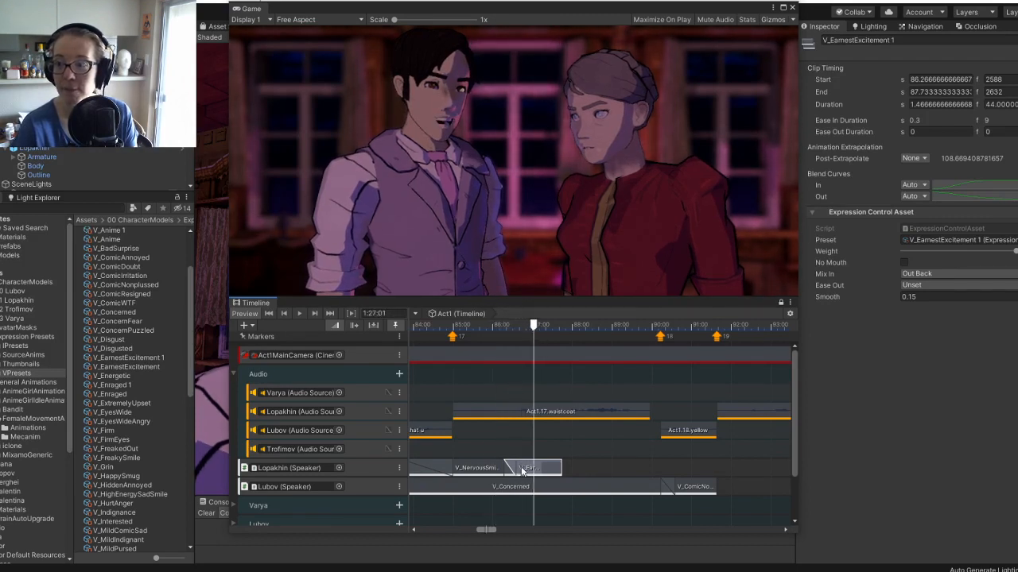
pyautogui.moveTo(522, 471)
pyautogui.mouseDown()
pyautogui.moveTo(539, 471)
pyautogui.moveTo(512, 472)
pyautogui.moveTo(522, 470)
pyautogui.mouseUp()
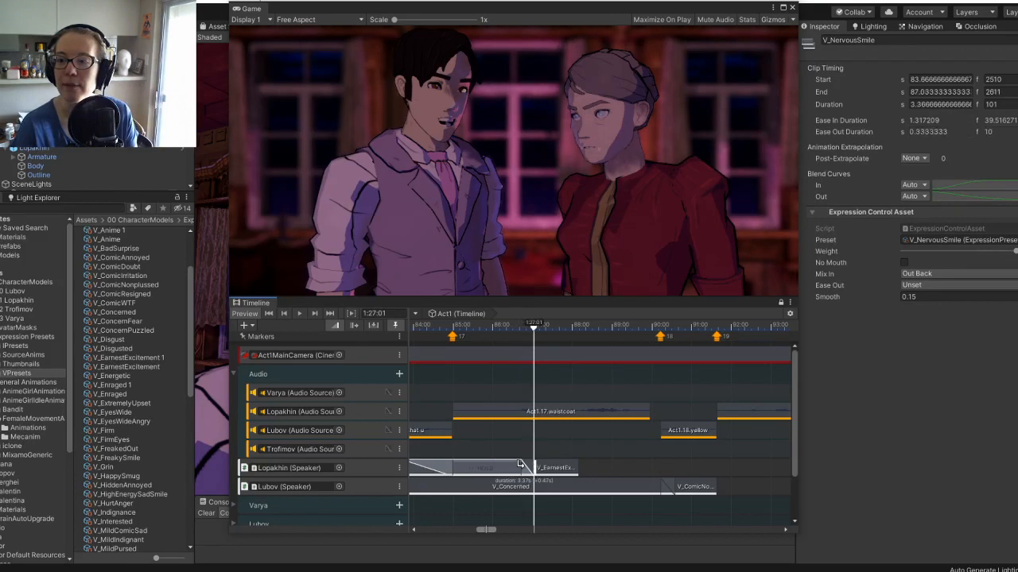
pyautogui.click(572, 473)
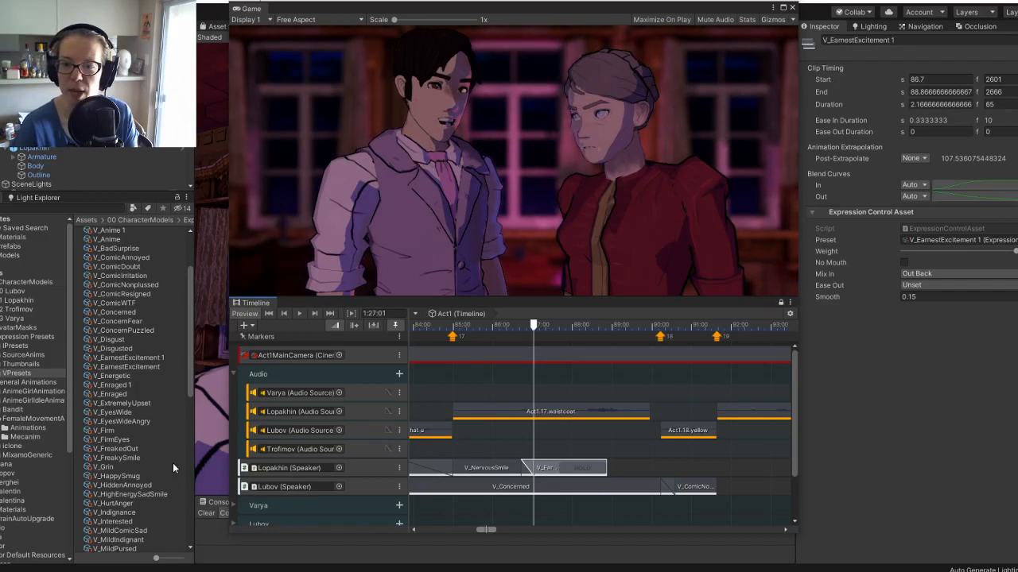
# Add another V_NervousSmile clip at the end of Lopakhin's speaker track and extend V_EarnestExcitement 1 to about 89.67 s so they overlap.
pyautogui.moveTo(192, 437); pyautogui.dragTo(189, 436)
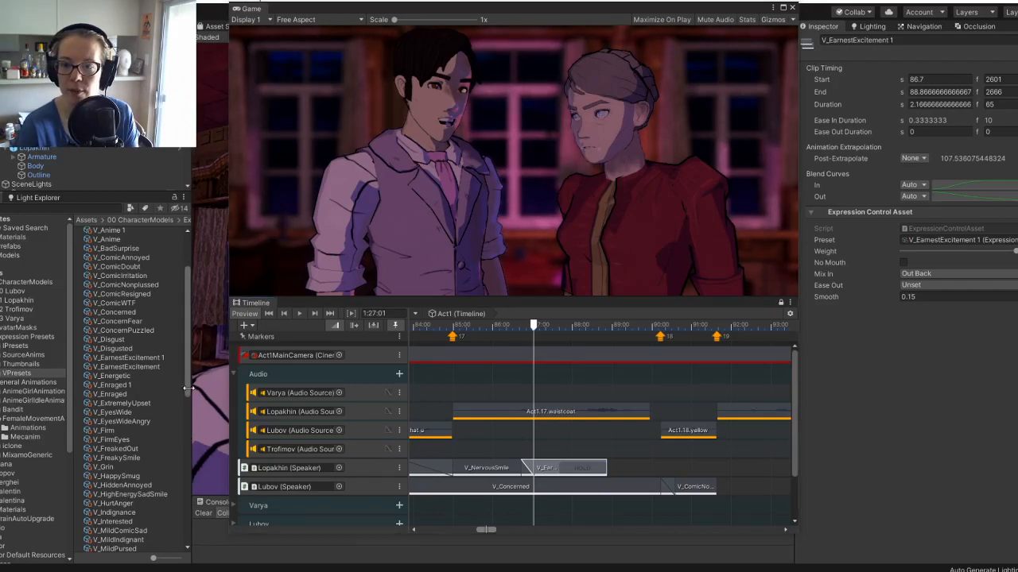
pyautogui.scroll(-5, 188, 403)
pyautogui.click(117, 476)
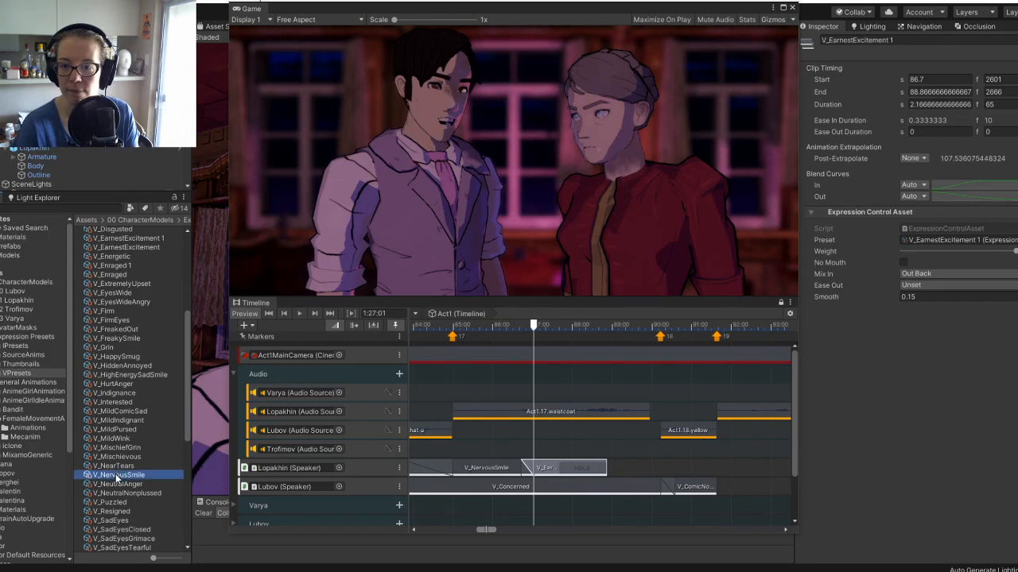
pyautogui.moveTo(117, 475); pyautogui.dragTo(716, 470)
pyautogui.moveTo(600, 469); pyautogui.dragTo(634, 469)
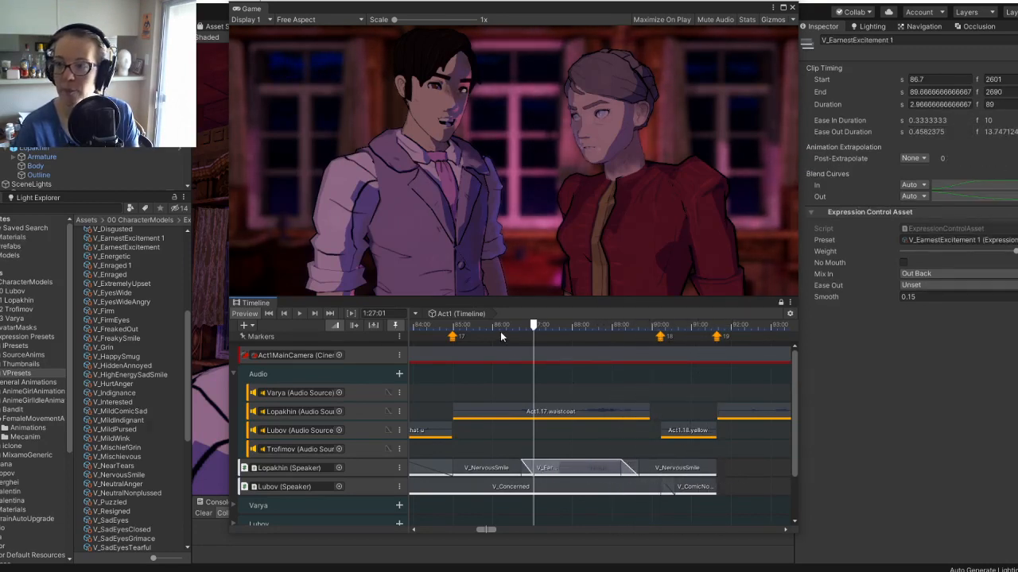
# Play line 17 and pull the start of Lopakhin's second V_NervousSmile clip back to 88.4 s for a longer blend.
pyautogui.click(499, 326)
pyautogui.press('space')
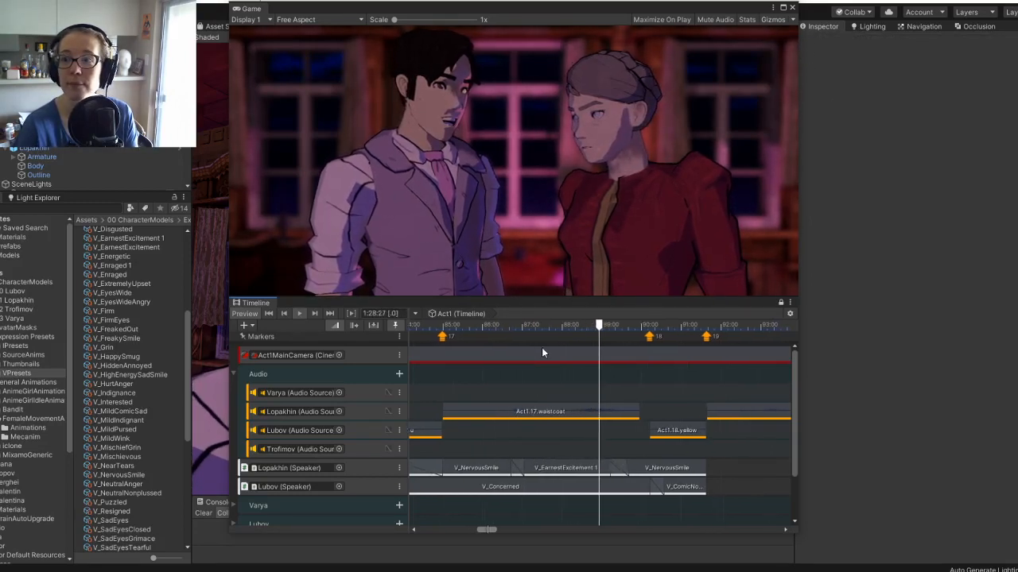
pyautogui.click(629, 469)
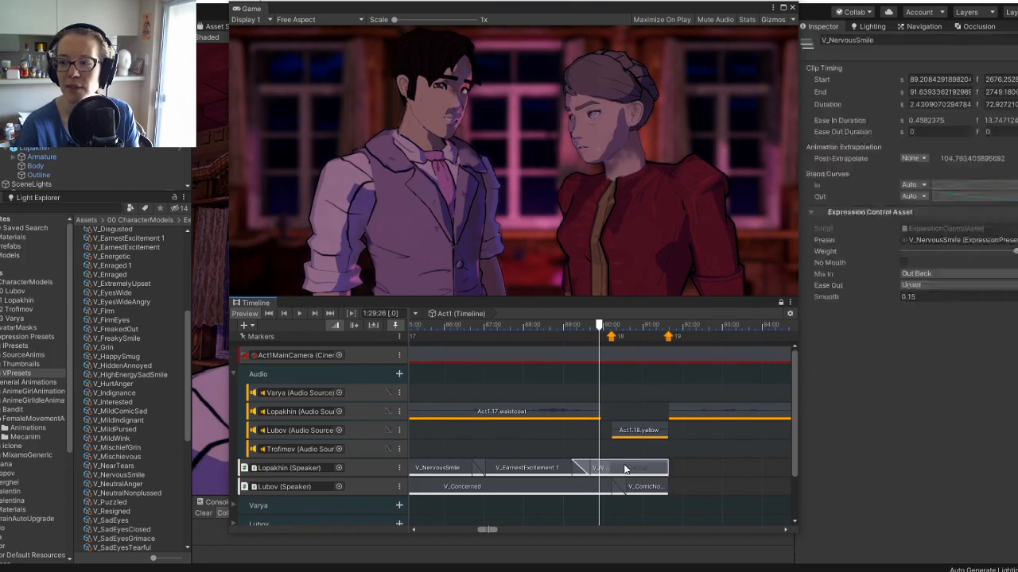
pyautogui.moveTo(570, 464); pyautogui.dragTo(543, 461)
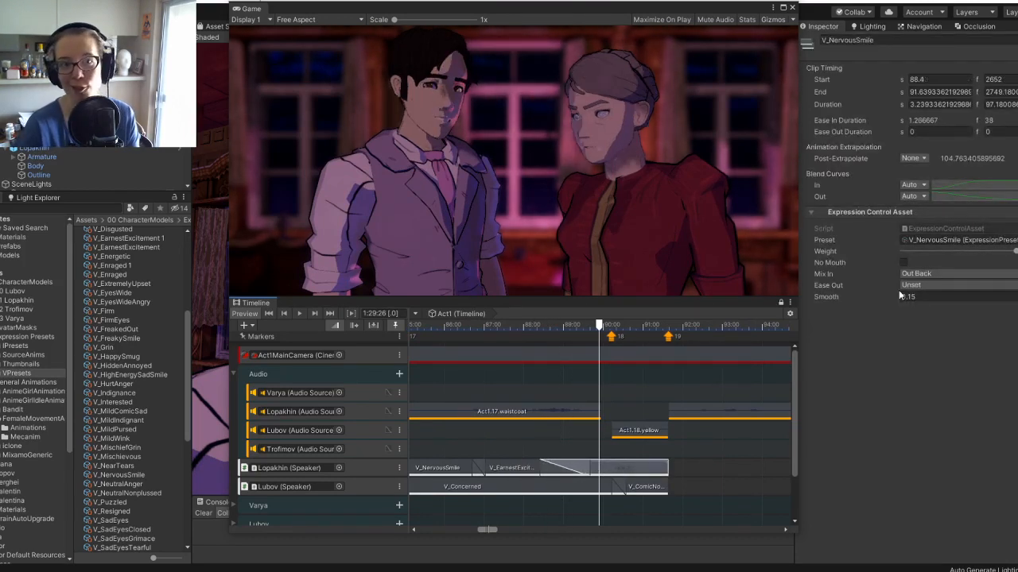
# Play back line 17 into line 18, and replay the whole exchange from line 15 to review Lopakhin's expressions.
pyautogui.click(469, 327)
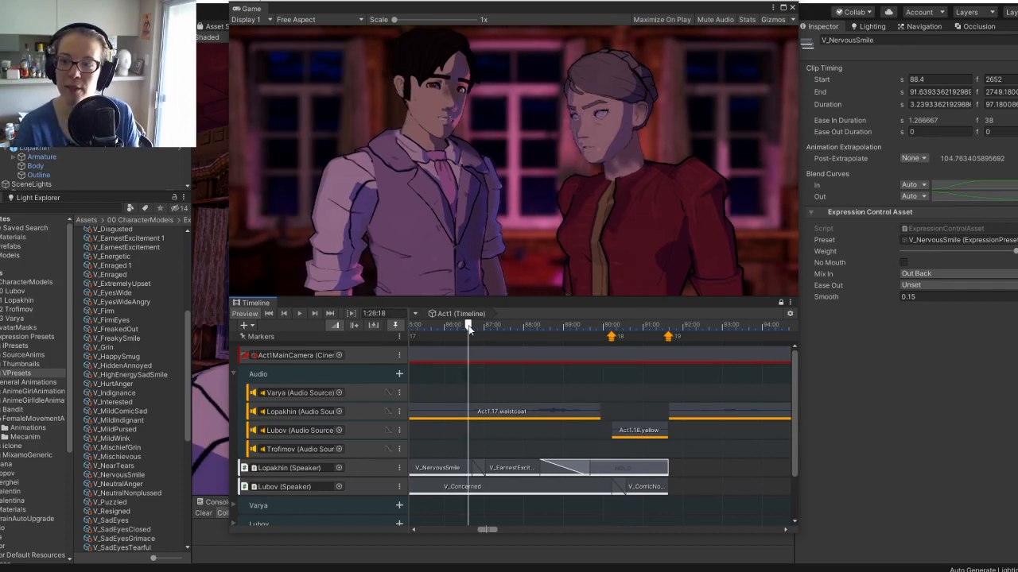
pyautogui.press('space')
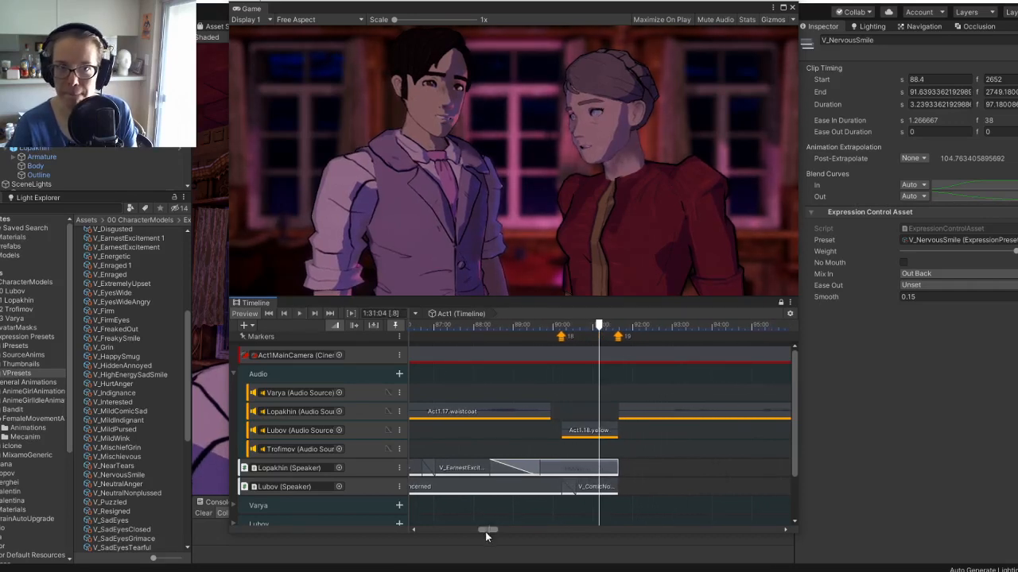
pyautogui.moveTo(485, 532); pyautogui.dragTo(480, 535)
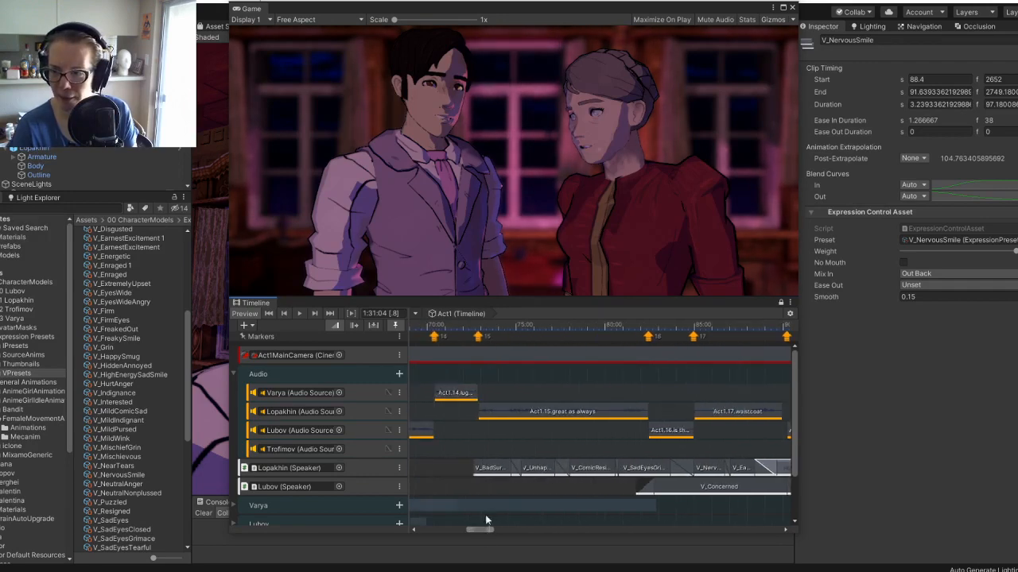
pyautogui.click(475, 331)
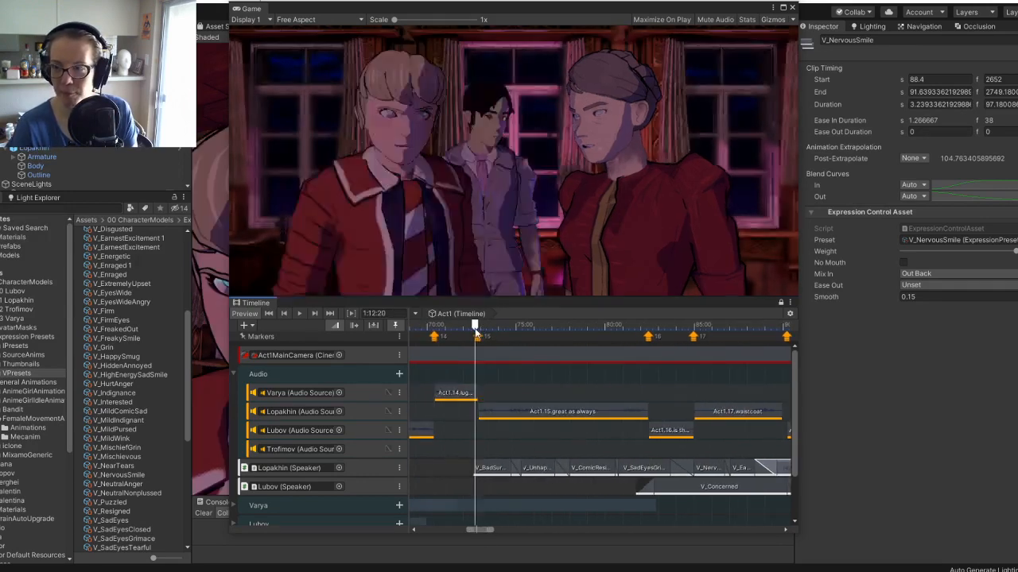
pyautogui.press('space')
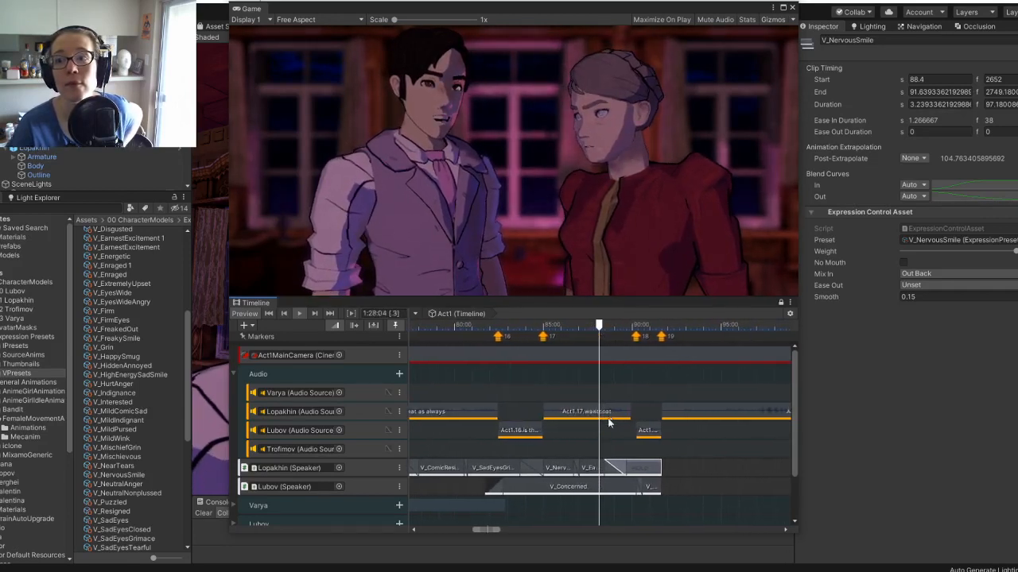
pyautogui.click(295, 312)
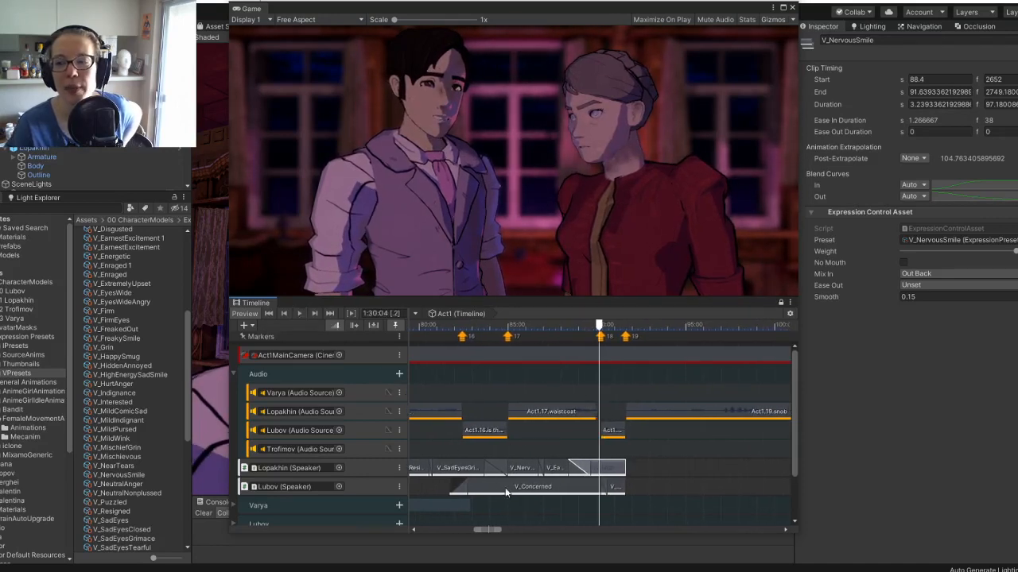
pyautogui.moveTo(487, 529)
pyautogui.mouseDown()
pyautogui.moveTo(470, 530)
pyautogui.moveTo(492, 541)
pyautogui.moveTo(481, 532)
pyautogui.mouseUp()
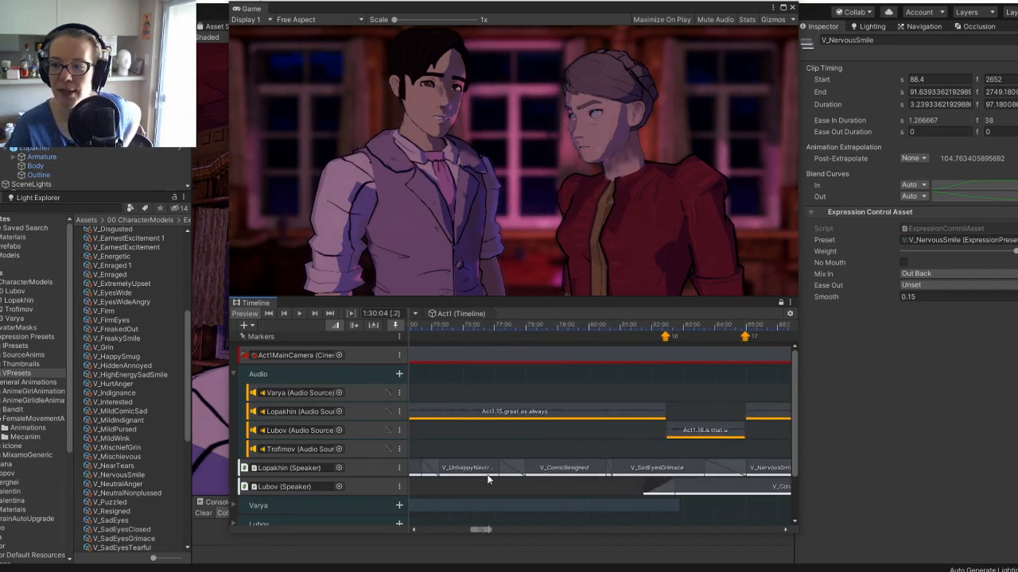
# Replay line 15 and shorten Lopakhin's V_ComicResigned clip to end at about 80.37 s.
pyautogui.moveTo(500, 324); pyautogui.dragTo(469, 324)
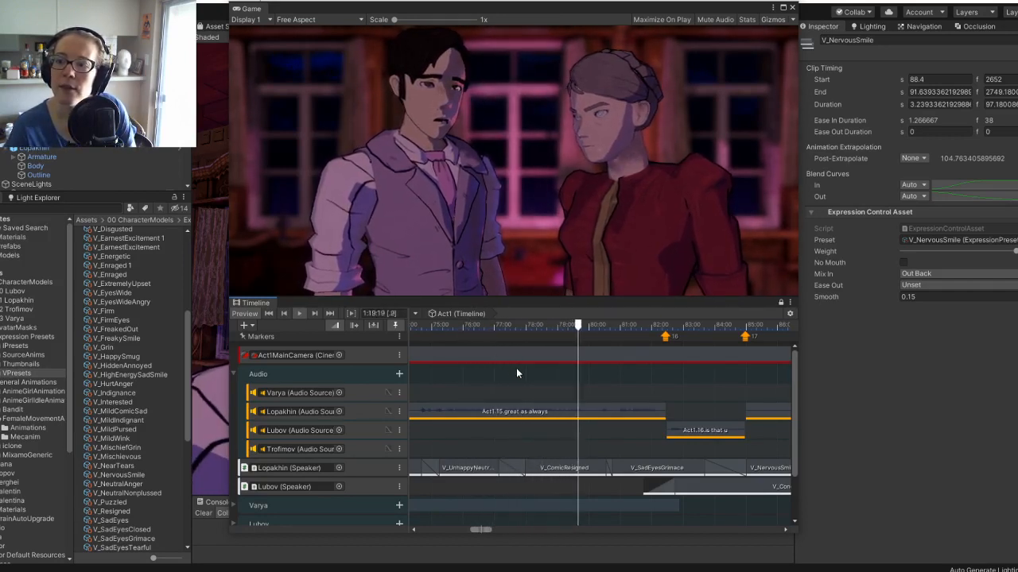
pyautogui.click(618, 469)
pyautogui.click(583, 467)
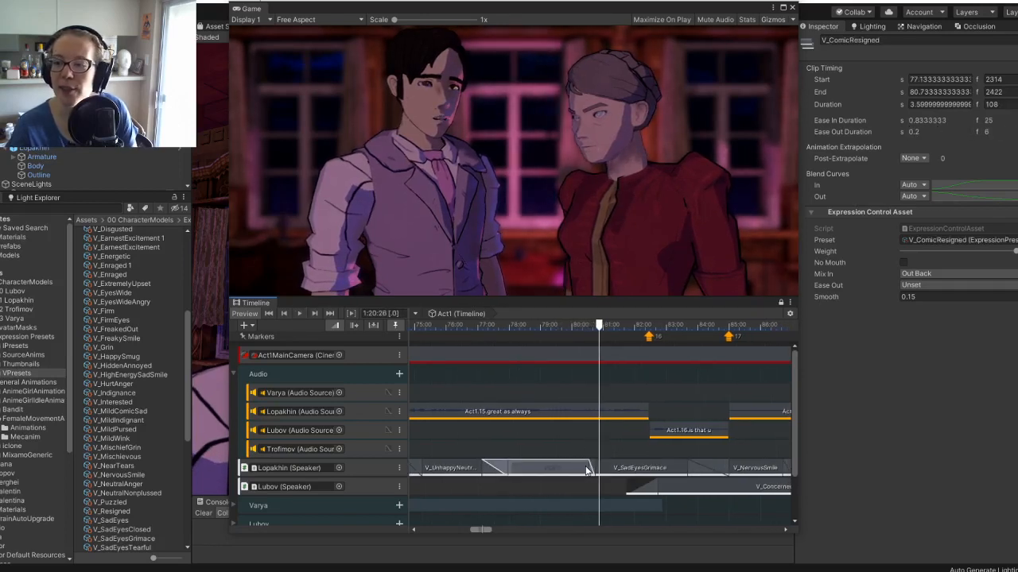
pyautogui.moveTo(588, 469)
pyautogui.mouseDown()
pyautogui.moveTo(598, 468)
pyautogui.moveTo(578, 465)
pyautogui.mouseUp()
pyautogui.click(590, 469)
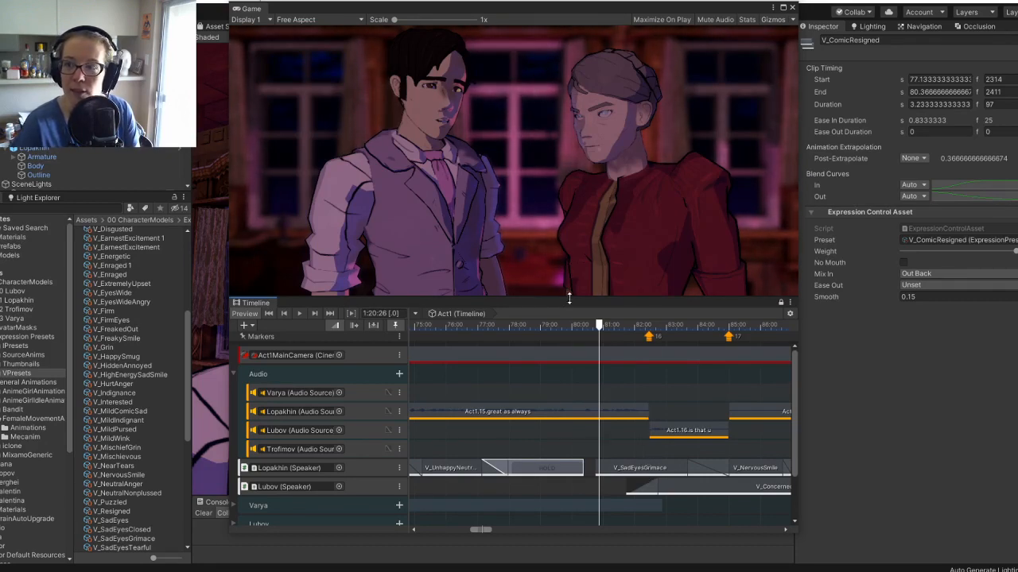
# Trim the start of Lopakhin's V_SadEyesGrimace clip to about 81.13 s, near the end of line 15.
pyautogui.click(634, 467)
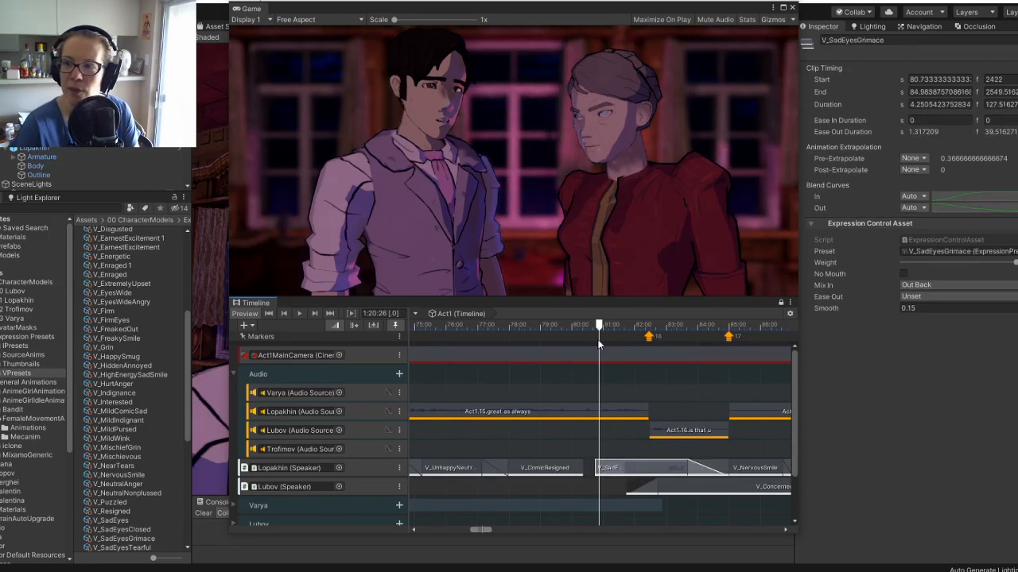
pyautogui.moveTo(599, 326); pyautogui.dragTo(624, 332)
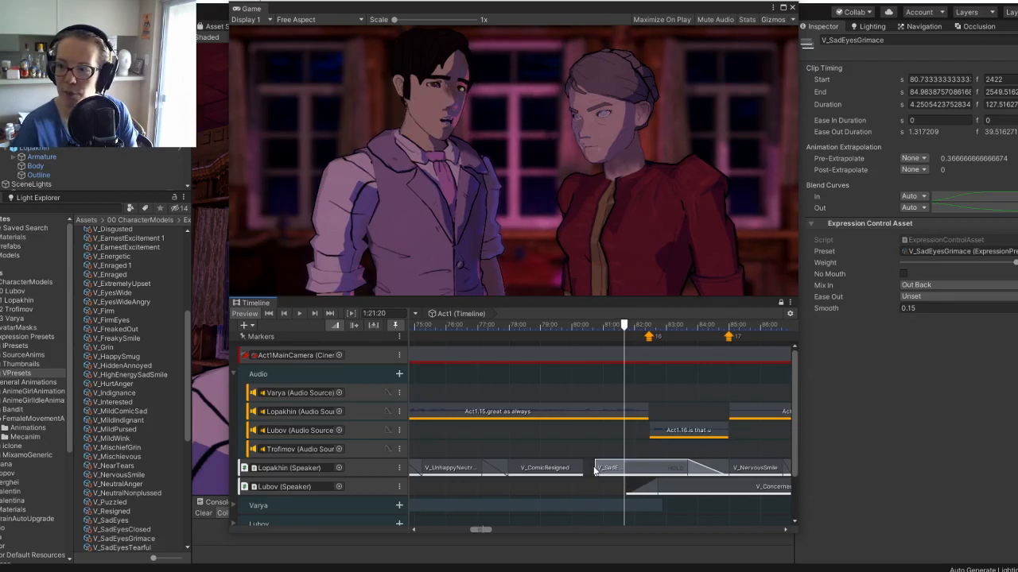
pyautogui.moveTo(595, 469); pyautogui.dragTo(609, 469)
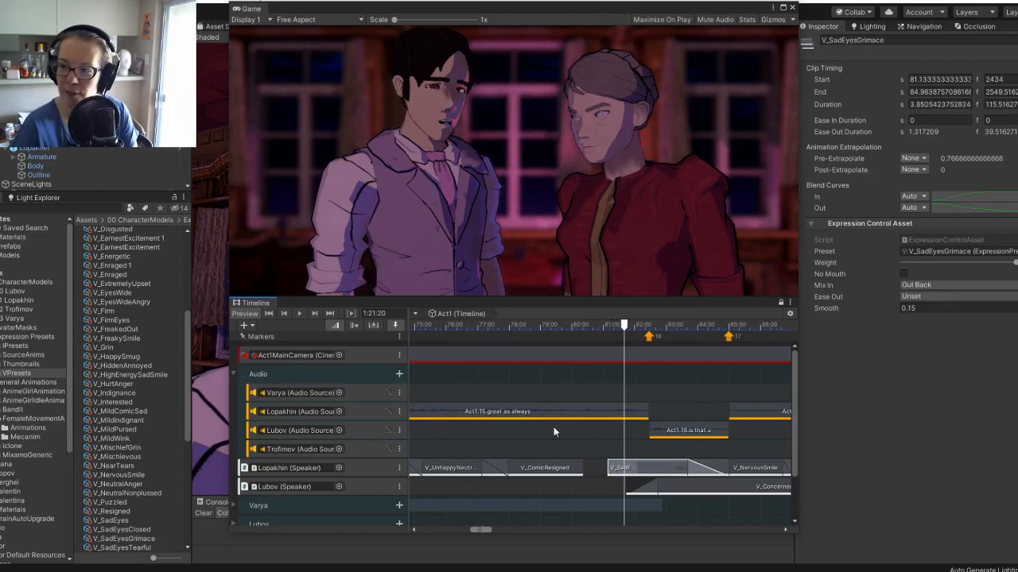
# Scrub Lopakhin's expression in the second half of line 15 and look through the expression presets, inspecting V_SurpriseSad.
pyautogui.click(526, 325)
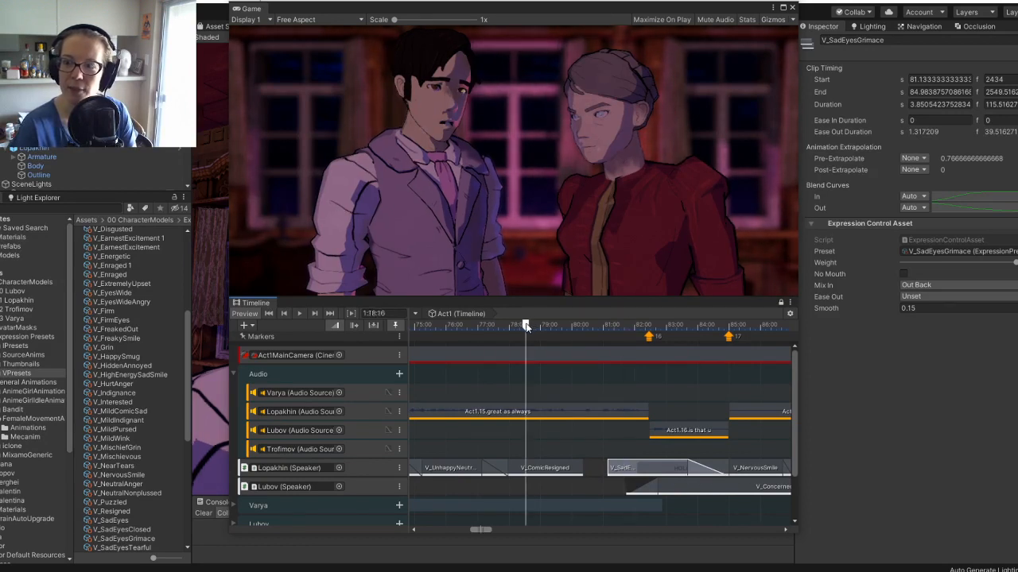
pyautogui.moveTo(530, 323)
pyautogui.mouseDown()
pyautogui.moveTo(563, 331)
pyautogui.moveTo(455, 326)
pyautogui.moveTo(525, 330)
pyautogui.mouseUp()
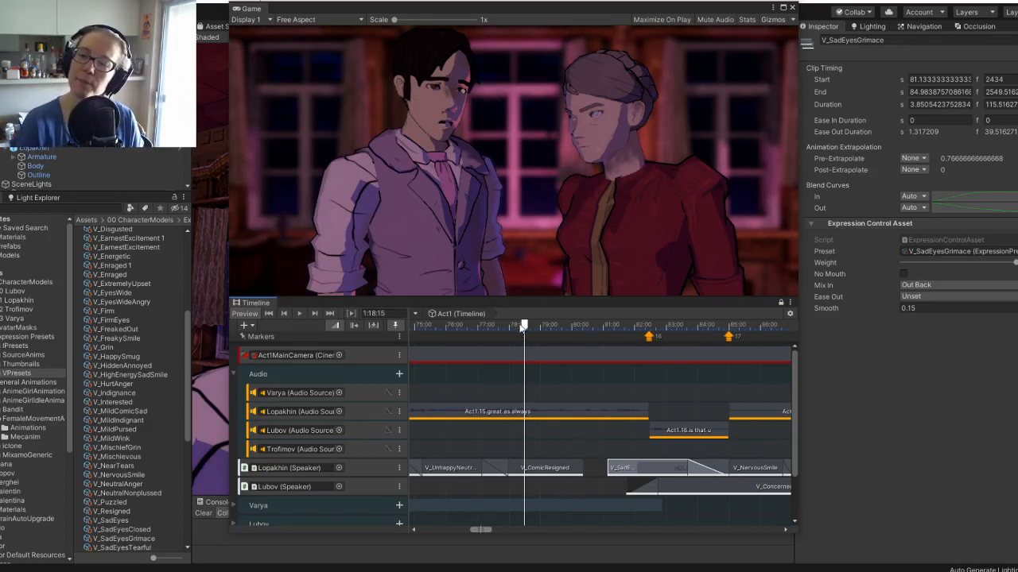
pyautogui.moveTo(518, 326); pyautogui.dragTo(540, 331)
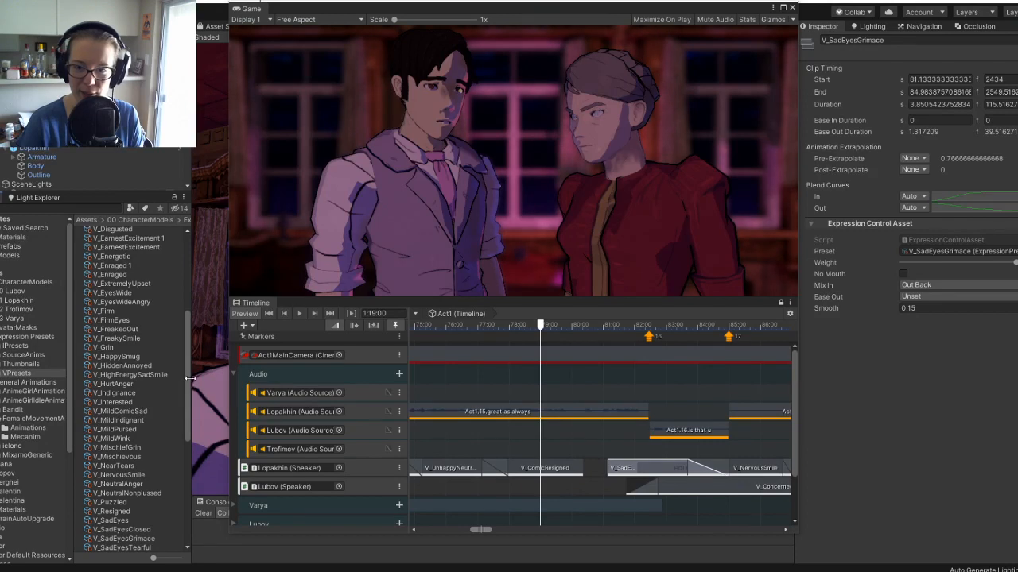
pyautogui.scroll(-1, 187, 358)
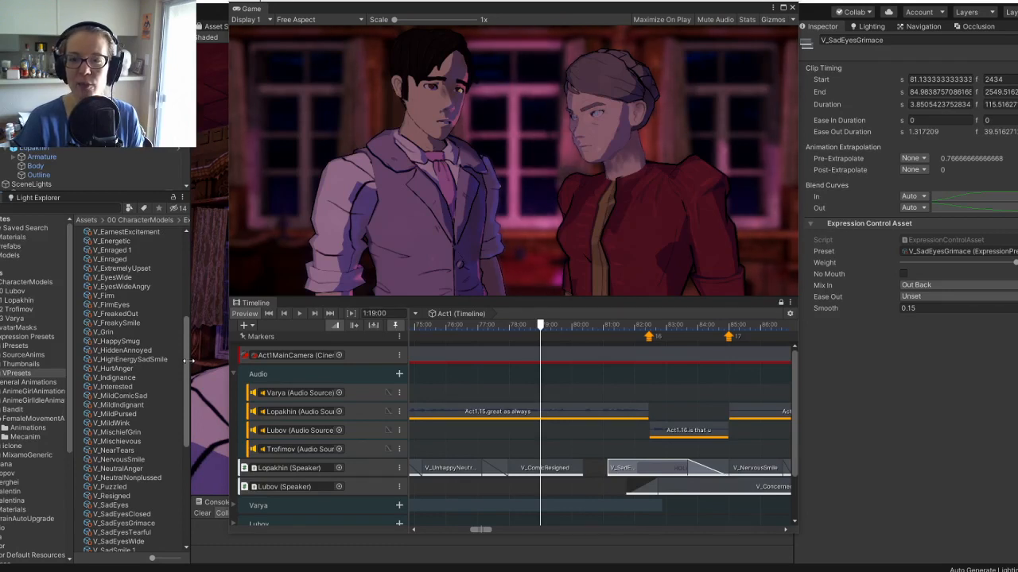
pyautogui.scroll(-1, 187, 359)
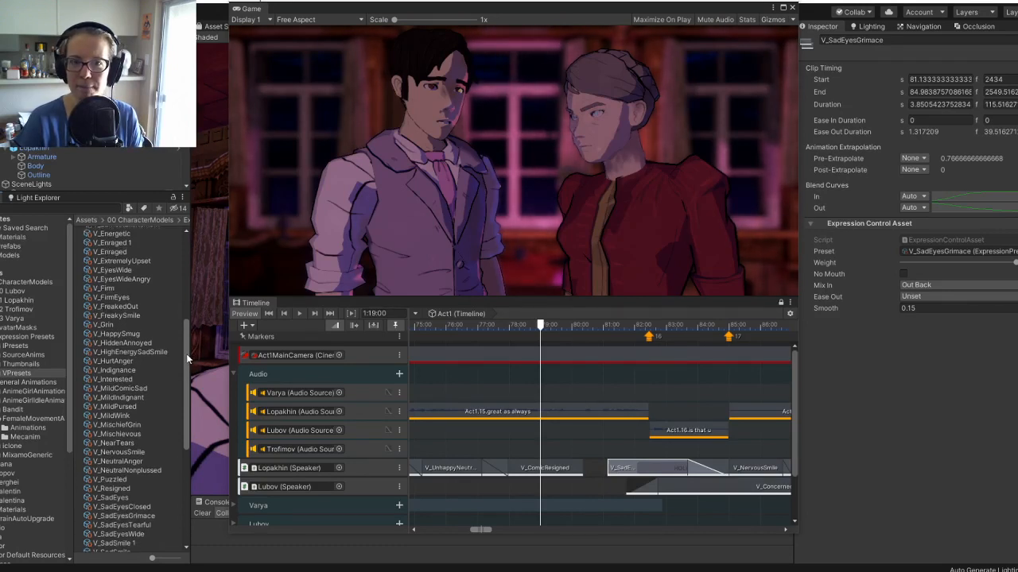
pyautogui.scroll(-1, 188, 360)
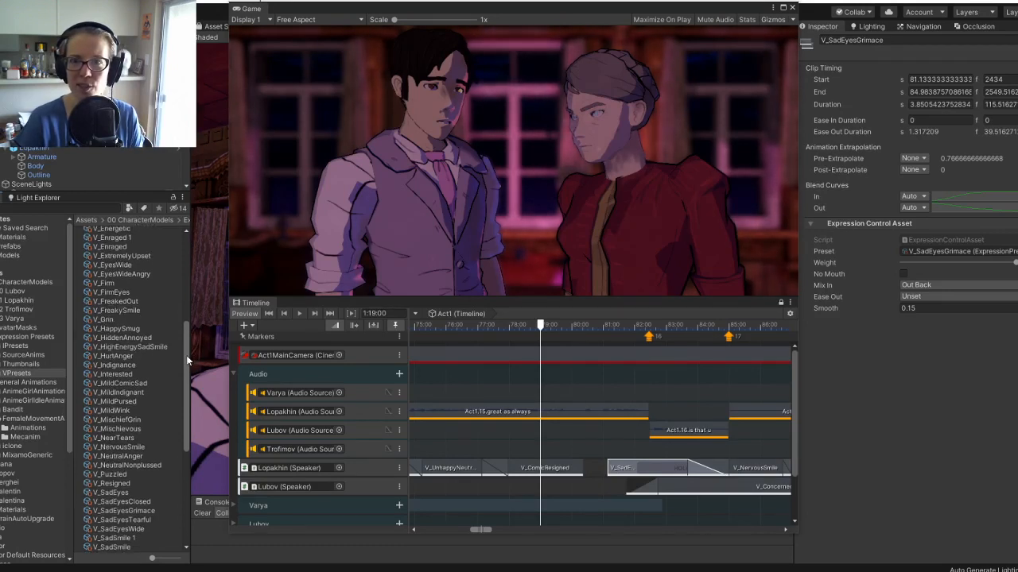
pyautogui.scroll(-1, 189, 362)
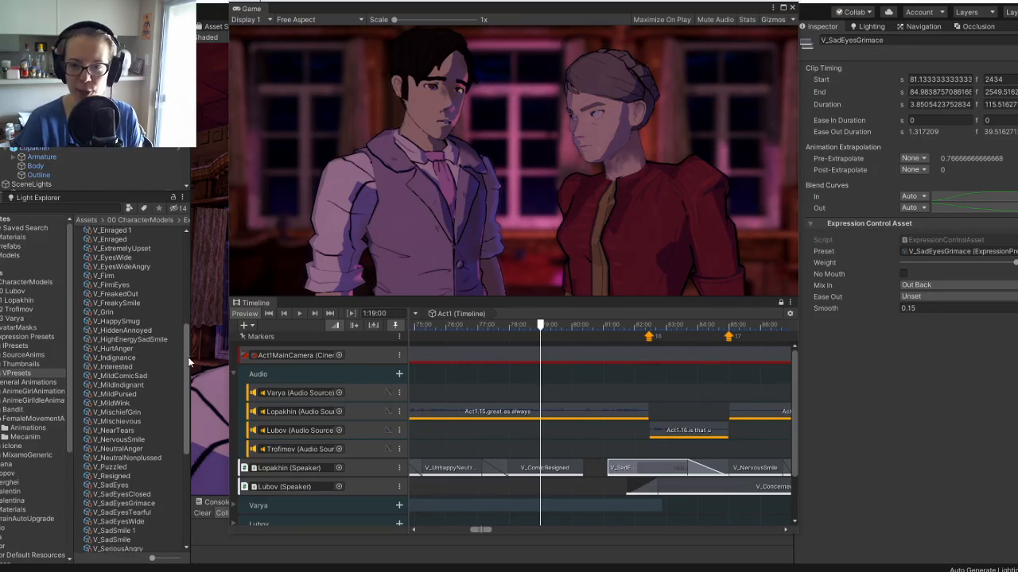
pyautogui.rightClick(188, 364)
pyautogui.click(188, 370)
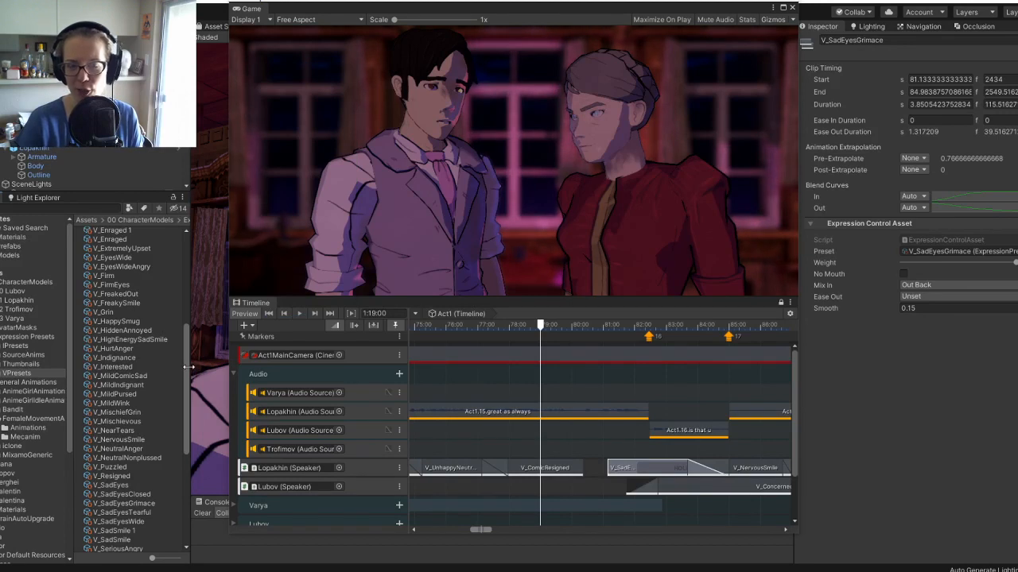
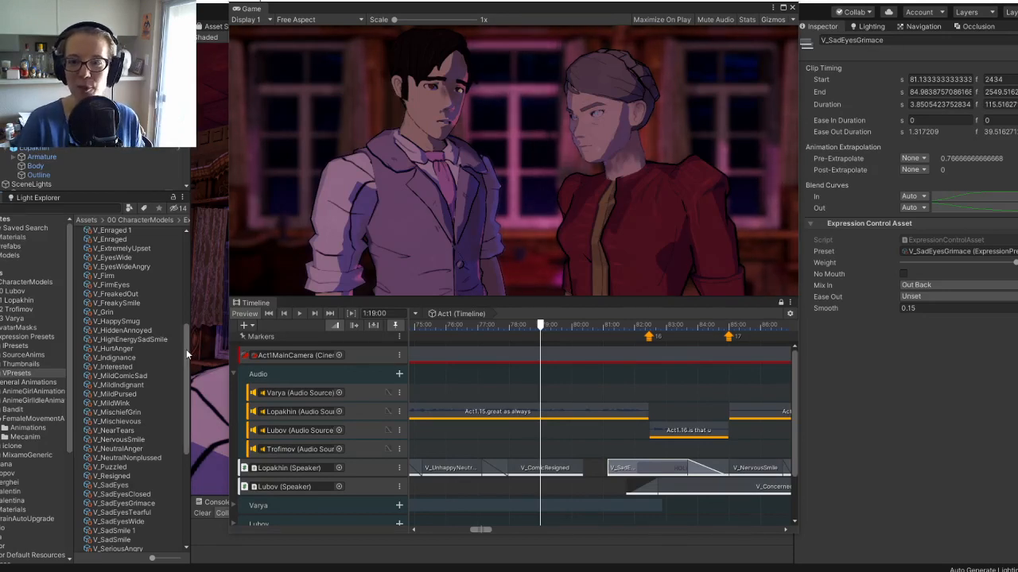
pyautogui.moveTo(186, 349); pyautogui.dragTo(186, 434)
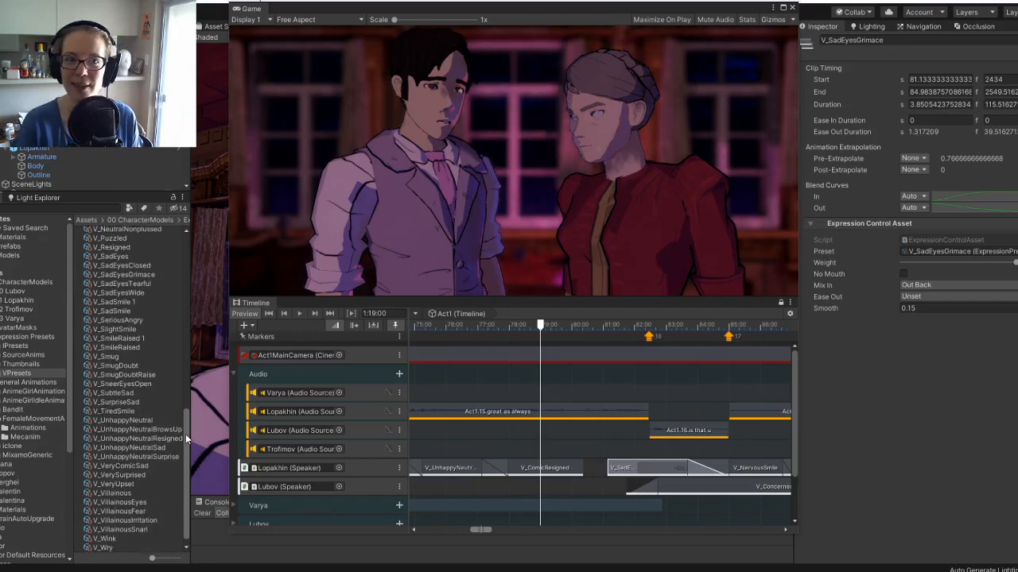
pyautogui.click(137, 401)
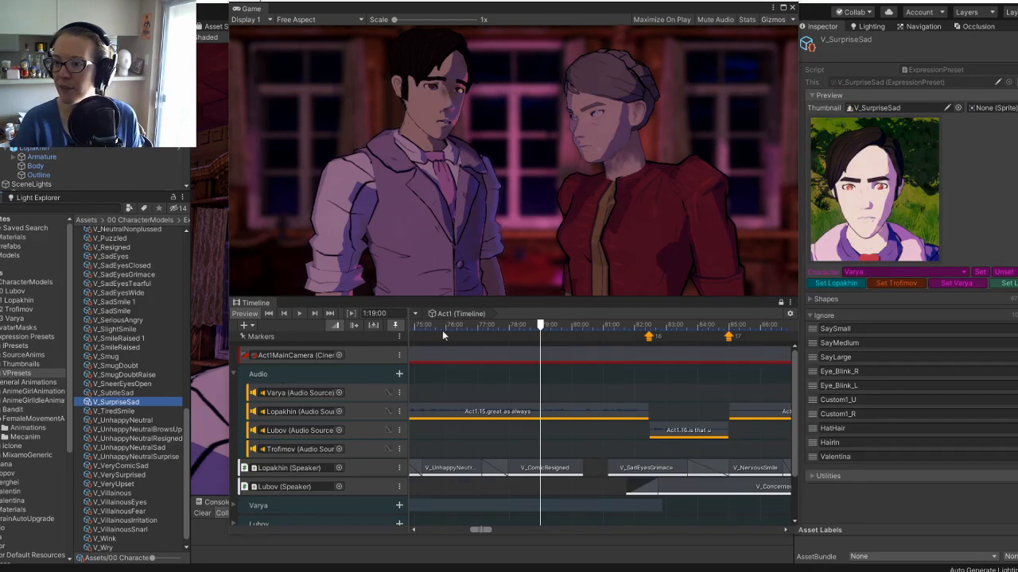
# Insert a ReallyConcerned clip on Lopakhin's speaker track from about 80.17 to 81.9 s, bridging V_ComicResigned and V_SadEyesGrimace with blends.
pyautogui.click(541, 329)
pyautogui.moveTo(540, 329); pyautogui.dragTo(568, 333)
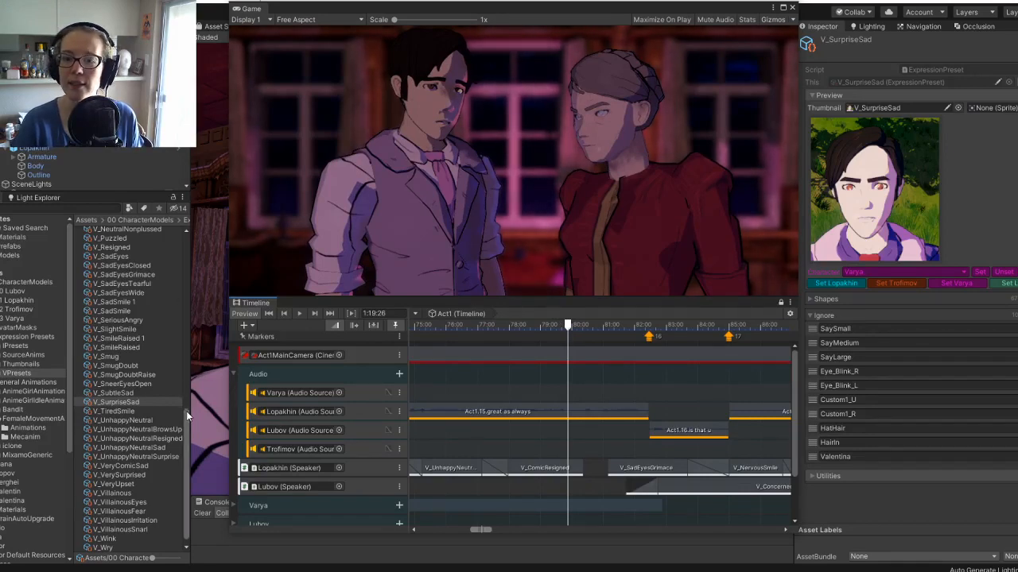
pyautogui.moveTo(186, 411); pyautogui.dragTo(578, 471)
pyautogui.click(125, 251)
pyautogui.moveTo(570, 330)
pyautogui.mouseDown()
pyautogui.moveTo(630, 328)
pyautogui.moveTo(569, 335)
pyautogui.mouseUp()
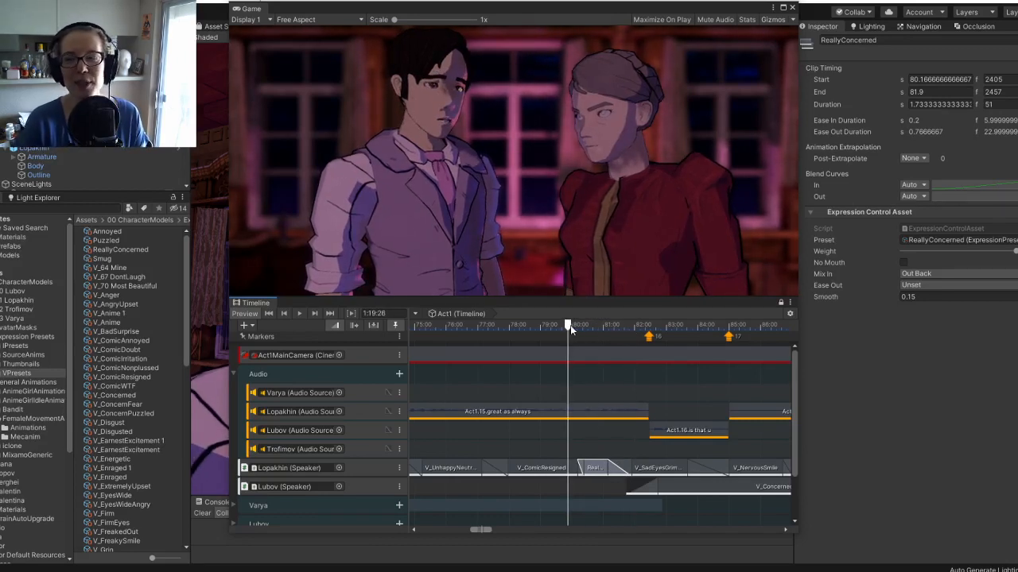
# Replay the end of line 15 and extend Lopakhin's V_ComicResigned clip to end at about 80.57 s.
pyautogui.moveTo(570, 325); pyautogui.dragTo(548, 324)
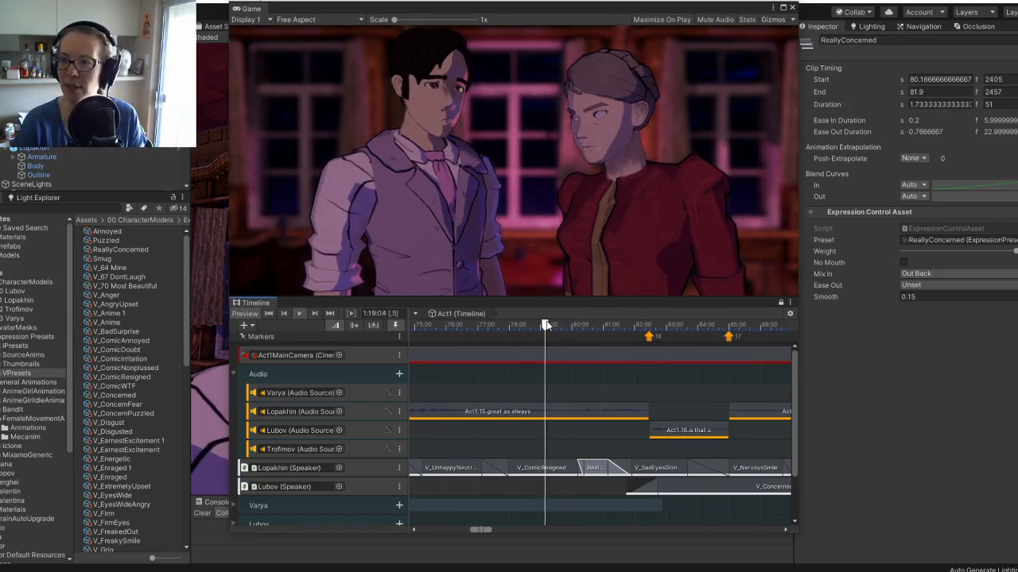
pyautogui.press('space')
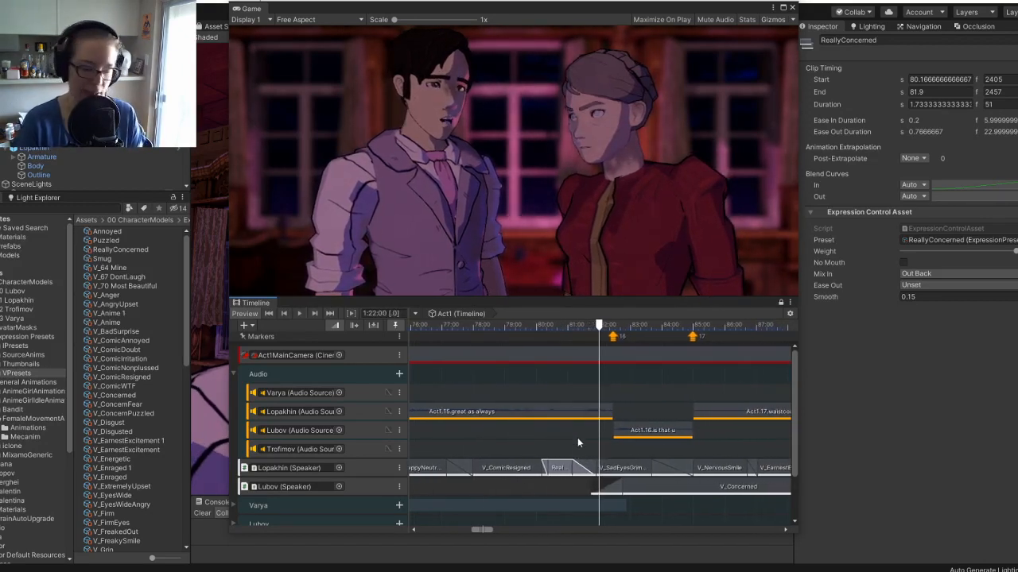
pyautogui.scroll(2, 574, 445)
pyautogui.scroll(2, 577, 452)
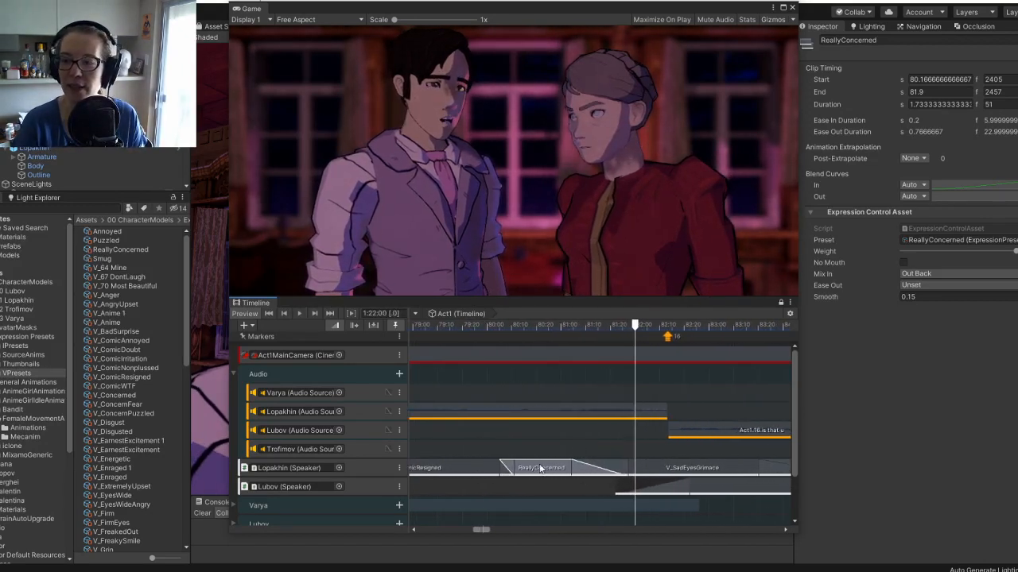
pyautogui.moveTo(478, 329); pyautogui.dragTo(518, 335)
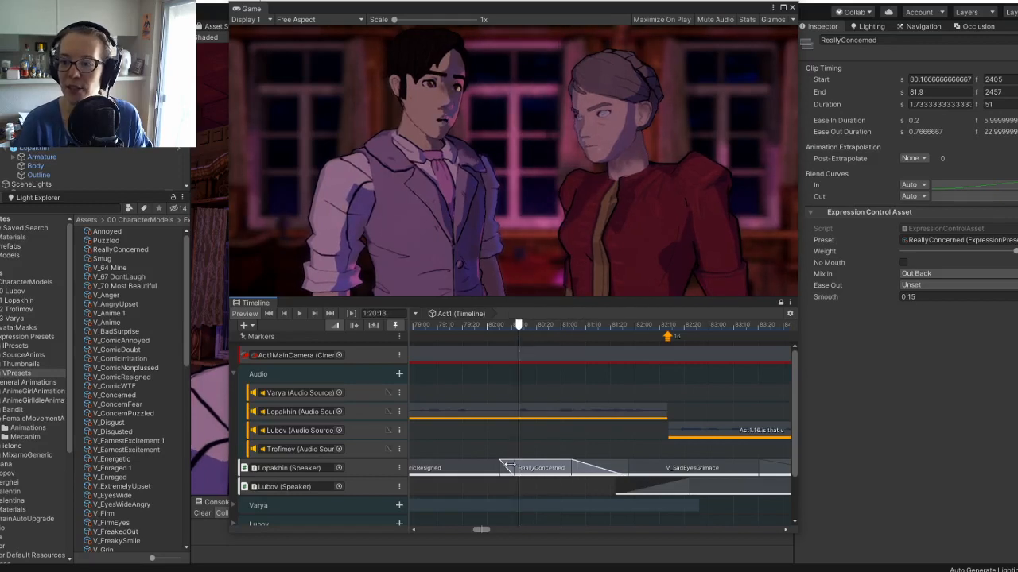
pyautogui.click(505, 468)
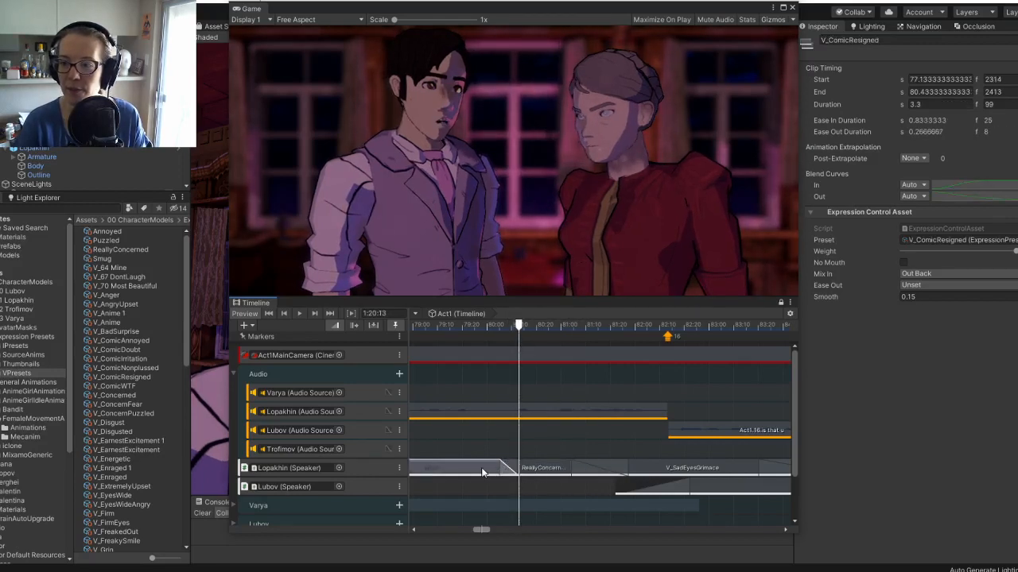
pyautogui.moveTo(500, 471); pyautogui.dragTo(529, 472)
pyautogui.click(514, 472)
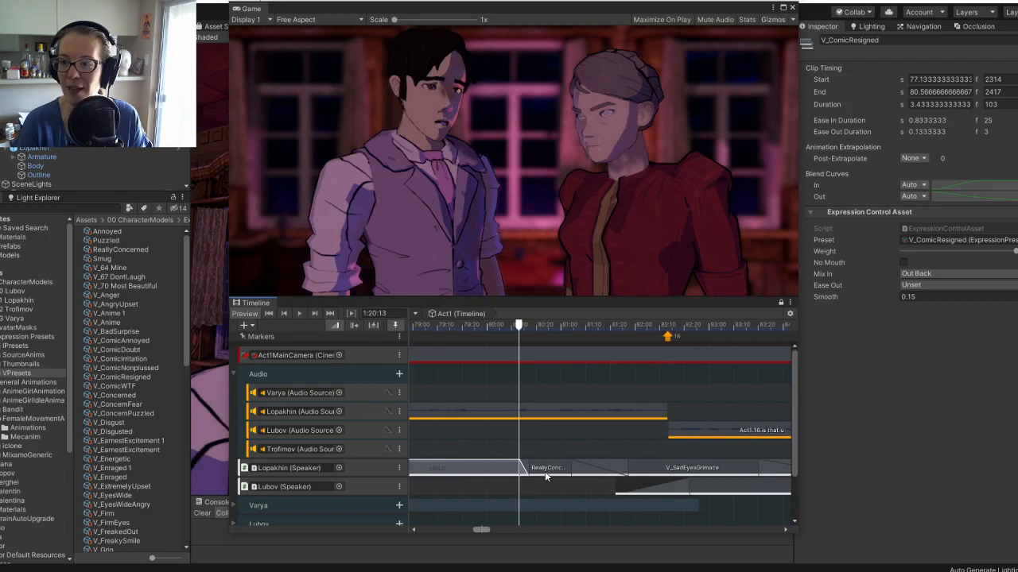
# Trim the start of Lopakhin's ReallyConcerned clip to about 80.33 s and replay the transition from V_ComicResigned.
pyautogui.click(540, 329)
pyautogui.click(511, 326)
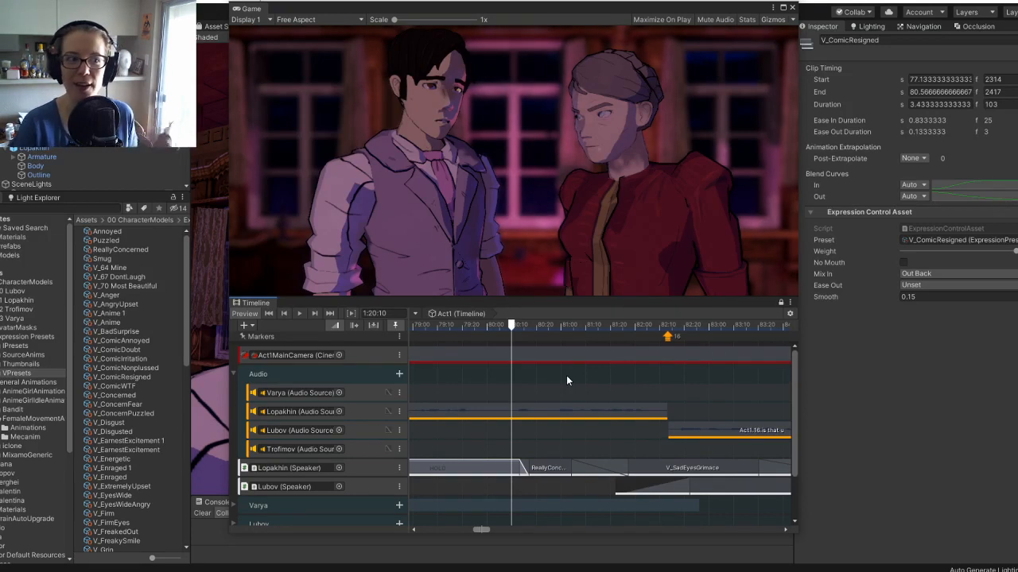
pyautogui.click(544, 468)
pyautogui.moveTo(519, 465); pyautogui.dragTo(512, 463)
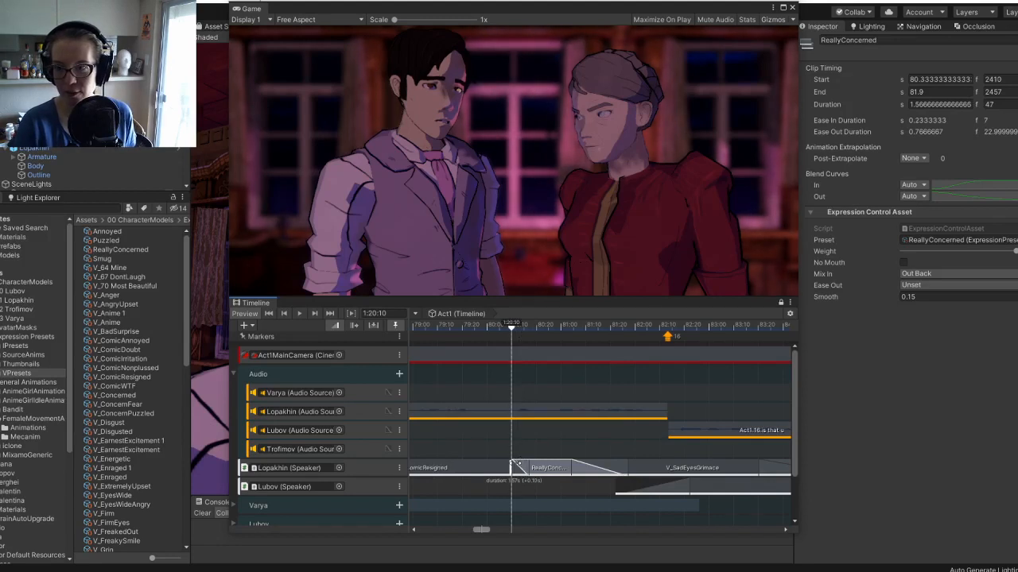
pyautogui.click(504, 324)
pyautogui.press('space')
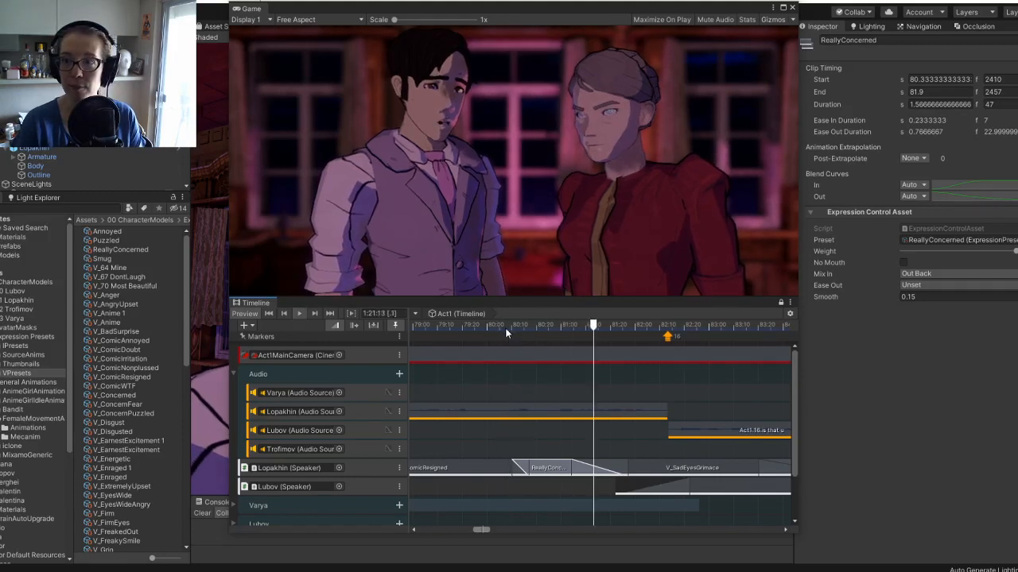
pyautogui.press('space')
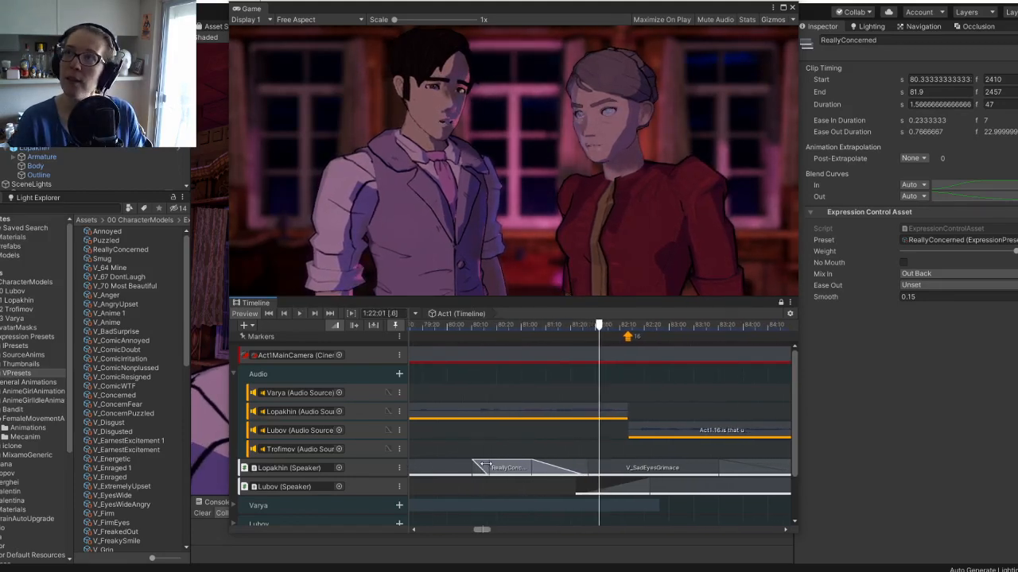
# Set the Mix In easing of Lopakhin's V_SadEyesGrimace clip to In Sine.
pyautogui.moveTo(468, 328); pyautogui.dragTo(550, 336)
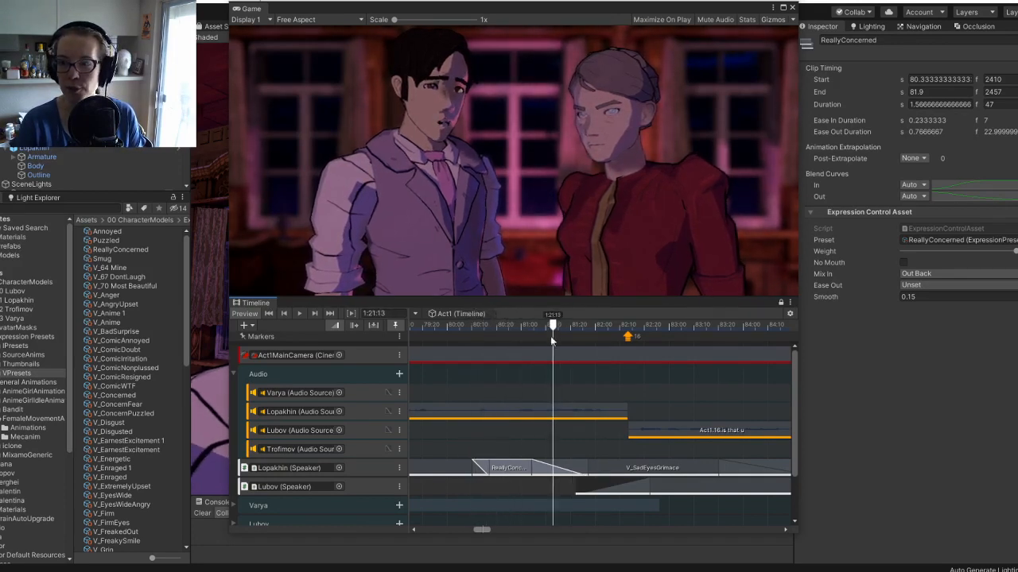
pyautogui.click(538, 461)
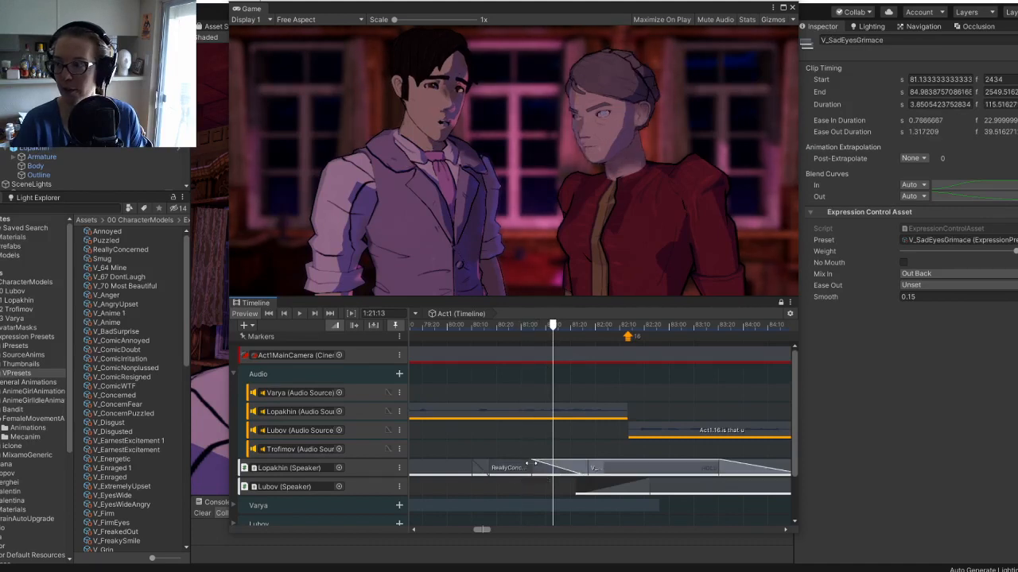
pyautogui.click(531, 470)
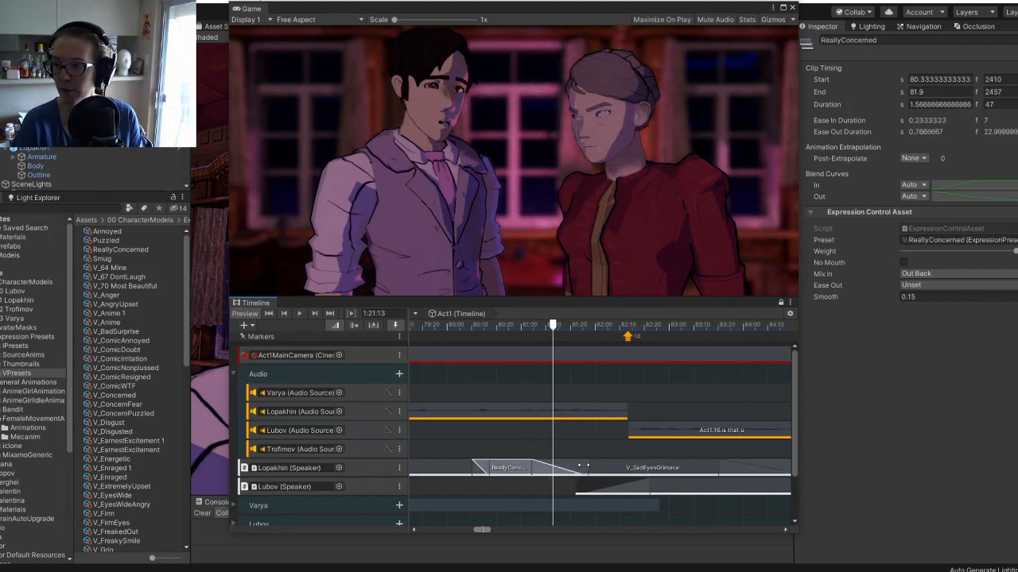
pyautogui.click(597, 469)
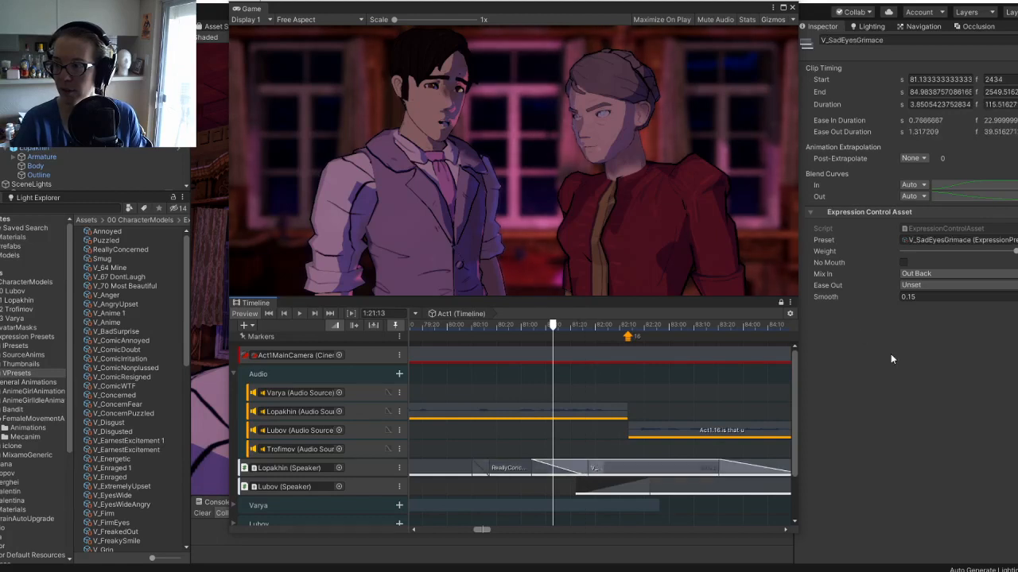
pyautogui.click(916, 273)
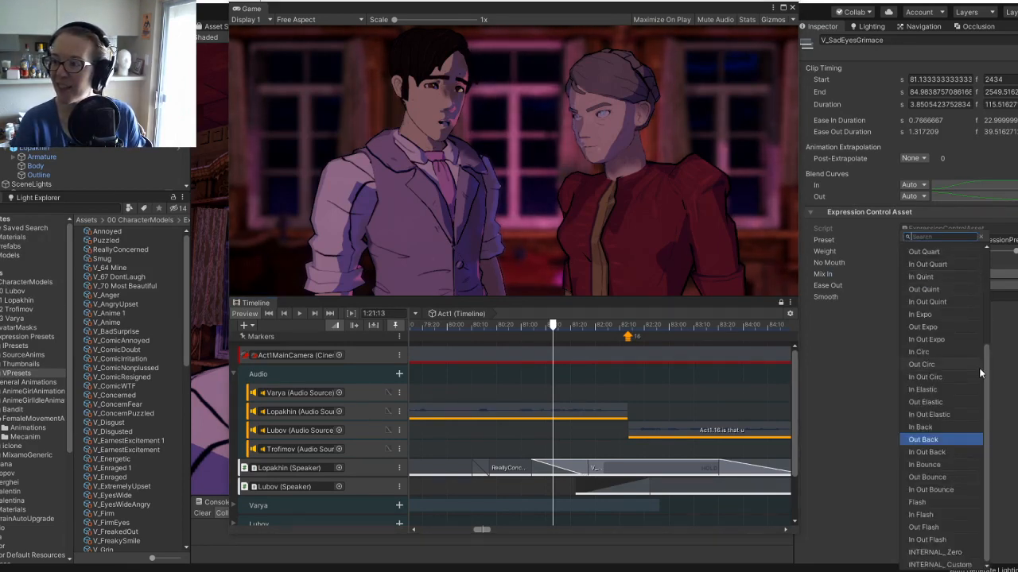
pyautogui.moveTo(979, 368); pyautogui.dragTo(979, 284)
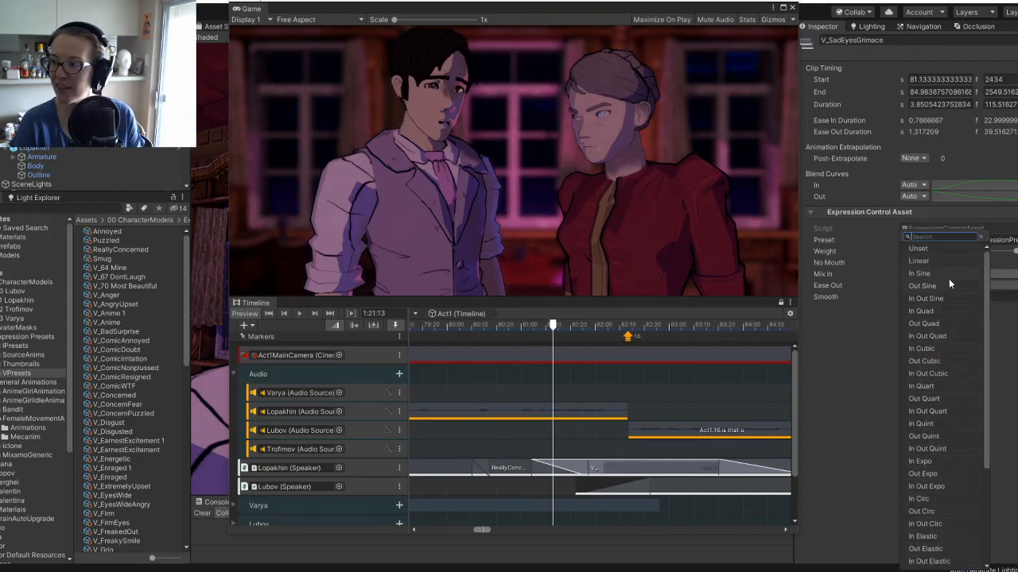
pyautogui.click(947, 274)
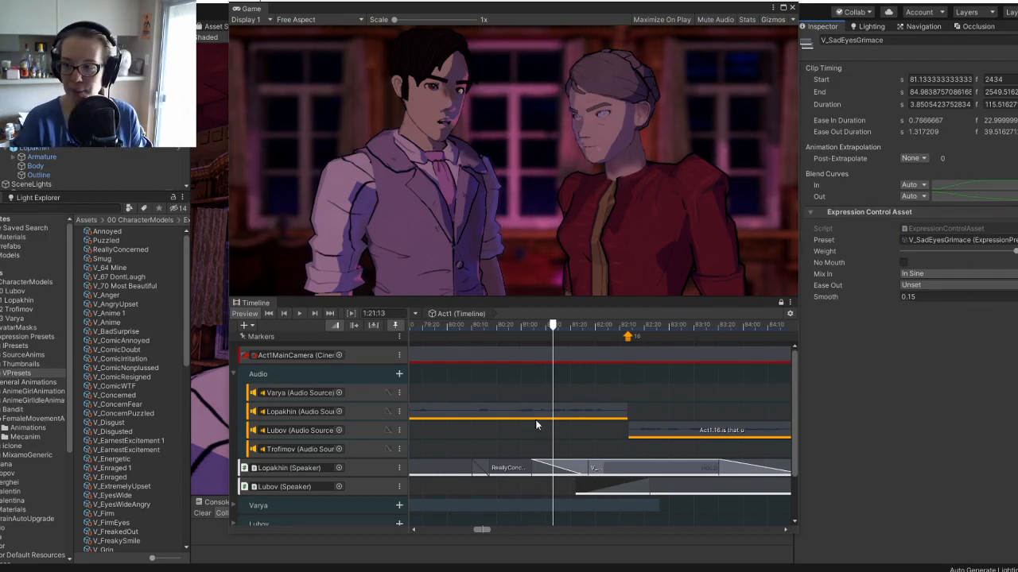
pyautogui.click(601, 437)
pyautogui.click(605, 471)
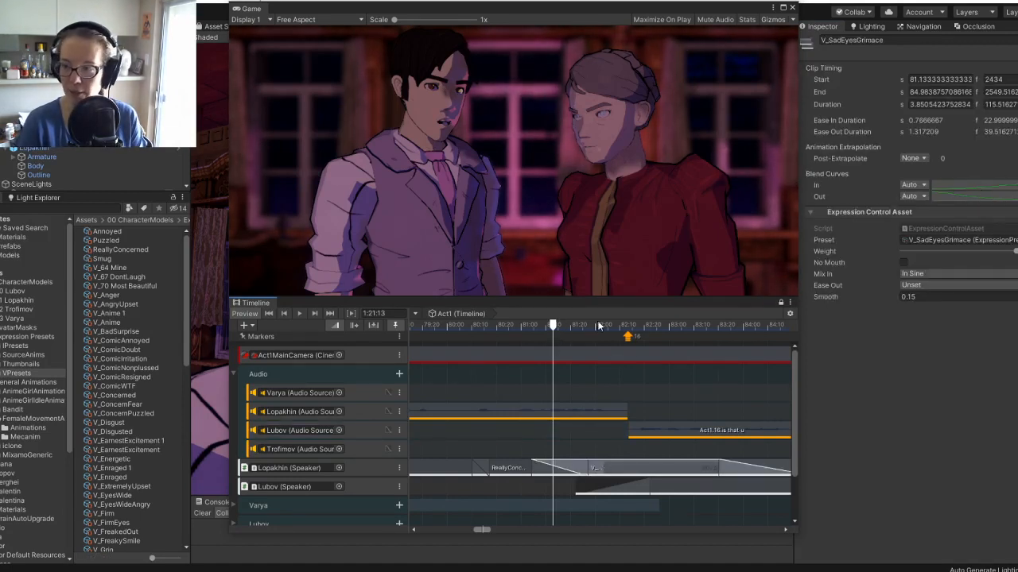
# Replay the blend from ReallyConcerned into V_SadEyesGrimace, and play lines 15 and 16 from the line 15 marker.
pyautogui.moveTo(552, 325); pyautogui.dragTo(503, 331)
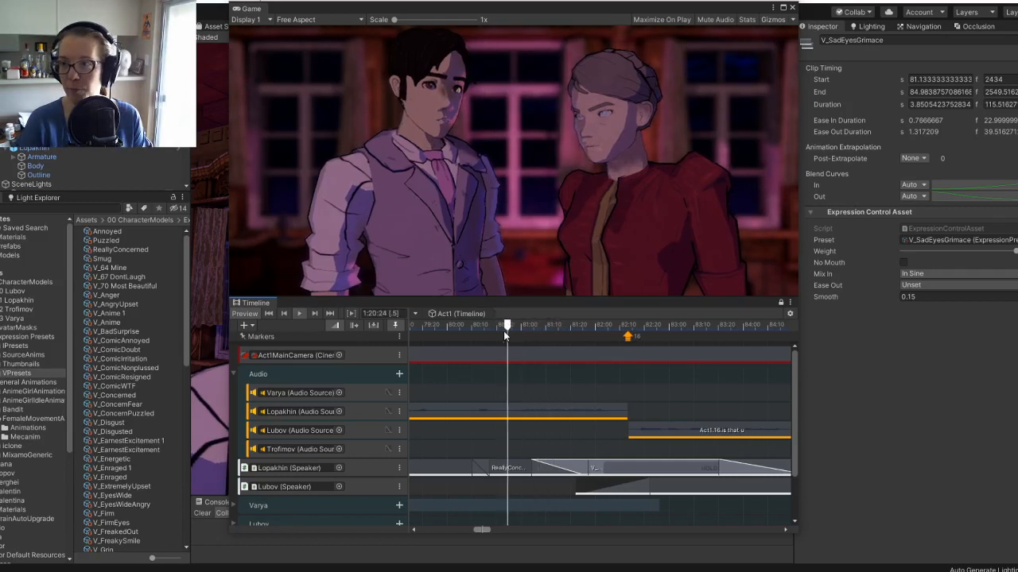
pyautogui.press('space')
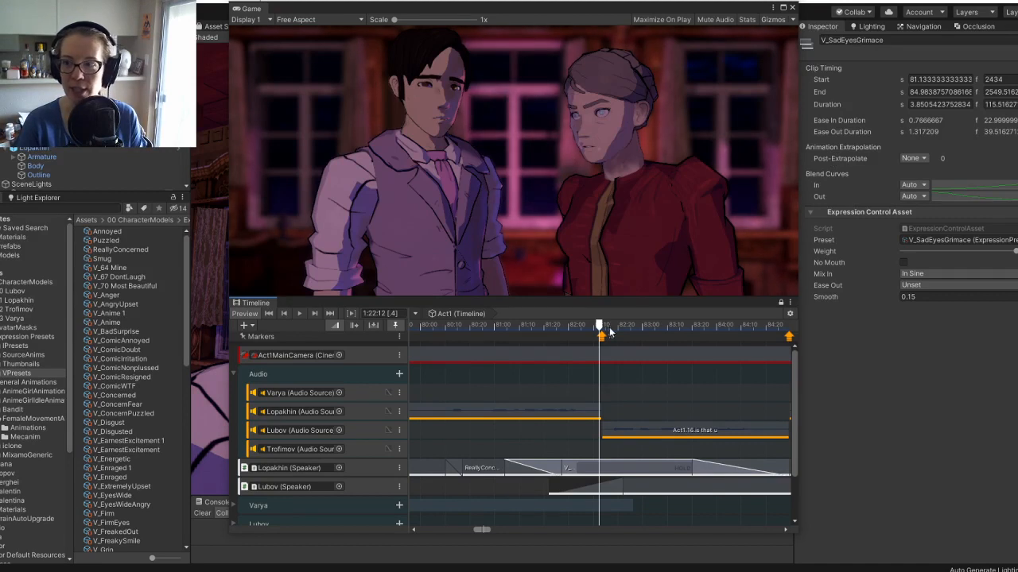
pyautogui.moveTo(602, 326); pyautogui.dragTo(436, 334)
pyautogui.press('space')
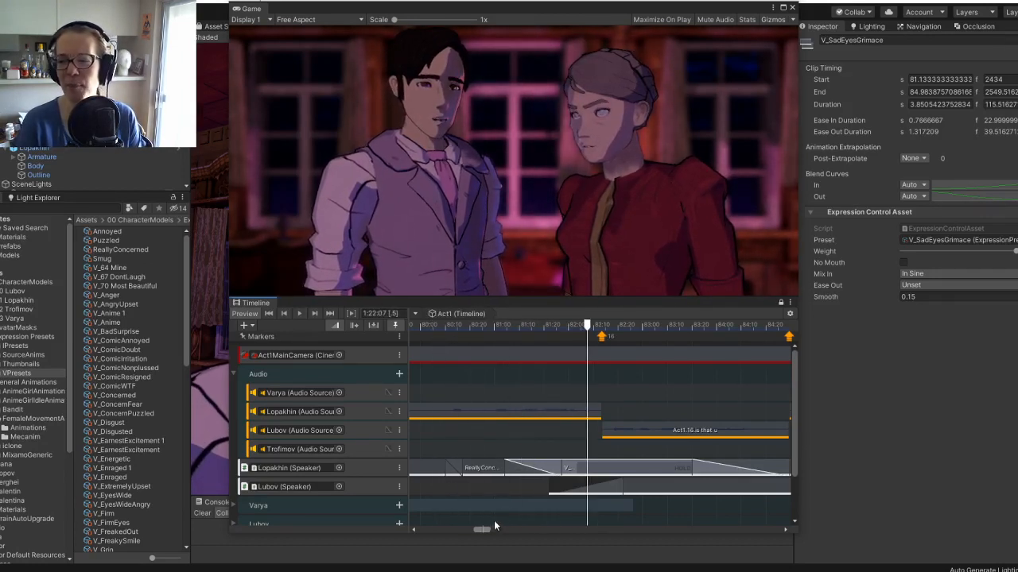
pyautogui.moveTo(477, 530)
pyautogui.mouseDown()
pyautogui.moveTo(455, 530)
pyautogui.moveTo(479, 529)
pyautogui.mouseUp()
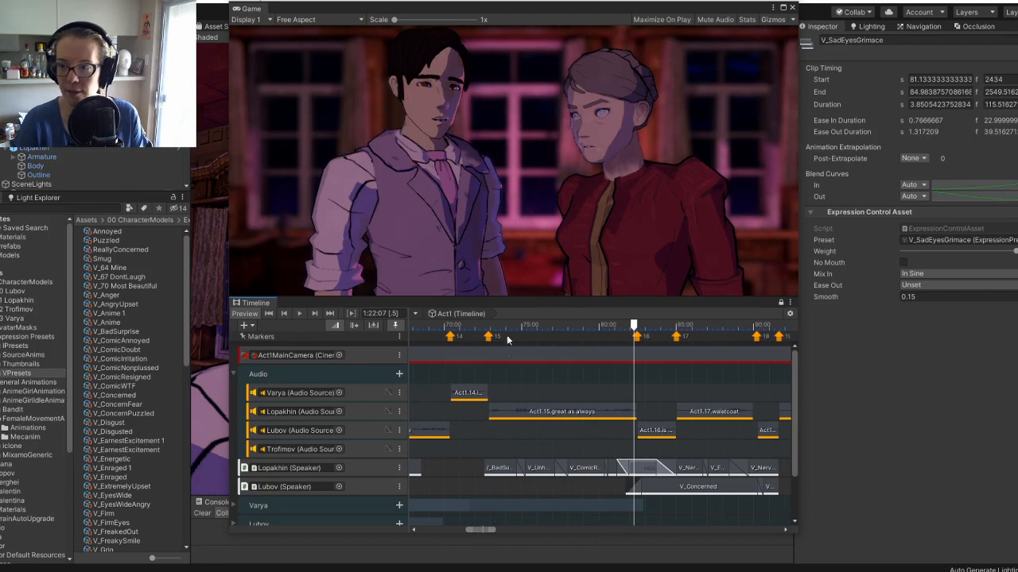
pyautogui.click(488, 328)
pyautogui.press('space')
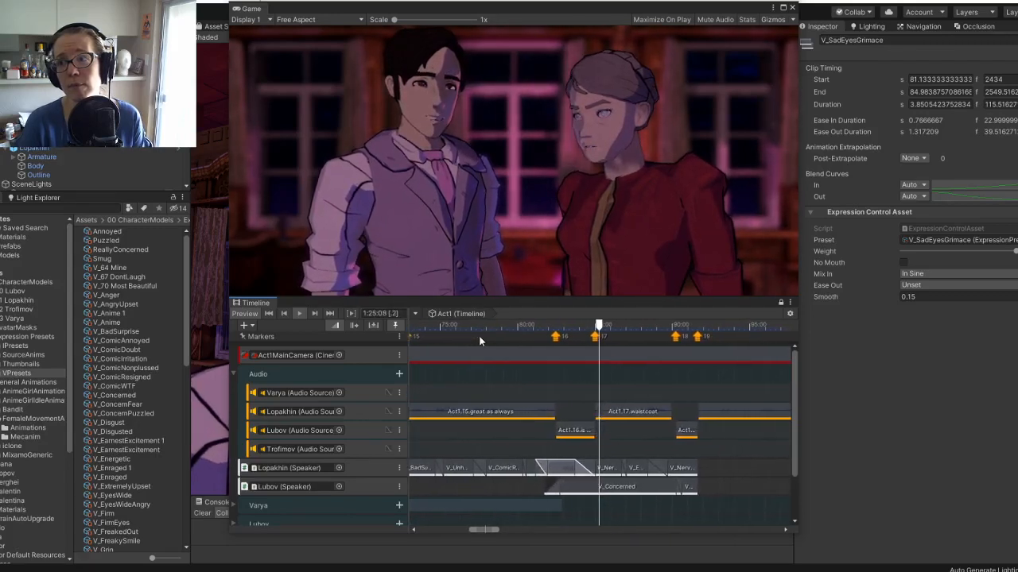
# Trim the start of Lopakhin's V_NervousSmile clip to about 84.17 s and replay line 16.
pyautogui.click(548, 429)
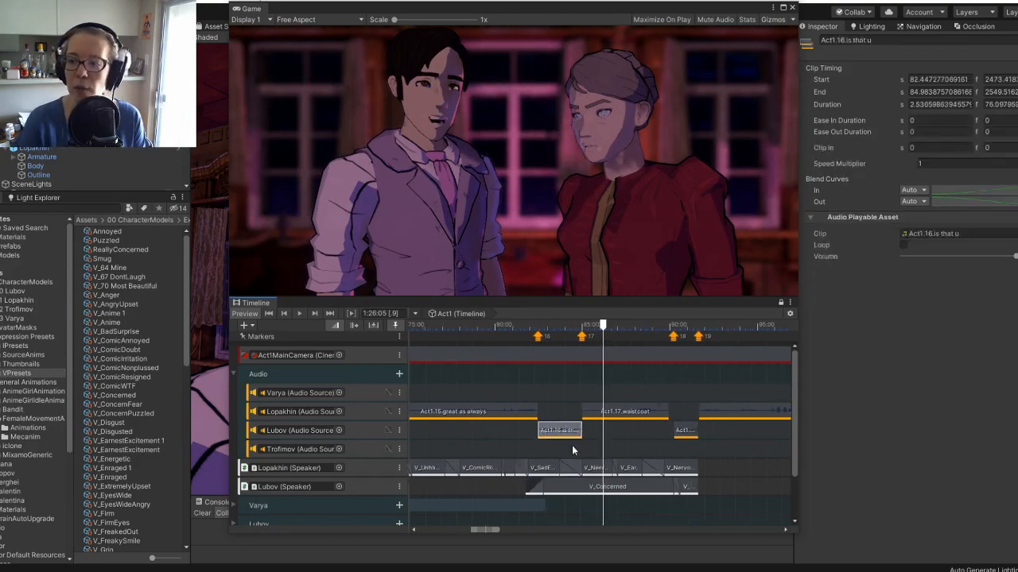
pyautogui.scroll(5, 579, 475)
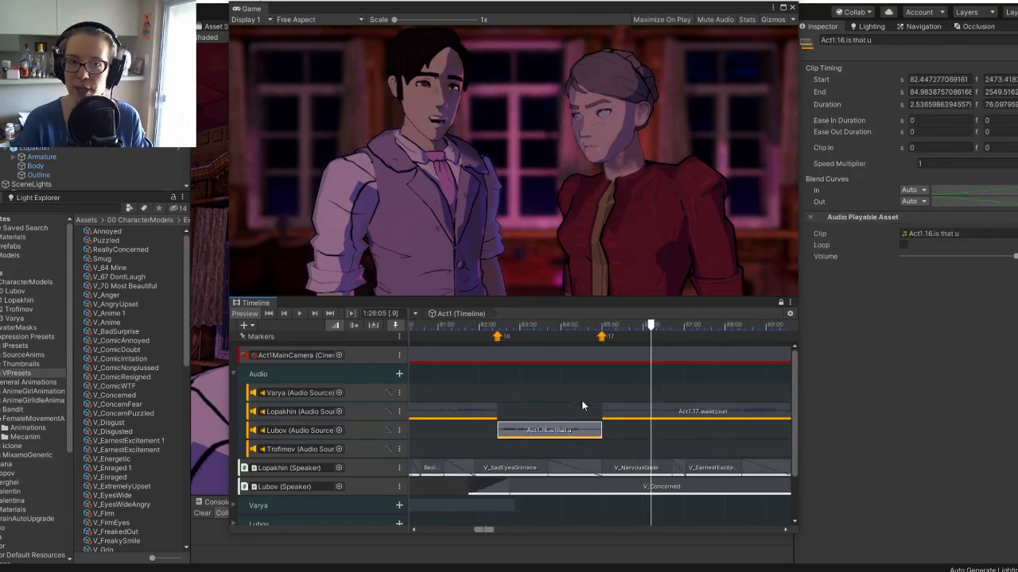
pyautogui.click(557, 469)
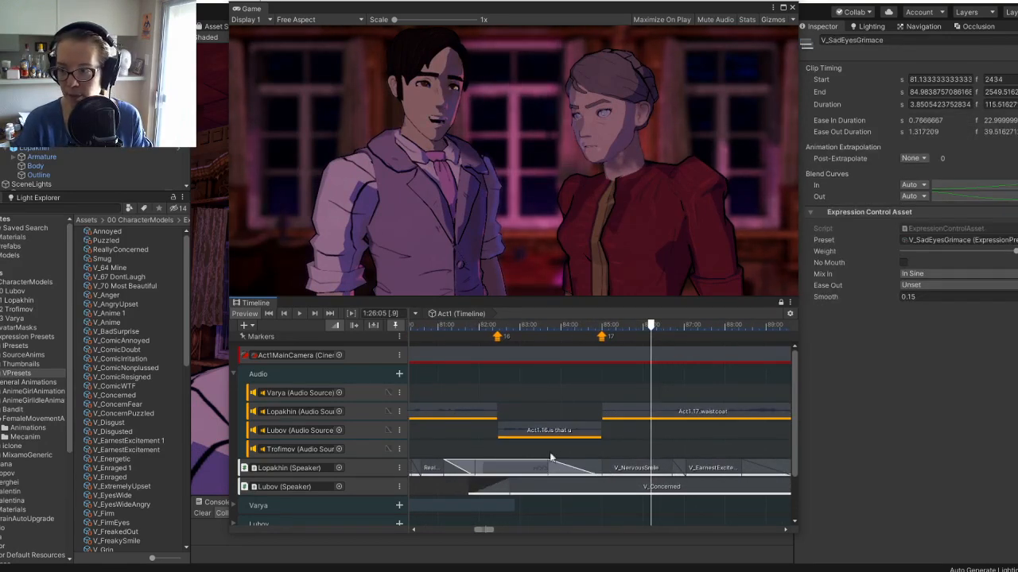
pyautogui.moveTo(556, 324); pyautogui.dragTo(560, 323)
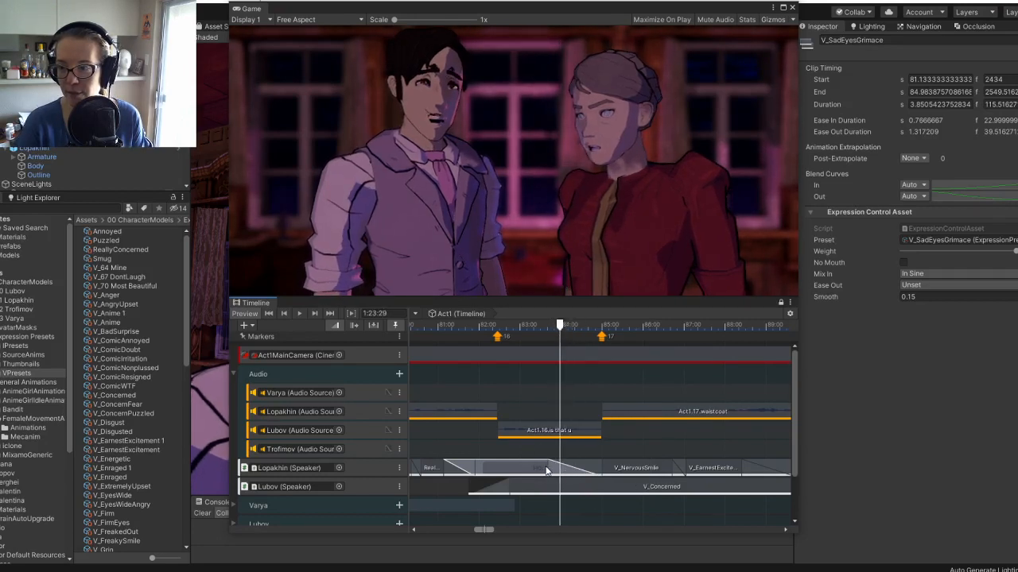
pyautogui.moveTo(546, 467); pyautogui.dragTo(572, 462)
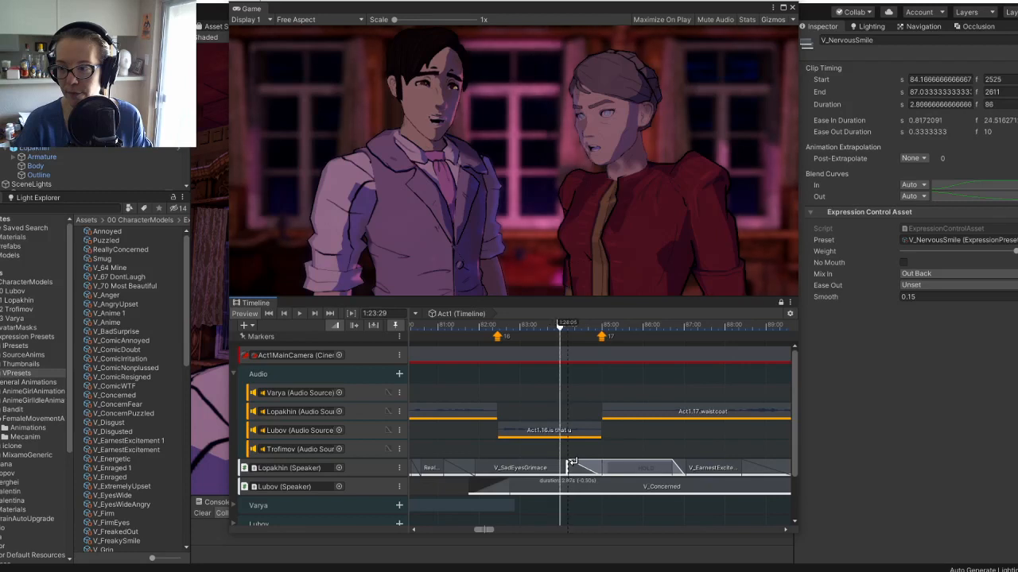
pyautogui.click(479, 326)
pyautogui.press('space')
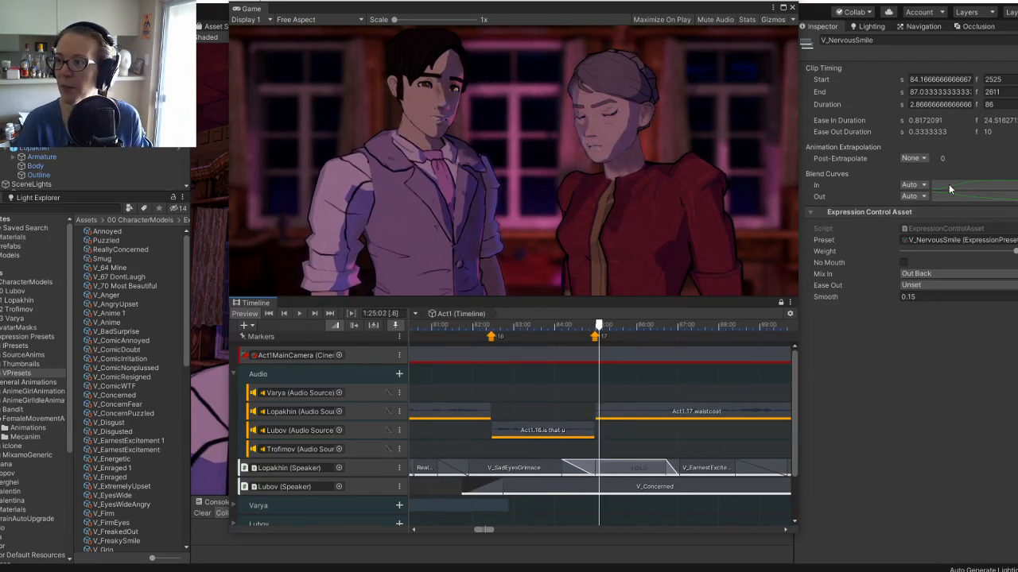
# Set V_NervousSmile's blend-in curve to Manual, flatten its overshoot with the upper key at about 0.77, 1.0, and replay the end of line 16.
pyautogui.click(913, 185)
pyautogui.click(927, 211)
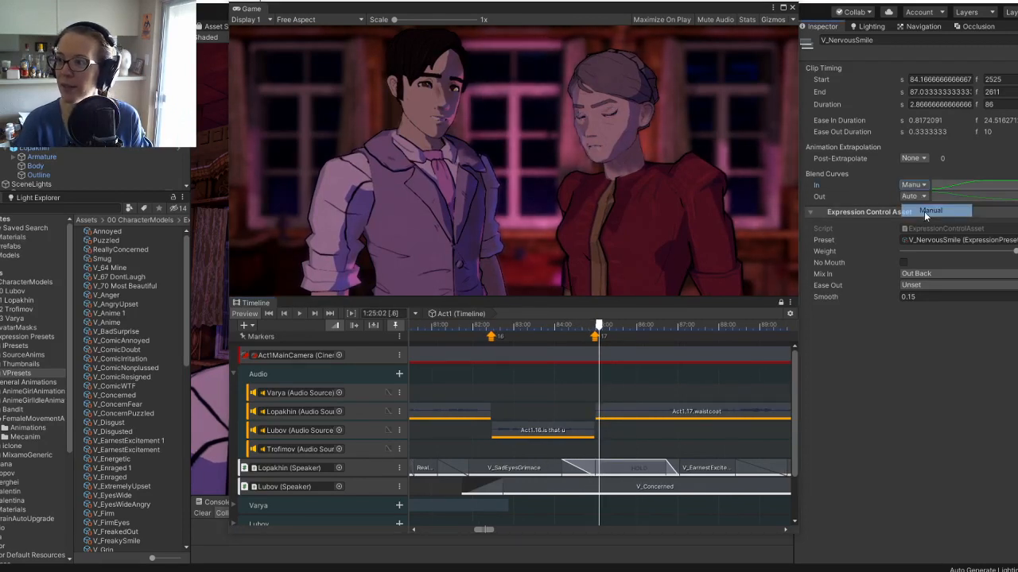
pyautogui.click(973, 183)
pyautogui.moveTo(959, 382); pyautogui.dragTo(958, 393)
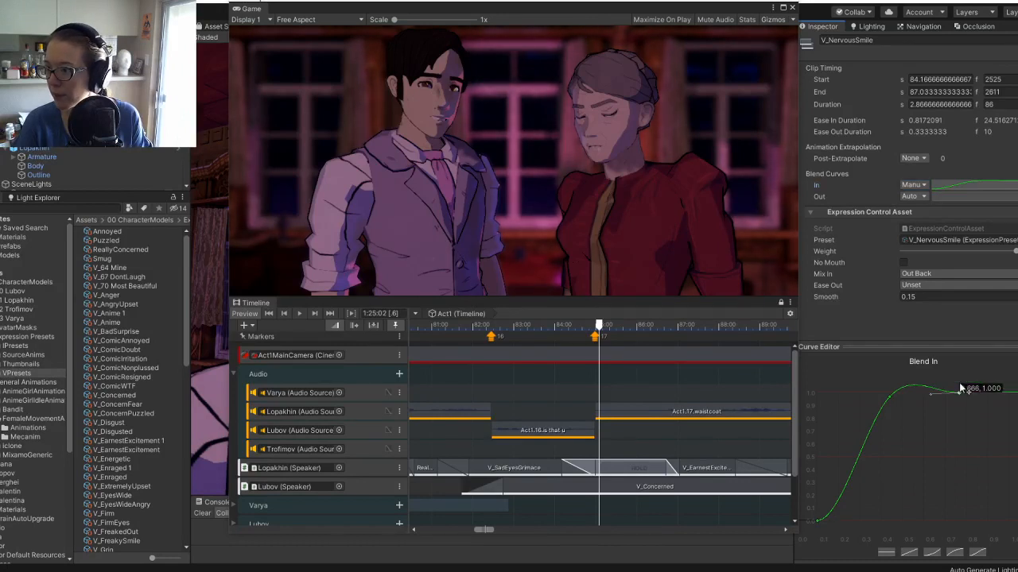
pyautogui.moveTo(892, 395); pyautogui.dragTo(904, 416)
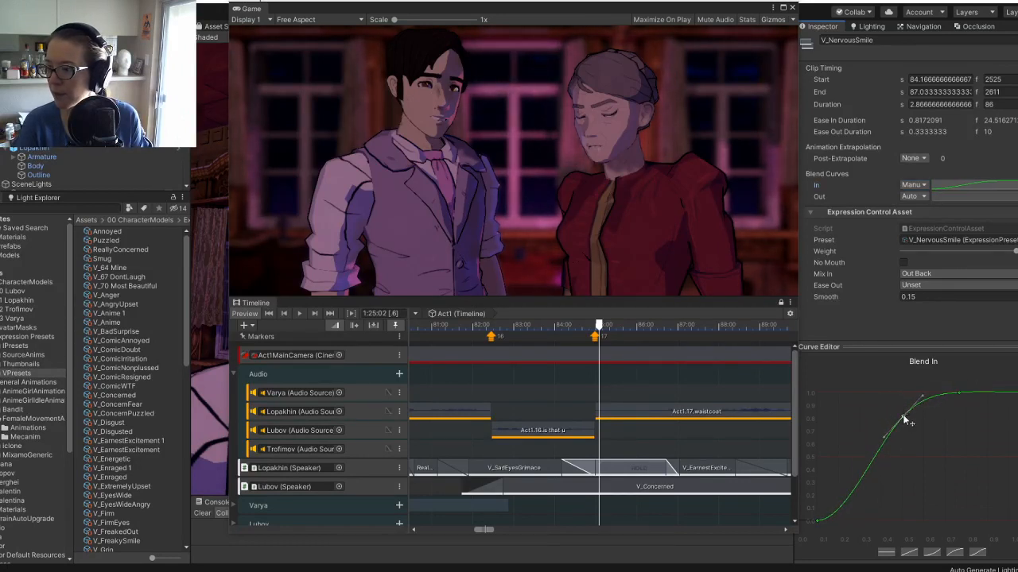
pyautogui.moveTo(958, 395); pyautogui.dragTo(981, 393)
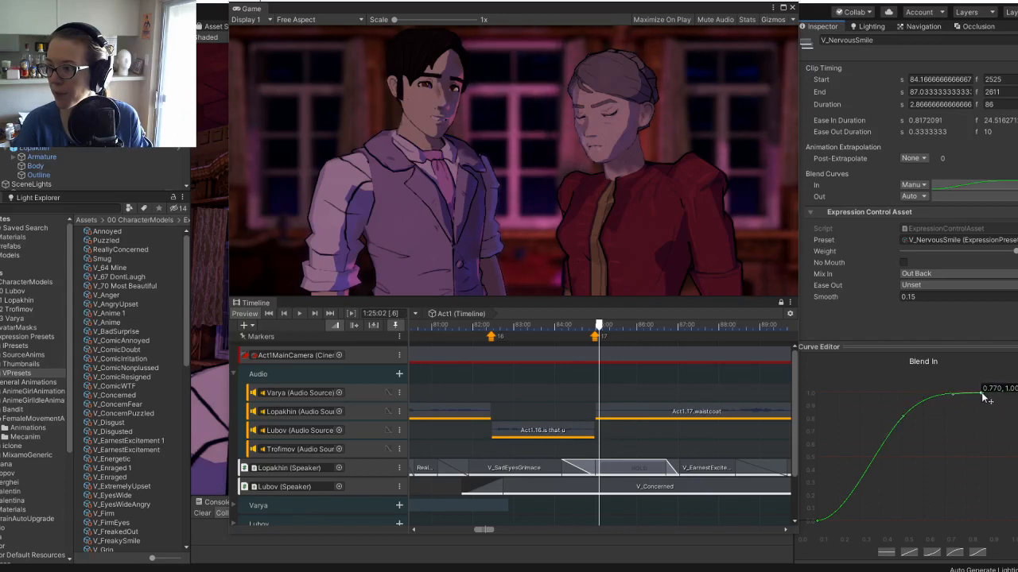
pyautogui.click(546, 325)
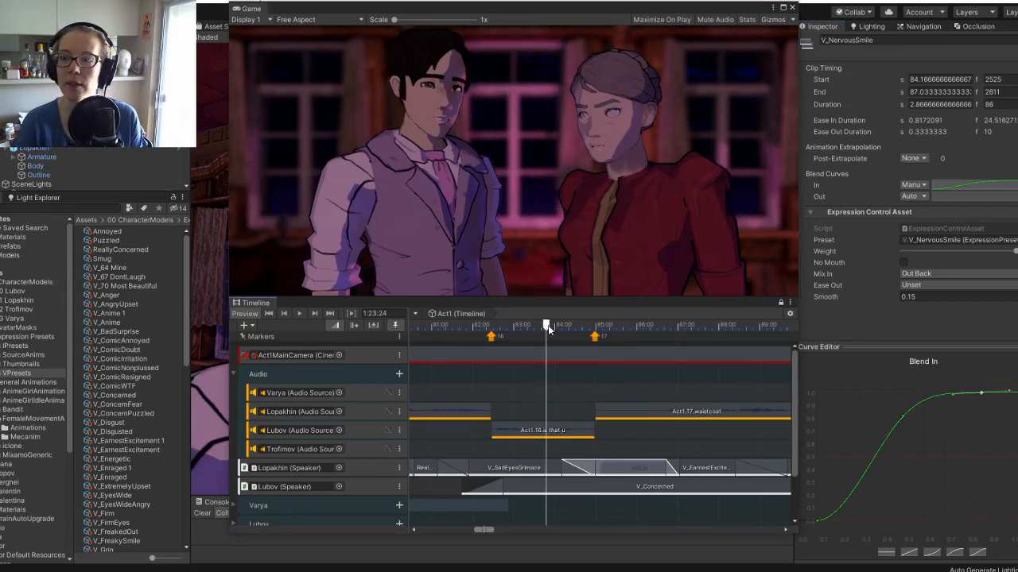
pyautogui.press('space')
pyautogui.press('space')
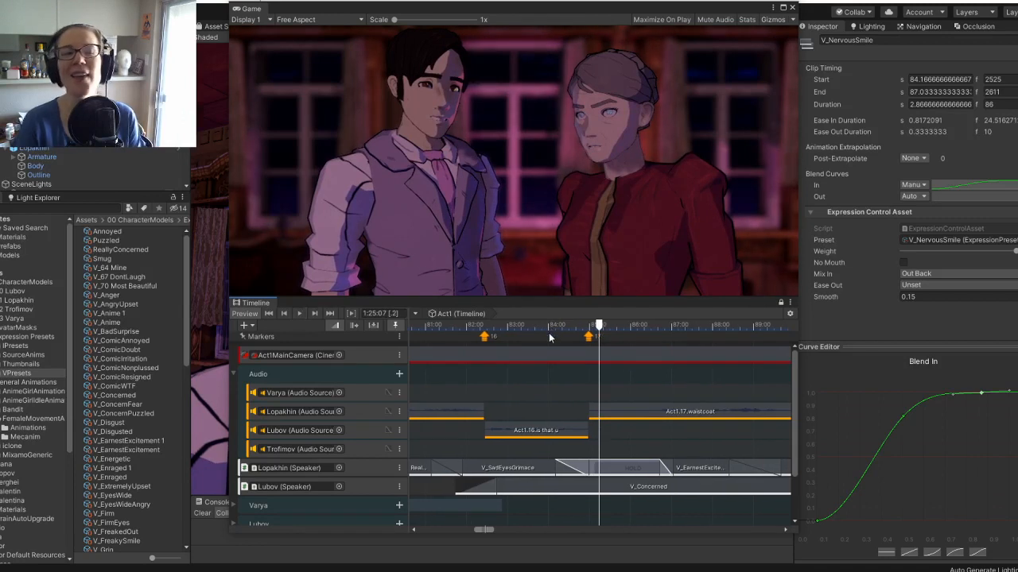
# Trim the end of Lopakhin's V_SadEyesGrimace clip to about 84.57 s and replay line 16 into line 17.
pyautogui.click(465, 325)
pyautogui.press('space')
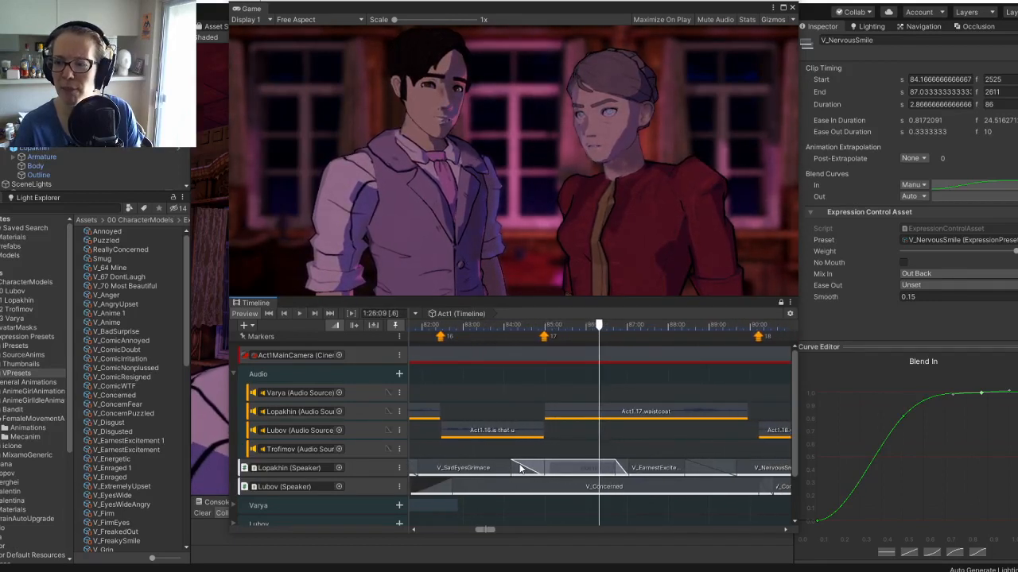
pyautogui.moveTo(544, 468); pyautogui.dragTo(520, 467)
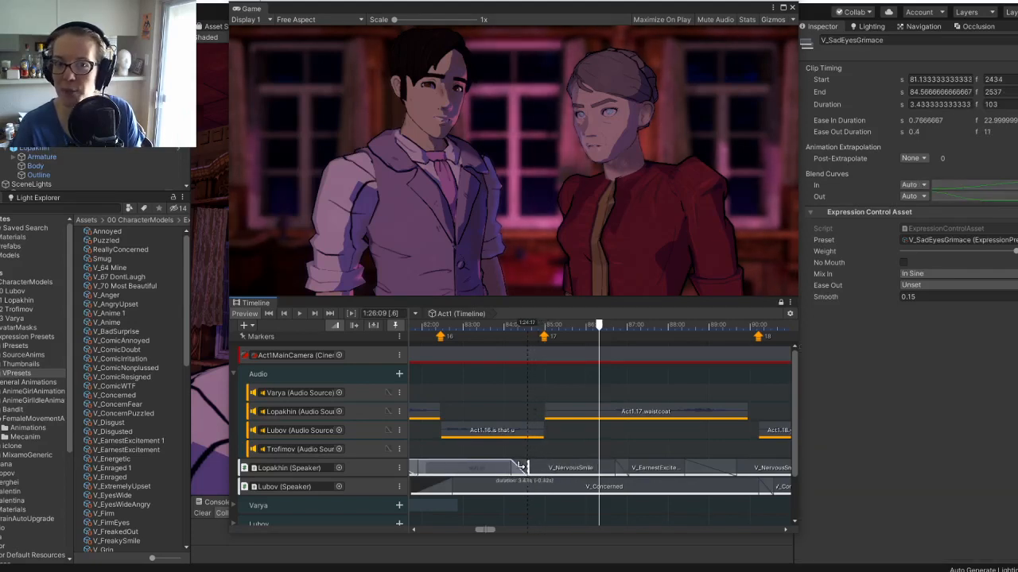
pyautogui.click(474, 327)
pyautogui.press('space')
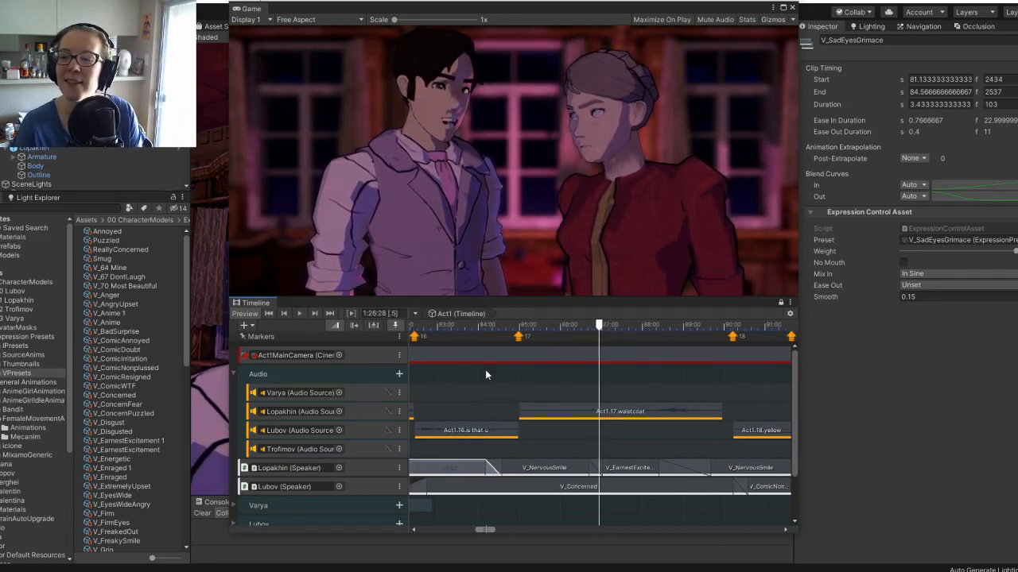
# Play lines 17 and 18 from the line 17 marker to review both characters' expressions.
pyautogui.click(555, 325)
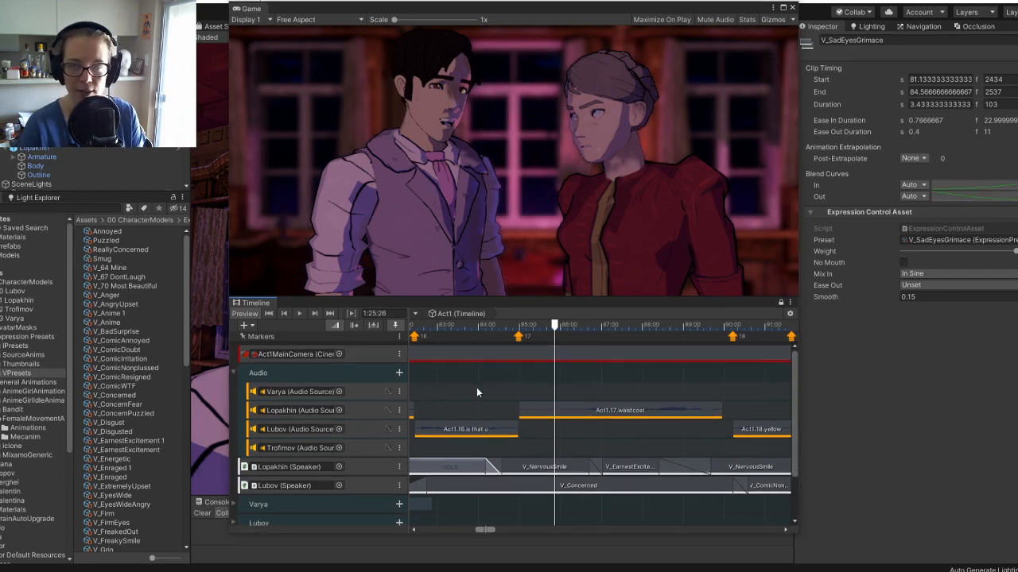
pyautogui.moveTo(476, 391); pyautogui.dragTo(524, 385, button='middle')
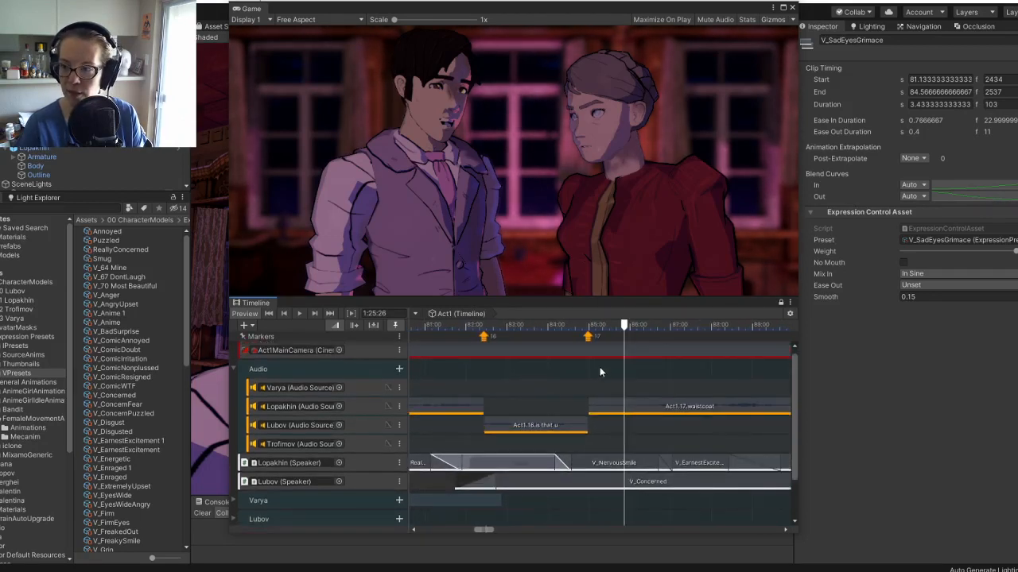
pyautogui.click(589, 327)
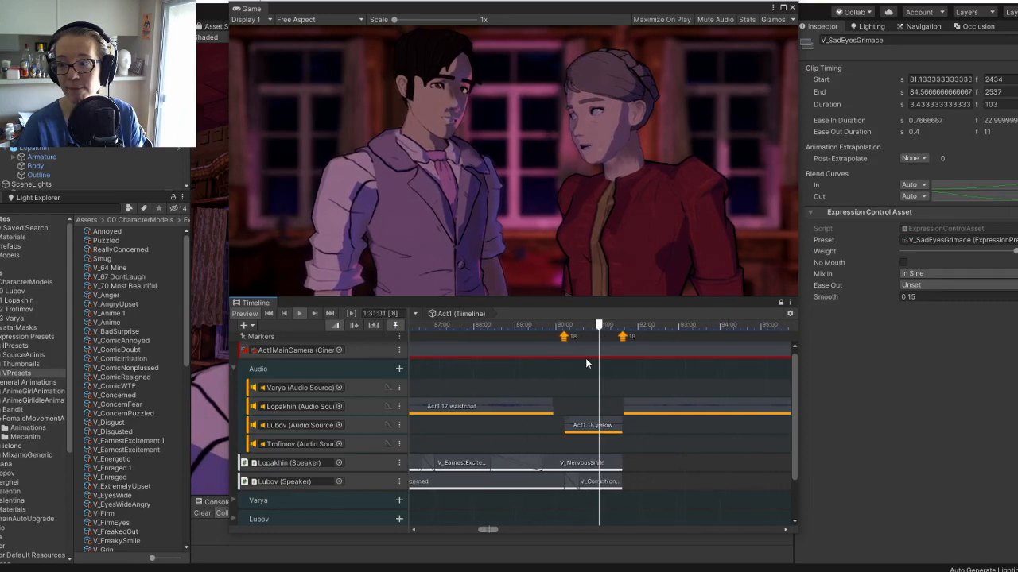
pyautogui.press('space')
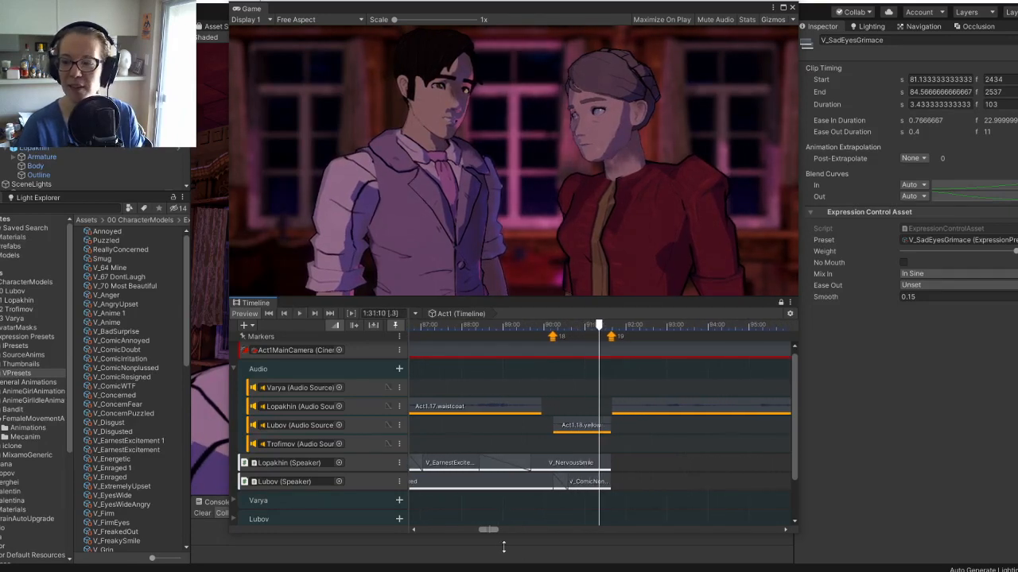
# Play lines 15 through 18 in one pass, starting just before the line 15 marker at 1:12:12.
pyautogui.moveTo(483, 528); pyautogui.dragTo(466, 528)
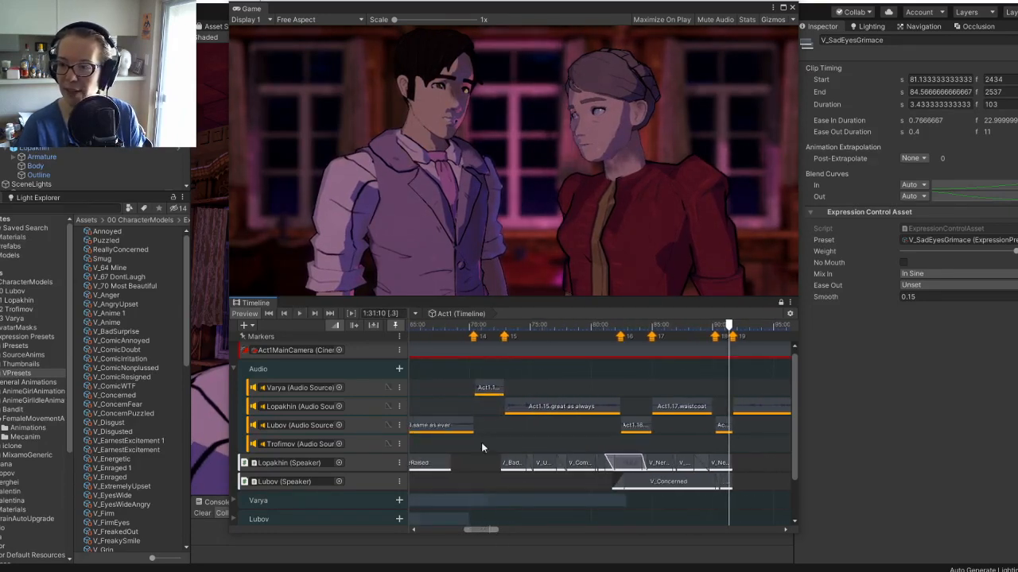
pyautogui.click(498, 331)
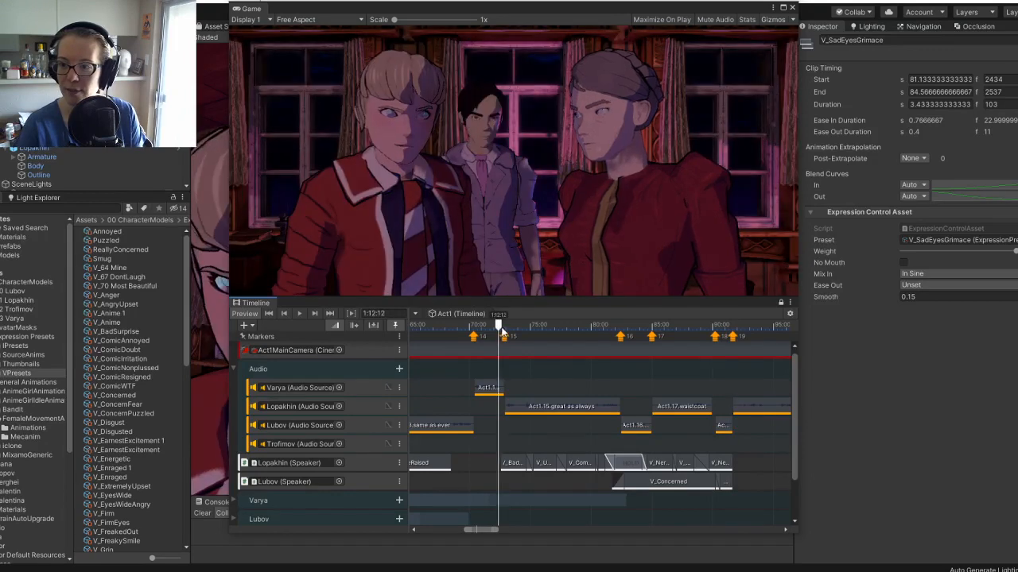
pyautogui.press('space')
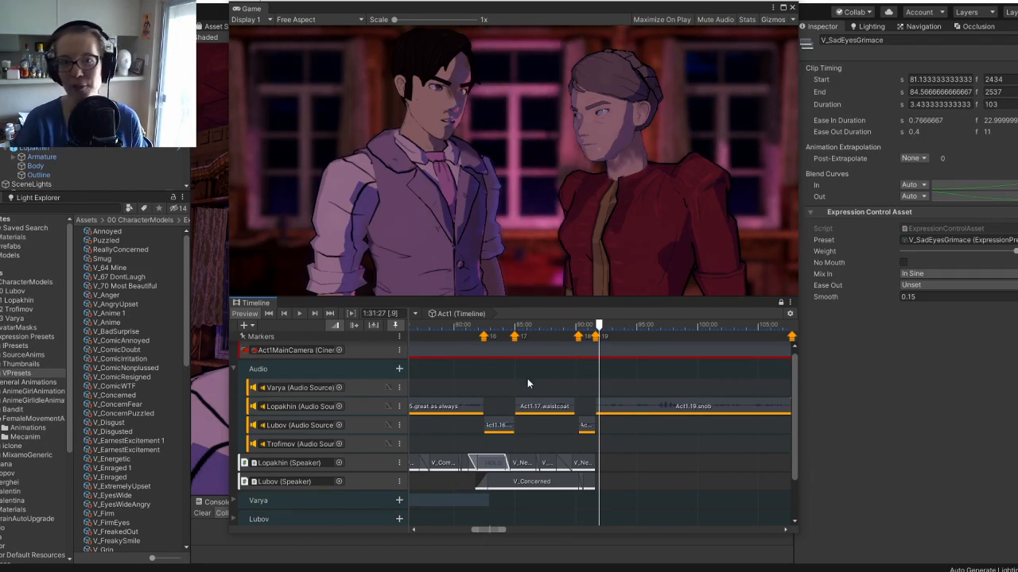
# Scrub the late part of line 15 up to 1:20:14 to examine Lopakhin's change from V_ComicResigned into ReallyConcerned.
pyautogui.click(557, 325)
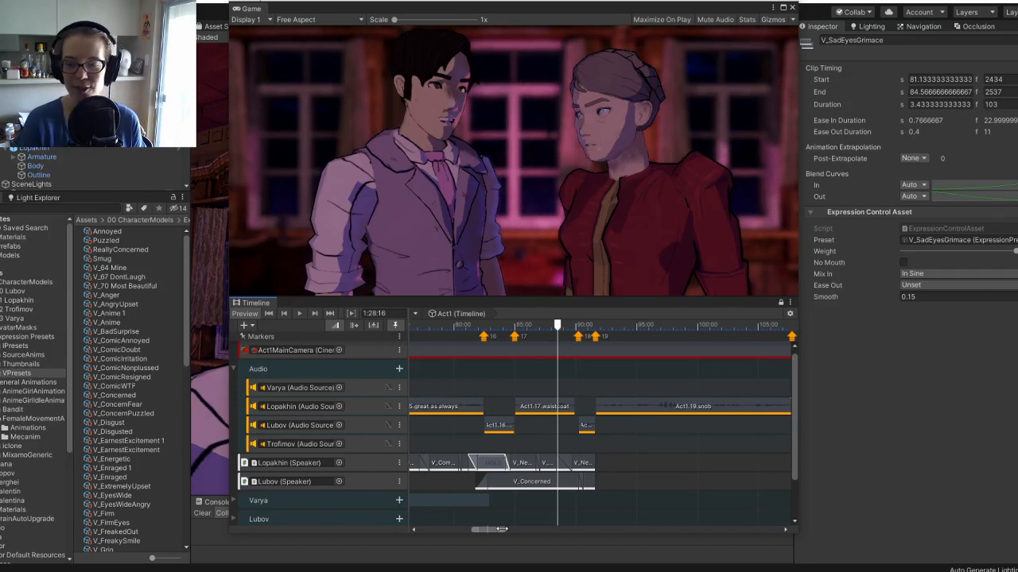
pyautogui.moveTo(501, 529)
pyautogui.mouseDown()
pyautogui.moveTo(517, 529)
pyautogui.moveTo(490, 528)
pyautogui.mouseUp()
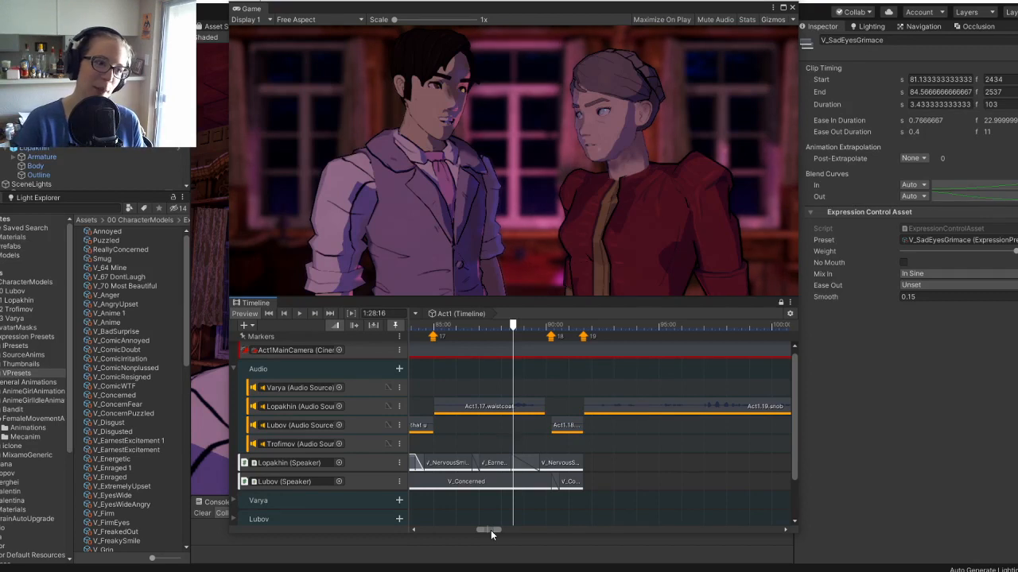
pyautogui.moveTo(491, 531); pyautogui.dragTo(481, 530)
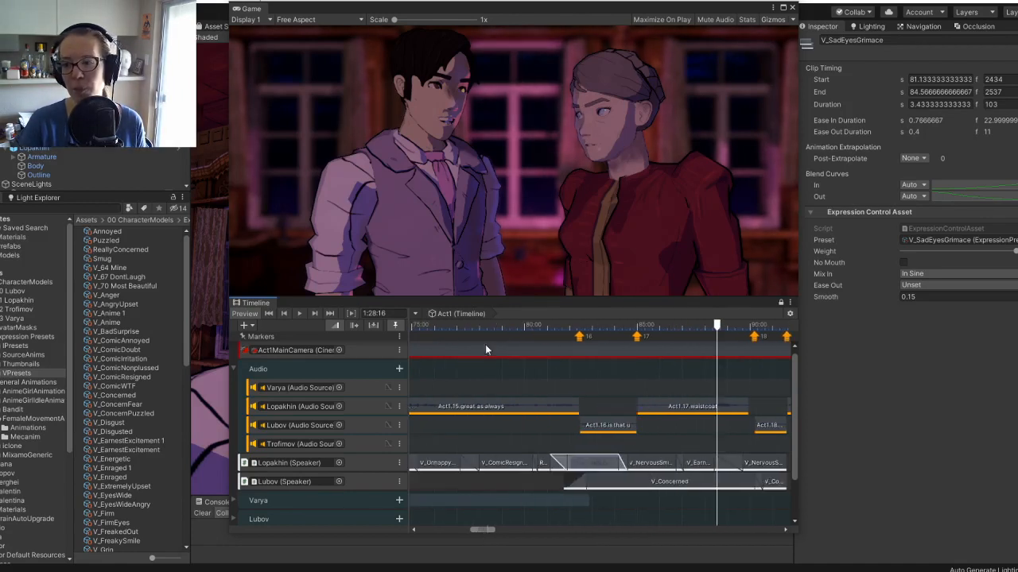
pyautogui.click(504, 327)
pyautogui.moveTo(504, 327); pyautogui.dragTo(535, 327)
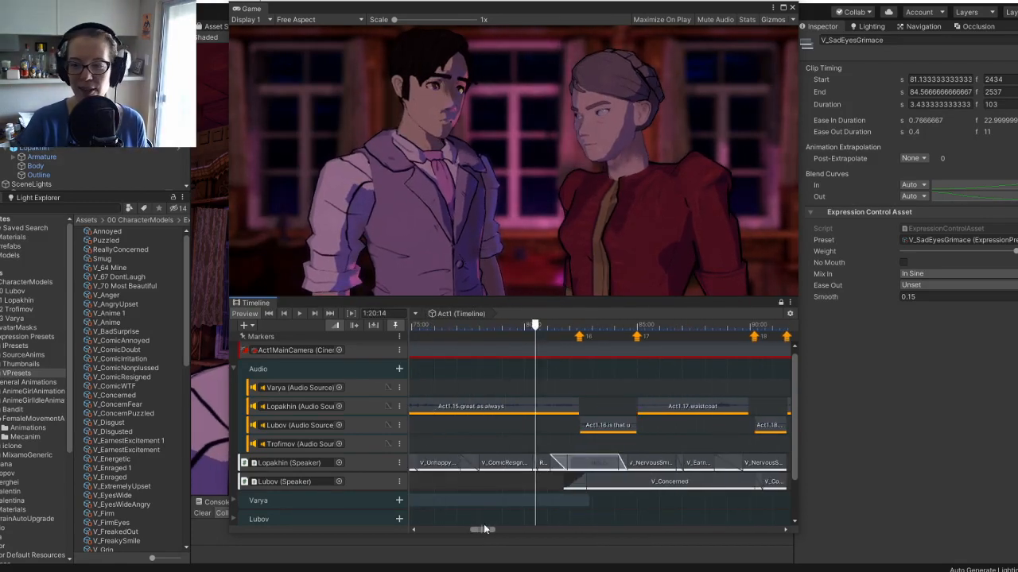
pyautogui.moveTo(477, 530); pyautogui.dragTo(472, 531)
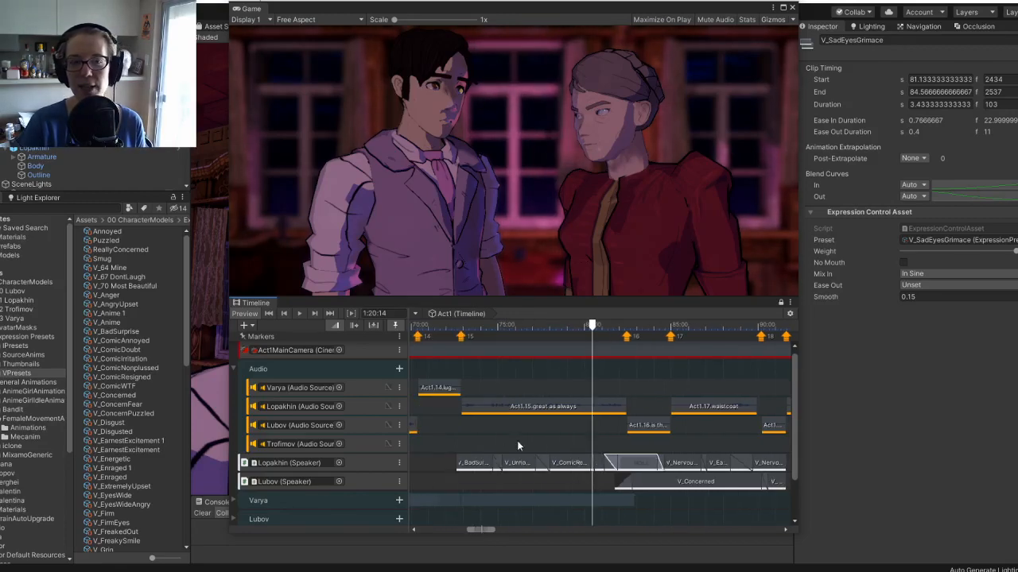
pyautogui.rightClick(523, 370)
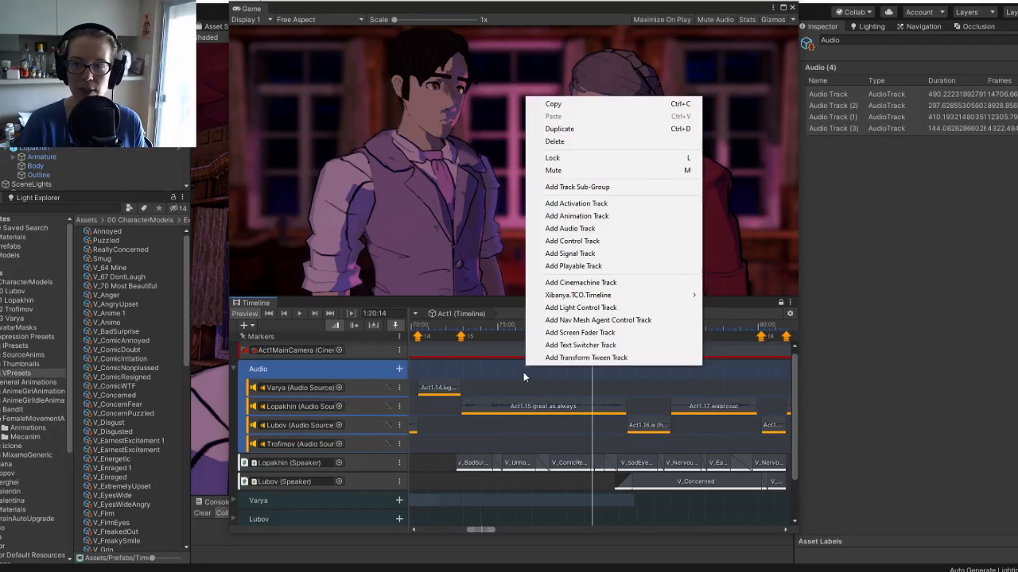
pyautogui.press('Escape')
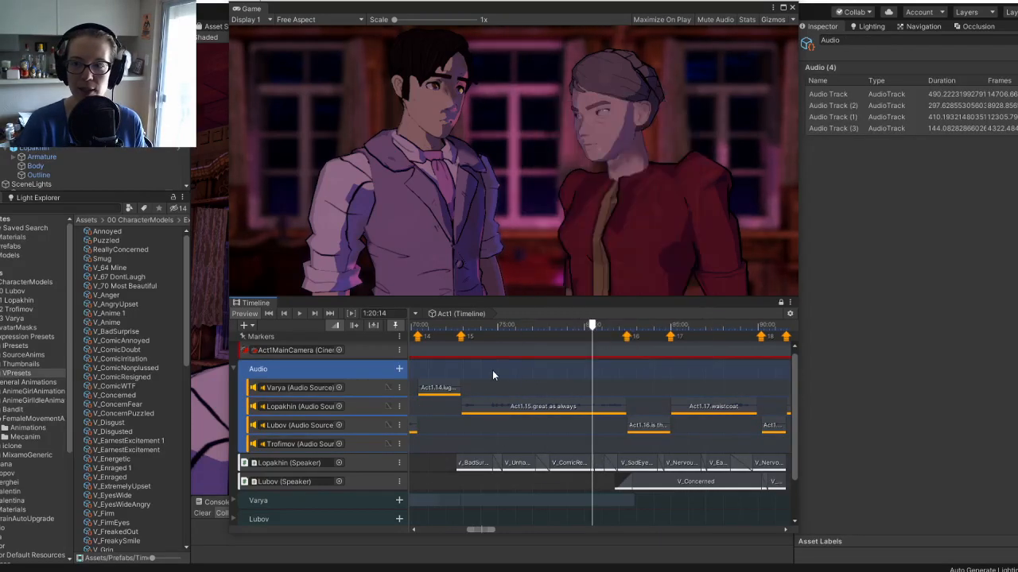
pyautogui.click(529, 428)
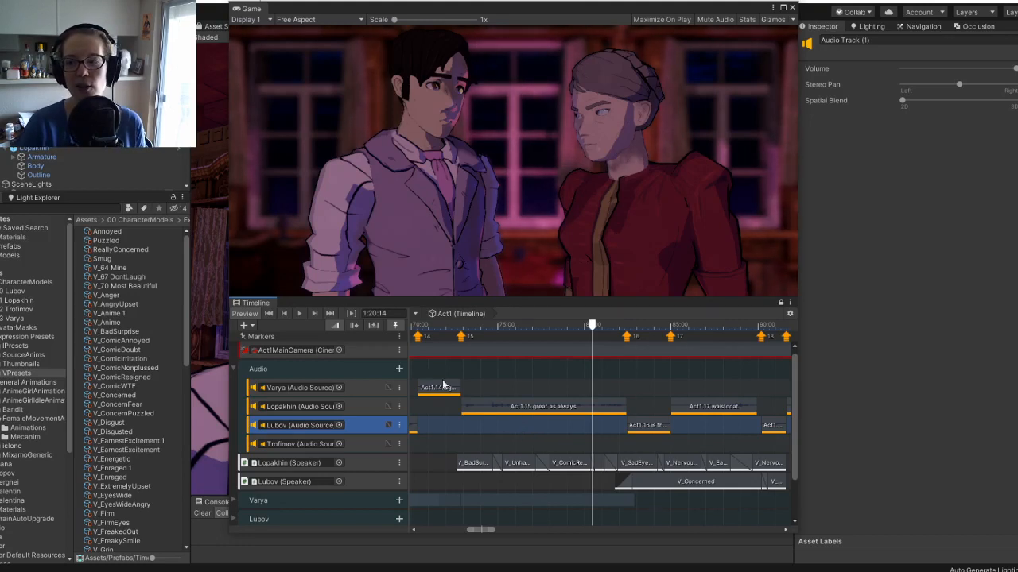
# Scrub line 15 forward to 1:20:12 and back to 1:18:04 to compare Lopakhin's unhappy, resigned and concerned expressions.
pyautogui.moveTo(514, 329); pyautogui.dragTo(591, 329)
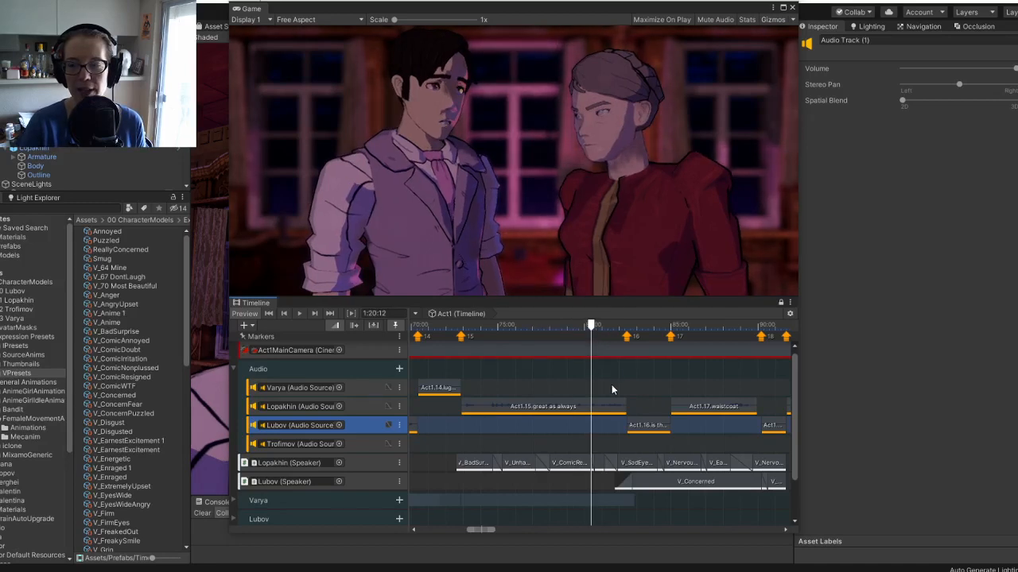
pyautogui.moveTo(693, 375)
pyautogui.mouseDown(button='middle')
pyautogui.moveTo(544, 380)
pyautogui.moveTo(712, 373)
pyautogui.moveTo(672, 374)
pyautogui.mouseUp(button='middle')
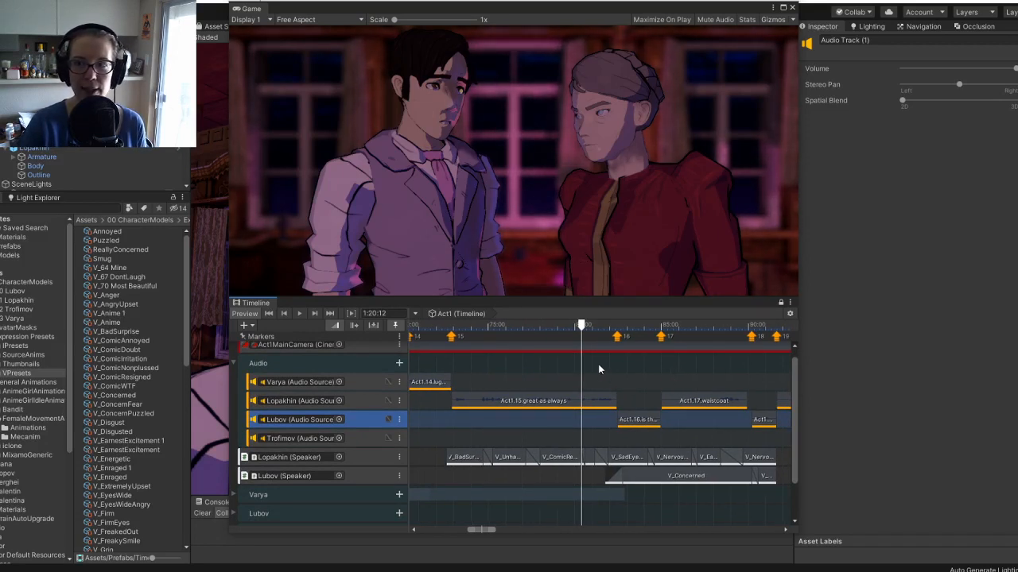
pyautogui.moveTo(560, 326); pyautogui.dragTo(542, 326)
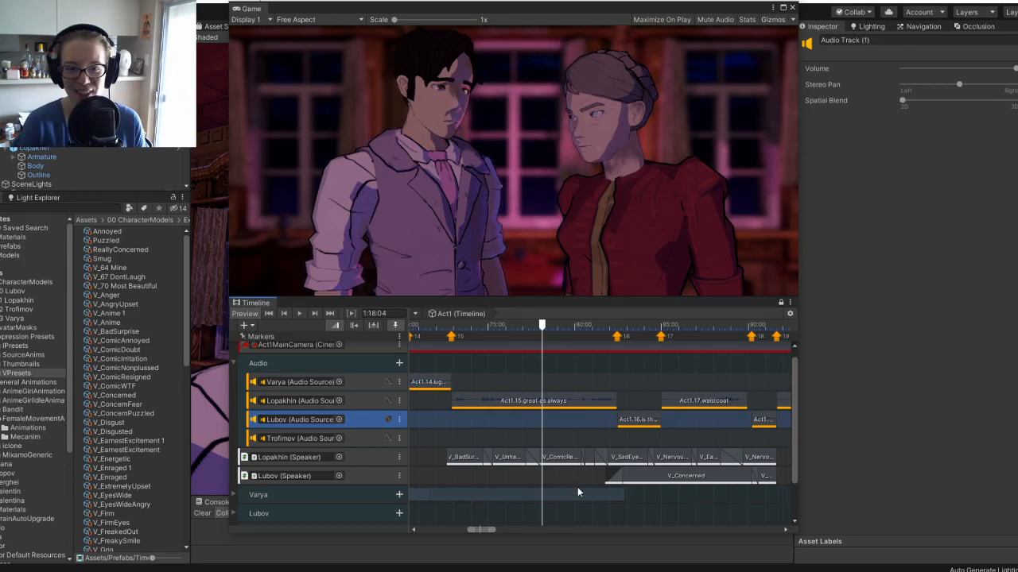
# Scrub from 1:20:17 through lines 16 to 18 up to 1:31:08, and return the playhead to 1:20:17.
pyautogui.moveTo(481, 529); pyautogui.dragTo(484, 529)
pyautogui.click(499, 328)
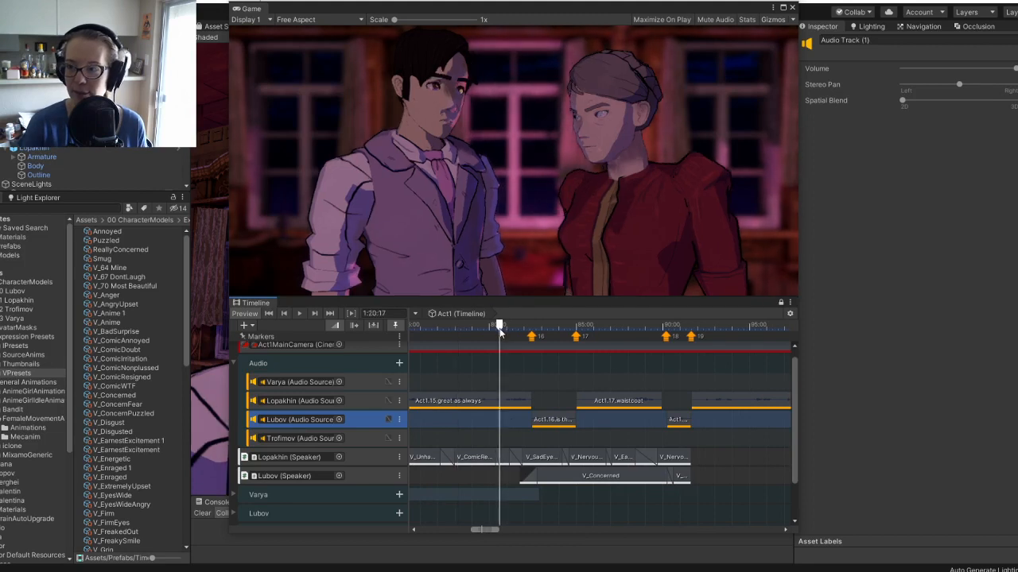
pyautogui.moveTo(500, 328); pyautogui.dragTo(685, 326)
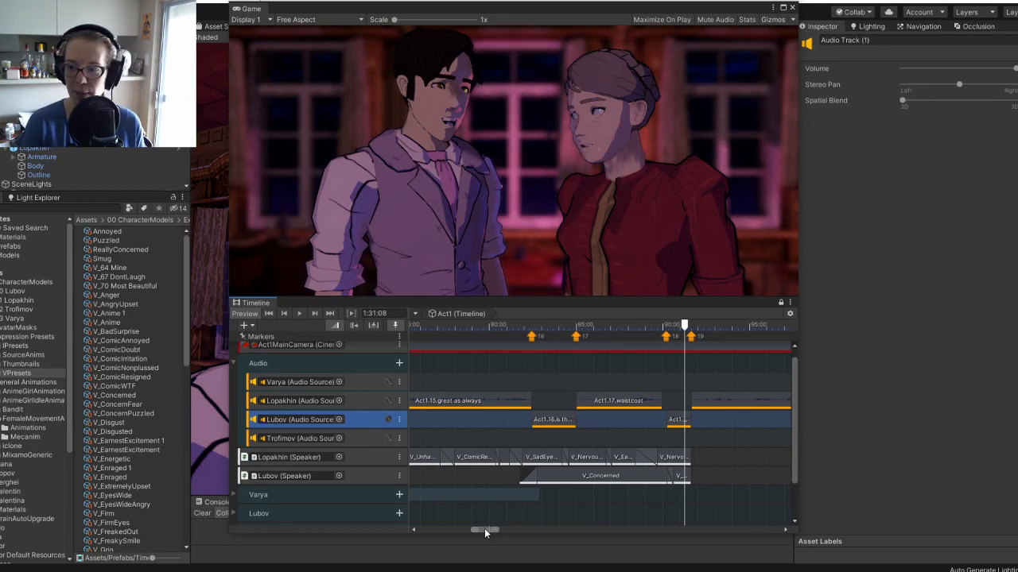
pyautogui.moveTo(487, 526)
pyautogui.mouseDown()
pyautogui.moveTo(460, 529)
pyautogui.moveTo(494, 529)
pyautogui.mouseUp()
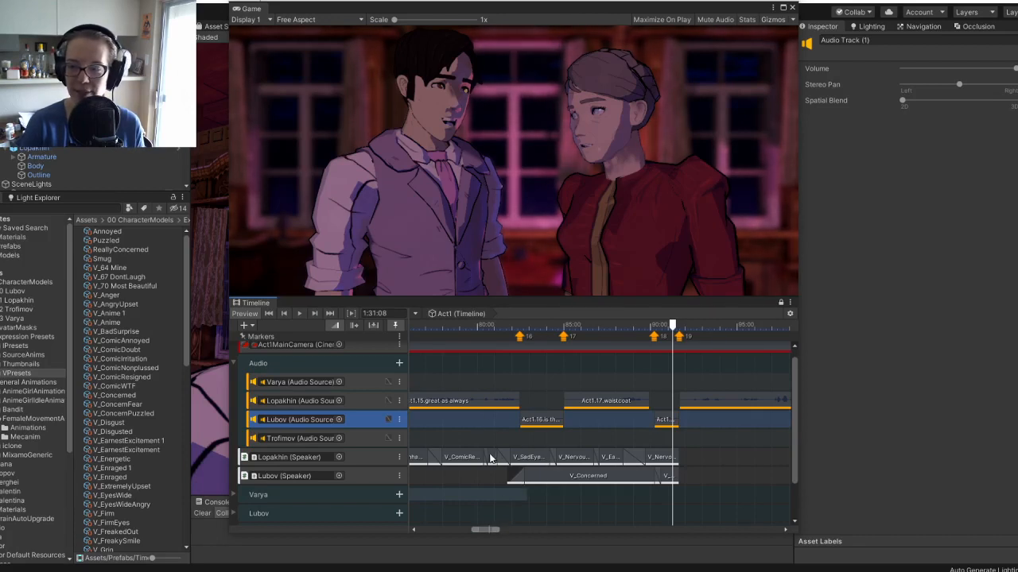
pyautogui.moveTo(488, 328)
pyautogui.mouseDown()
pyautogui.moveTo(476, 329)
pyautogui.moveTo(487, 330)
pyautogui.mouseUp()
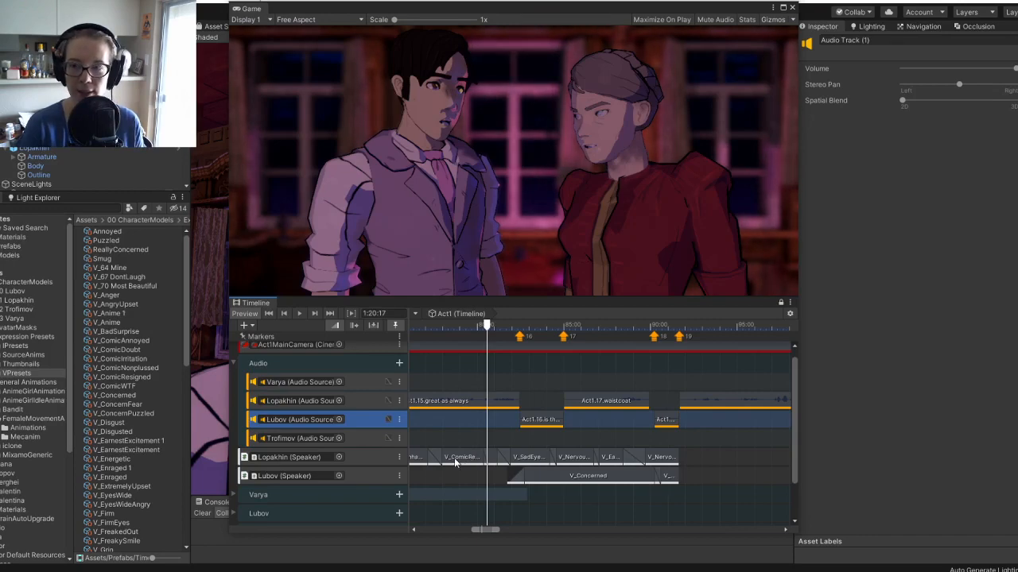
# Bring up the FMOD Studio window and move it clear of the Unity editor.
pyautogui.hotkey('alt', 'Tab')
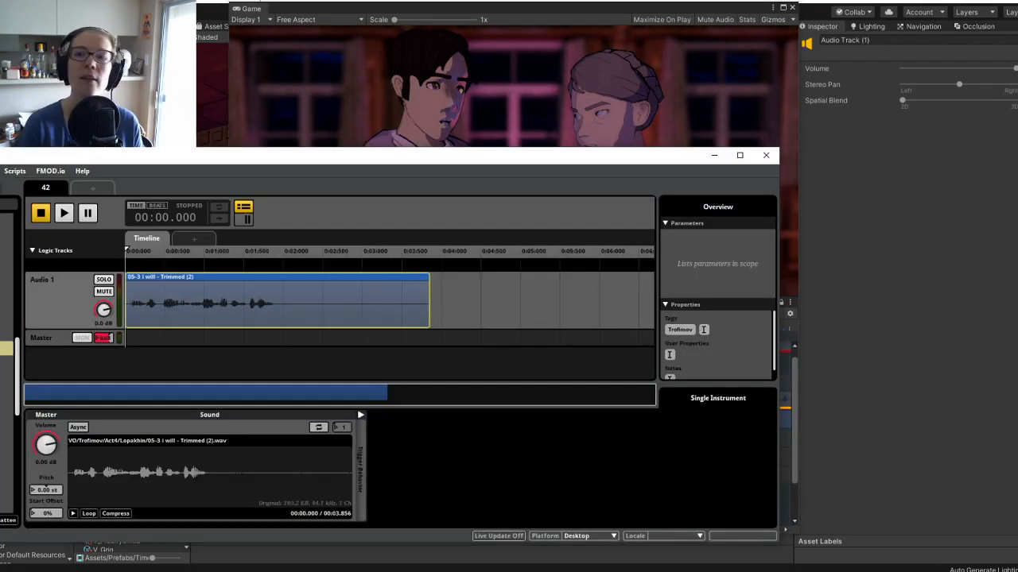
pyautogui.moveTo(171, 156); pyautogui.dragTo(0, 230)
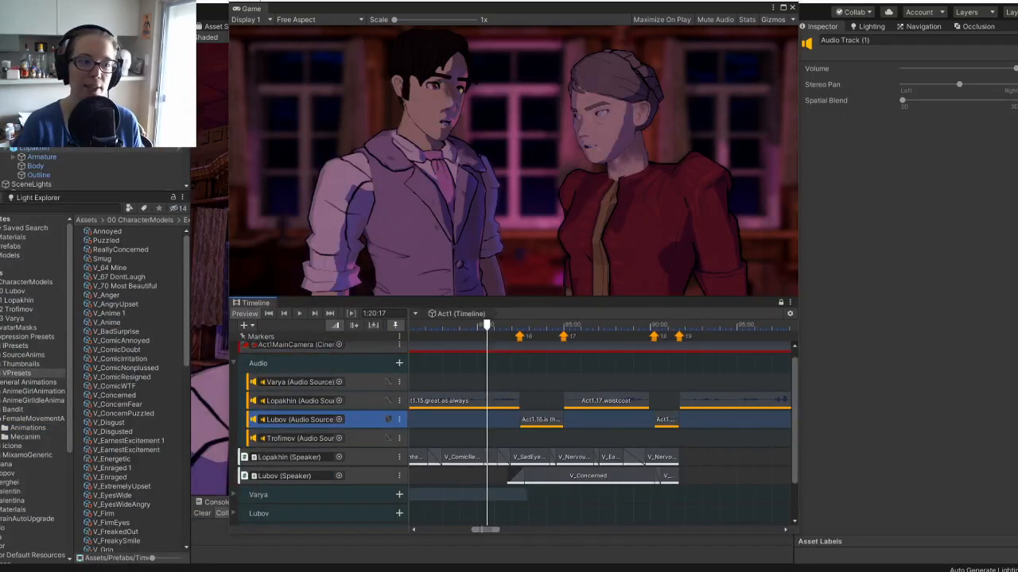